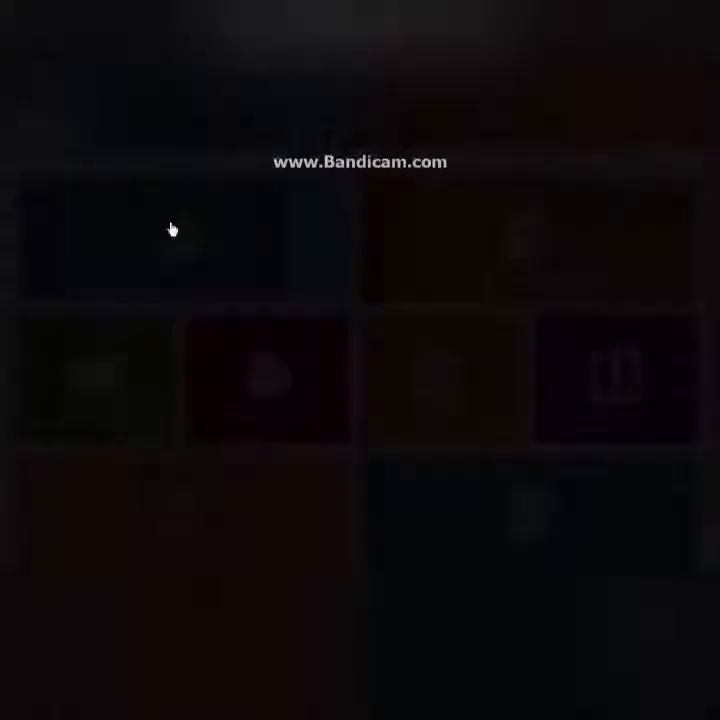
- Enter the company name Respati Kawaiqo Mega .P. and fill in the company's street address
{"action": "type", "text": "Respati e"}
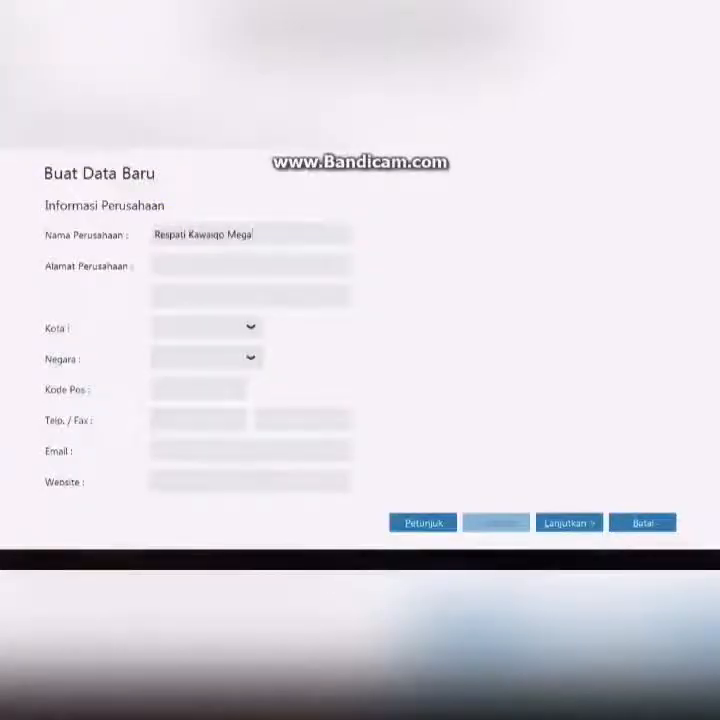
{"action": "key", "text": "BackSpace"}
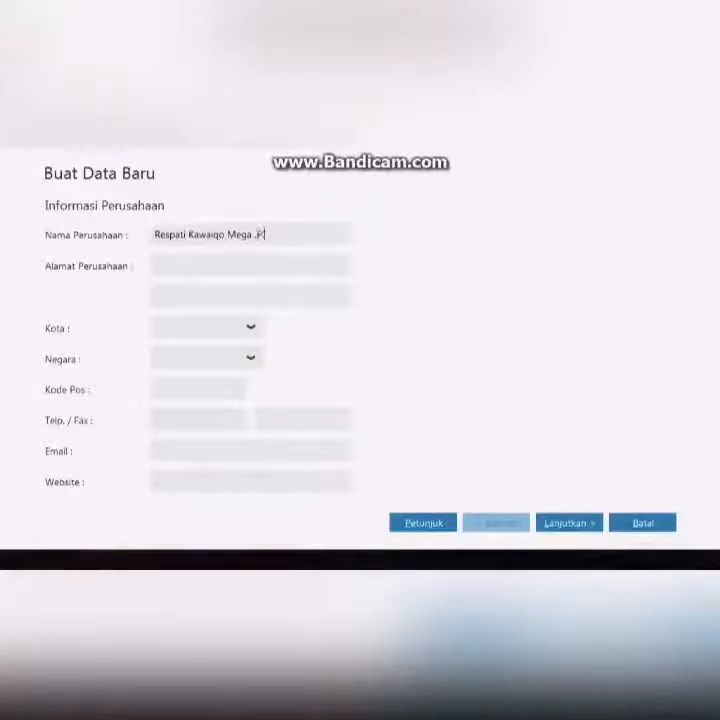
{"action": "type", "text": "."}
{"action": "left_click", "coordinate": [178, 265]}
{"action": "type", "text": "Inlan Cem"}
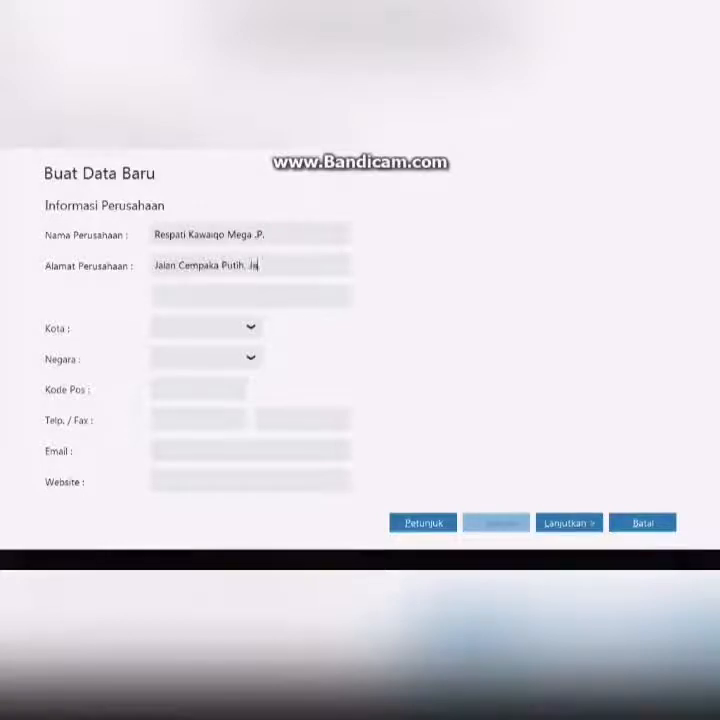
{"action": "type", "text": "paka Putih, Jakarta Pusat"}
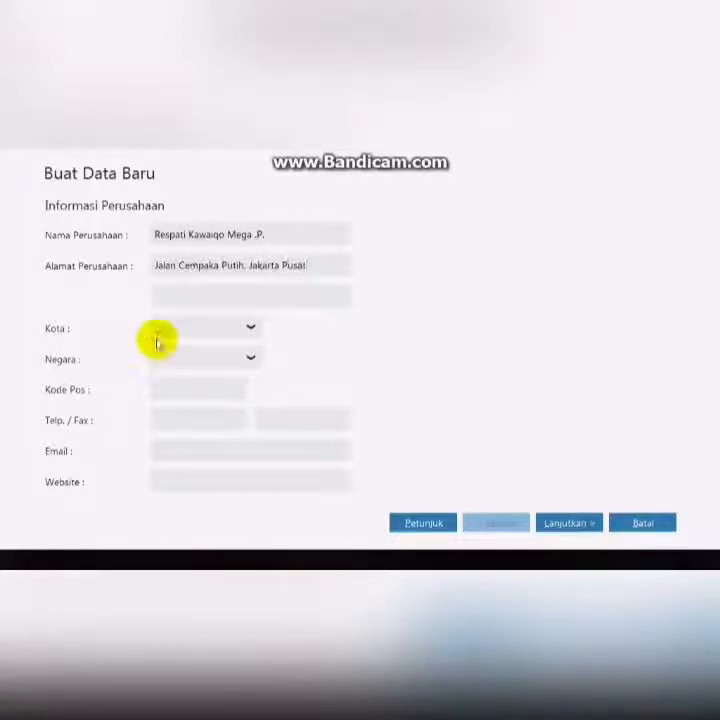
- Set the city to Jakarta and the country to Indonesia
{"action": "left_click", "coordinate": [249, 330]}
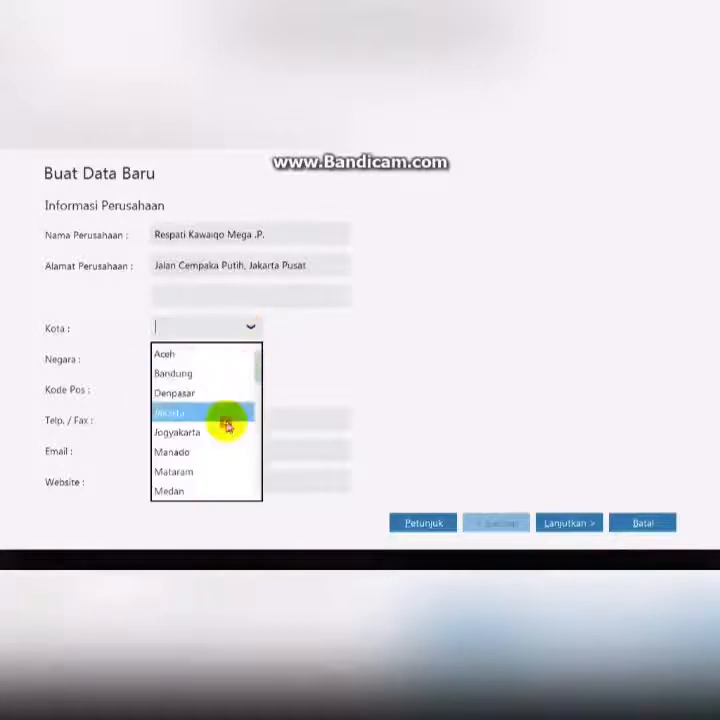
{"action": "left_click", "coordinate": [225, 413]}
{"action": "left_click", "coordinate": [252, 359]}
{"action": "left_click", "coordinate": [222, 403]}
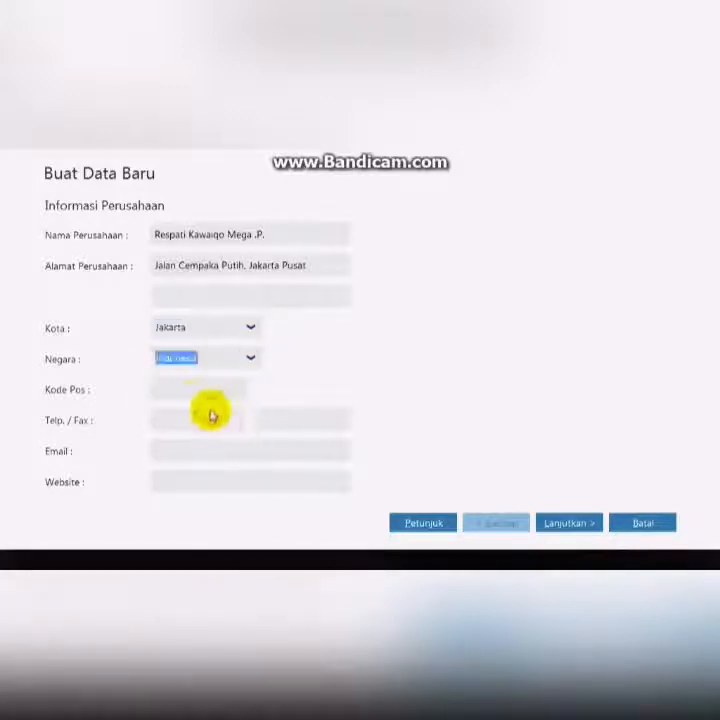
- Fill in the company's postal code and continue to the accounting period page
{"action": "left_click", "coordinate": [170, 390]}
{"action": "type", "text": "12345"}
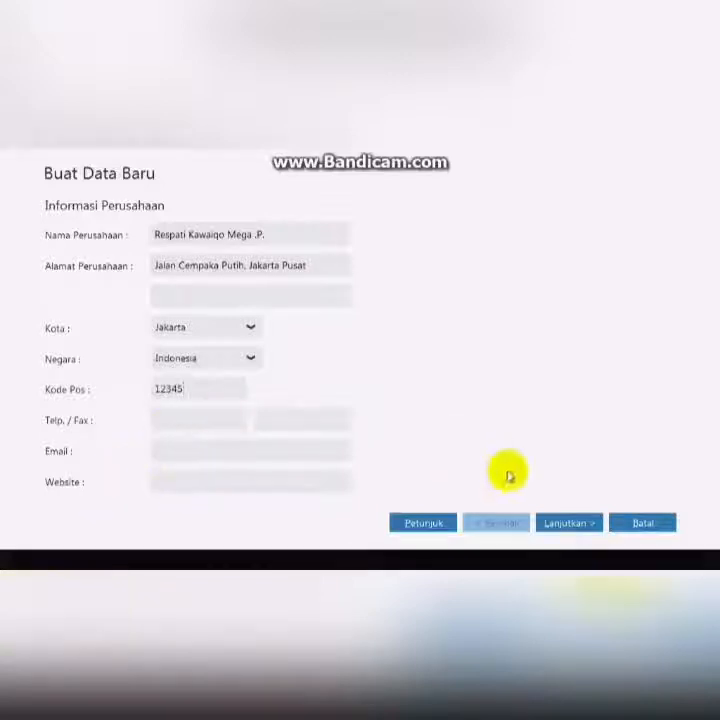
{"action": "left_click", "coordinate": [576, 526]}
- Set the accounting period year to 2020, continue to the final confirmation and process the new data
{"action": "left_click", "coordinate": [201, 292]}
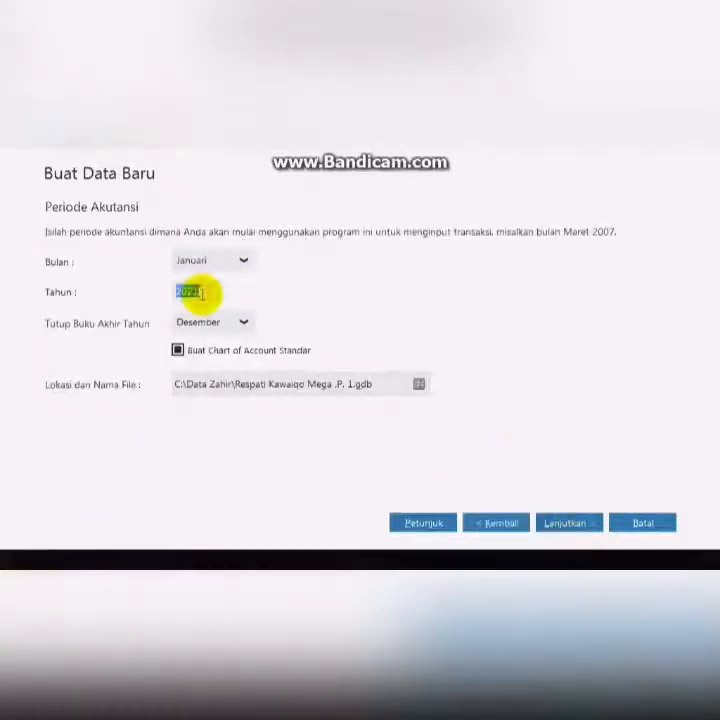
{"action": "type", "text": "2020"}
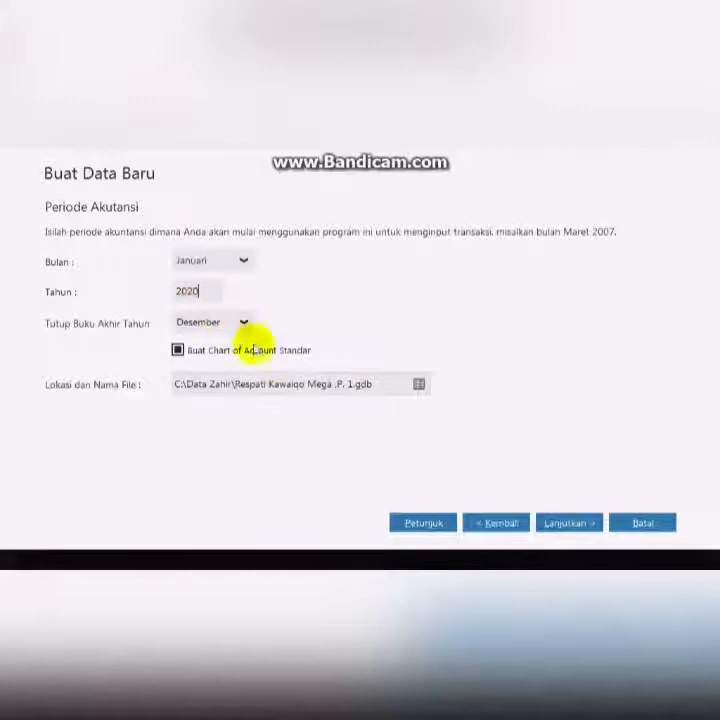
{"action": "left_click", "coordinate": [580, 524]}
{"action": "left_click", "coordinate": [584, 524]}
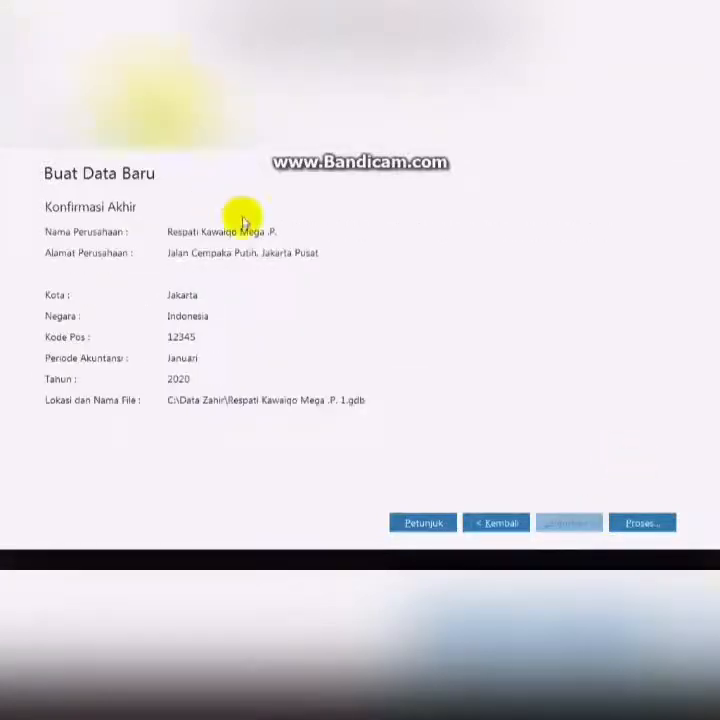
{"action": "left_click", "coordinate": [631, 526]}
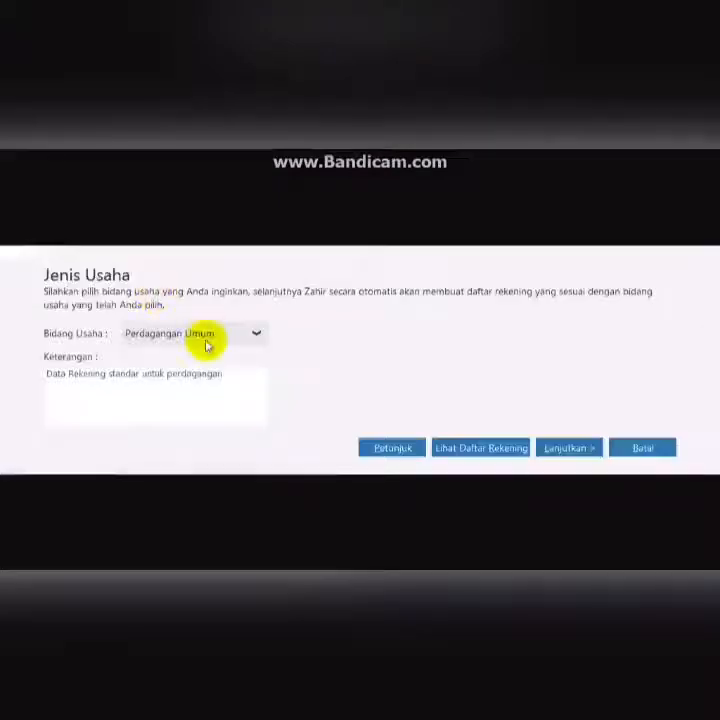
- Choose Toko Handphone as the business type and confirm continuing with it
{"action": "left_click", "coordinate": [206, 336]}
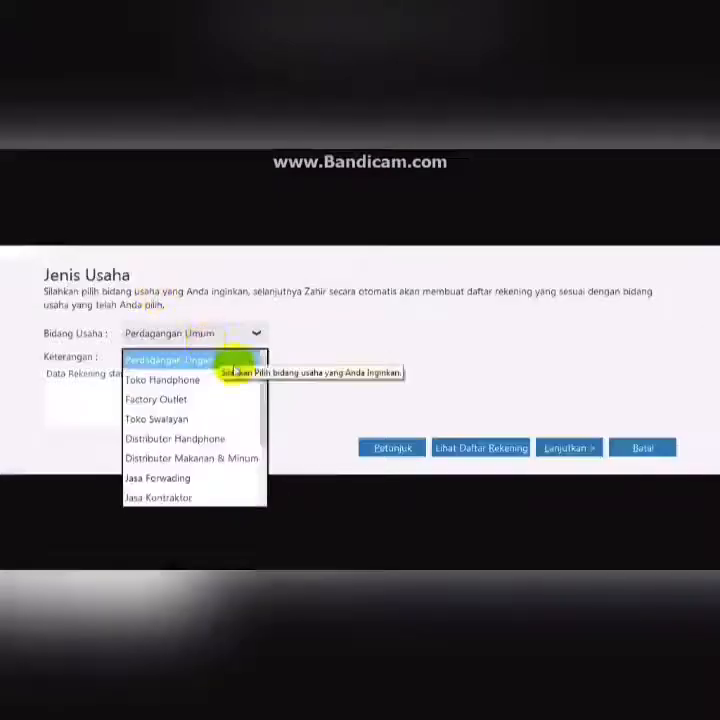
{"action": "left_click", "coordinate": [199, 389]}
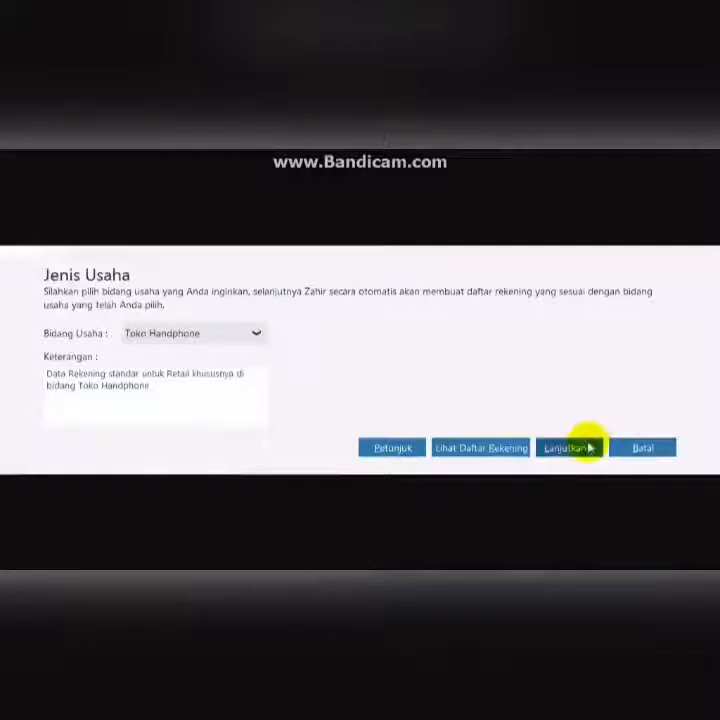
{"action": "left_click", "coordinate": [588, 447]}
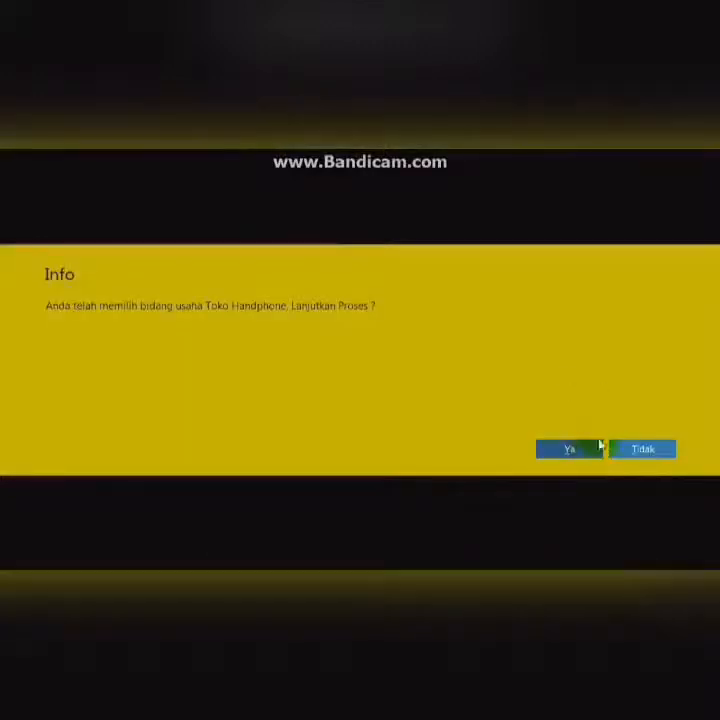
{"action": "left_click", "coordinate": [589, 451]}
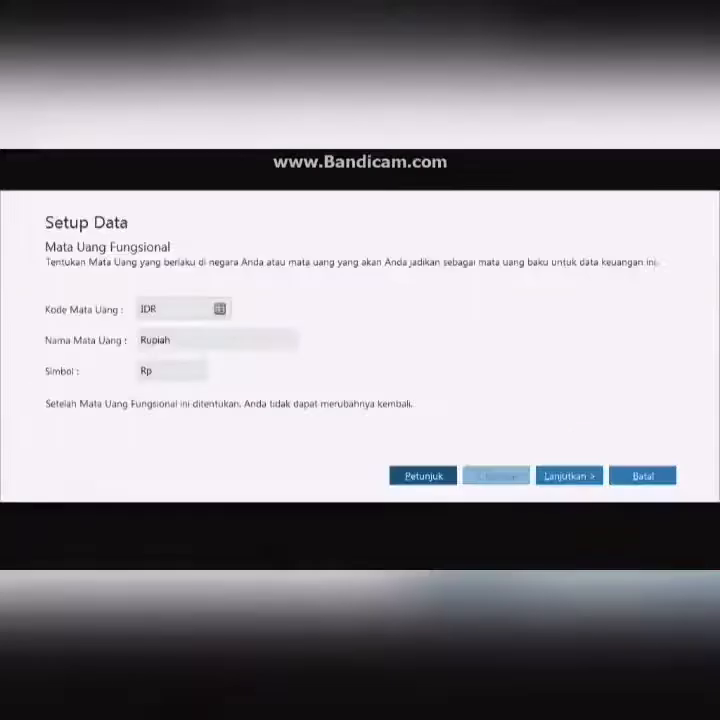
- Accept IDR Rupiah as the functional currency, skip foreign currency and finish the data setup
{"action": "left_click", "coordinate": [564, 476]}
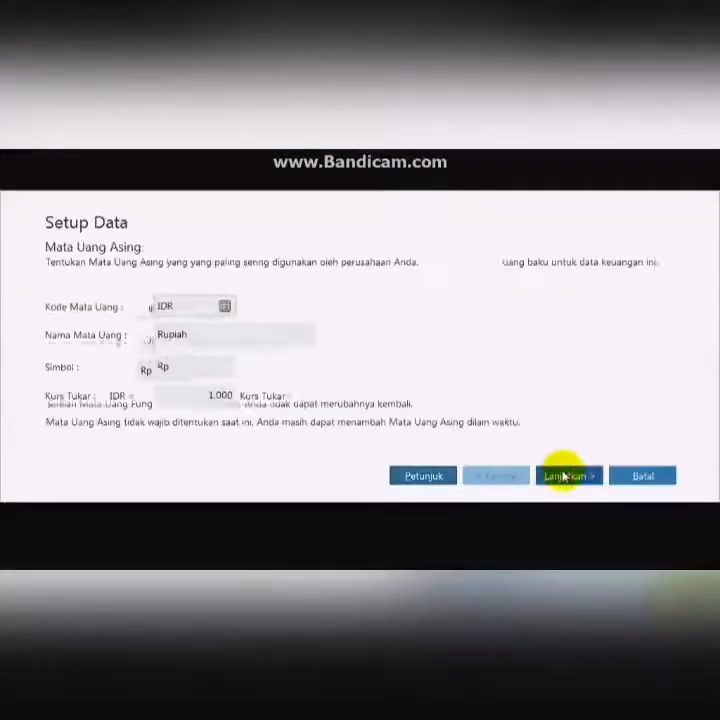
{"action": "left_click", "coordinate": [564, 476]}
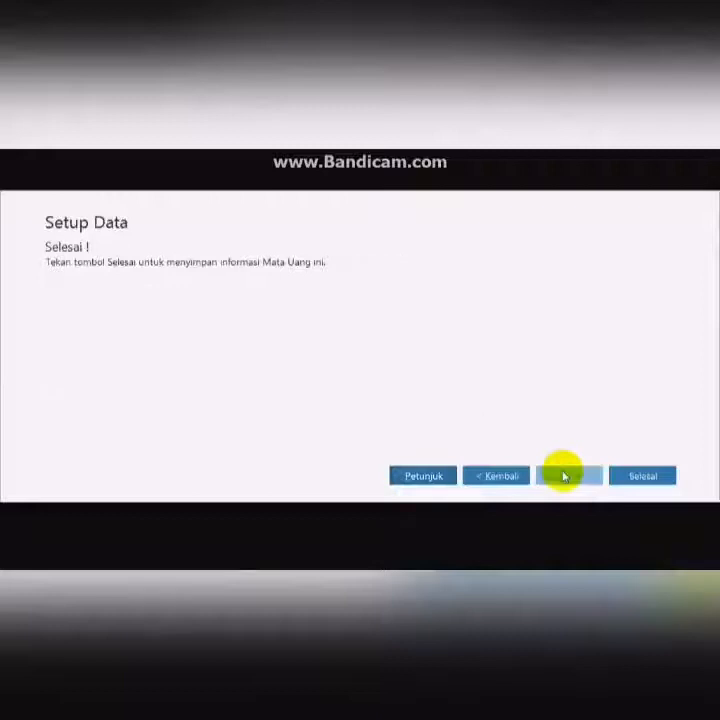
{"action": "left_click", "coordinate": [630, 476]}
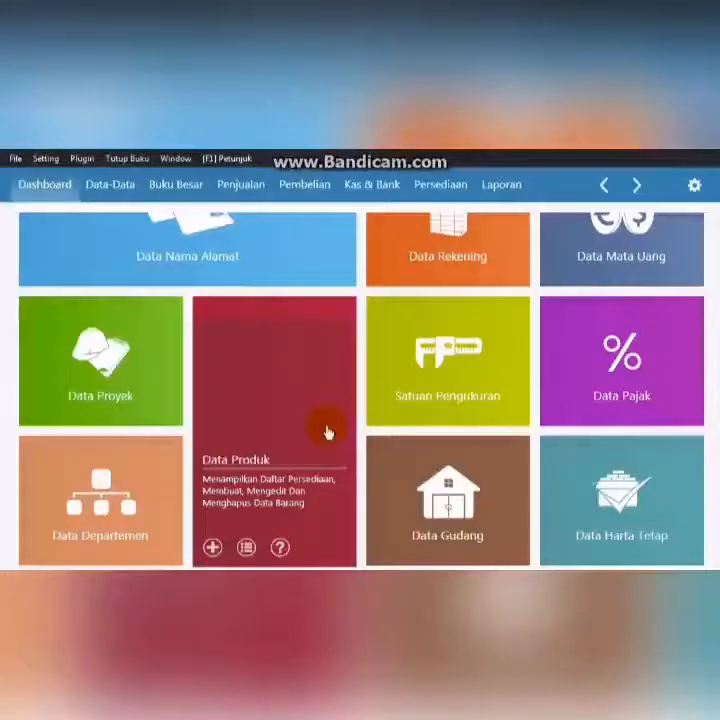
- Open the chart of accounts list and scroll through all the accounts
{"action": "mouse_move", "coordinate": [391, 249]}
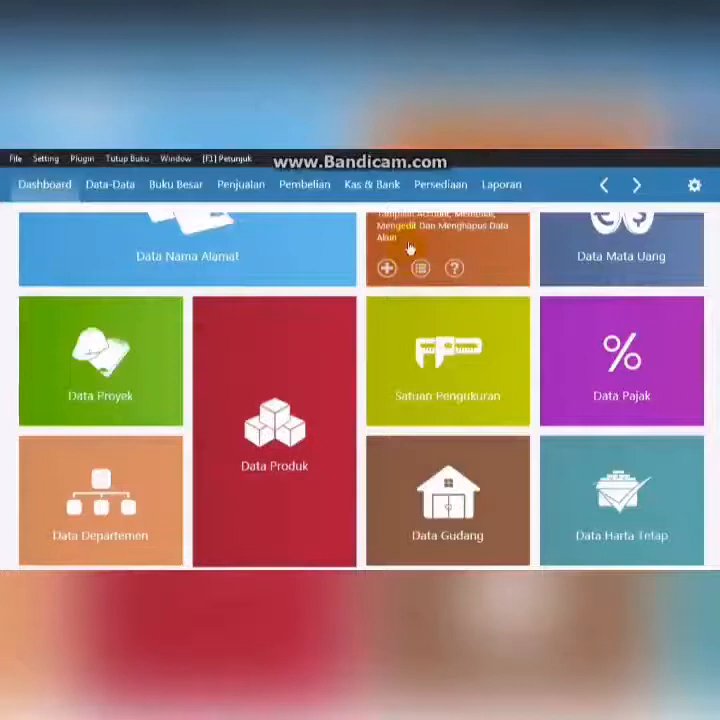
{"action": "left_click", "coordinate": [409, 245]}
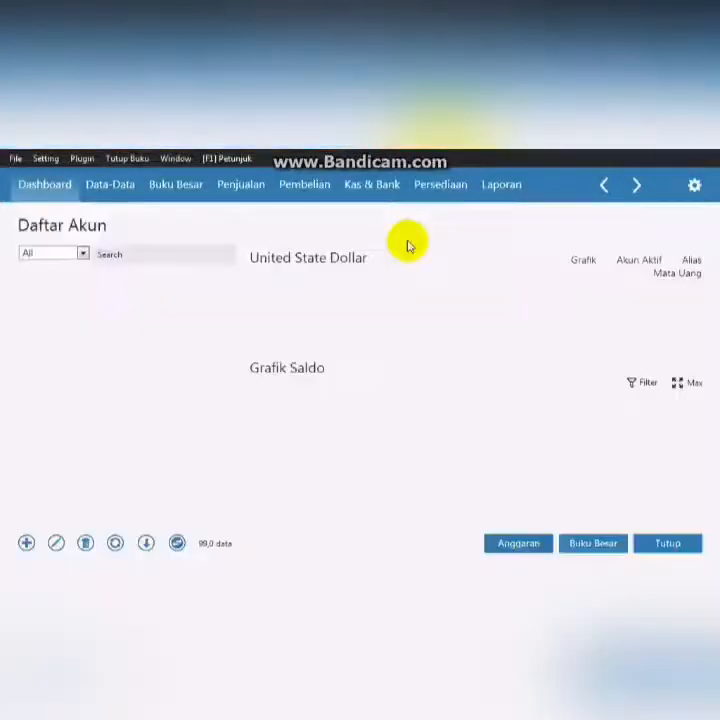
{"action": "left_click", "coordinate": [181, 545]}
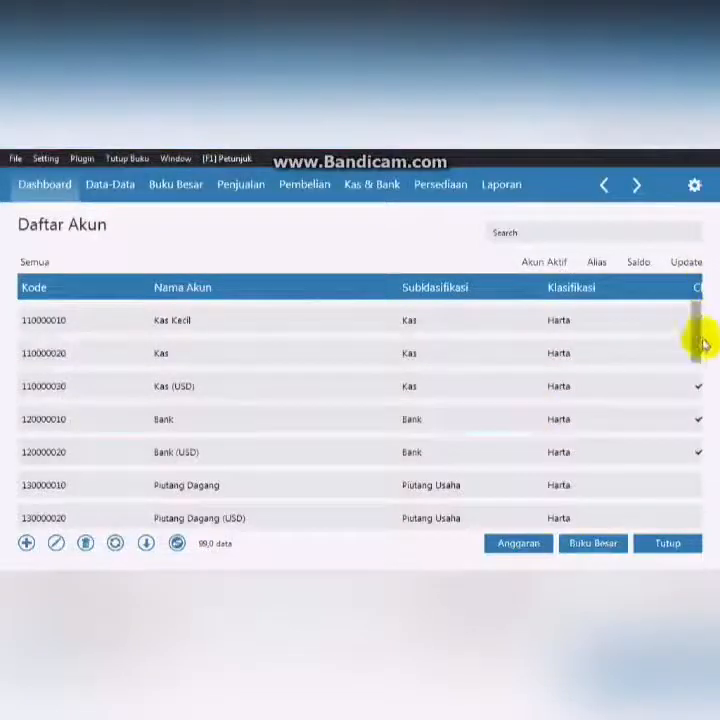
{"action": "left_click_drag", "start_coordinate": [691, 329], "coordinate": [685, 521]}
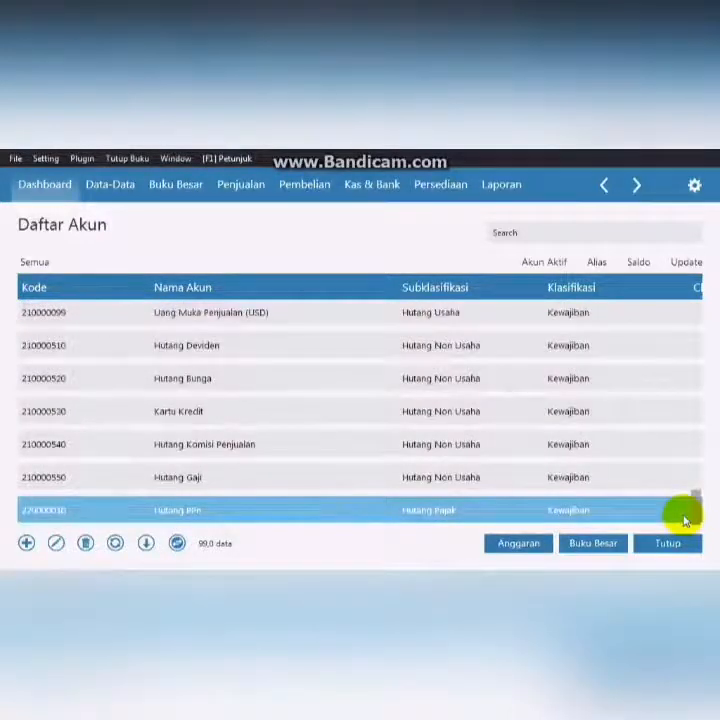
{"action": "scroll", "coordinate": [691, 474], "scroll_direction": "down", "scroll_amount": 5}
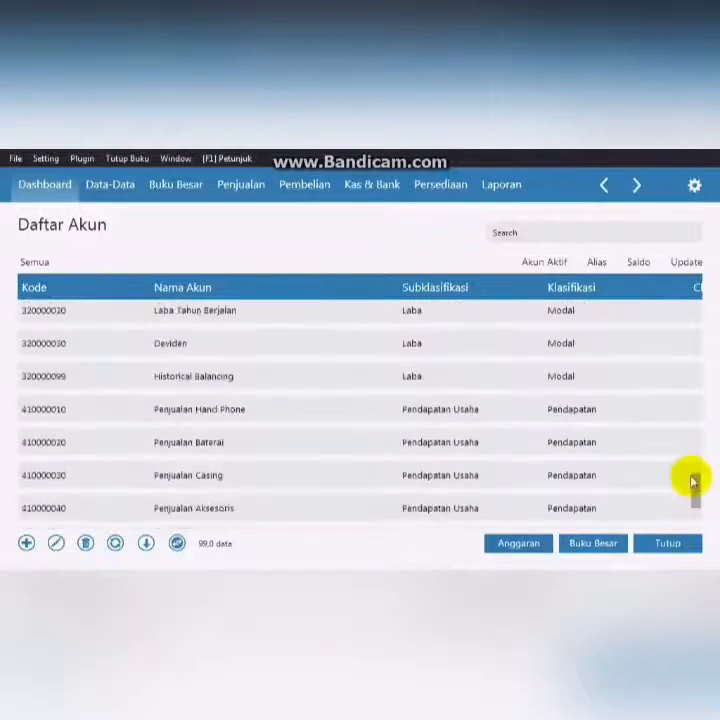
{"action": "left_click_drag", "start_coordinate": [691, 498], "coordinate": [691, 519]}
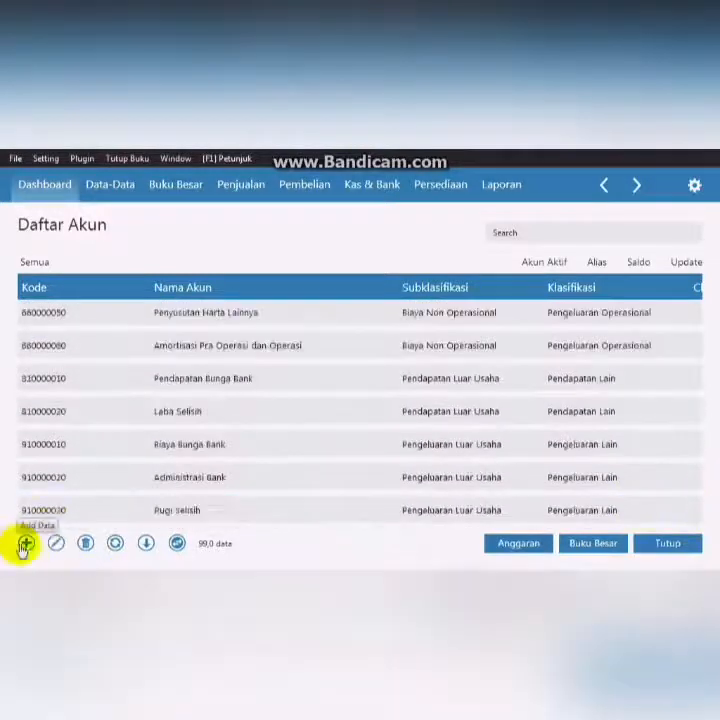
- Add a new account classified as Laba named Laba Tahun Berjalan and save it
{"action": "left_click", "coordinate": [25, 545]}
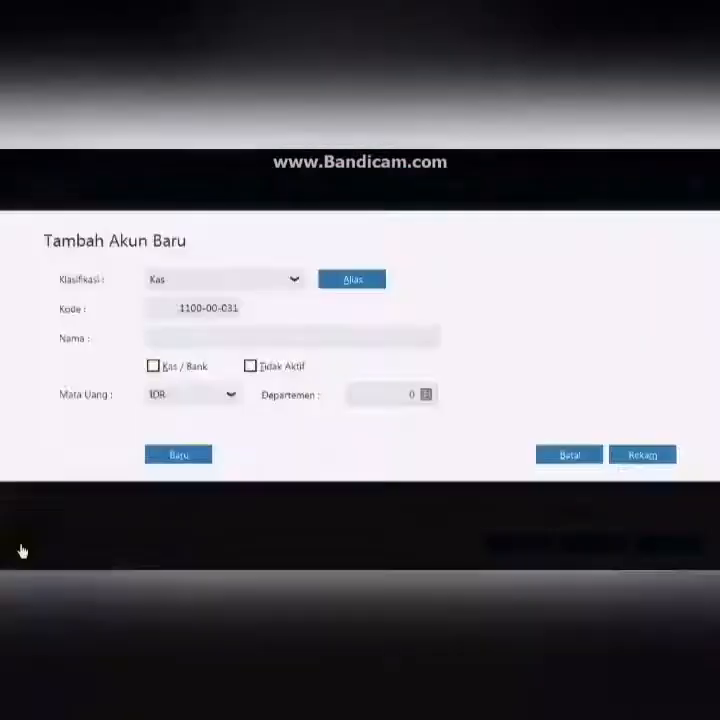
{"action": "left_click", "coordinate": [294, 282]}
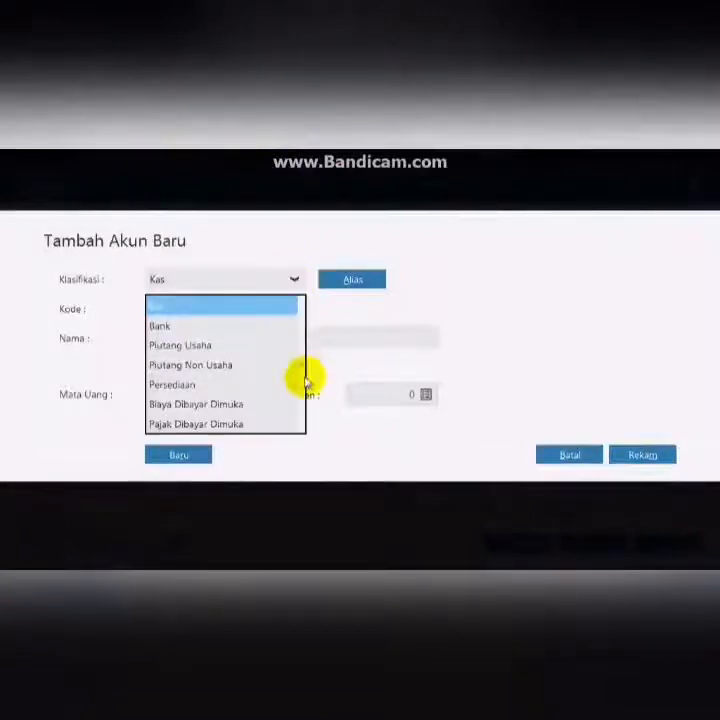
{"action": "scroll", "coordinate": [302, 378], "scroll_direction": "down", "scroll_amount": 5}
{"action": "left_click", "coordinate": [253, 428]}
{"action": "left_click", "coordinate": [229, 333]}
{"action": "type", "text": "Lab"}
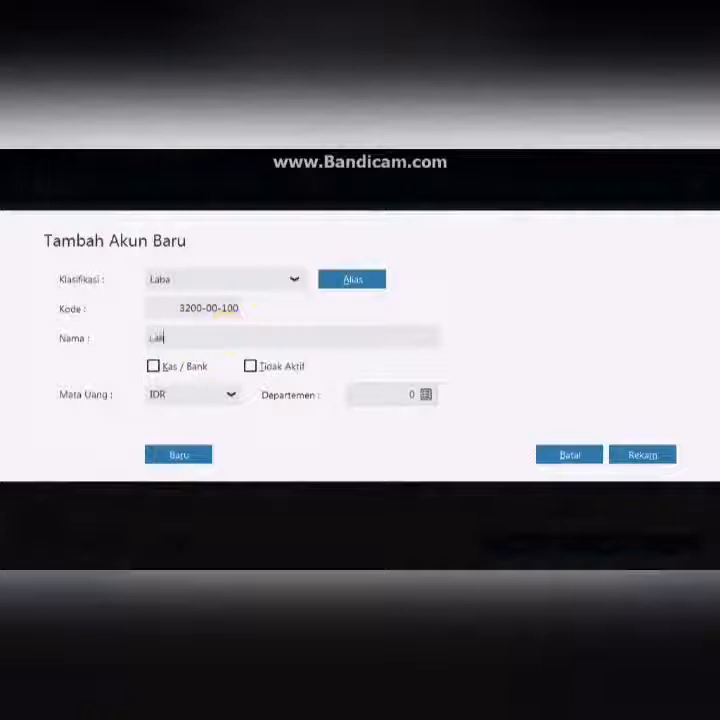
{"action": "type", "text": "a Tahun"}
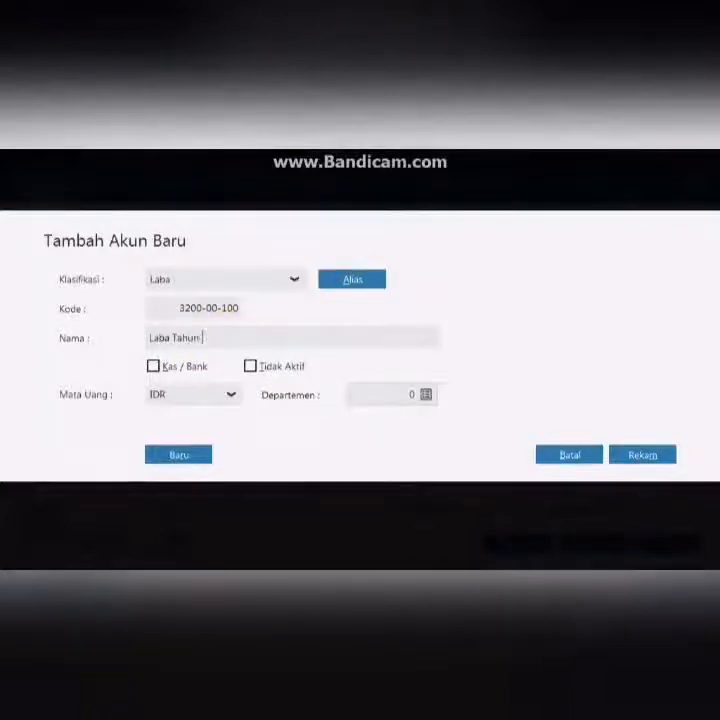
{"action": "key", "text": "BackSpace"}
{"action": "key", "text": "BackSpace"}
{"action": "key", "text": "BackSpace"}
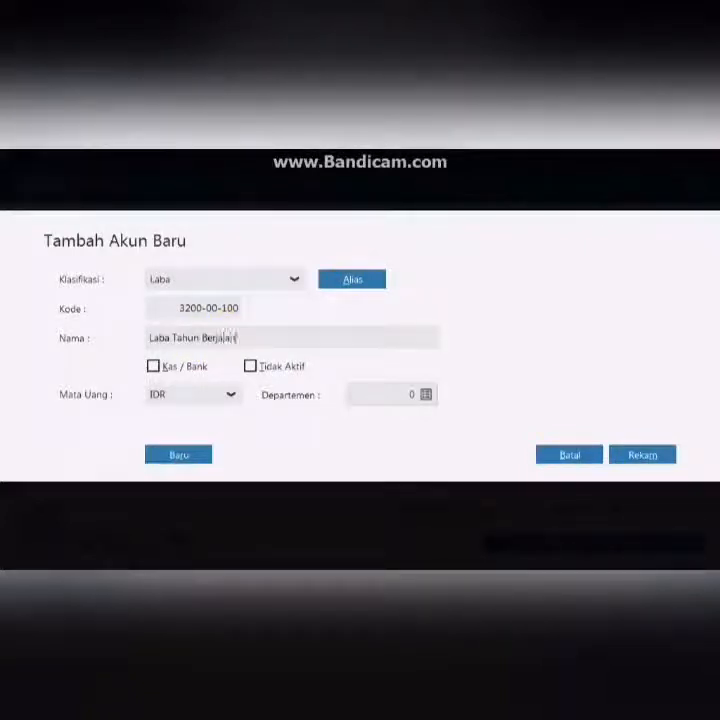
{"action": "type", "text": "alan"}
{"action": "left_click", "coordinate": [622, 455]}
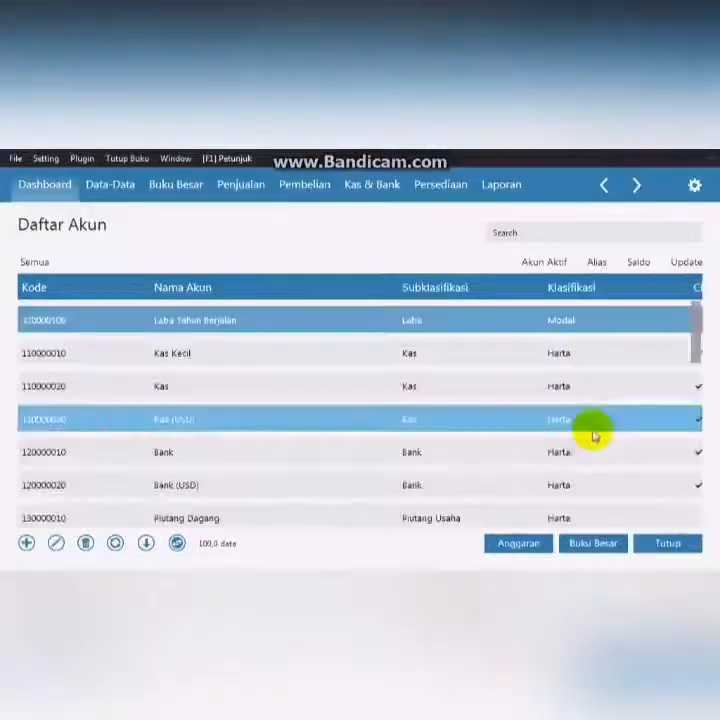
- Open the opening account balances and enter 5000000 as the Kas account's opening balance
{"action": "left_click", "coordinate": [47, 166]}
{"action": "mouse_move", "coordinate": [92, 212]}
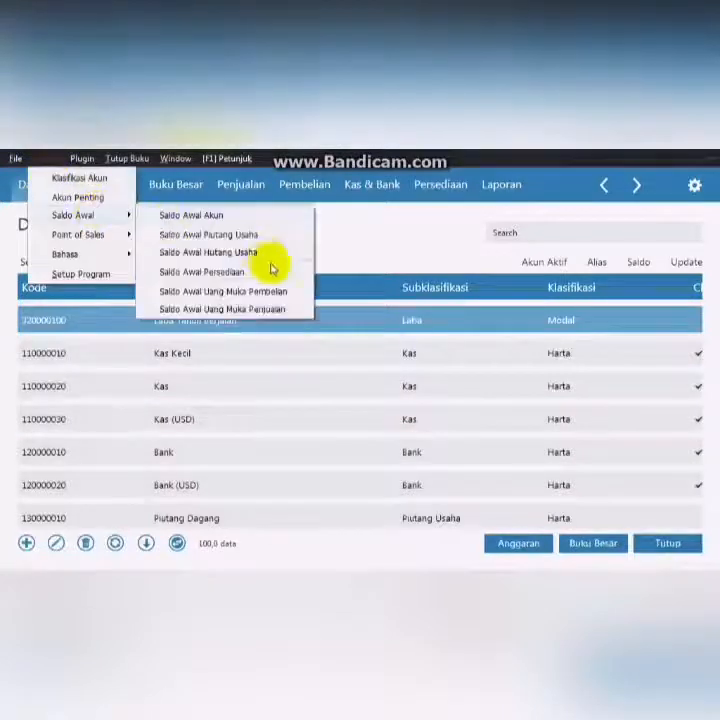
{"action": "left_click", "coordinate": [230, 230]}
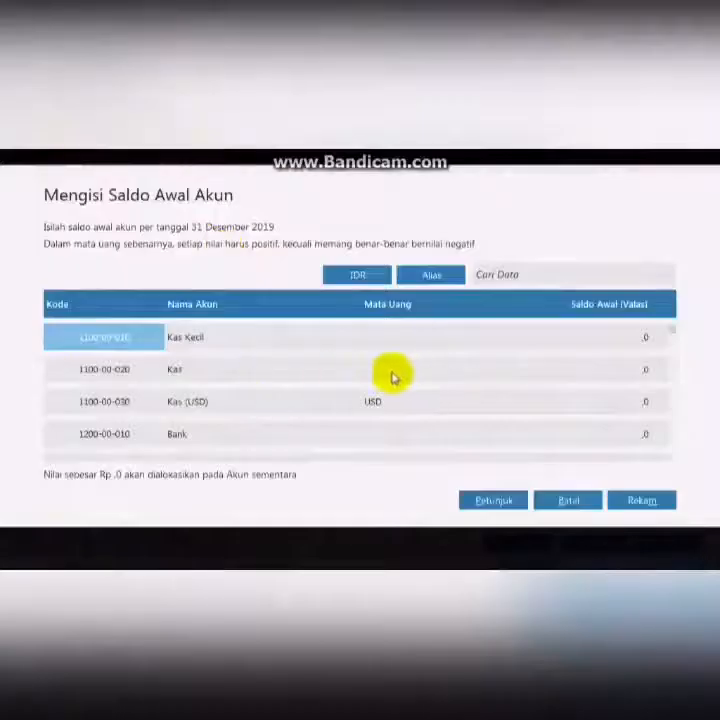
{"action": "left_click", "coordinate": [640, 371]}
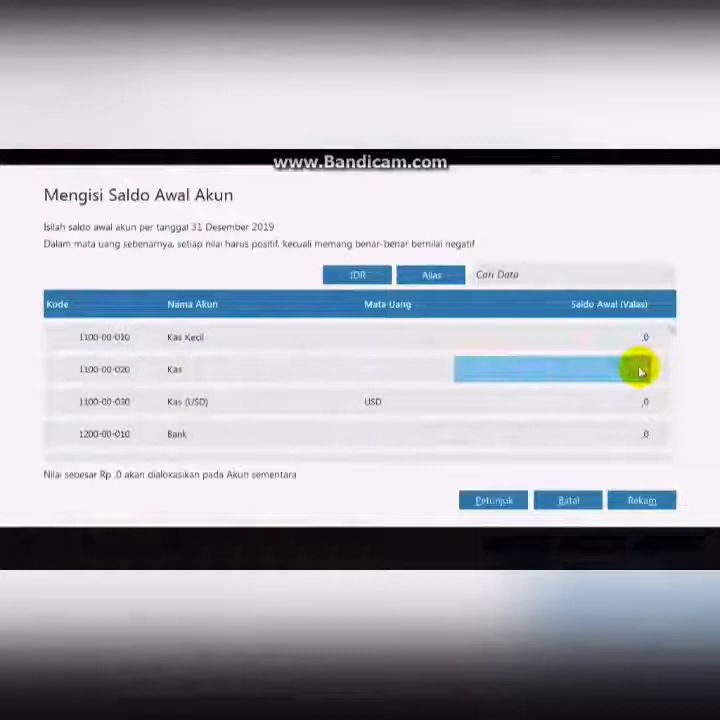
{"action": "left_click", "coordinate": [640, 371]}
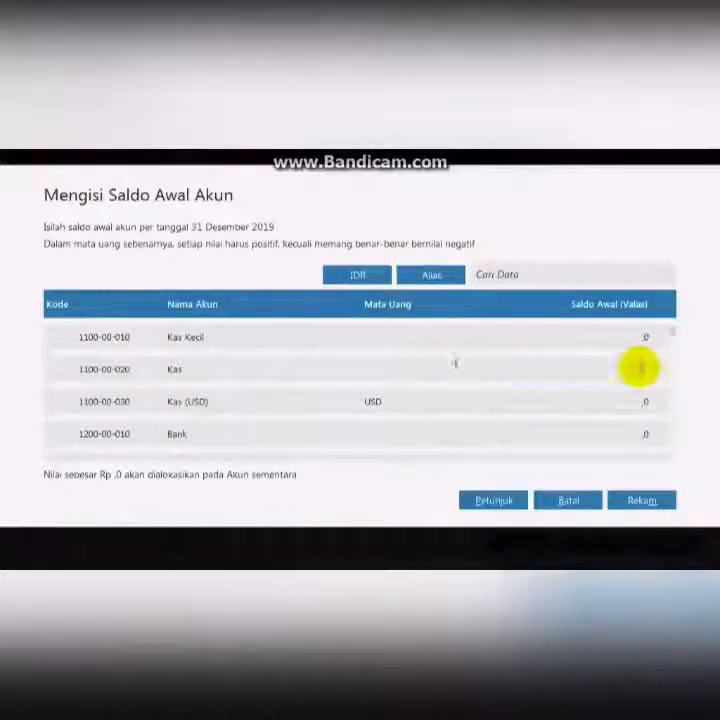
{"action": "type", "text": "5000000"}
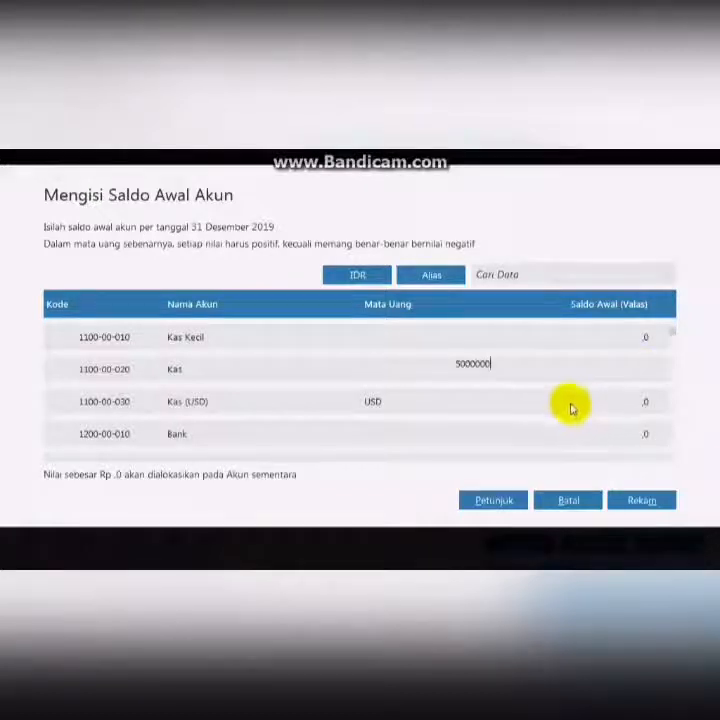
- Enter 50000000 as the Bank account's opening balance
{"action": "left_click", "coordinate": [568, 431]}
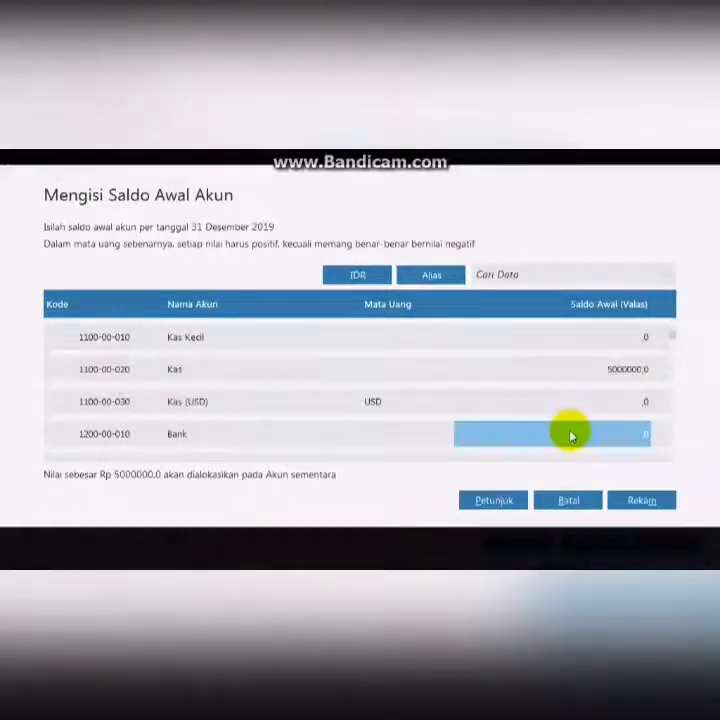
{"action": "type", "text": "50"}
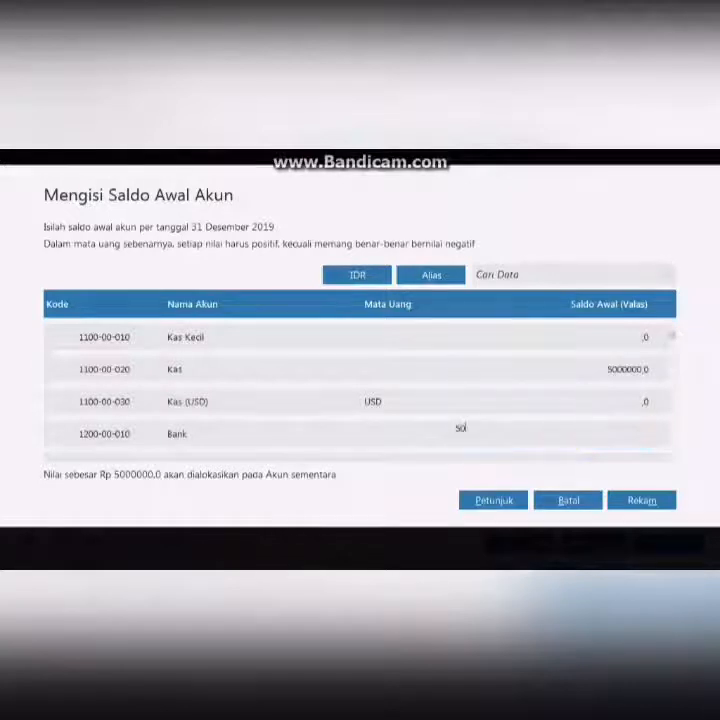
{"action": "type", "text": "000000"}
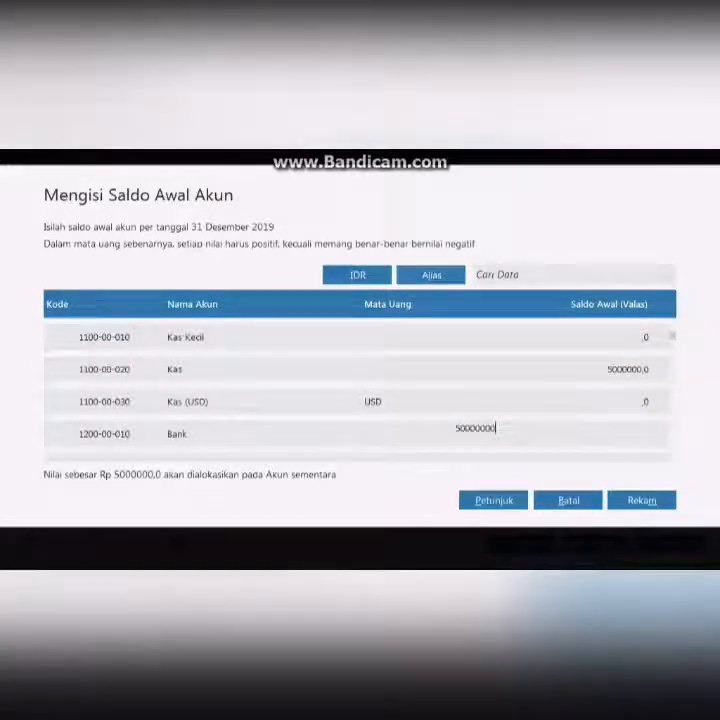
{"action": "key", "text": "Return"}
- Enter 15000000 as the Piutang Dagang opening balance and move down to the inventory accounts
{"action": "type", "text": "15000000"}
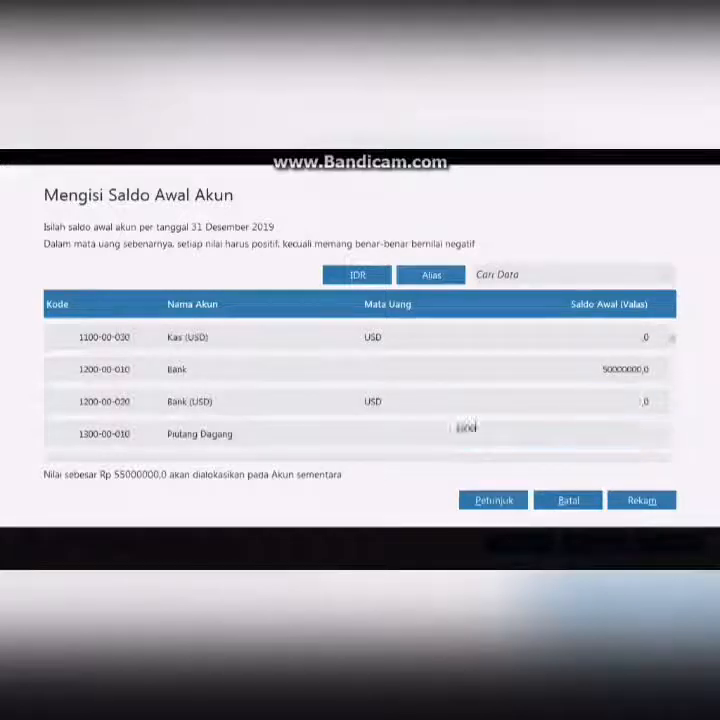
{"action": "key", "text": "Return"}
- Enter inventory opening balances: Persediaan Hand Phone 20200000, Persediaan Baterai 750000, Persediaan Casing 1500000
{"action": "key", "text": "Return"}
{"action": "key", "text": "Return"}
{"action": "key", "text": "Return"}
{"action": "key", "text": "Return"}
{"action": "key", "text": "Return"}
{"action": "key", "text": "Return"}
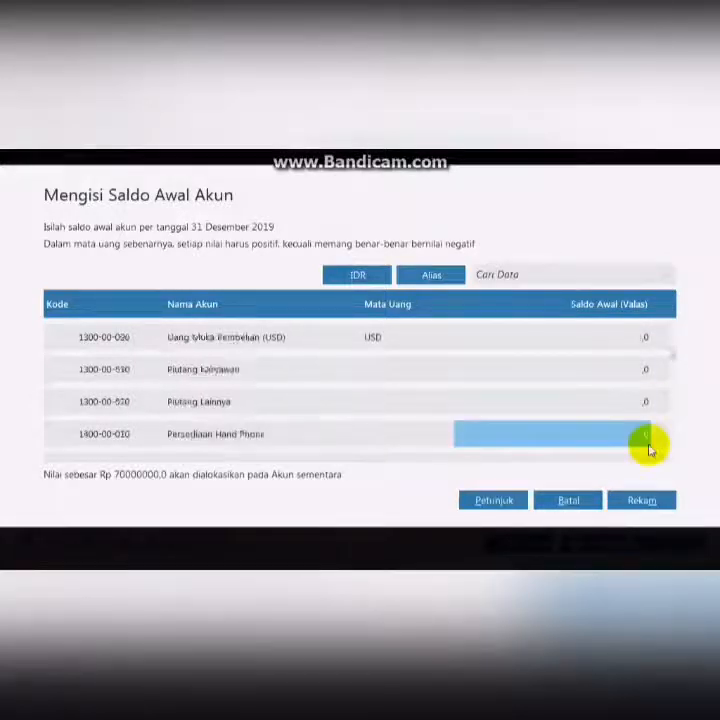
{"action": "type", "text": "20200000"}
{"action": "key", "text": "Return"}
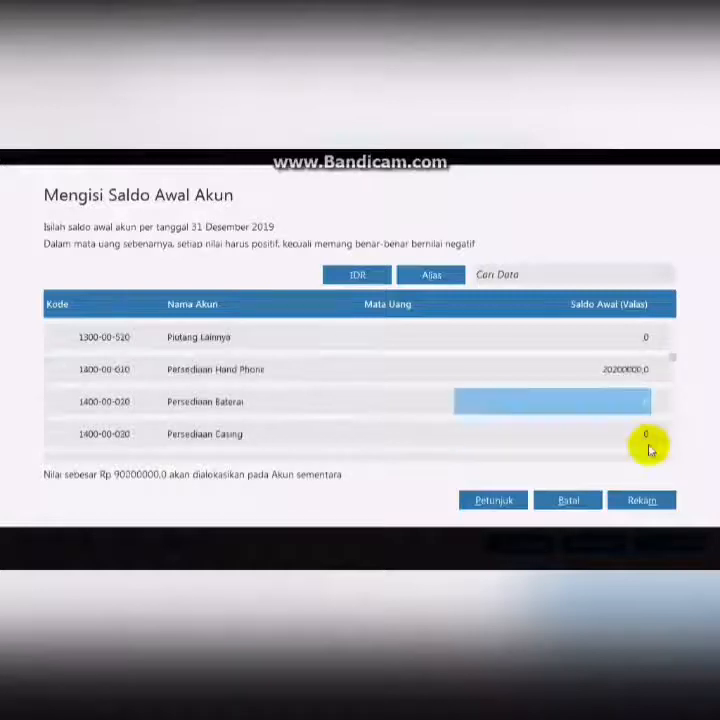
{"action": "type", "text": "750000"}
{"action": "key", "text": "Return"}
{"action": "type", "text": "1500000"}
- Enter 120000000 for Kendaraan and -12000000 for Akumulasi Penyusutan Kendaraan
{"action": "key", "text": "Return"}
{"action": "key", "text": "Return"}
{"action": "key", "text": "Return"}
{"action": "key", "text": "Return"}
{"action": "key", "text": "Return"}
{"action": "key", "text": "Return"}
{"action": "key", "text": "Return"}
{"action": "key", "text": "Return"}
{"action": "key", "text": "Return"}
{"action": "key", "text": "Return"}
{"action": "key", "text": "Return"}
{"action": "key", "text": "Return"}
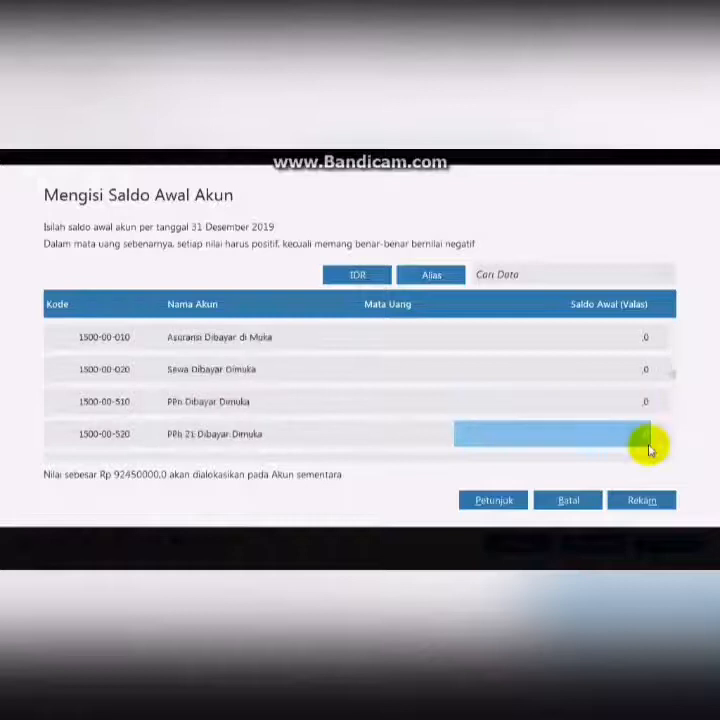
{"action": "type", "text": "120000000"}
{"action": "key", "text": "Return"}
{"action": "type", "text": "-12000000"}
- Enter 5400000 as the trade payables opening balance
{"action": "key", "text": "Return"}
{"action": "key", "text": "Return"}
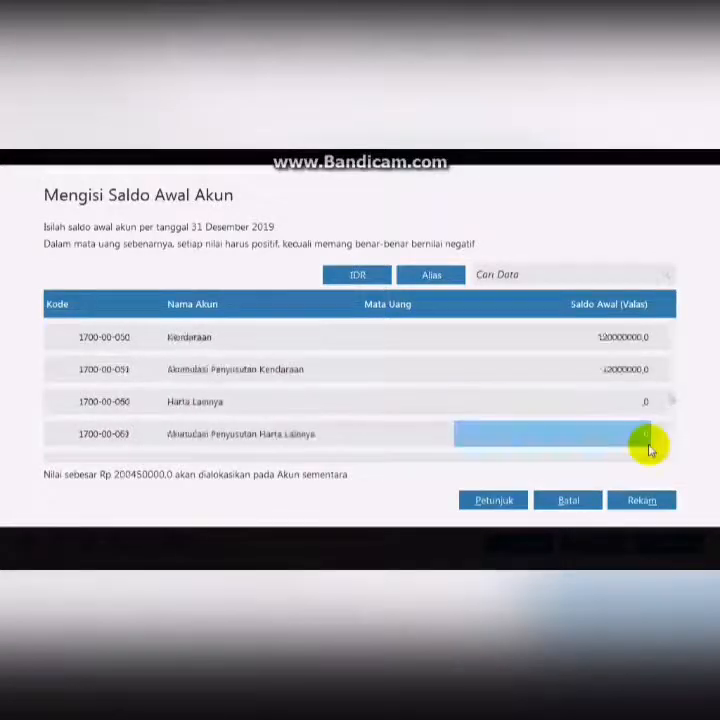
{"action": "key", "text": "Return"}
{"action": "key", "text": "Return"}
{"action": "key", "text": "Return"}
{"action": "key", "text": "Return"}
{"action": "key", "text": "Return"}
{"action": "key", "text": "Return"}
{"action": "key", "text": "Return"}
{"action": "key", "text": "Return"}
{"action": "key", "text": "Return"}
{"action": "key", "text": "Return"}
{"action": "key", "text": "Return"}
{"action": "key", "text": "Return"}
{"action": "key", "text": "Up"}
{"action": "key", "text": "Up"}
{"action": "key", "text": "Up"}
{"action": "key", "text": "Up"}
{"action": "key", "text": "Up"}
{"action": "key", "text": "Up"}
{"action": "key", "text": "Up"}
{"action": "key", "text": "Up"}
{"action": "key", "text": "Up"}
{"action": "key", "text": "Up"}
{"action": "key", "text": "Up"}
{"action": "key", "text": "Up"}
{"action": "key", "text": "Up"}
{"action": "type", "text": "5400000"}
- Enter 30000000 as the Hutang Bank opening balance
{"action": "key", "text": "Return"}
{"action": "key", "text": "Return"}
{"action": "key", "text": "Return"}
{"action": "key", "text": "Return"}
{"action": "key", "text": "Return"}
{"action": "key", "text": "Return"}
{"action": "key", "text": "Return"}
{"action": "key", "text": "Return"}
{"action": "key", "text": "Return"}
{"action": "key", "text": "Return"}
{"action": "key", "text": "Return"}
{"action": "key", "text": "Return"}
{"action": "key", "text": "Return"}
{"action": "key", "text": "Return"}
{"action": "key", "text": "Up"}
{"action": "type", "text": "30"}
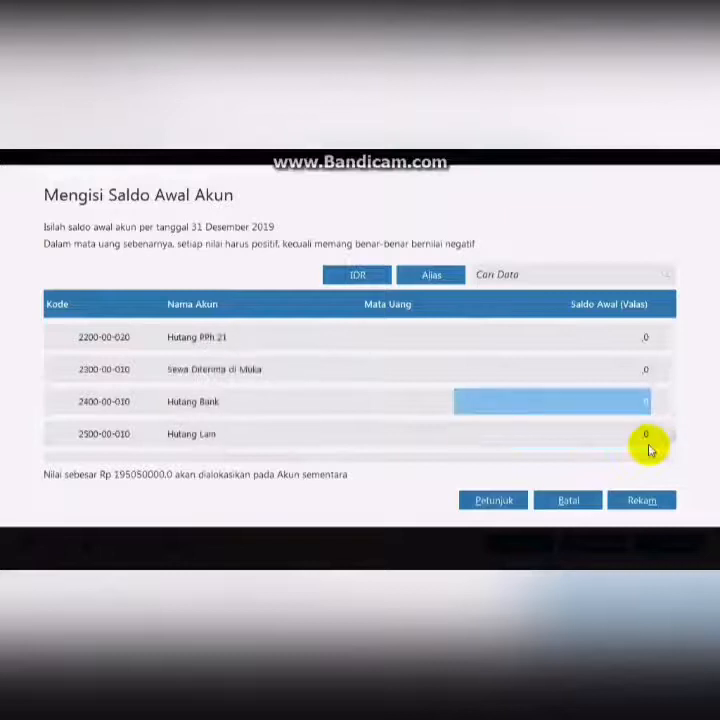
{"action": "type", "text": "000000"}
- Enter 100000000 for Modal Disetor and 40000000 for Laba ditahan
{"action": "key", "text": "Return"}
{"action": "key", "text": "Return"}
{"action": "key", "text": "Return"}
{"action": "key", "text": "Return"}
{"action": "key", "text": "Return"}
{"action": "key", "text": "Up"}
{"action": "key", "text": "Up"}
{"action": "key", "text": "Up"}
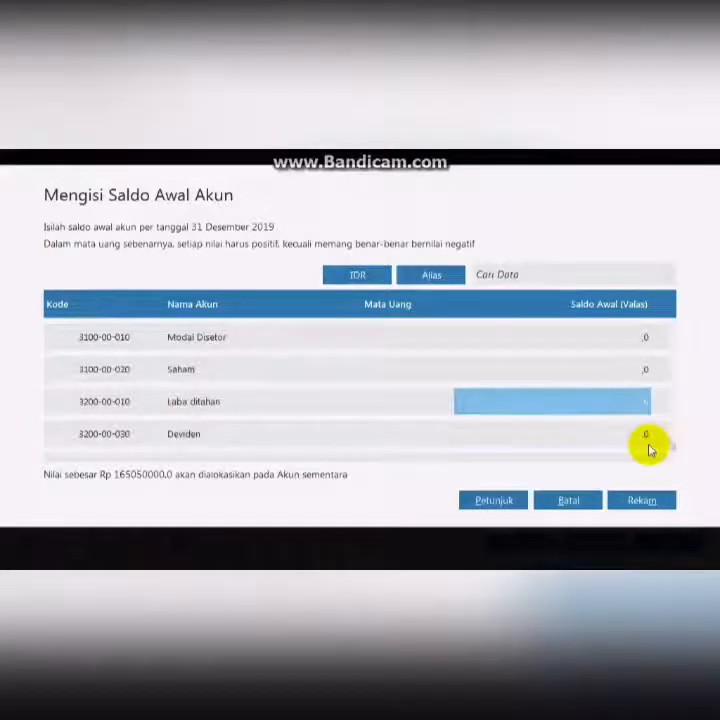
{"action": "type", "text": "100000000"}
{"action": "key", "text": "Return"}
{"action": "key", "text": "Return"}
{"action": "type", "text": "40000000"}
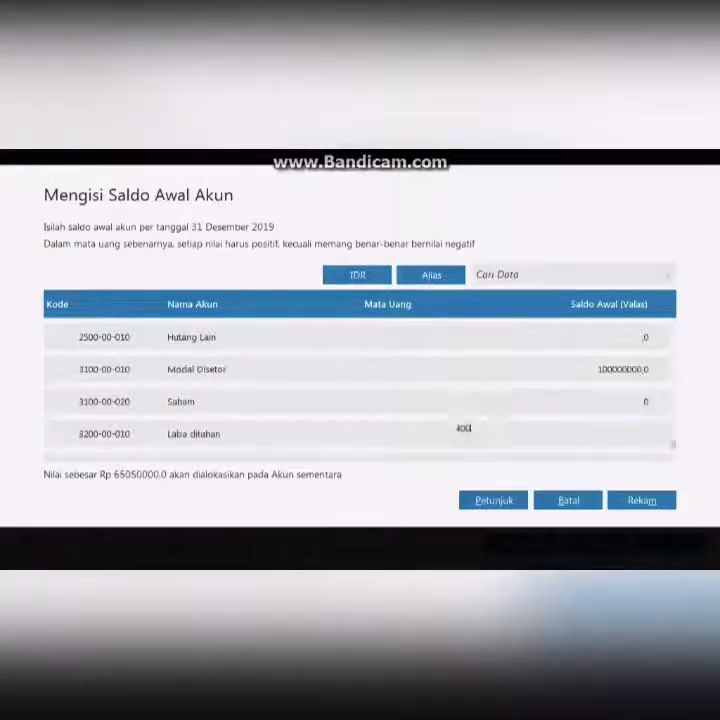
{"action": "key", "text": "Return"}
{"action": "key", "text": "Return"}
{"action": "key", "text": "Return"}
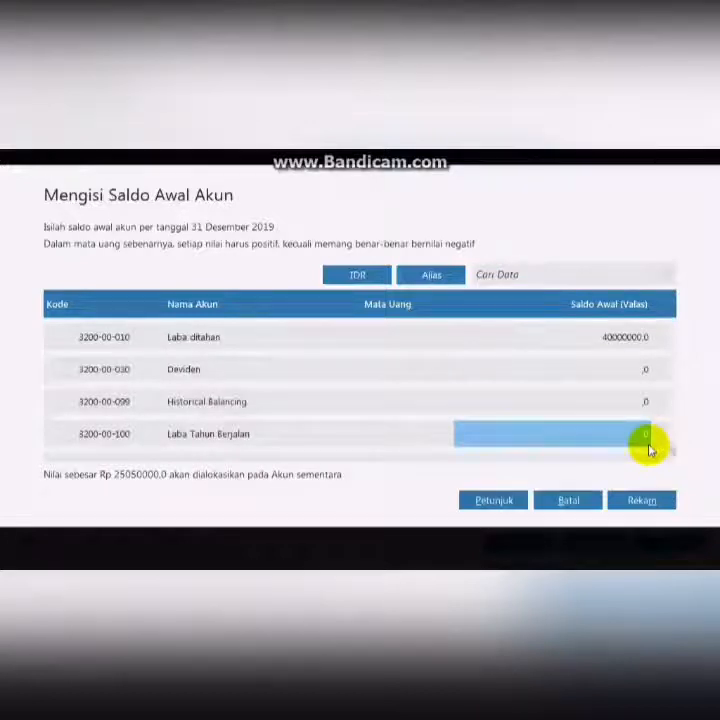
- Enter 25050000 for Laba Tahun Berjalan and save the opening account balances
{"action": "type", "text": "25"}
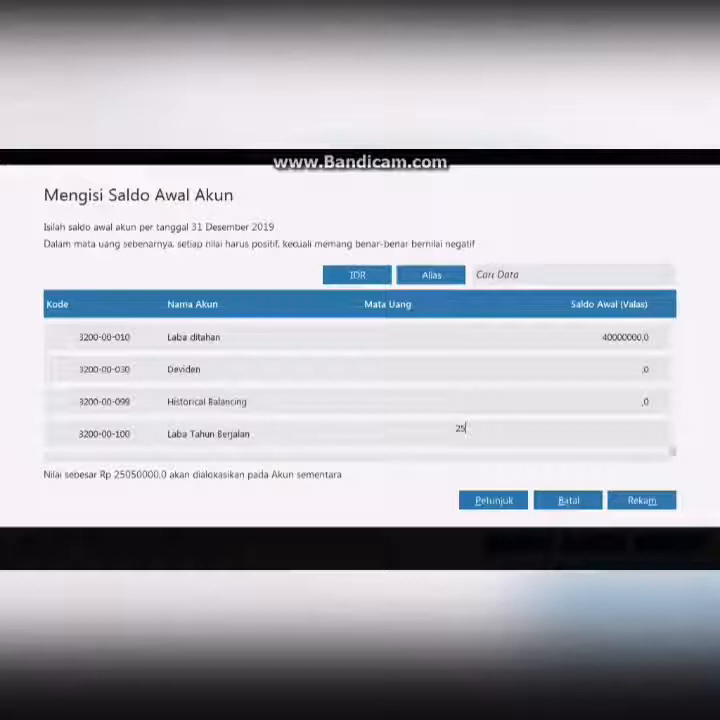
{"action": "type", "text": "050000"}
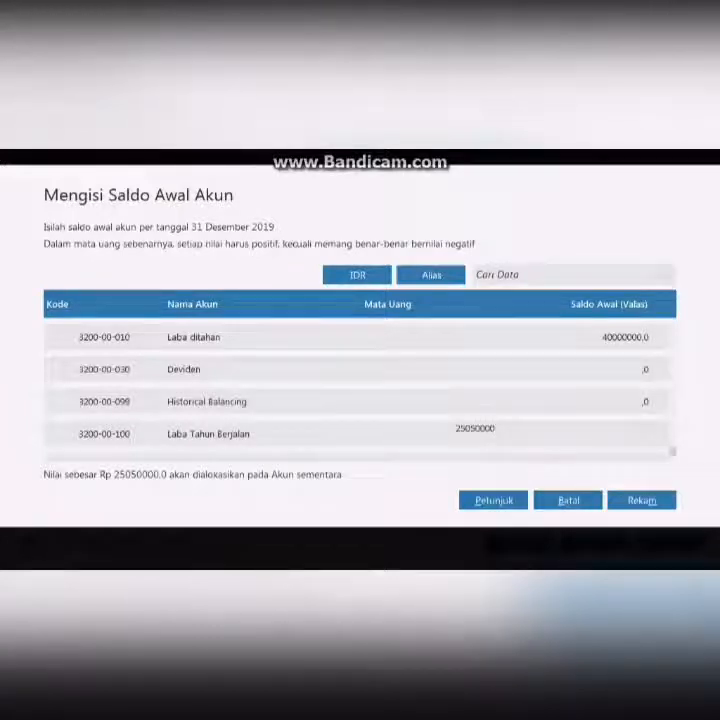
{"action": "key", "text": "Return"}
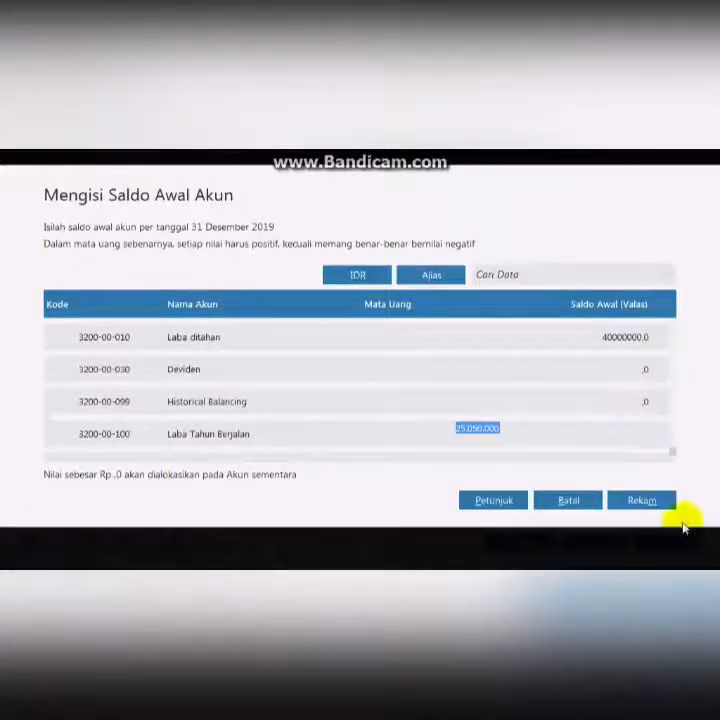
{"action": "left_click", "coordinate": [656, 500]}
- Open the name and address data and add customer C-001 named Toko Anugrah
{"action": "left_click", "coordinate": [96, 190]}
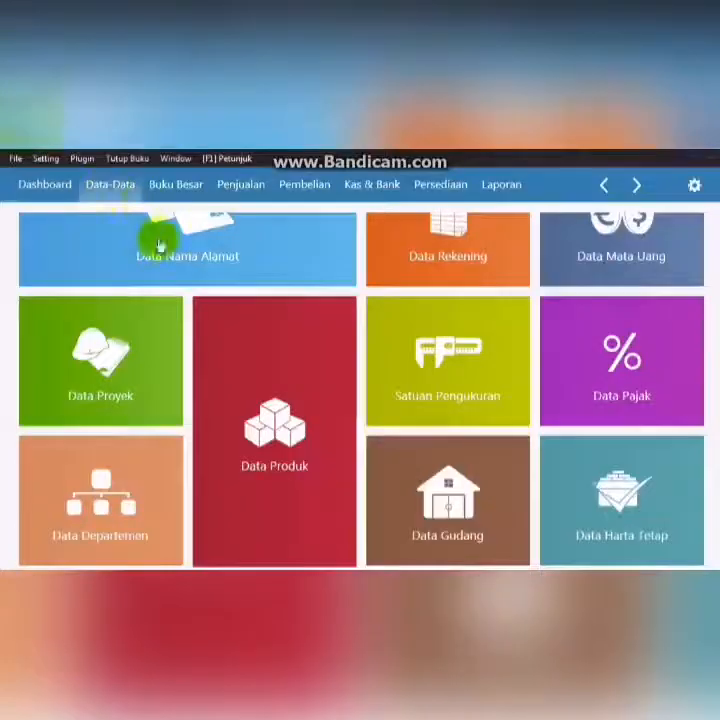
{"action": "mouse_move", "coordinate": [238, 261]}
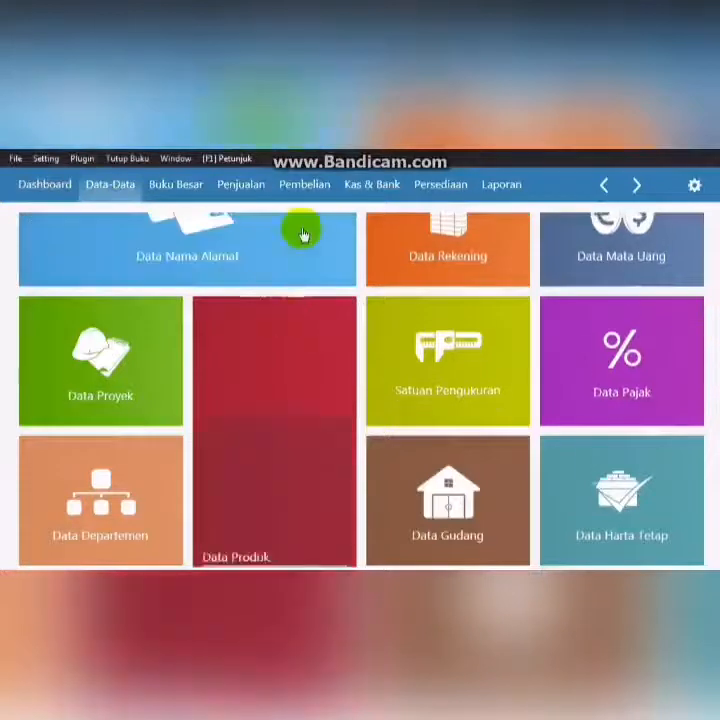
{"action": "mouse_move", "coordinate": [142, 240]}
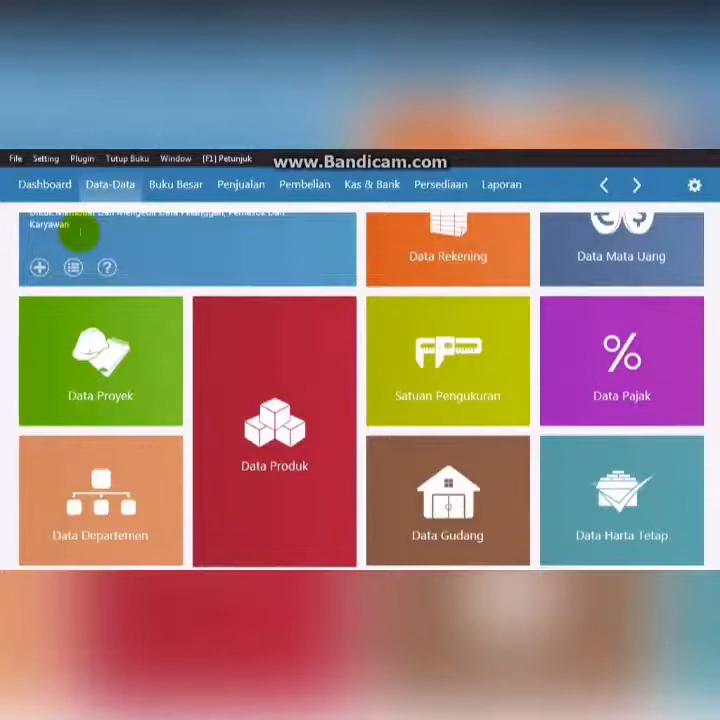
{"action": "left_click", "coordinate": [79, 232]}
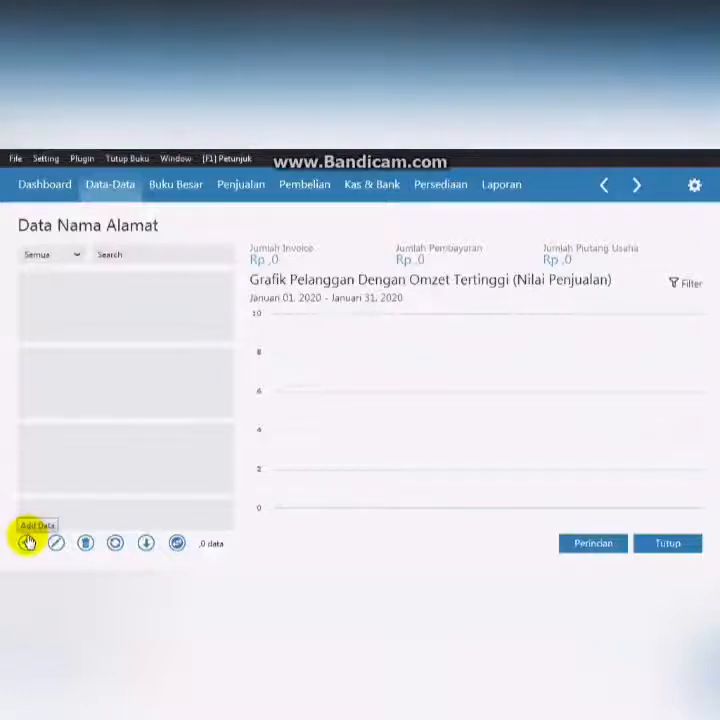
{"action": "left_click", "coordinate": [27, 542]}
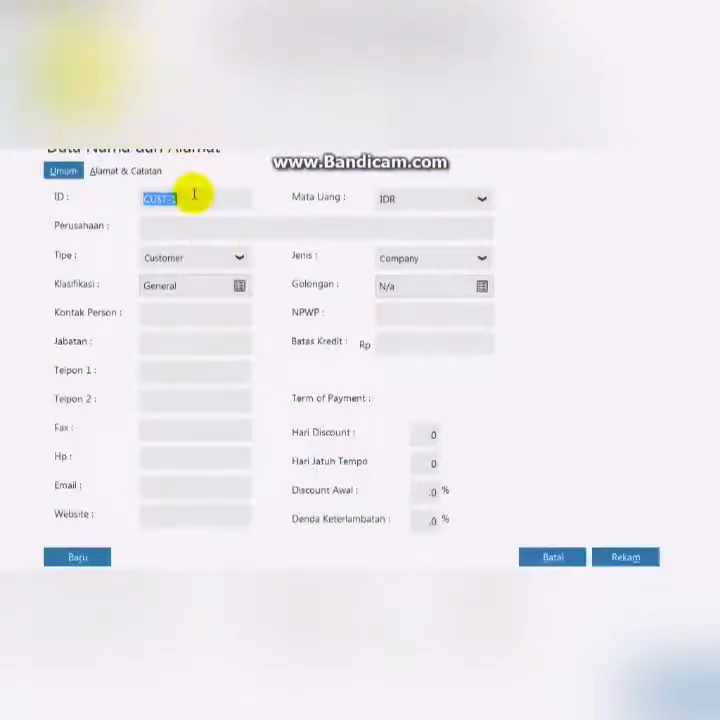
{"action": "key", "text": "BackSpace"}
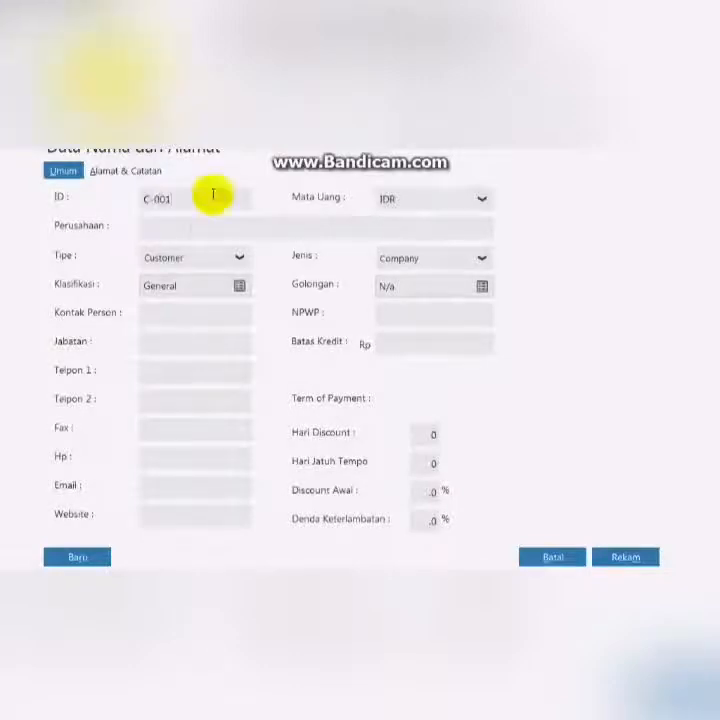
{"action": "type", "text": "Toko Anugrah"}
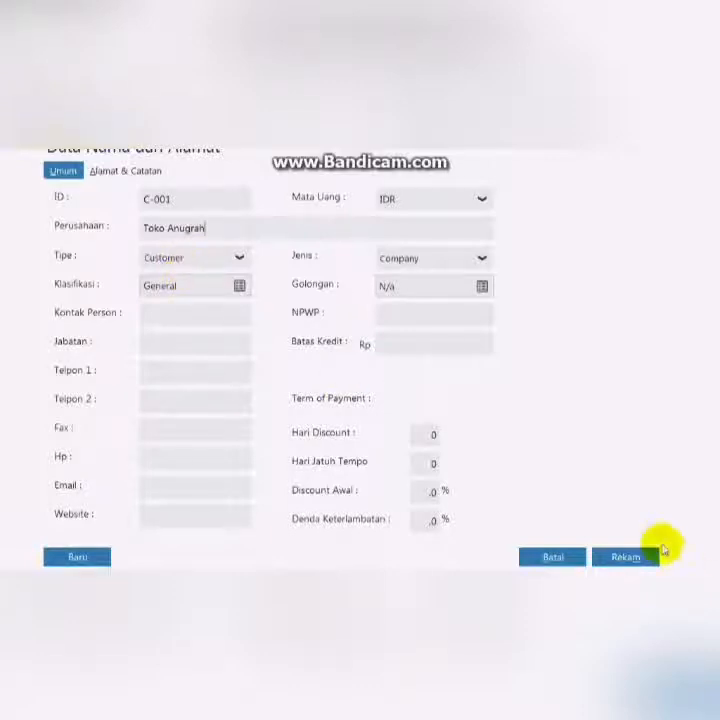
{"action": "left_click", "coordinate": [648, 559]}
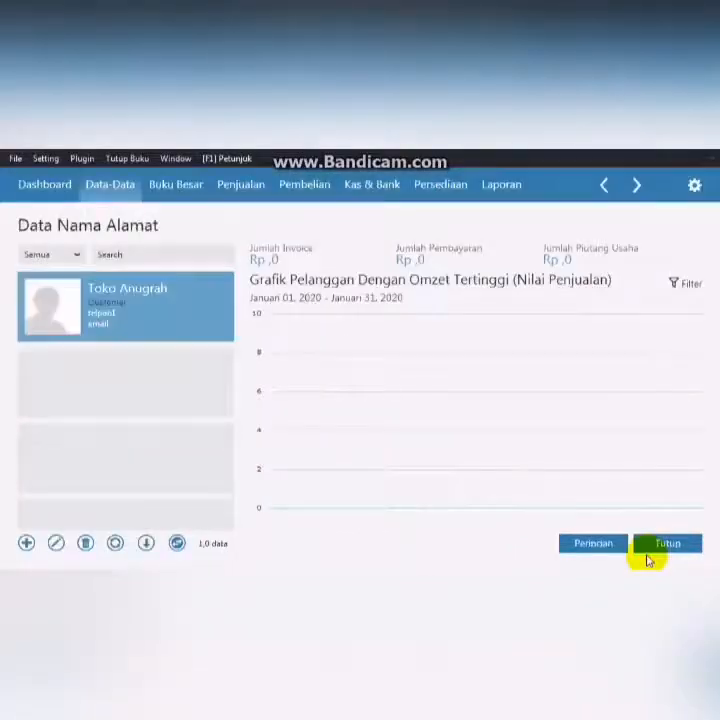
- Add customer C-002 named Toko Berkat and save it
{"action": "left_click", "coordinate": [24, 545]}
{"action": "left_click", "coordinate": [177, 224]}
{"action": "type", "text": "Toko"}
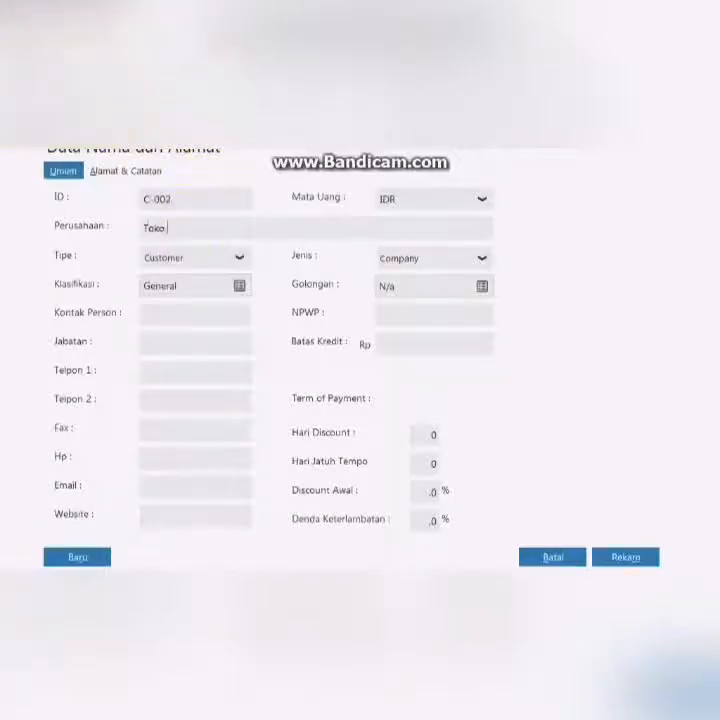
{"action": "type", "text": " Berkat"}
{"action": "left_click", "coordinate": [626, 557]}
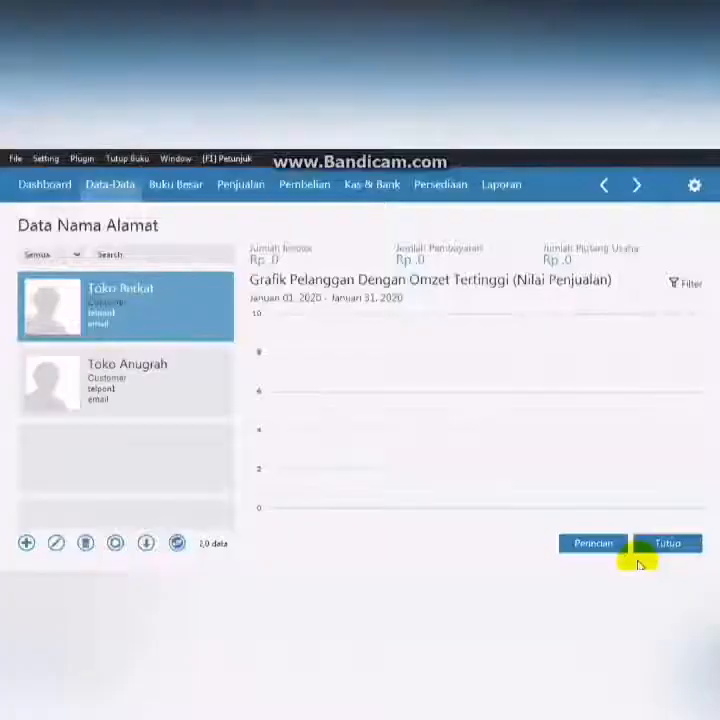
- Add customer C-003 named Toko Sukses
{"action": "left_click", "coordinate": [26, 545]}
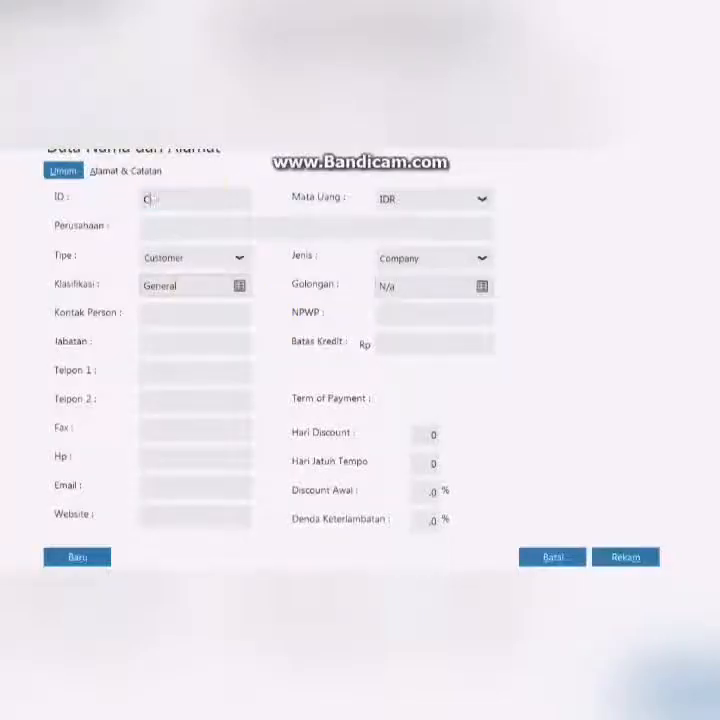
{"action": "left_click", "coordinate": [203, 228]}
{"action": "type", "text": "Toko Sukses"}
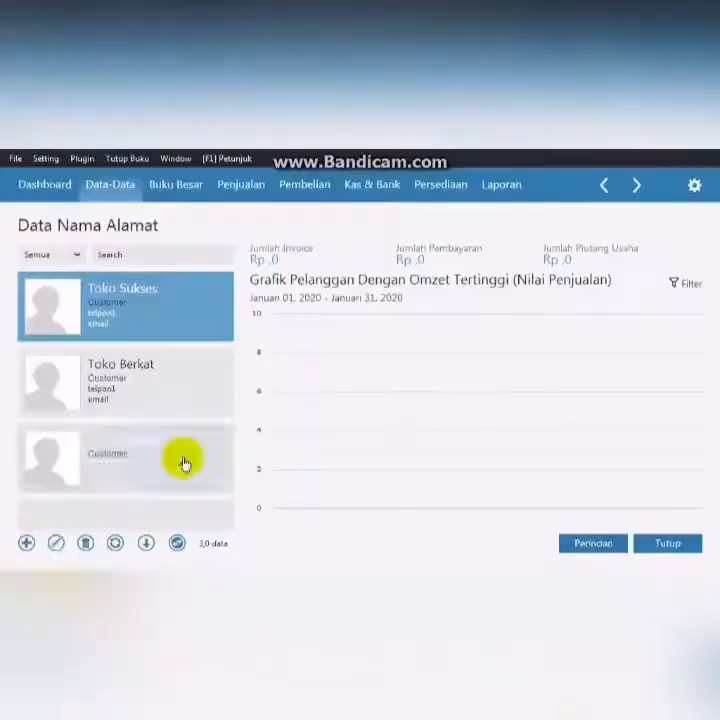
- Add customer C-004 named Rafi and save it
{"action": "left_click", "coordinate": [30, 545]}
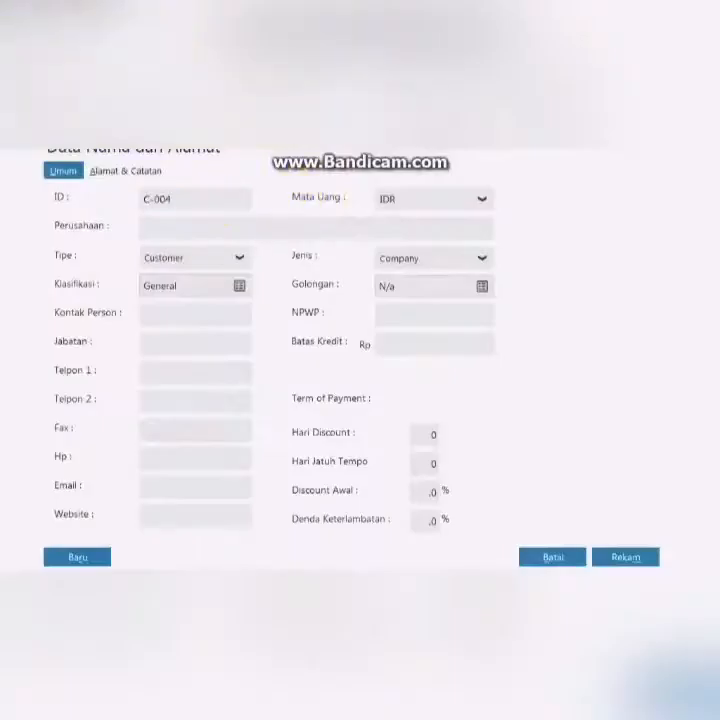
{"action": "left_click", "coordinate": [213, 224]}
{"action": "type", "text": "Rafi"}
{"action": "left_click", "coordinate": [625, 558]}
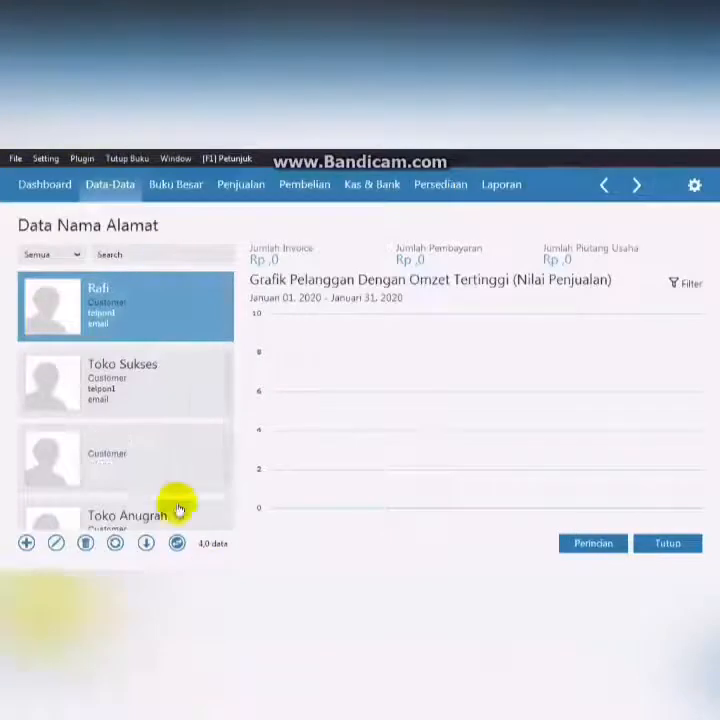
- Open the accounts receivable opening balances and start a new entry for customer Toko Anugrah
{"action": "left_click", "coordinate": [48, 160]}
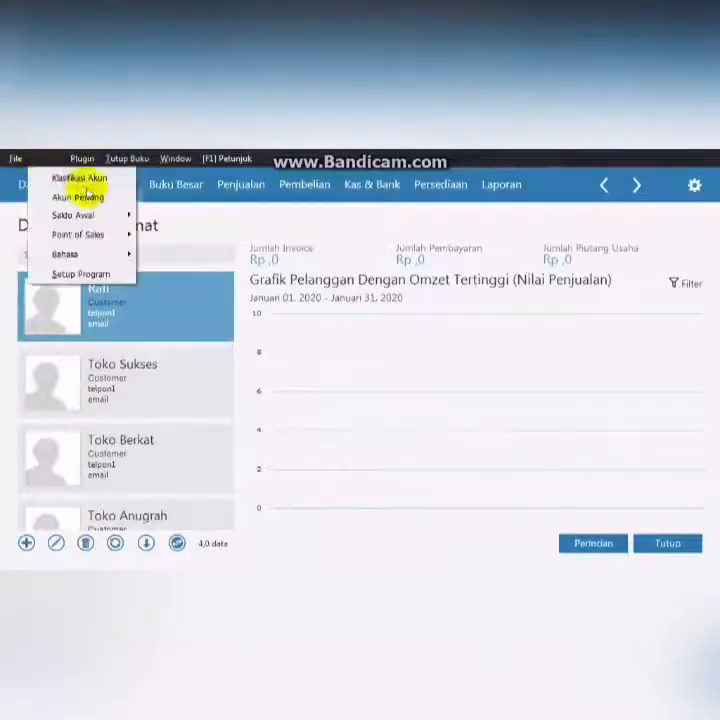
{"action": "mouse_move", "coordinate": [100, 215]}
{"action": "left_click", "coordinate": [205, 237]}
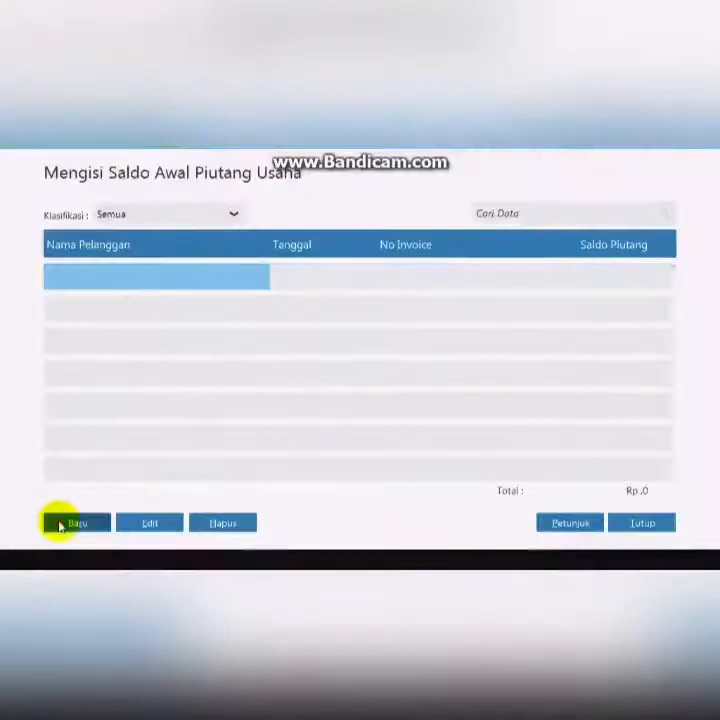
{"action": "left_click", "coordinate": [60, 523]}
{"action": "left_click", "coordinate": [370, 259]}
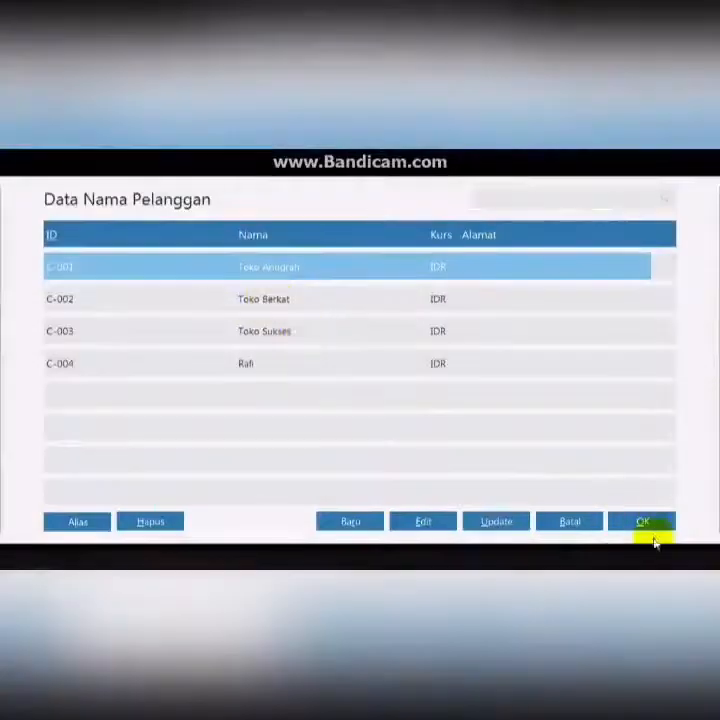
{"action": "left_click", "coordinate": [641, 521]}
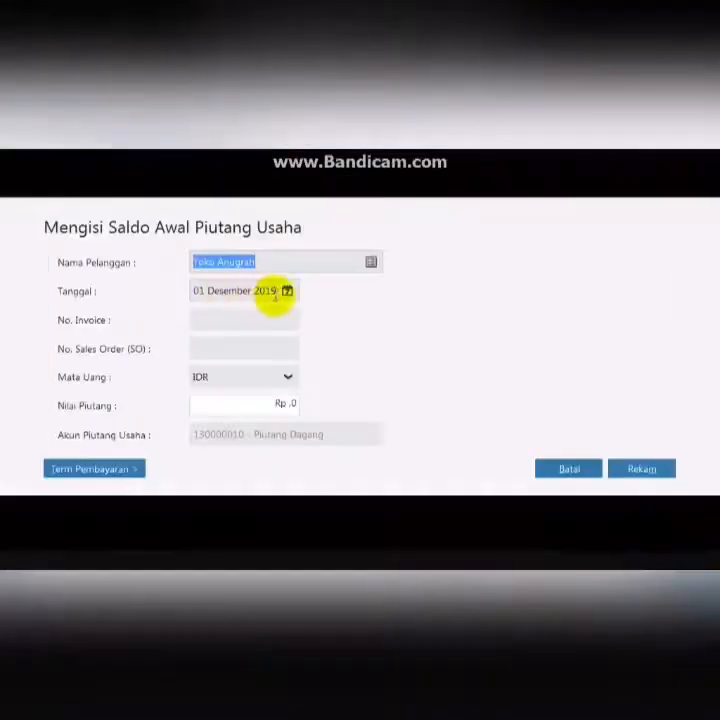
- Enter Toko Anugrah's receivable dated 11 November 2019, invoice INV-001, value 2000000, and save it
{"action": "left_click", "coordinate": [262, 292]}
{"action": "left_click", "coordinate": [287, 291]}
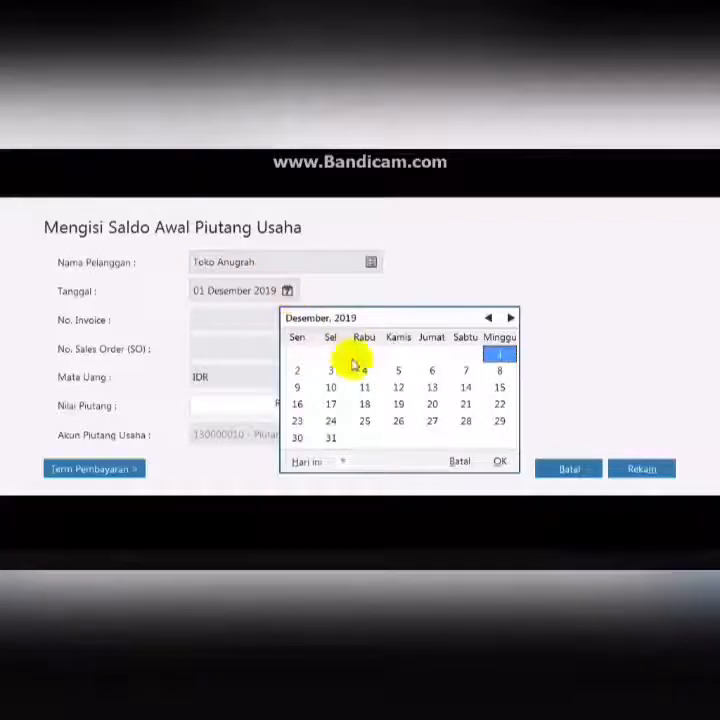
{"action": "left_click", "coordinate": [489, 317]}
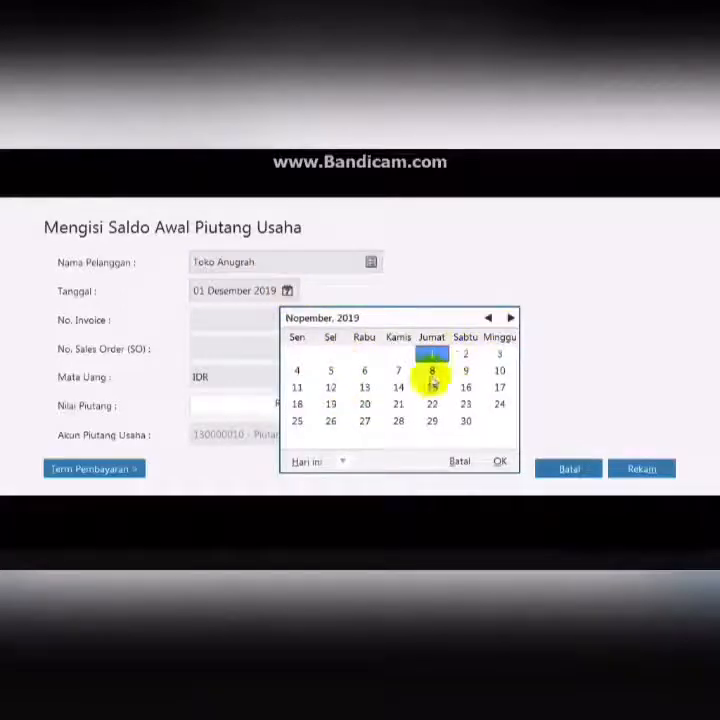
{"action": "left_click", "coordinate": [302, 389]}
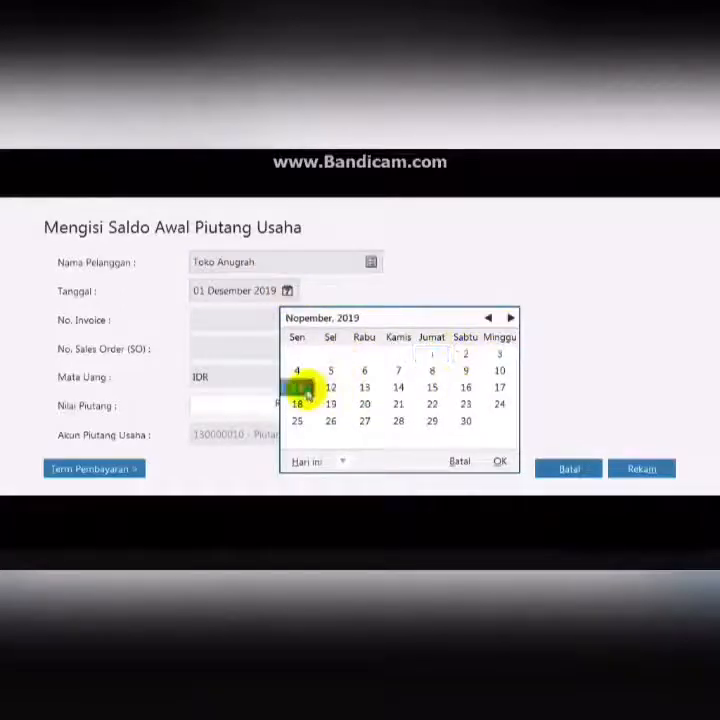
{"action": "left_click", "coordinate": [498, 464]}
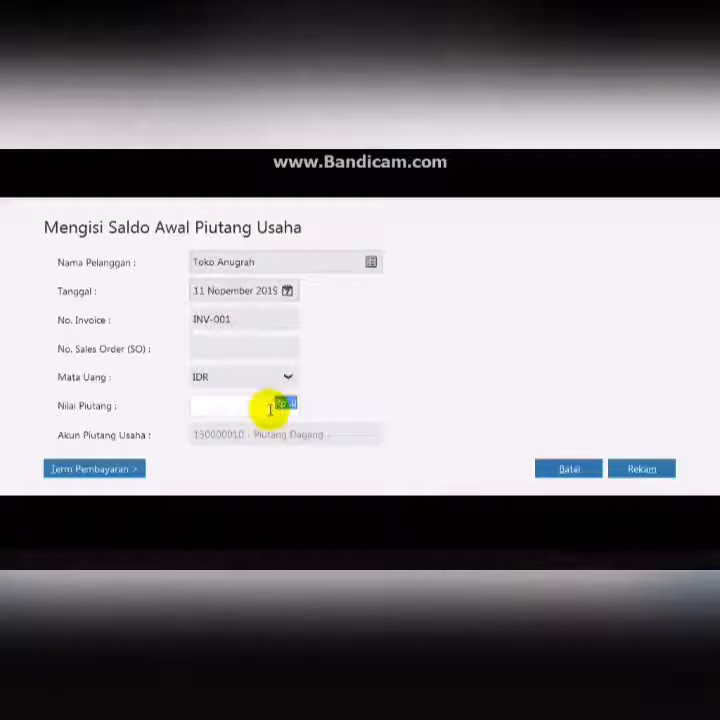
{"action": "type", "text": "2000000"}
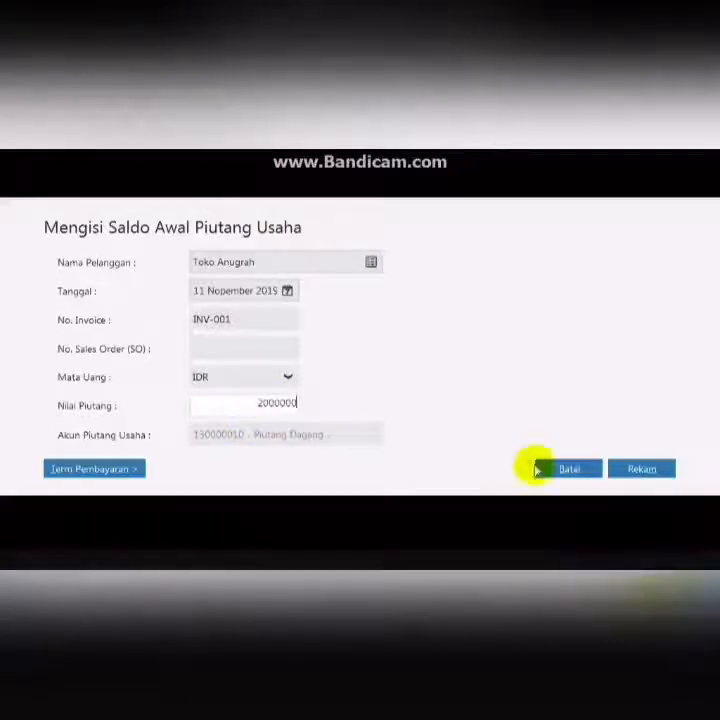
{"action": "left_click", "coordinate": [619, 469]}
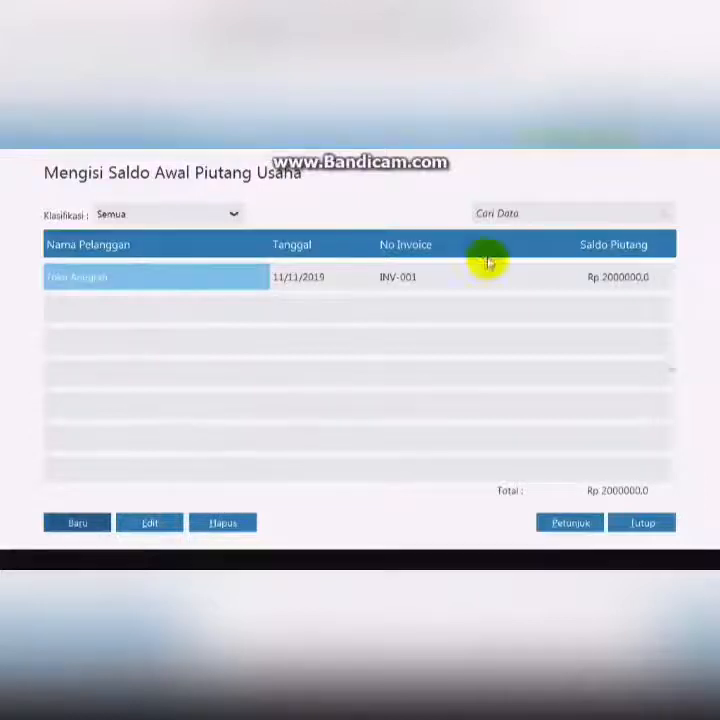
- Add a receivable for Toko Anugrah dated 12 December 2019, invoice INV-002, value 4300000, and save it
{"action": "left_click", "coordinate": [75, 525]}
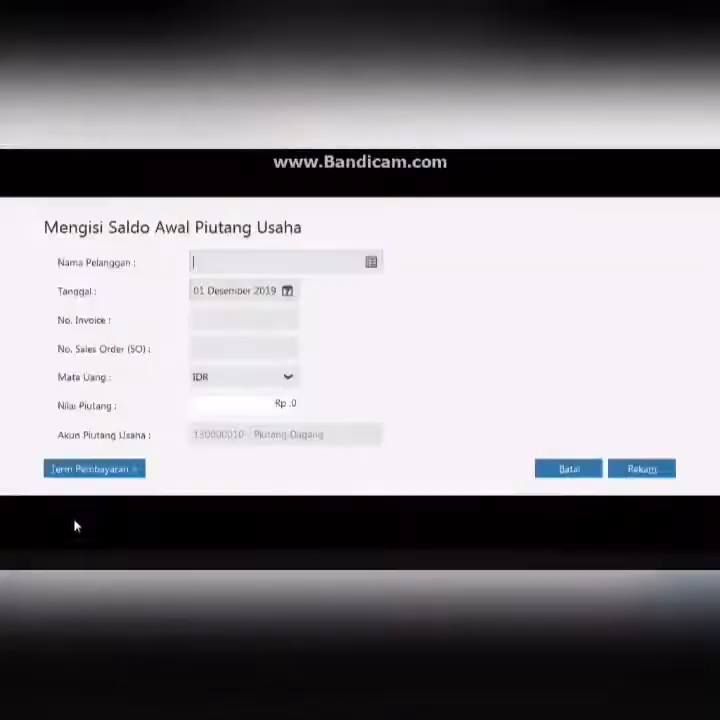
{"action": "left_click", "coordinate": [370, 262]}
{"action": "left_click", "coordinate": [611, 530]}
{"action": "left_click", "coordinate": [288, 291]}
{"action": "left_click", "coordinate": [399, 387]}
{"action": "left_click", "coordinate": [498, 464]}
{"action": "left_click", "coordinate": [195, 318]}
{"action": "type", "text": "INV-002"}
{"action": "left_click", "coordinate": [286, 405]}
{"action": "type", "text": "400000"}
{"action": "left_click", "coordinate": [659, 468]}
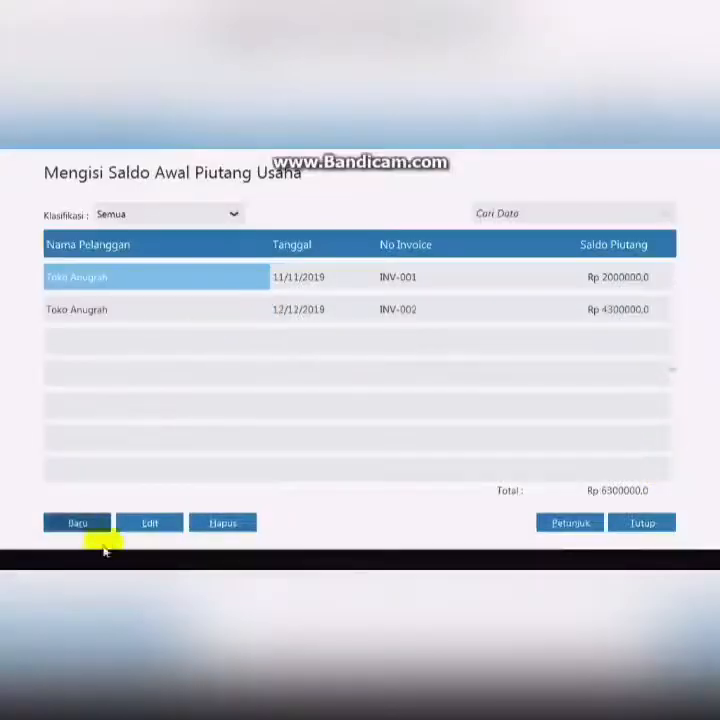
- Add a receivable for Toko Berkat dated 13 December 2019, invoice INV-003, value 3200000, and save it
{"action": "left_click", "coordinate": [75, 522]}
{"action": "left_click", "coordinate": [371, 261]}
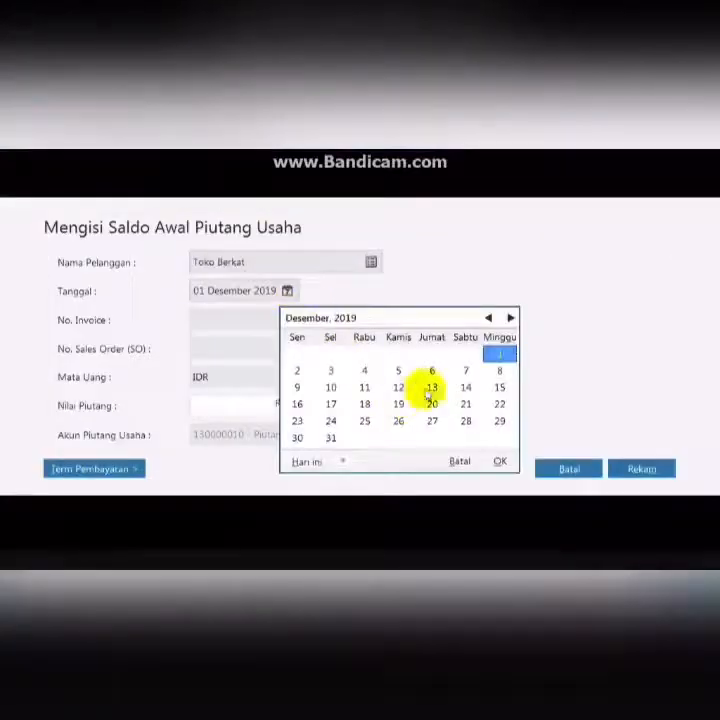
{"action": "left_click", "coordinate": [432, 387]}
{"action": "left_click", "coordinate": [502, 462]}
{"action": "type", "text": "INV-003"}
{"action": "left_click", "coordinate": [281, 408]}
{"action": "type", "text": "3200000"}
{"action": "left_click", "coordinate": [662, 470]}
- Add a receivable for Toko Sukses dated 13 December 2019, invoice INV-004, value 750000, and save it
{"action": "left_click", "coordinate": [80, 519]}
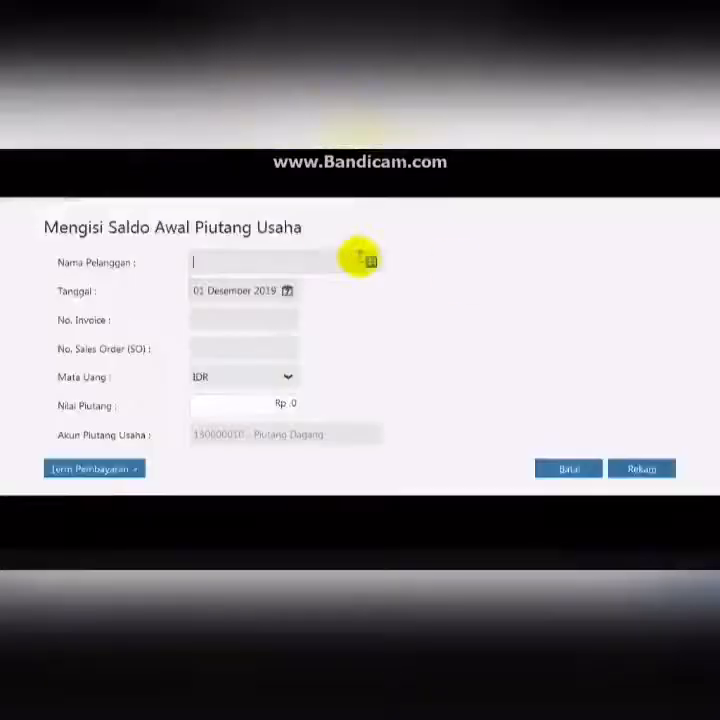
{"action": "left_click", "coordinate": [369, 261]}
{"action": "left_click", "coordinate": [298, 328]}
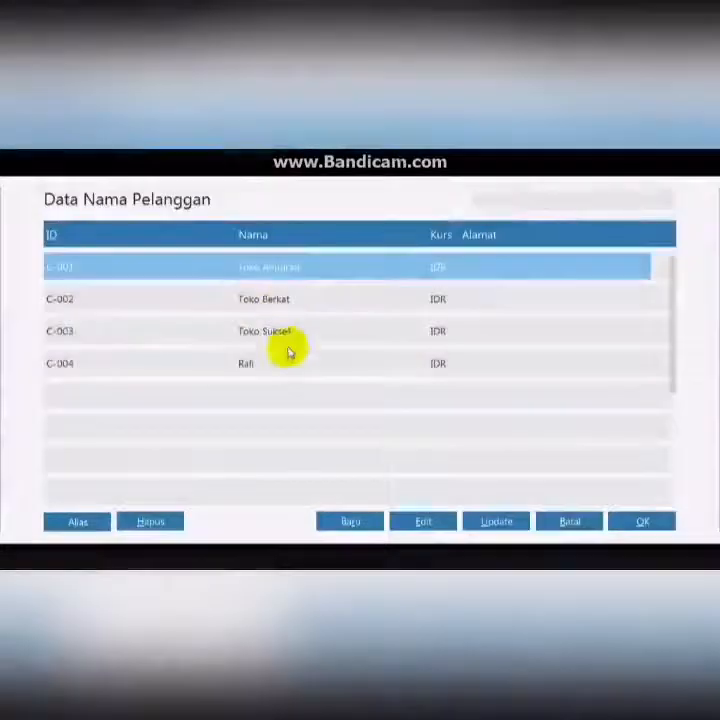
{"action": "left_click", "coordinate": [286, 332]}
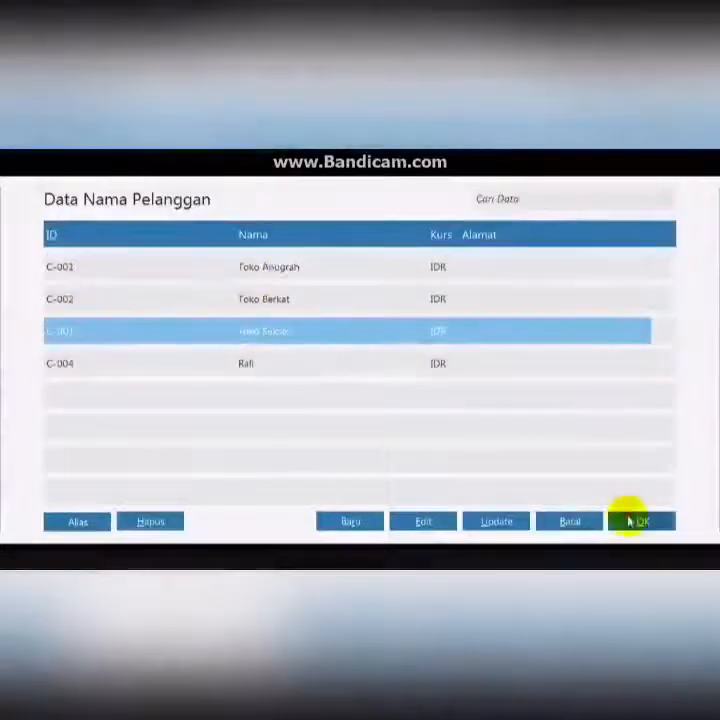
{"action": "left_click", "coordinate": [642, 521]}
{"action": "left_click", "coordinate": [287, 291]}
{"action": "left_click", "coordinate": [432, 387]}
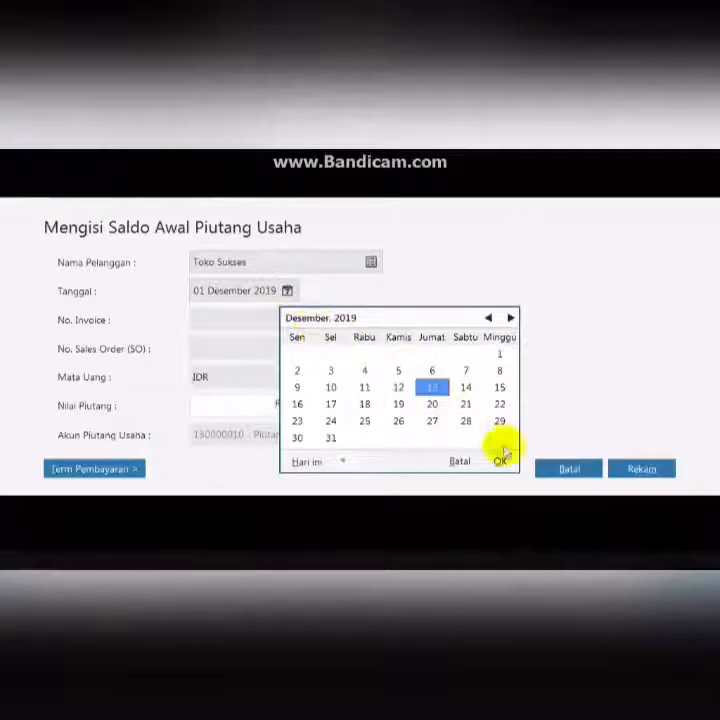
{"action": "left_click", "coordinate": [500, 461]}
{"action": "left_click", "coordinate": [230, 319]}
{"action": "type", "text": "INV-004"}
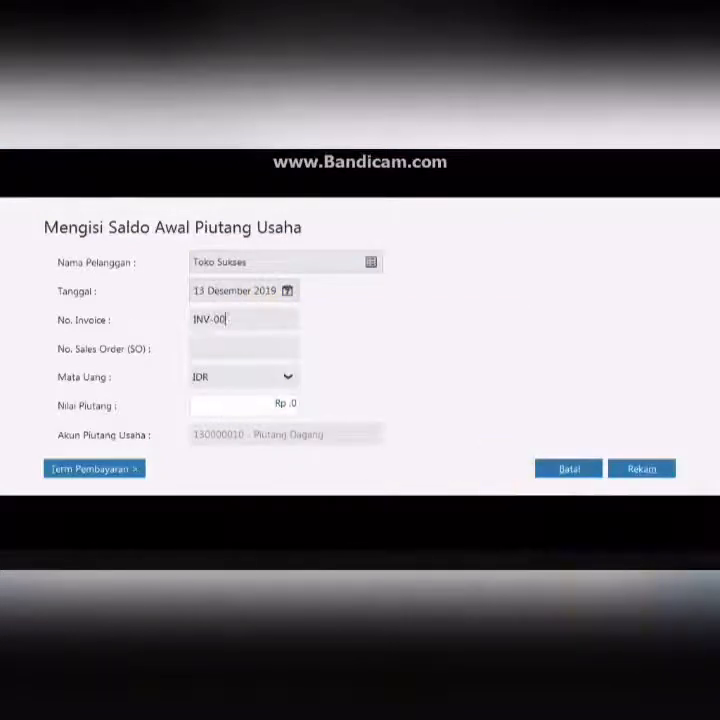
{"action": "left_click", "coordinate": [281, 404]}
{"action": "type", "text": "750000"}
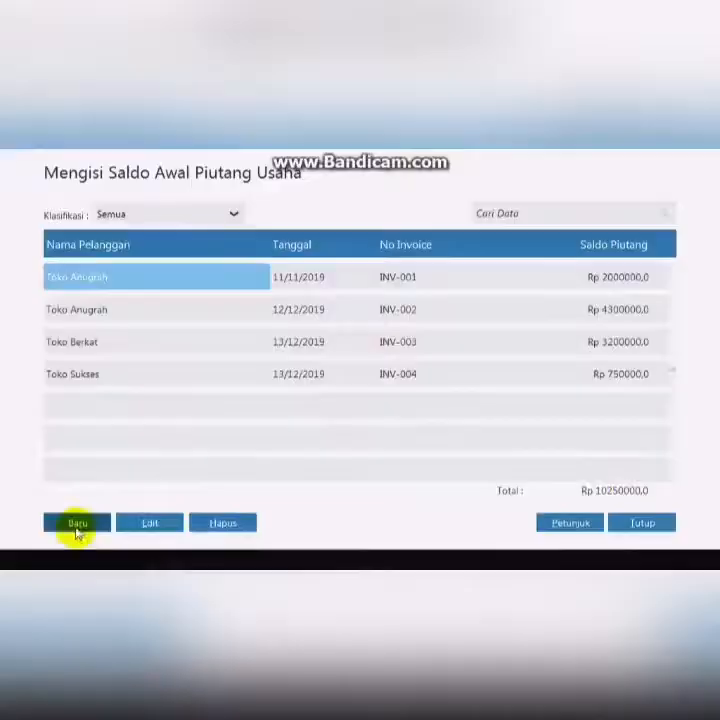
- Add a receivable for Rafi dated 13 December 2019, invoice INV-005, value 4750000, then close the receivables list
{"action": "left_click", "coordinate": [72, 527]}
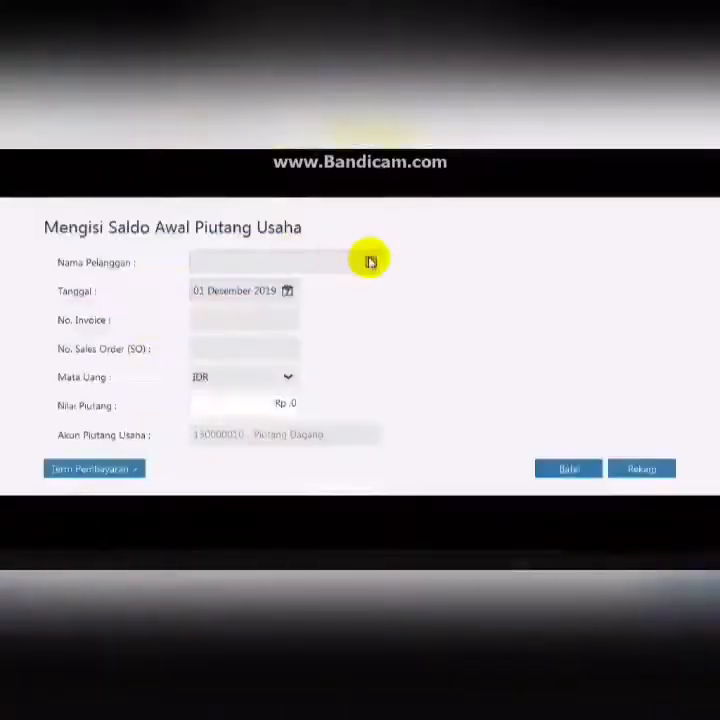
{"action": "left_click", "coordinate": [370, 262]}
{"action": "left_click", "coordinate": [249, 363]}
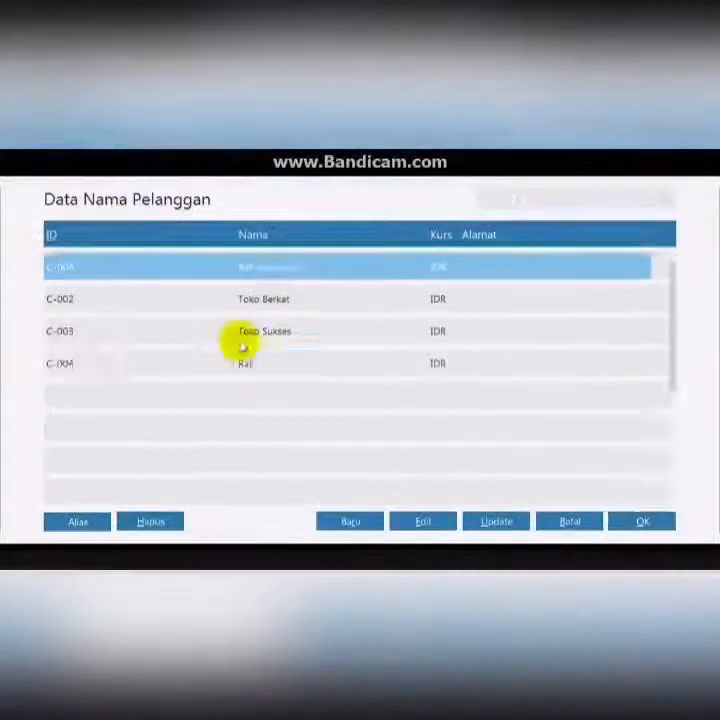
{"action": "left_click", "coordinate": [245, 363]}
{"action": "left_click", "coordinate": [641, 520]}
{"action": "left_click", "coordinate": [287, 290]}
{"action": "left_click", "coordinate": [431, 388]}
{"action": "left_click", "coordinate": [253, 319]}
{"action": "type", "text": "INV-005"}
{"action": "left_click", "coordinate": [284, 405]}
{"action": "type", "text": "4750000"}
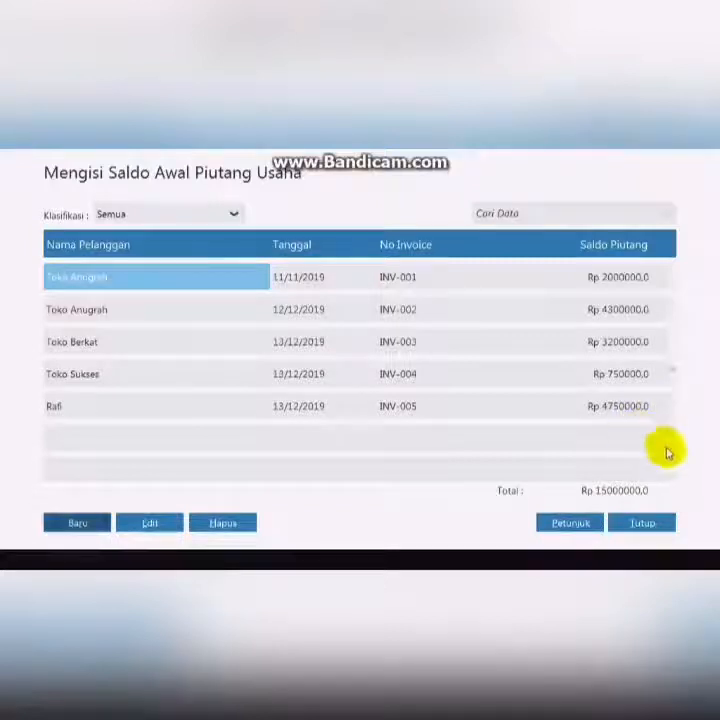
{"action": "left_click", "coordinate": [647, 522]}
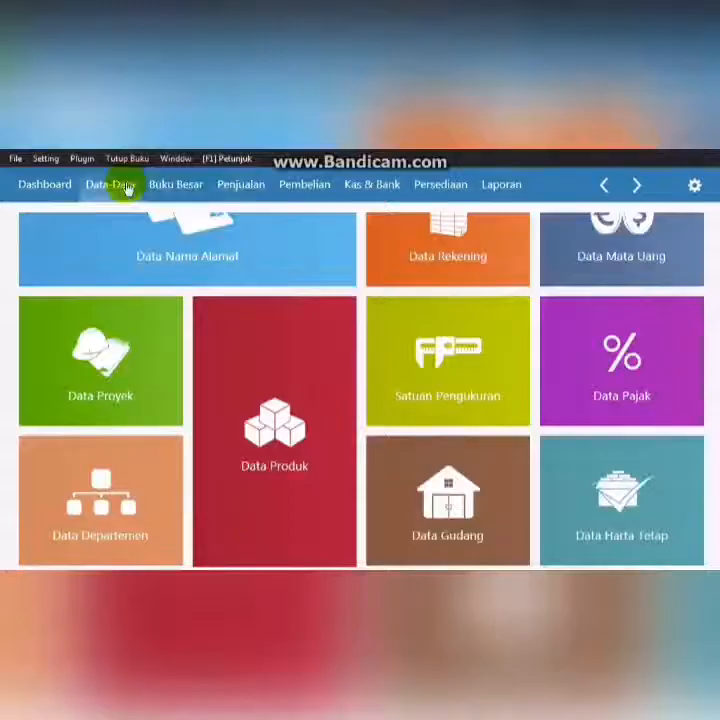
- In the name and address data, add vendor Sephia Phone with ID V-001 and save it
{"action": "left_click", "coordinate": [253, 234]}
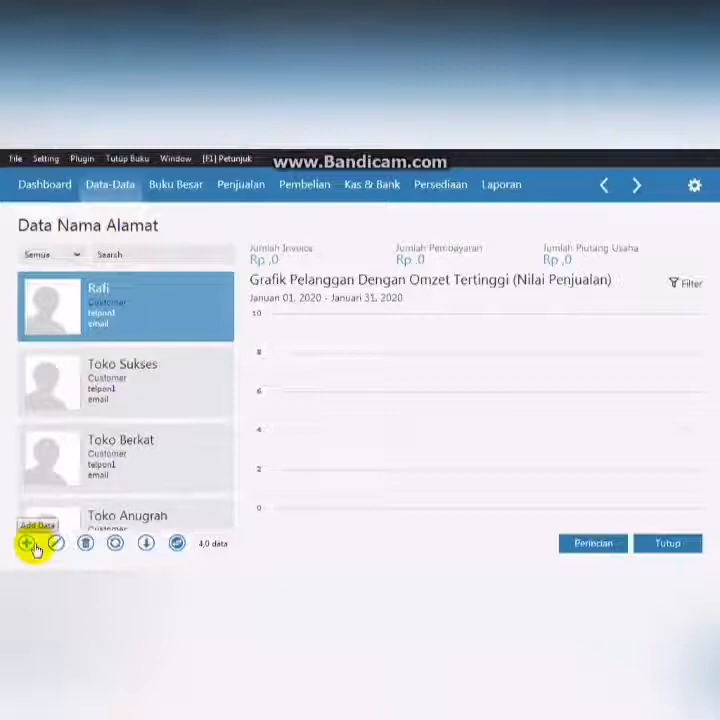
{"action": "left_click", "coordinate": [28, 544]}
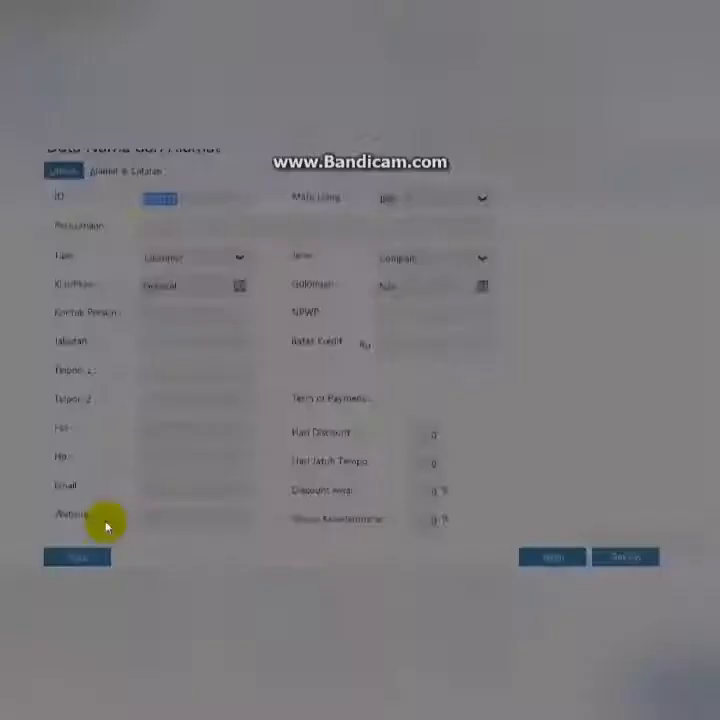
{"action": "key", "text": "BackSpace"}
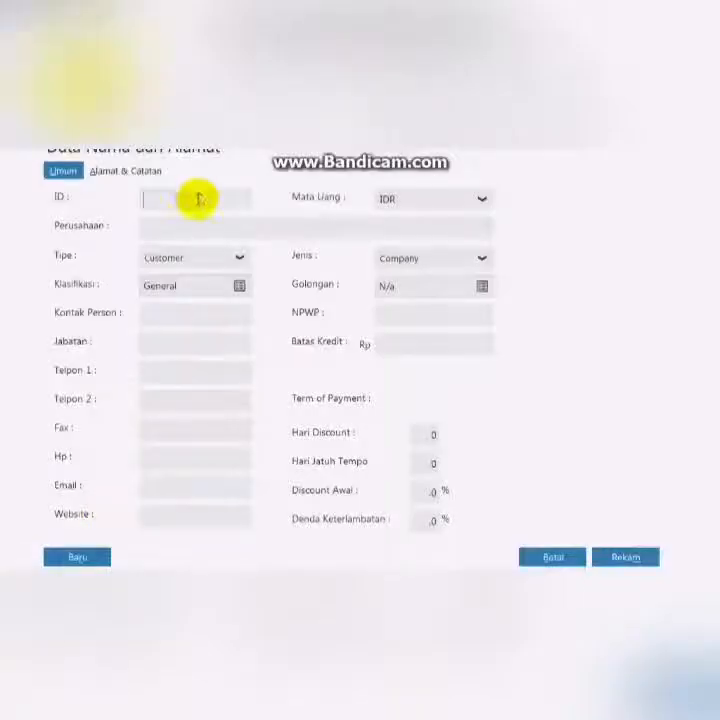
{"action": "type", "text": "V"}
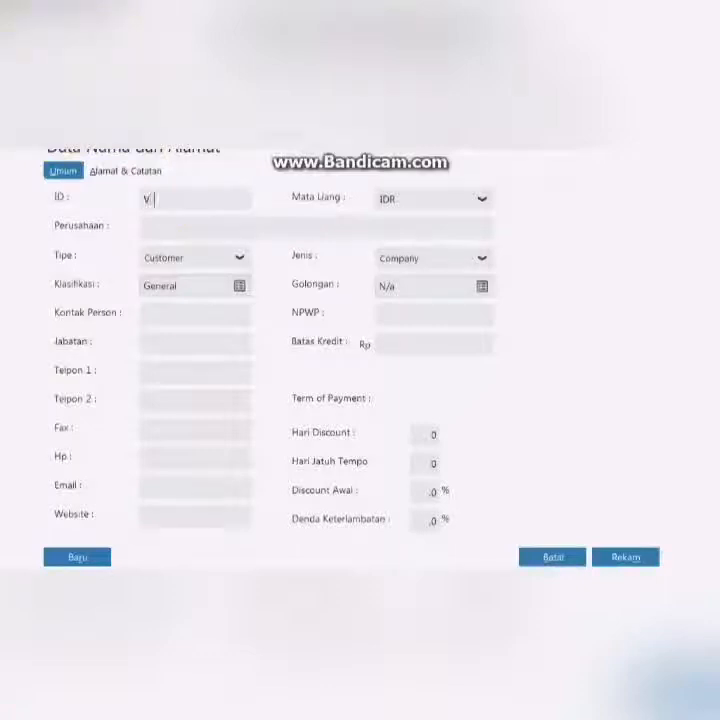
{"action": "type", "text": "-001"}
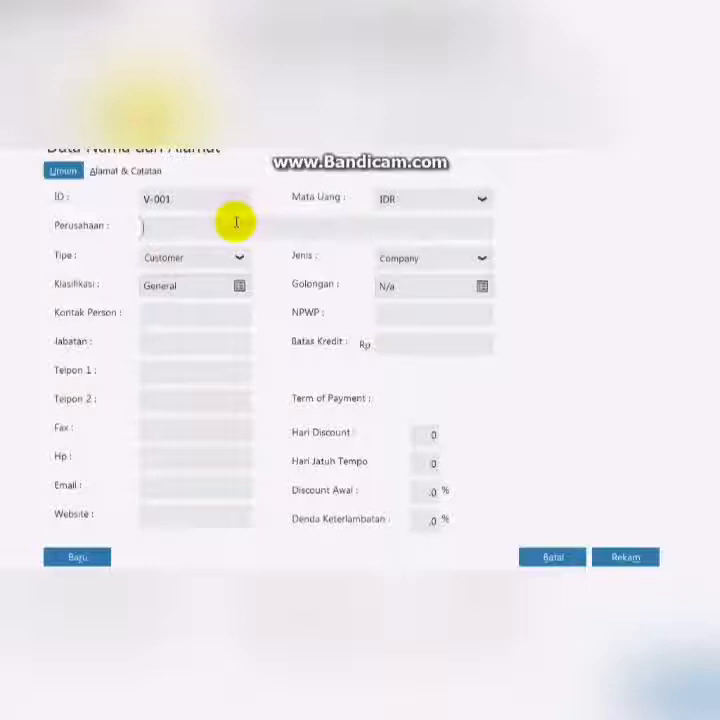
{"action": "left_click", "coordinate": [236, 222]}
{"action": "type", "text": "Sephia Phone"}
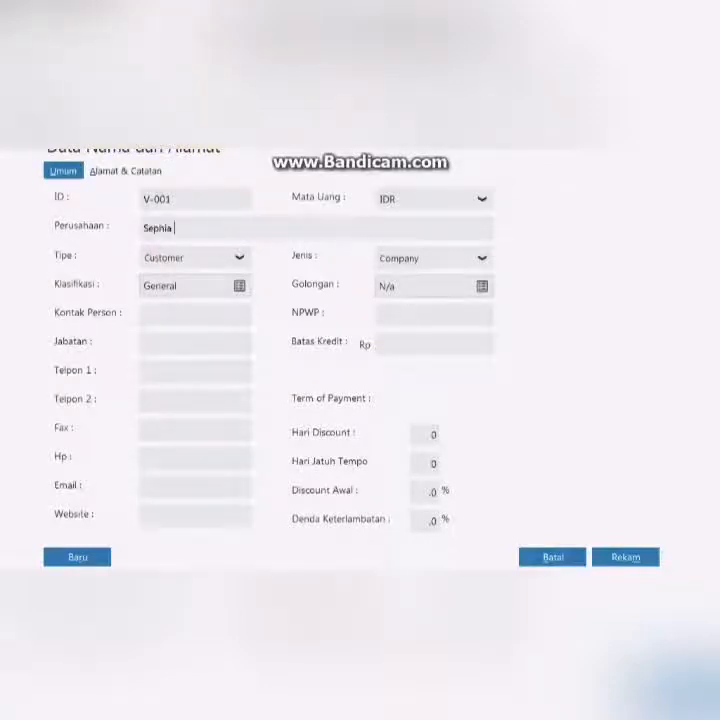
{"action": "left_click", "coordinate": [233, 261]}
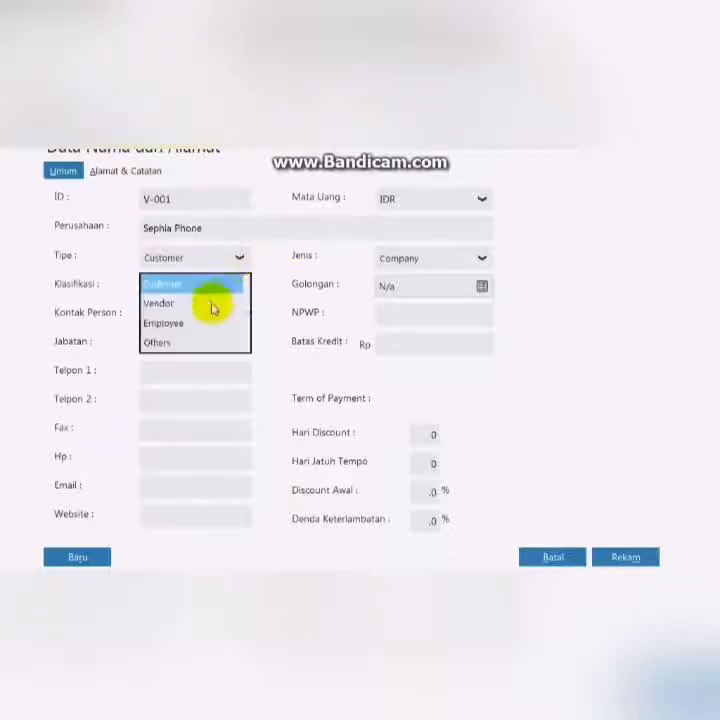
{"action": "left_click", "coordinate": [211, 305]}
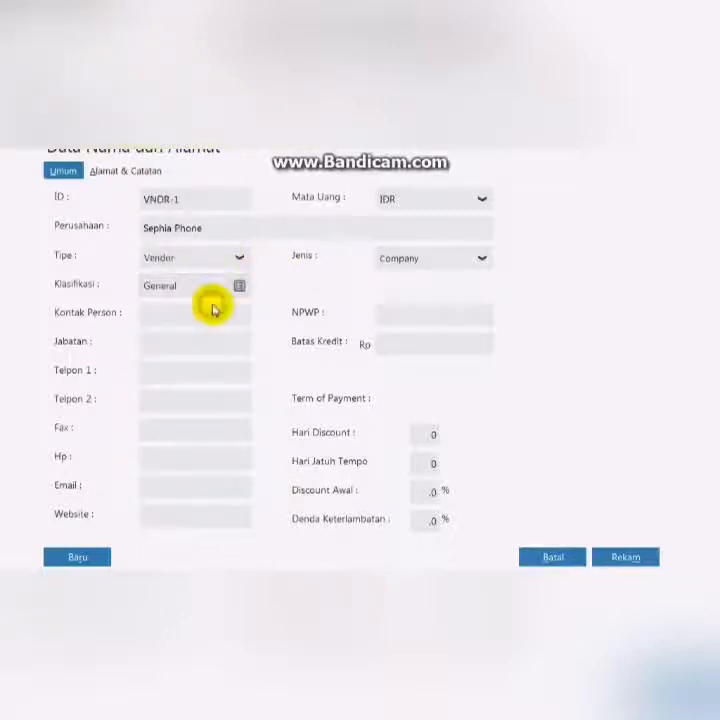
{"action": "left_click", "coordinate": [625, 557]}
- Add vendor Toko Semangat with ID V-002 and save it
{"action": "left_click", "coordinate": [116, 543]}
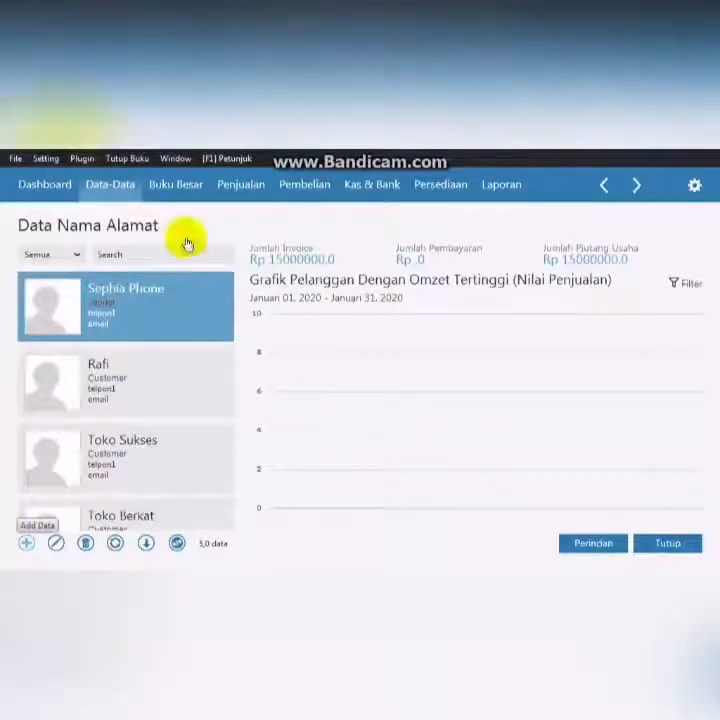
{"action": "left_click", "coordinate": [22, 543]}
{"action": "type", "text": "V-002"}
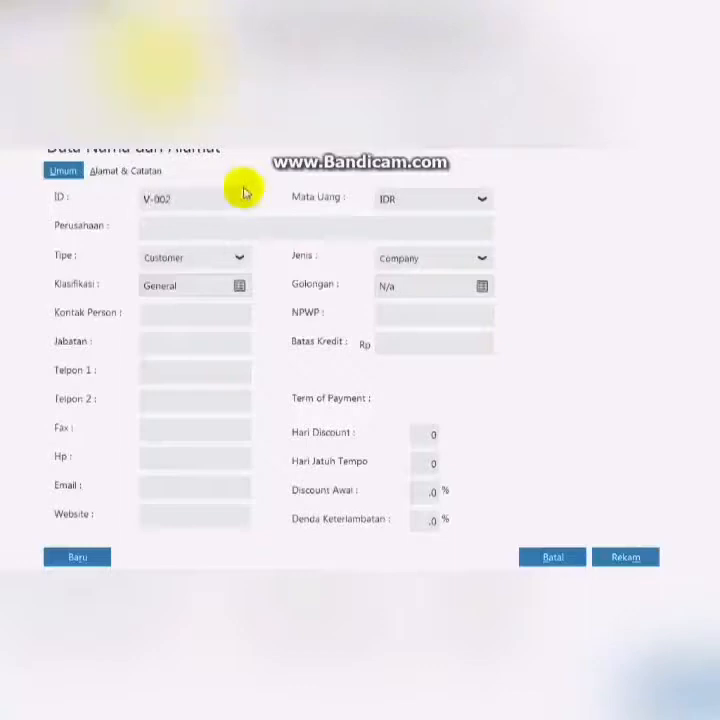
{"action": "left_click", "coordinate": [226, 224]}
{"action": "type", "text": "Toko Semangat"}
{"action": "left_click", "coordinate": [238, 257]}
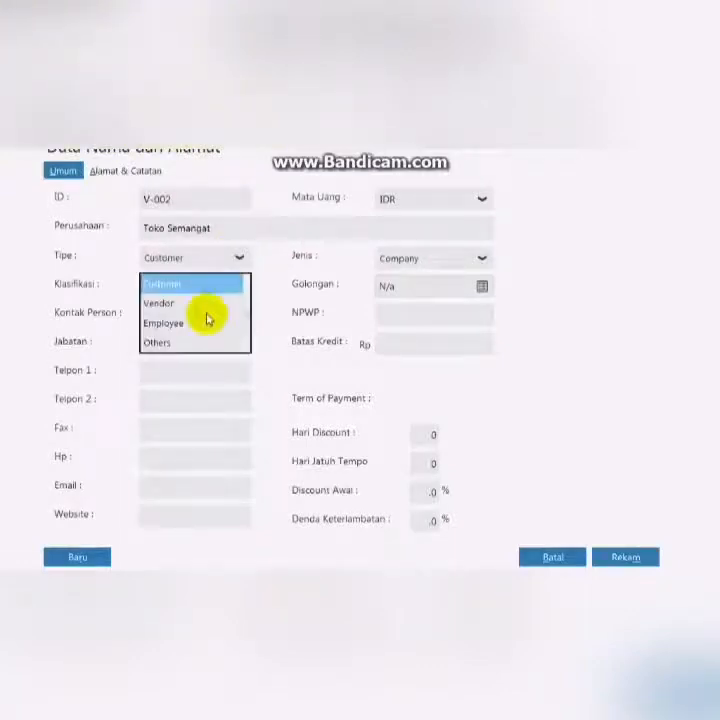
{"action": "left_click", "coordinate": [165, 300]}
{"action": "left_click", "coordinate": [625, 557]}
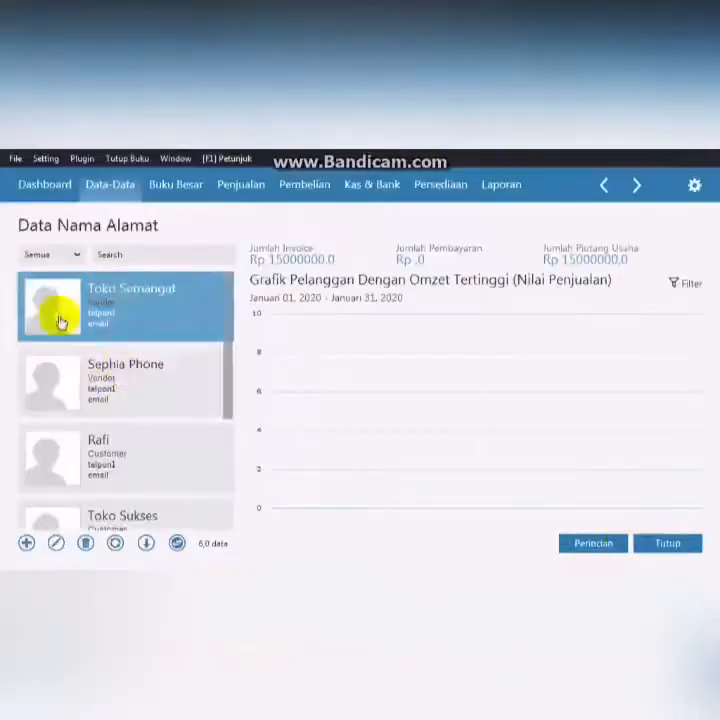
- Add an opening payable for Sephia Phone dated 18 November 2019, invoice INV-023, value 2300000, and save it
{"action": "left_click", "coordinate": [48, 160]}
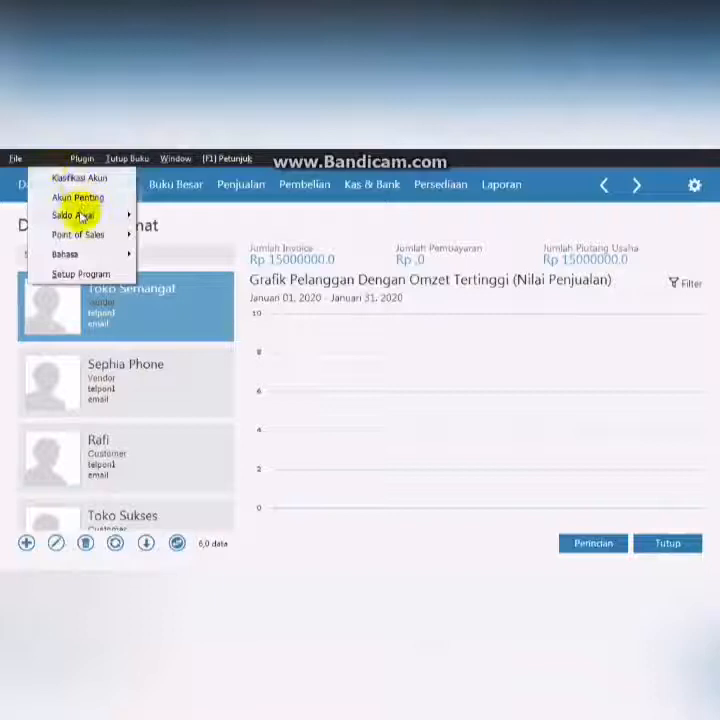
{"action": "mouse_move", "coordinate": [82, 216]}
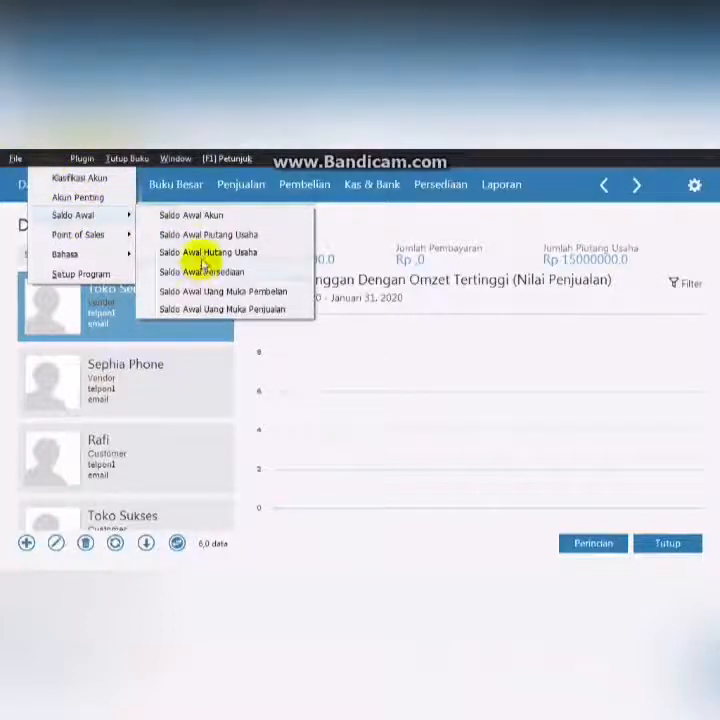
{"action": "left_click", "coordinate": [201, 256]}
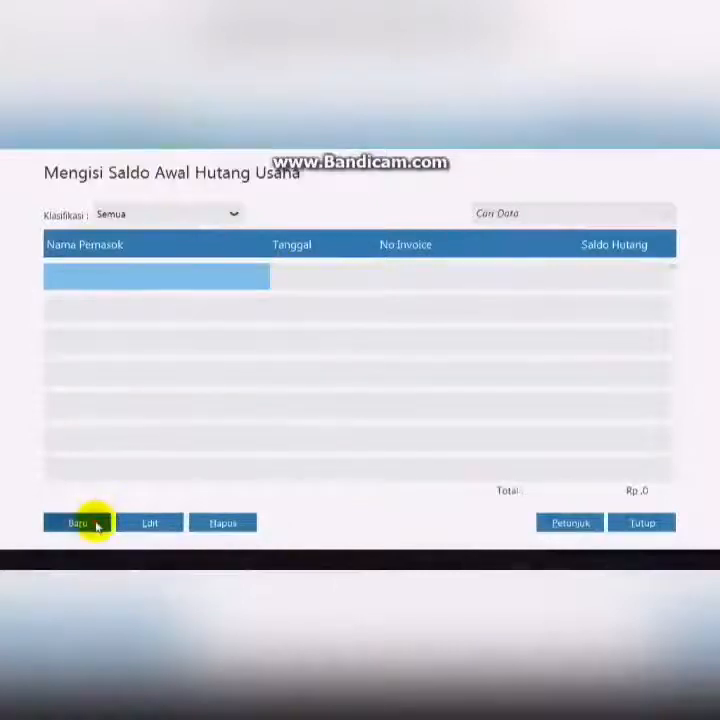
{"action": "left_click", "coordinate": [97, 526]}
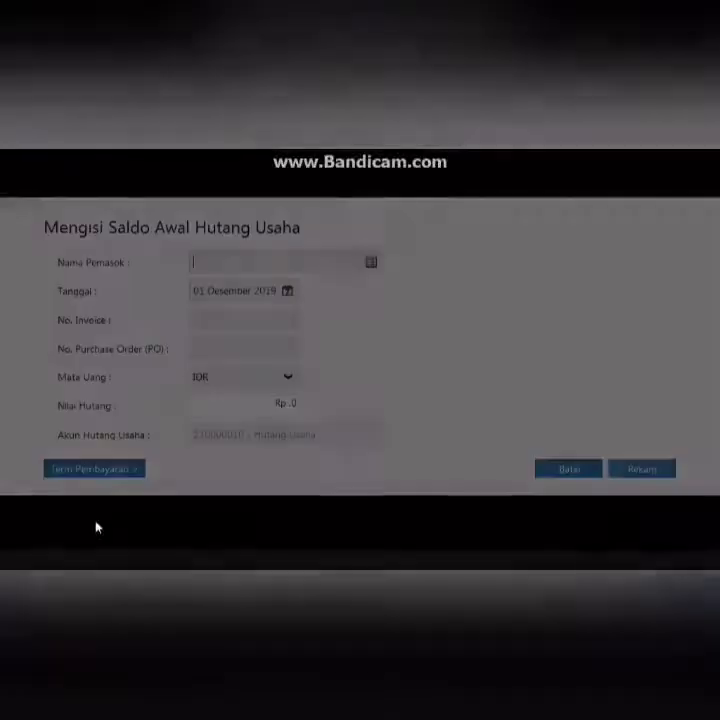
{"action": "left_click", "coordinate": [370, 261]}
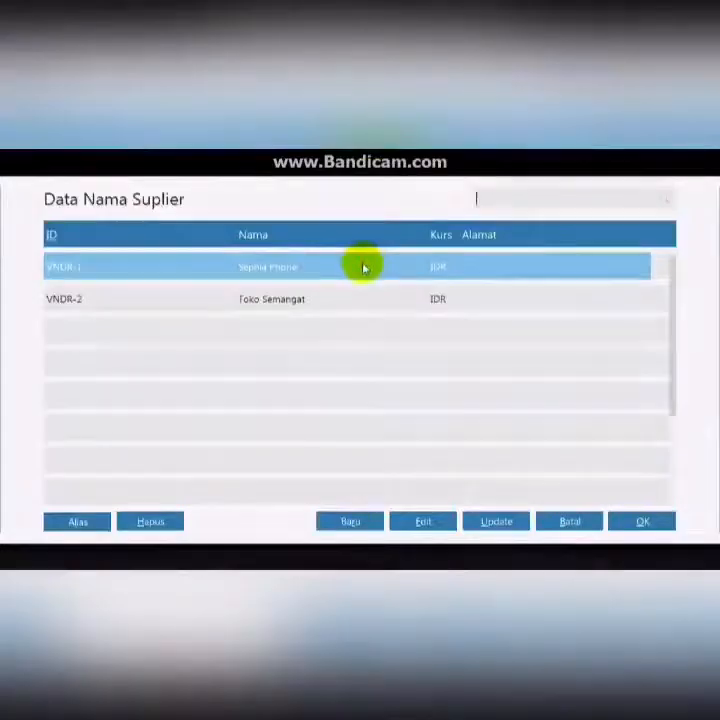
{"action": "double_click", "coordinate": [363, 268]}
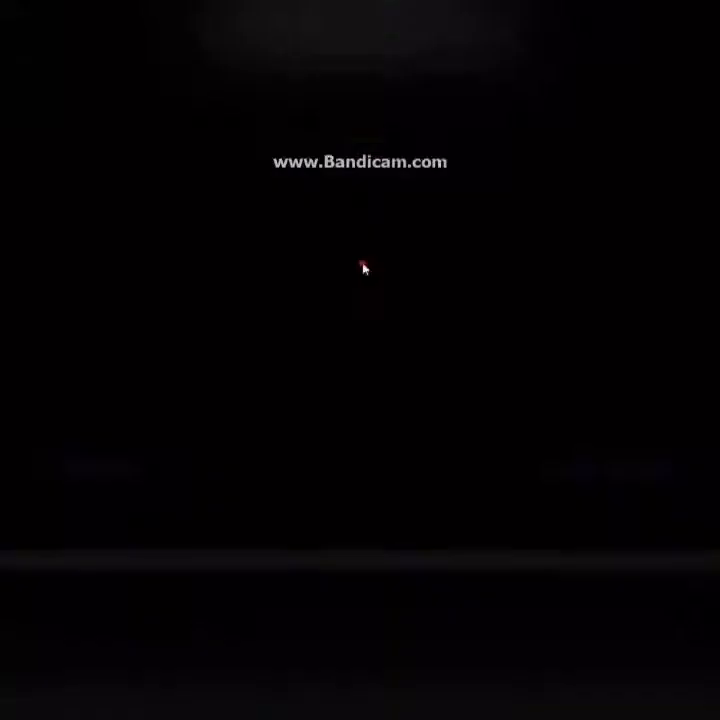
{"action": "left_click", "coordinate": [277, 291]}
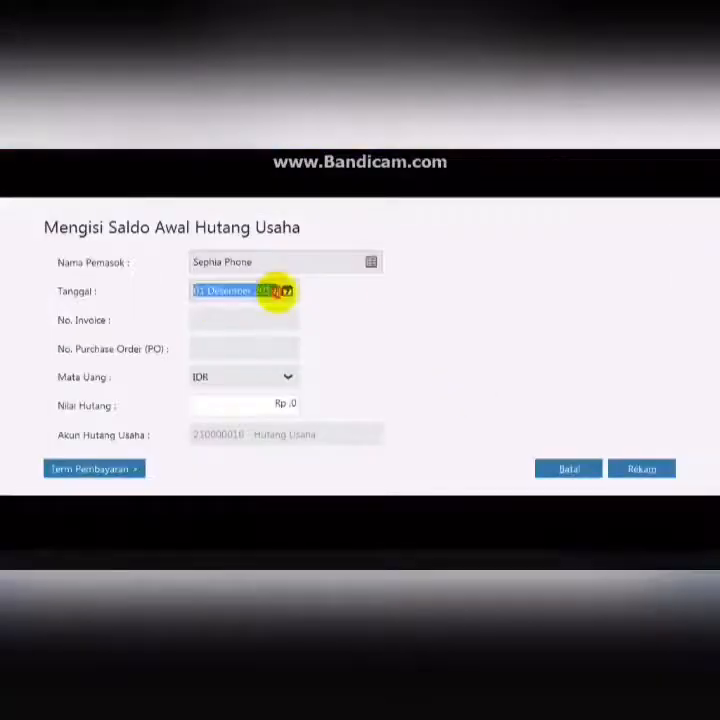
{"action": "left_click", "coordinate": [287, 292]}
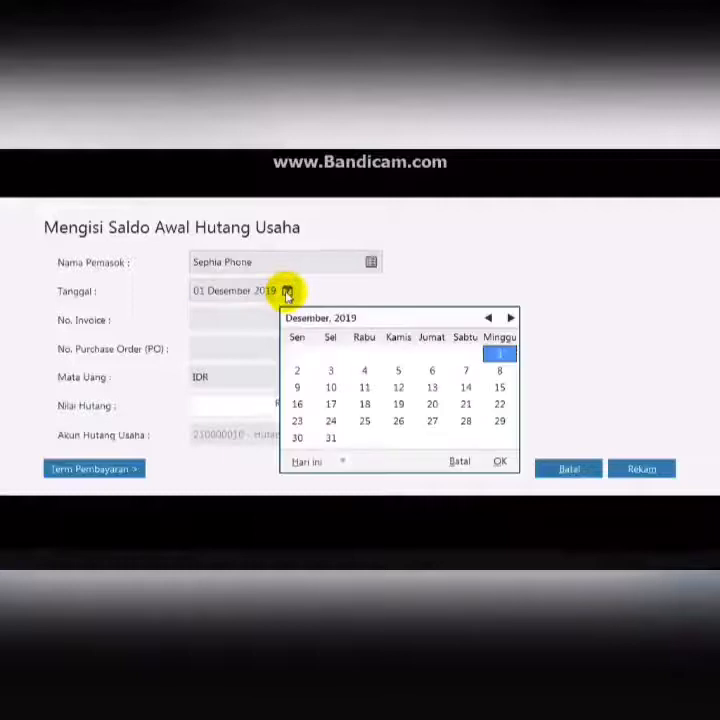
{"action": "left_click", "coordinate": [489, 319]}
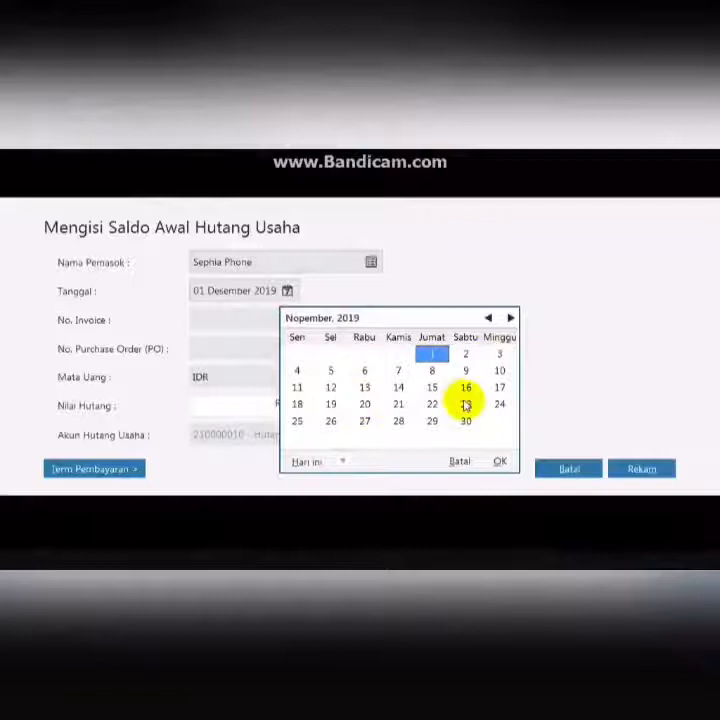
{"action": "left_click", "coordinate": [298, 404]}
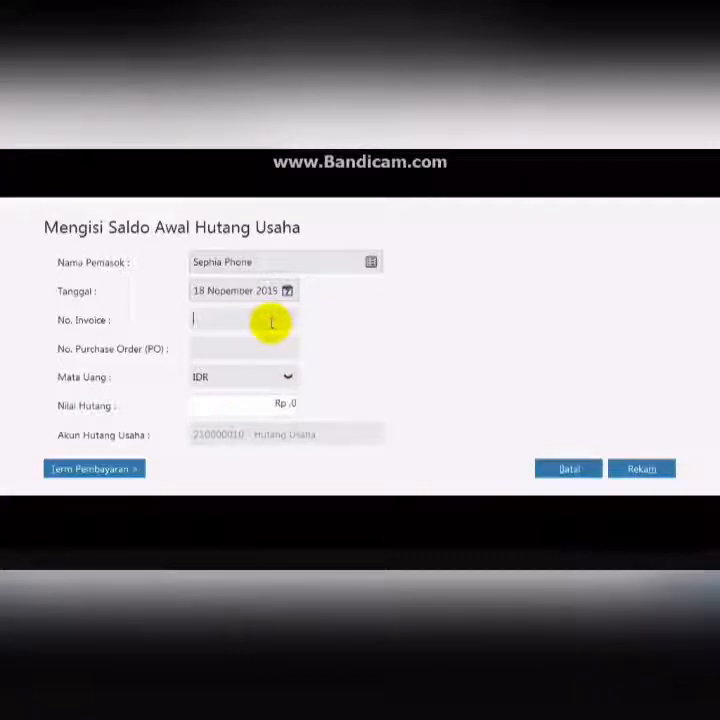
{"action": "type", "text": "INV-023"}
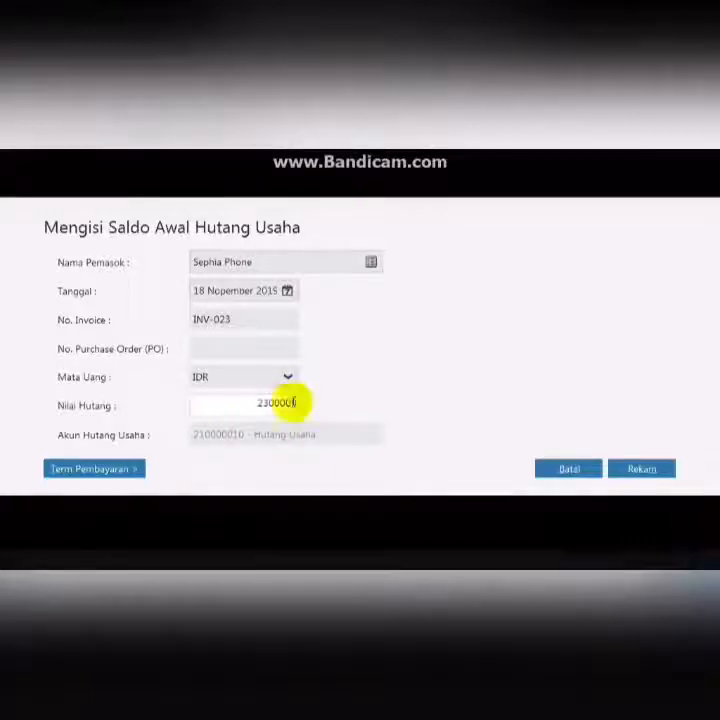
{"action": "left_click", "coordinate": [664, 470]}
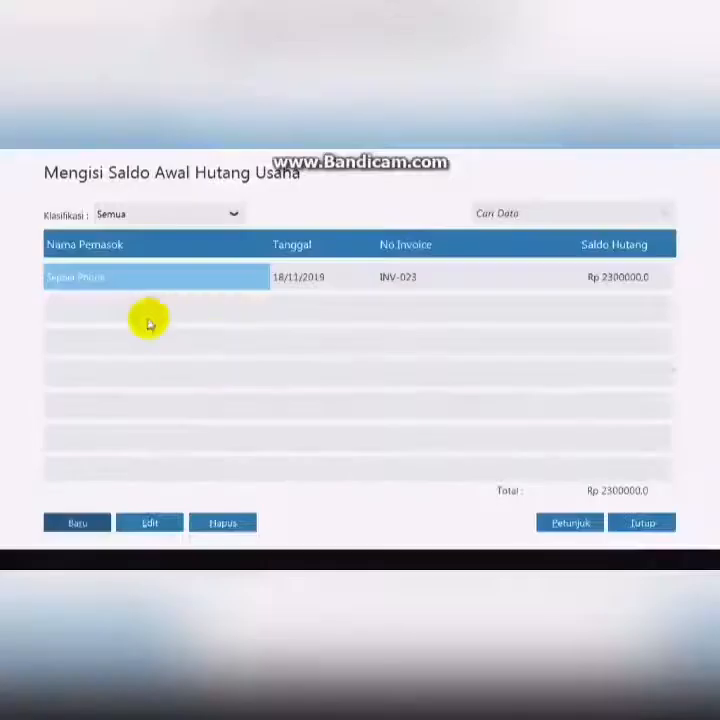
- Add an opening payable for Toko Semangat dated 11 December 2019, invoice XII/243, value 3100000, save it and close the payables list
{"action": "left_click", "coordinate": [80, 523]}
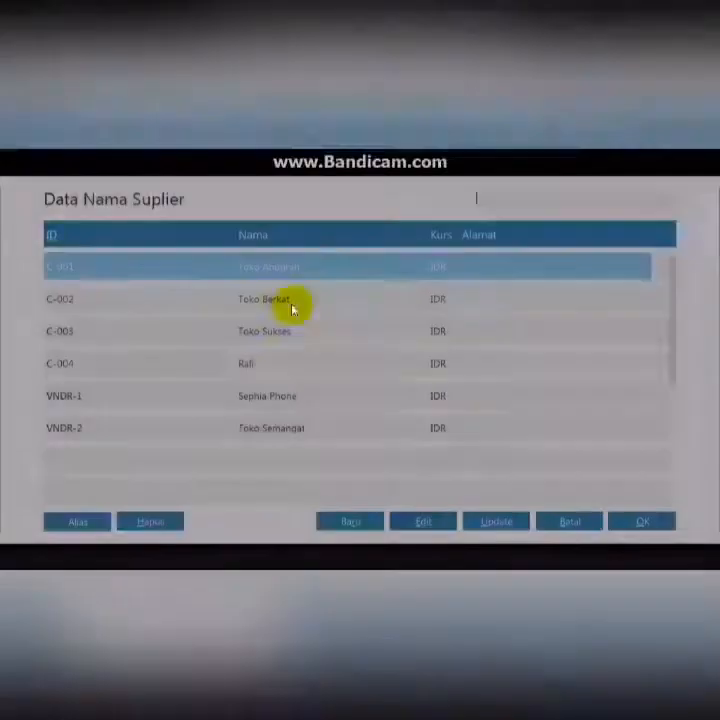
{"action": "left_click", "coordinate": [321, 425]}
{"action": "left_click", "coordinate": [640, 522]}
{"action": "left_click", "coordinate": [287, 291]}
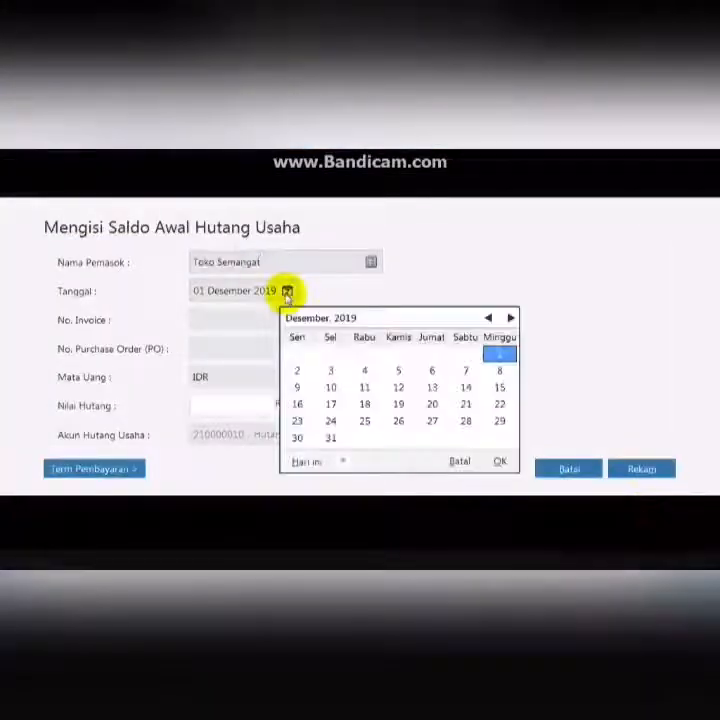
{"action": "left_click", "coordinate": [364, 387]}
{"action": "left_click", "coordinate": [500, 461]}
{"action": "left_click", "coordinate": [243, 322]}
{"action": "type", "text": "XII/243"}
{"action": "left_click", "coordinate": [282, 410]}
{"action": "type", "text": "11"}
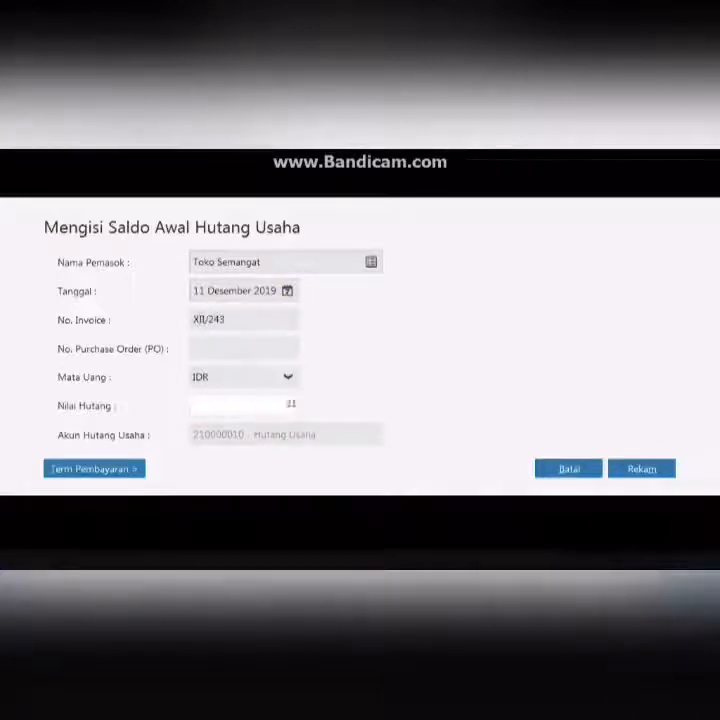
{"action": "left_click", "coordinate": [655, 467]}
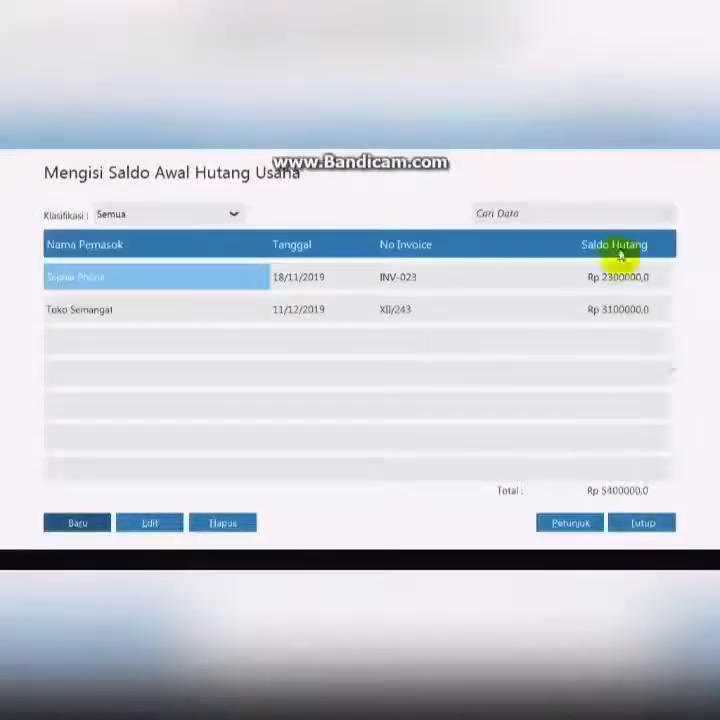
{"action": "left_click", "coordinate": [642, 522]}
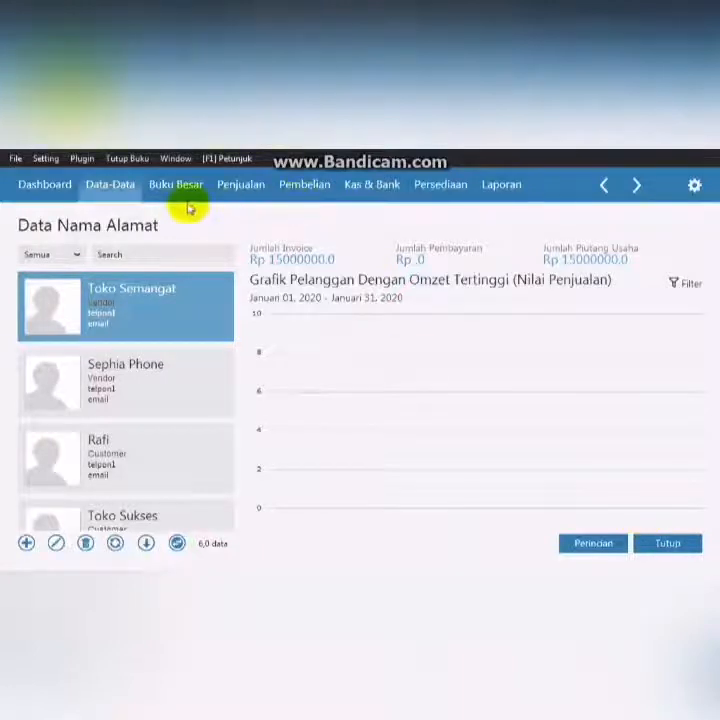
- Open the fixed asset data and start a new asset named Mobil Kijang Inova
{"action": "left_click", "coordinate": [128, 186]}
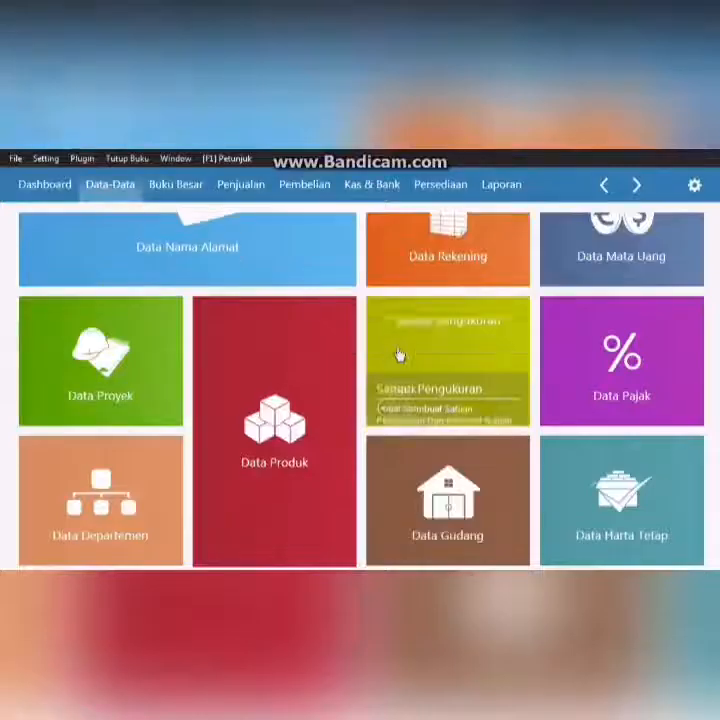
{"action": "mouse_move", "coordinate": [672, 538]}
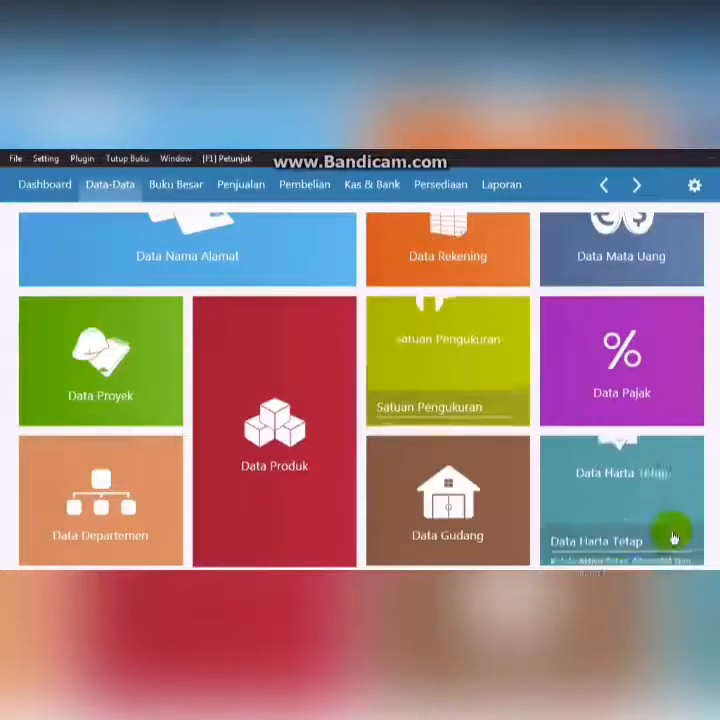
{"action": "left_click", "coordinate": [620, 511]}
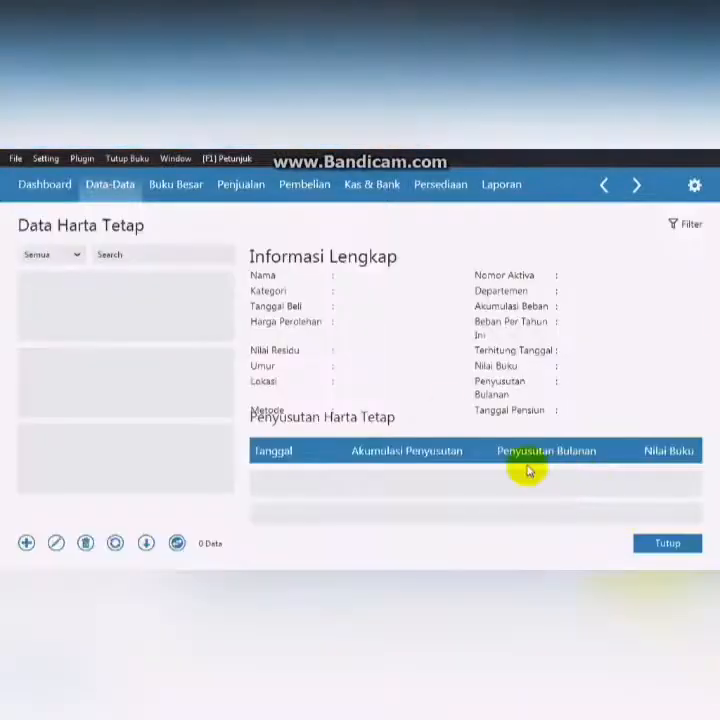
{"action": "left_click", "coordinate": [28, 546]}
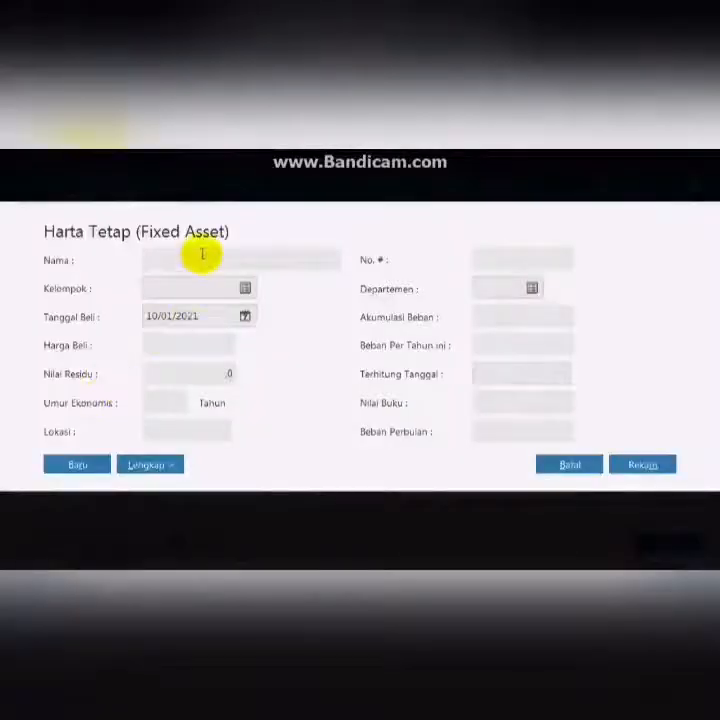
{"action": "type", "text": "Mo"}
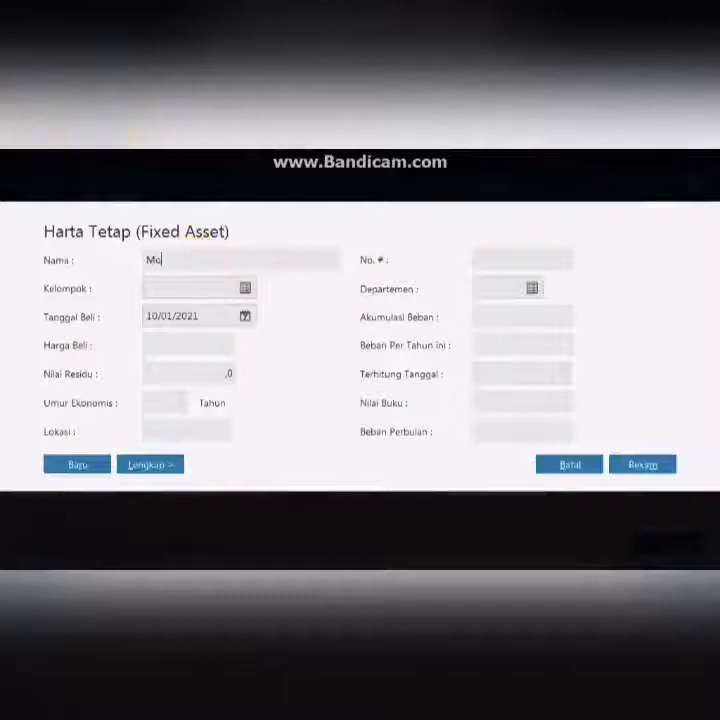
{"action": "type", "text": "bil Kijang Inova"}
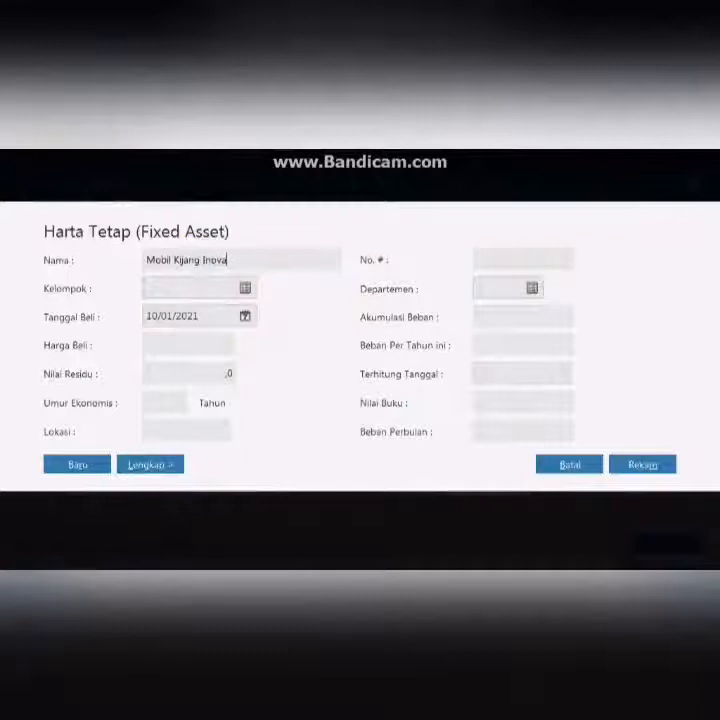
- Set the asset's group to Kendaraan and its purchase date to 05/01/2019
{"action": "left_click", "coordinate": [243, 290]}
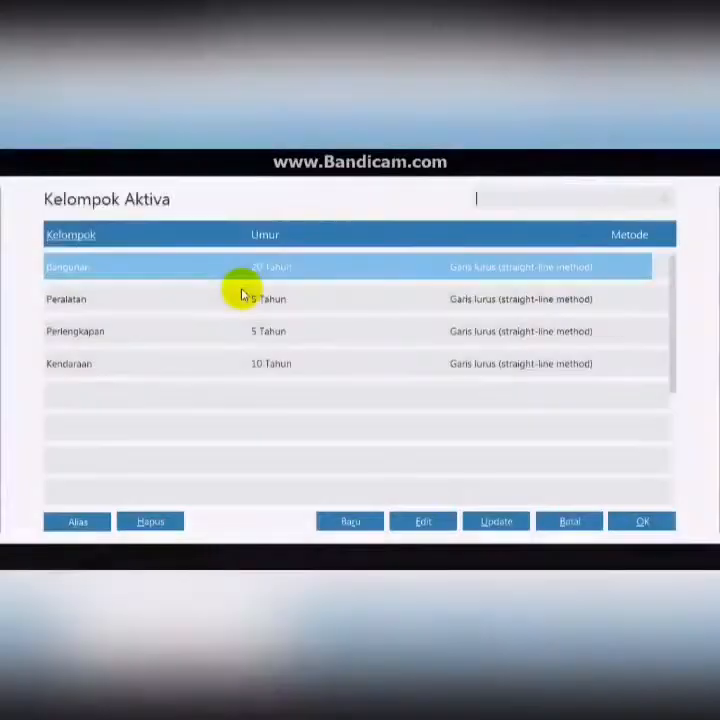
{"action": "left_click", "coordinate": [241, 299]}
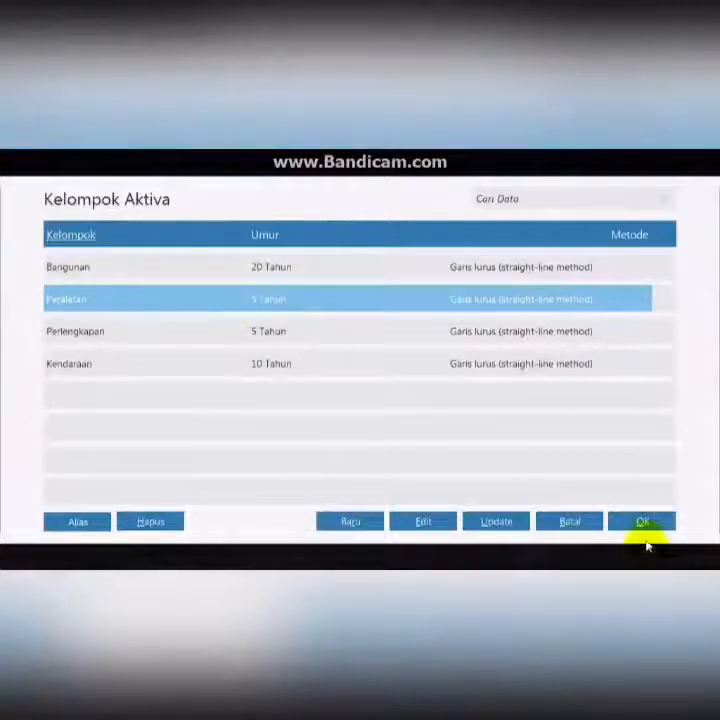
{"action": "left_click", "coordinate": [405, 367]}
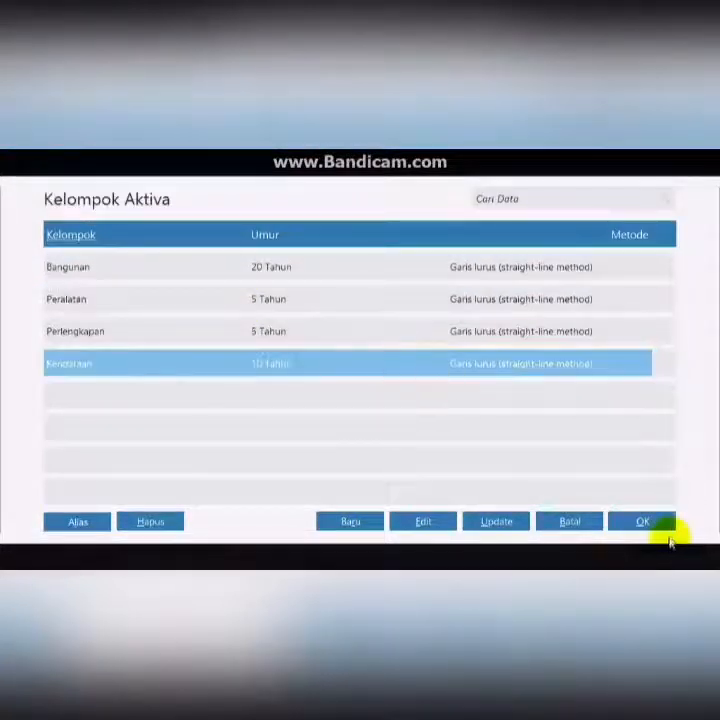
{"action": "left_click", "coordinate": [650, 523]}
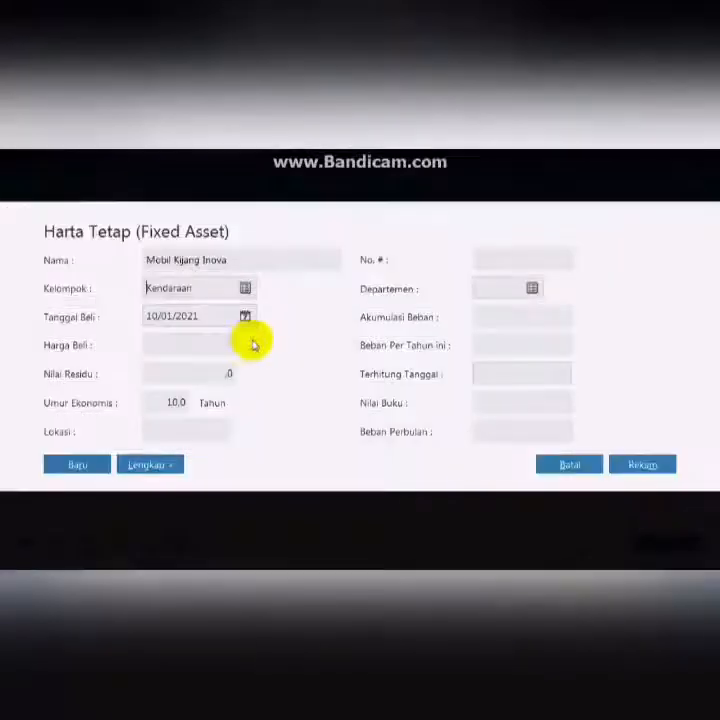
{"action": "double_click", "coordinate": [161, 317]}
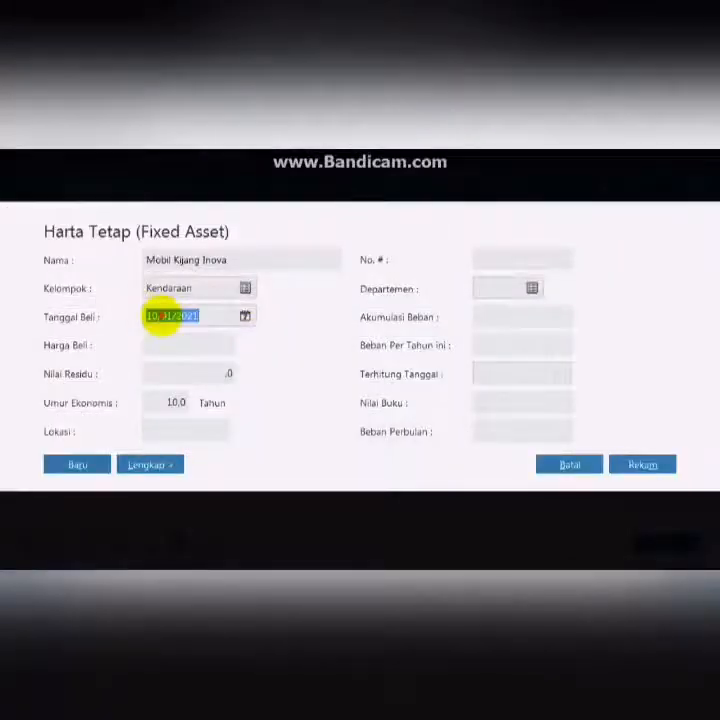
{"action": "type", "text": "05"}
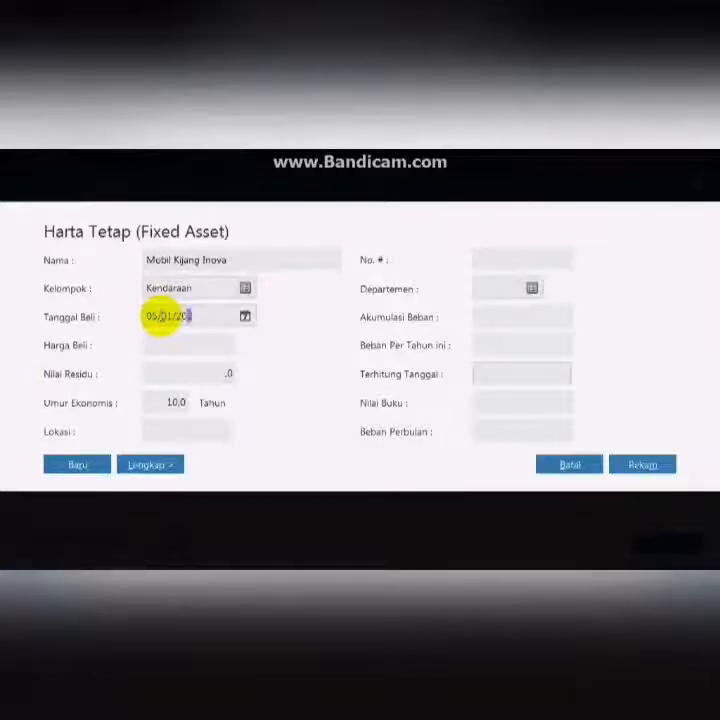
{"action": "type", "text": "012019"}
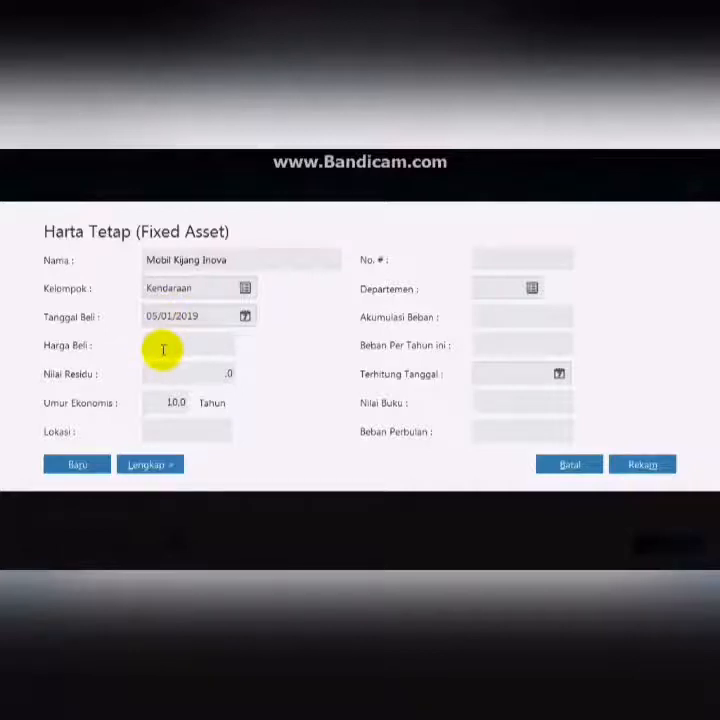
{"action": "type", "text": "120000"}
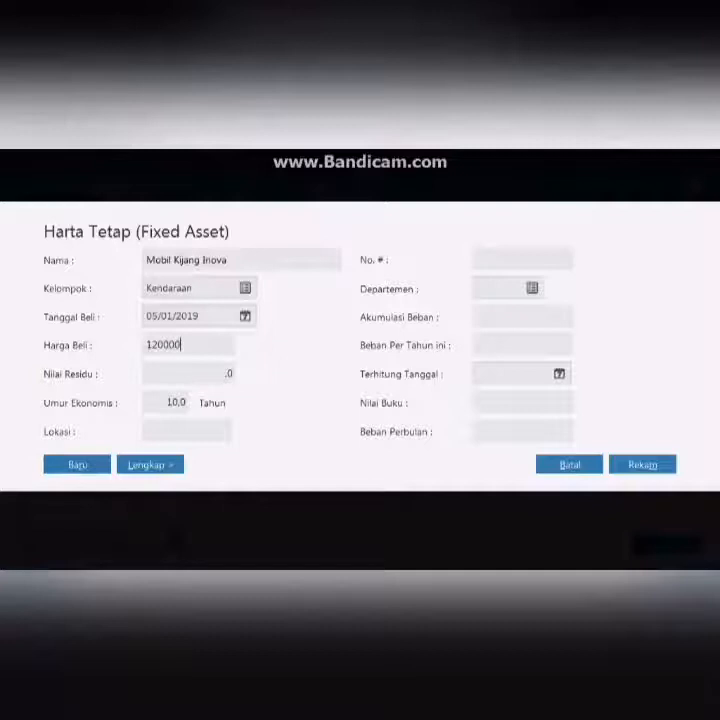
{"action": "type", "text": "000"}
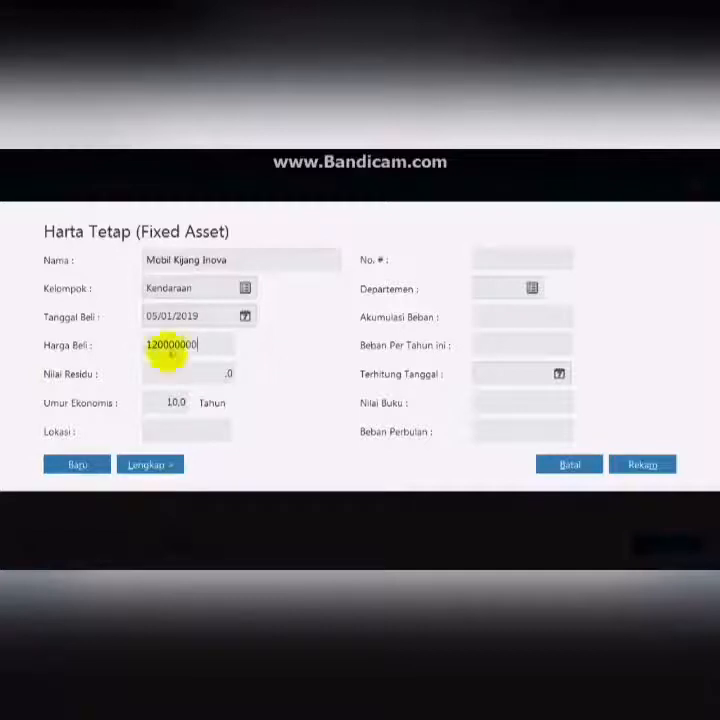
- Enter the purchase price 120000000 and the accumulated depreciation 12000000
{"action": "left_click", "coordinate": [523, 316]}
{"action": "type", "text": "12000000"}
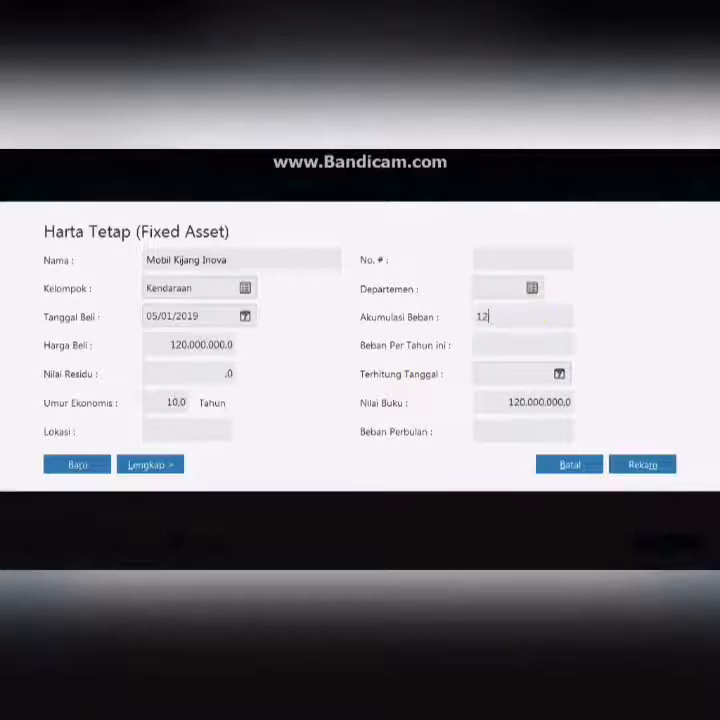
- Set the asset's depreciation this year to 12.000.000 and its counted-as-of date to 05/01/2019
{"action": "left_click", "coordinate": [517, 342]}
{"action": "type", "text": "12.000."}
{"action": "type", "text": "000000"}
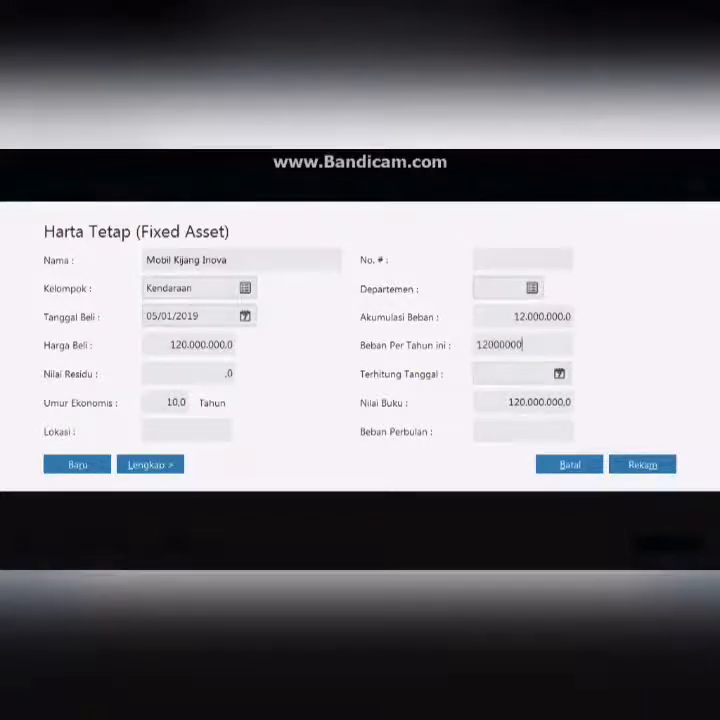
{"action": "left_click", "coordinate": [559, 374]}
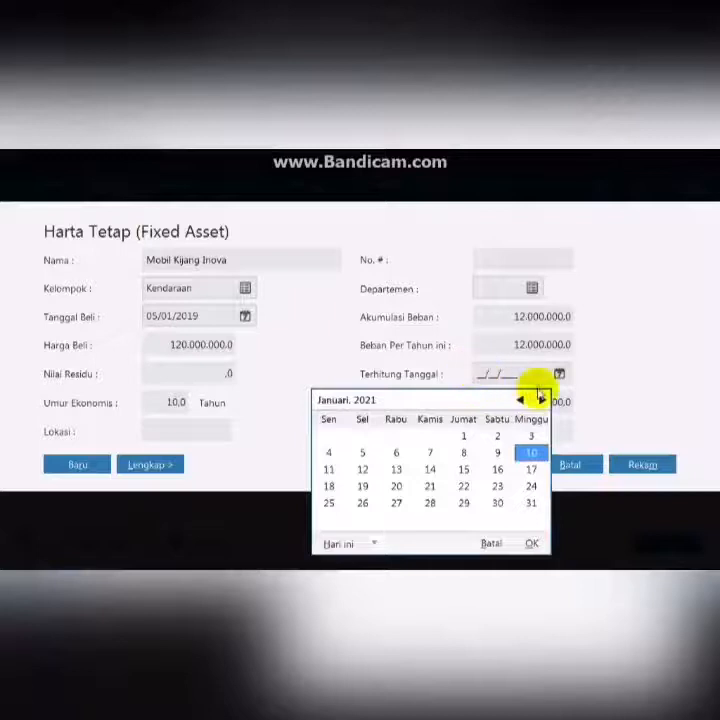
{"action": "left_click", "coordinate": [531, 543]}
{"action": "type", "text": "05/01/20"}
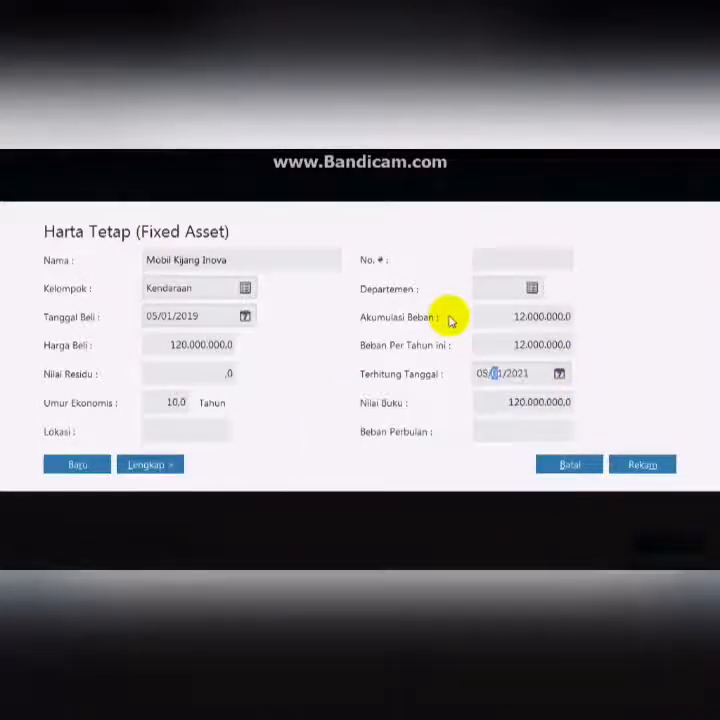
{"action": "type", "text": "19"}
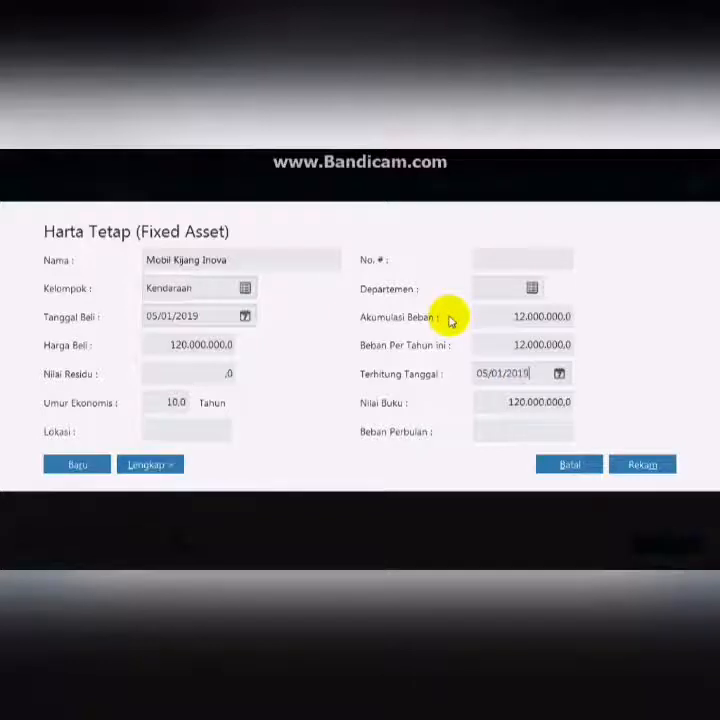
- Save the fixed asset, accepting automatic calculation of accumulated depreciation, and close the fixed asset list
{"action": "left_click", "coordinate": [630, 470]}
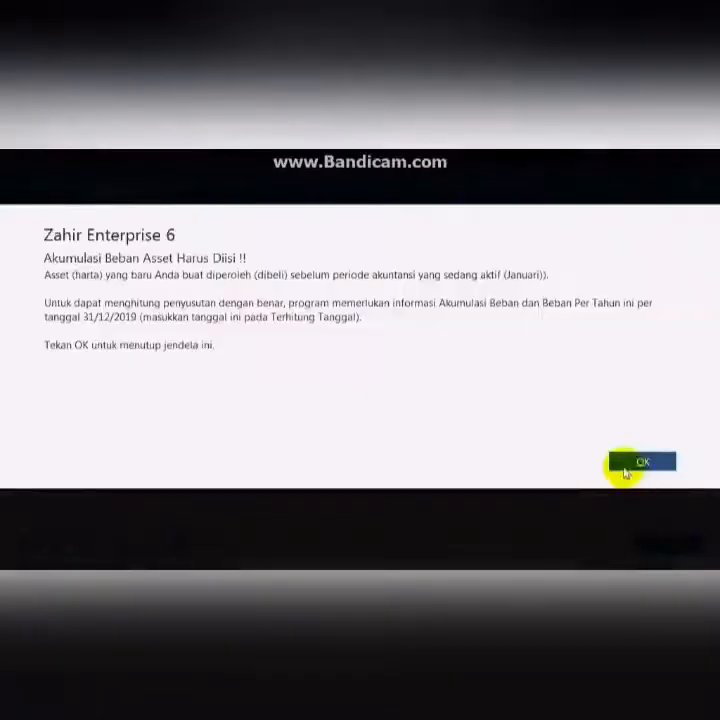
{"action": "left_click", "coordinate": [625, 465]}
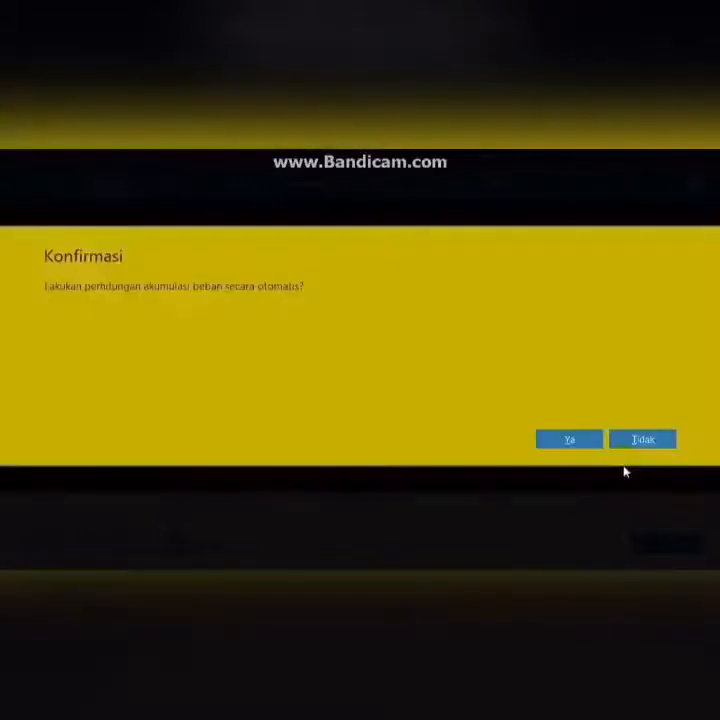
{"action": "left_click", "coordinate": [578, 442]}
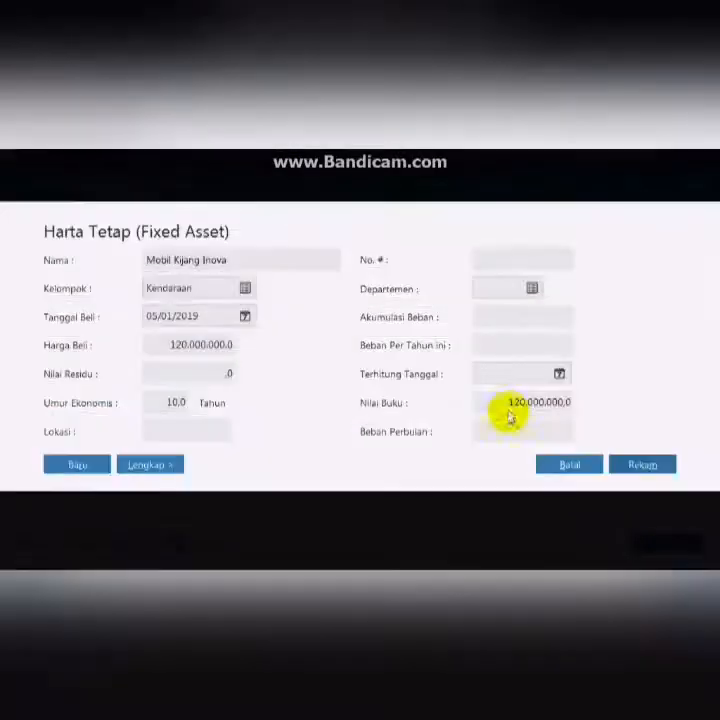
{"action": "left_click", "coordinate": [632, 463]}
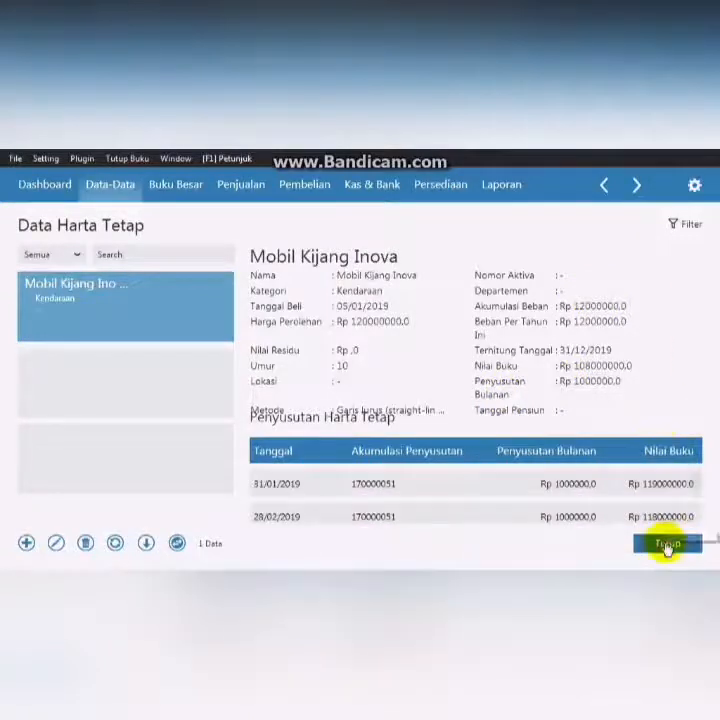
{"action": "left_click", "coordinate": [667, 543]}
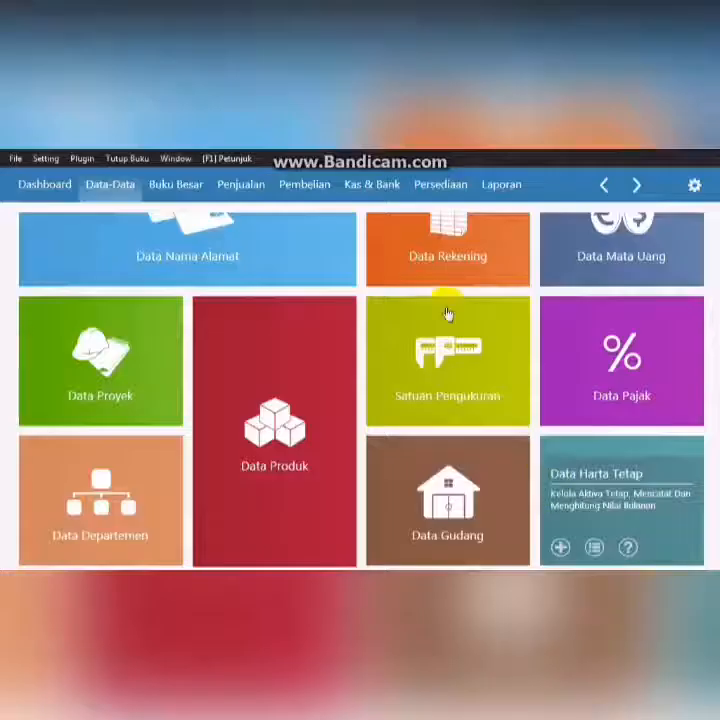
- Open the measurement units list to check the available units, then close it
{"action": "mouse_move", "coordinate": [448, 313]}
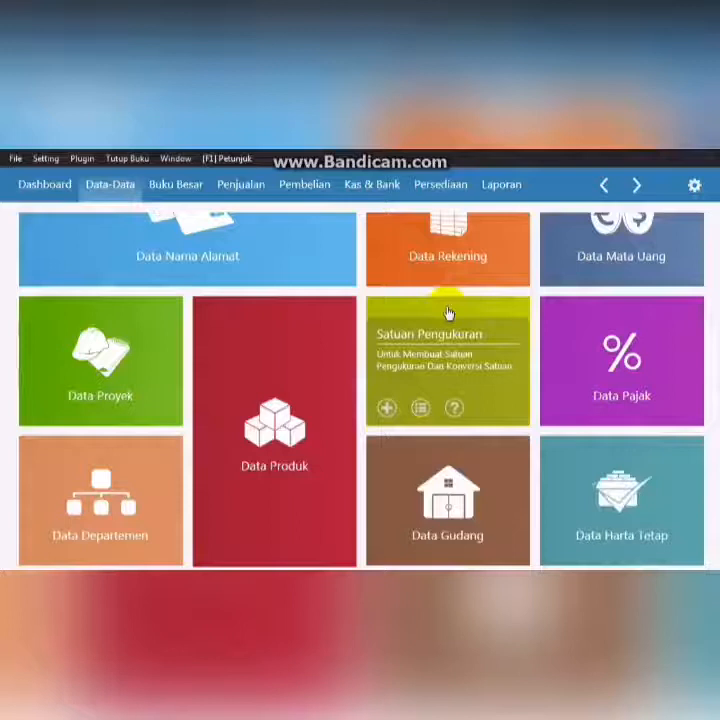
{"action": "left_click", "coordinate": [453, 338]}
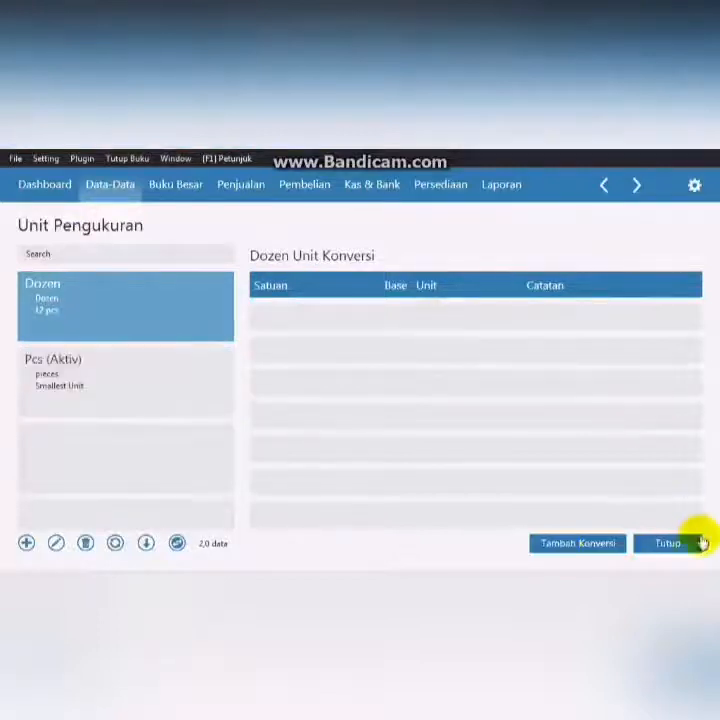
{"action": "left_click", "coordinate": [688, 543]}
- Open the product data and add product H-001 Samsung Galaxy J1 in group Hand Phone, then save it
{"action": "mouse_move", "coordinate": [297, 435]}
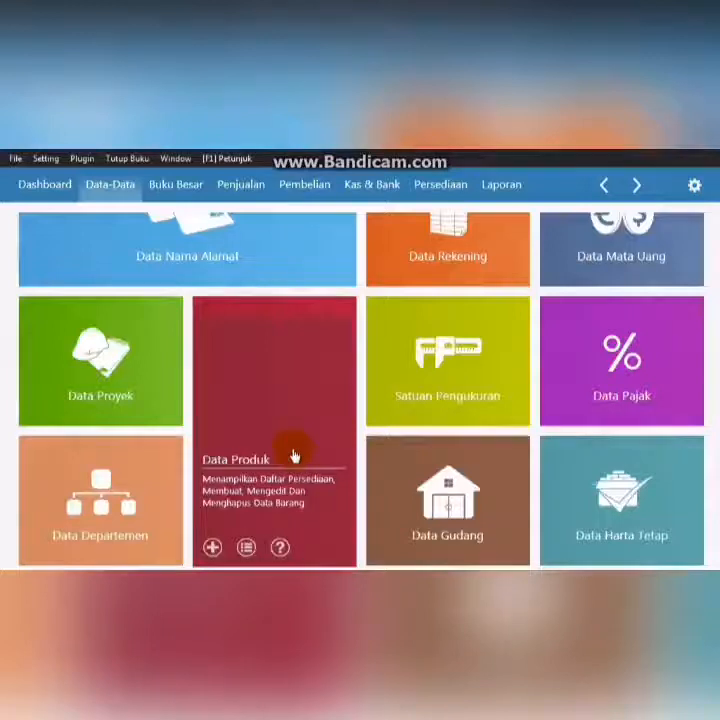
{"action": "left_click", "coordinate": [293, 454]}
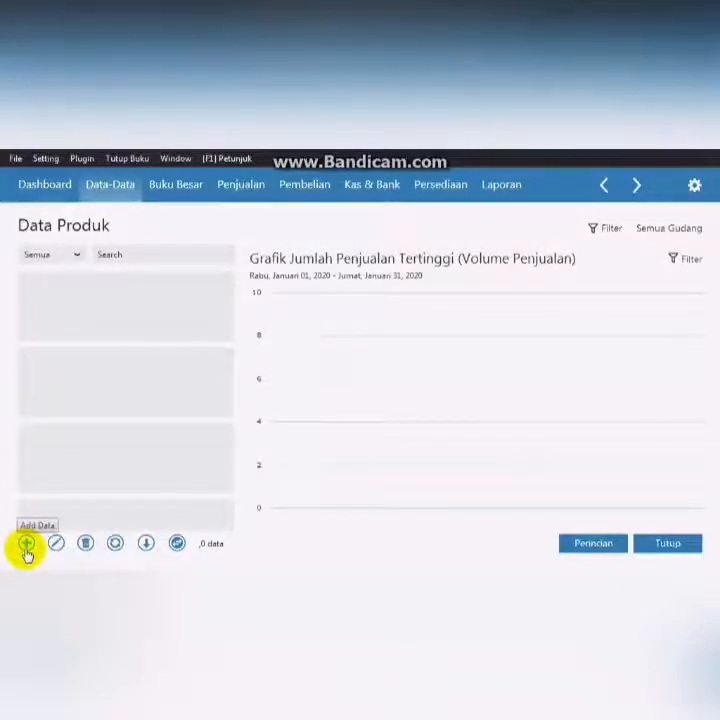
{"action": "left_click", "coordinate": [26, 545]}
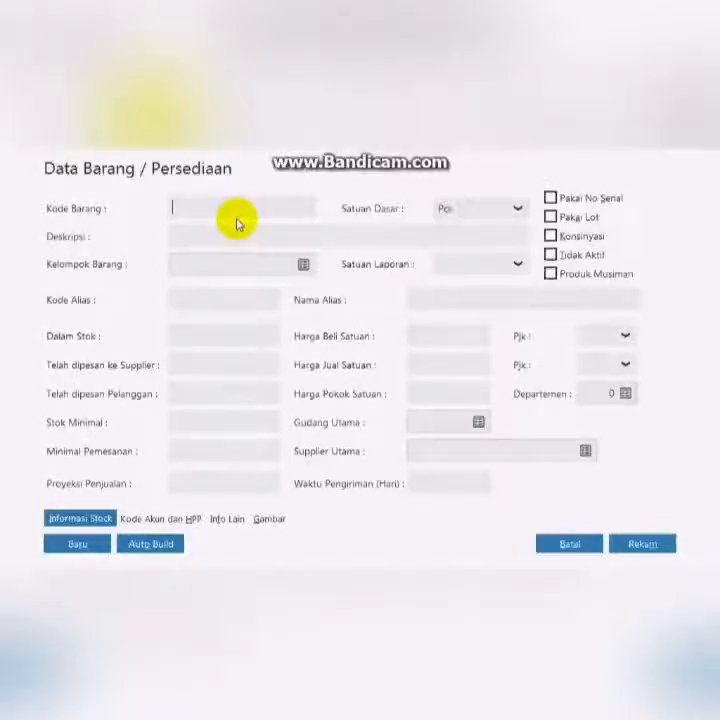
{"action": "type", "text": "H-001"}
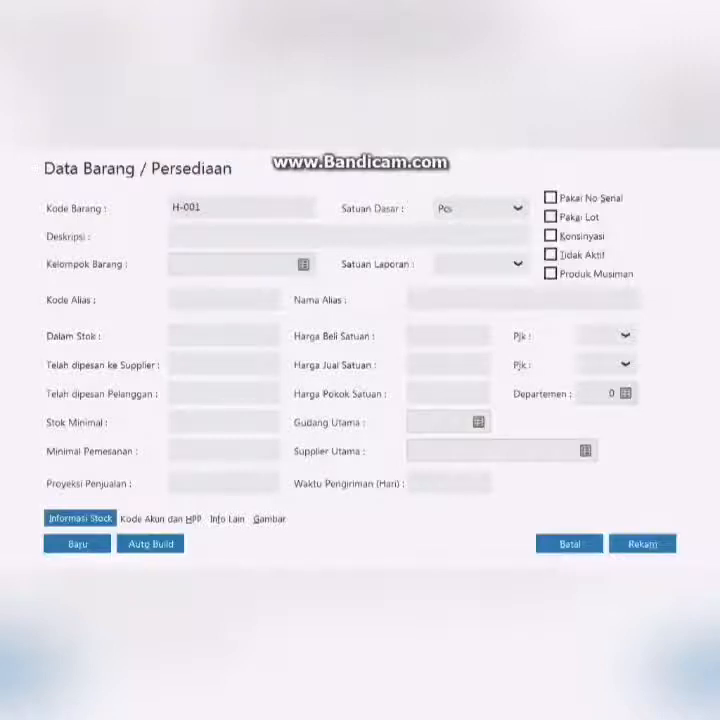
{"action": "left_click", "coordinate": [301, 238]}
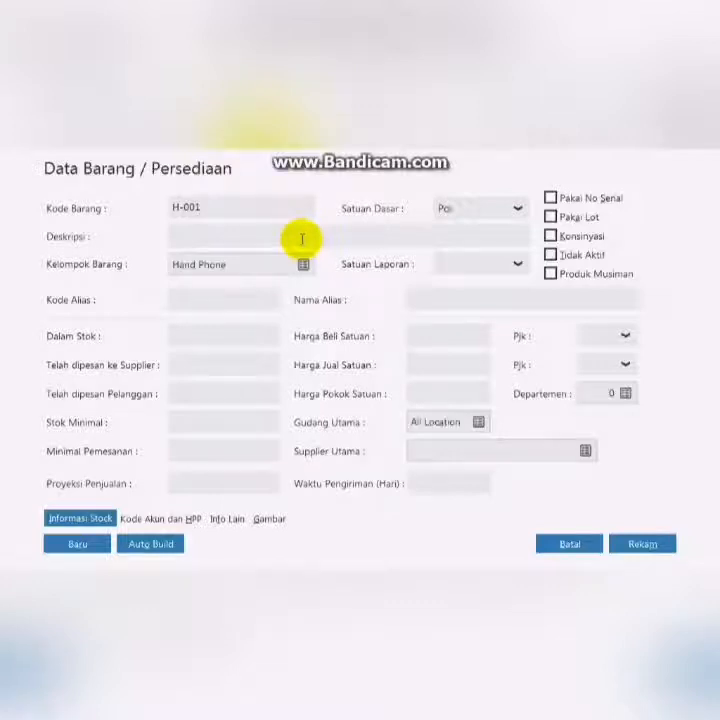
{"action": "type", "text": "Samsung Galaxy J1"}
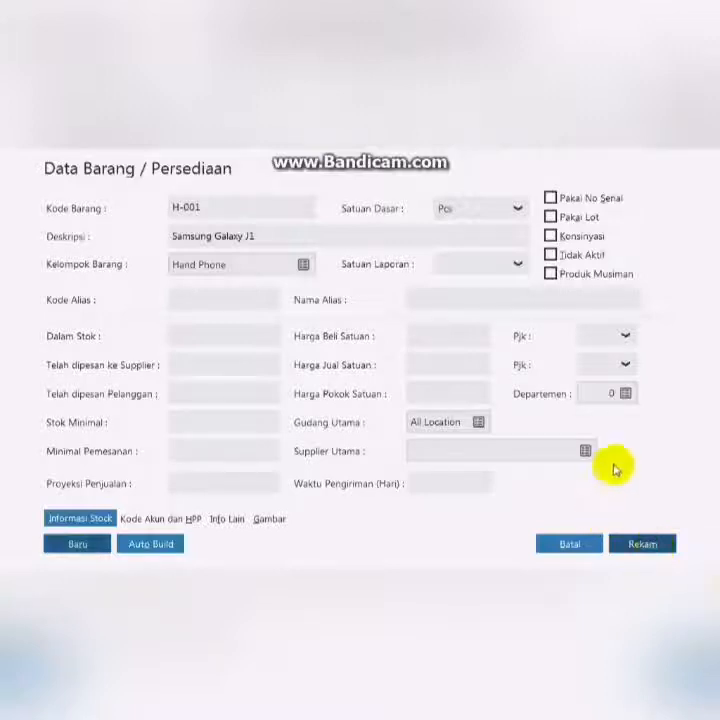
{"action": "left_click", "coordinate": [640, 541]}
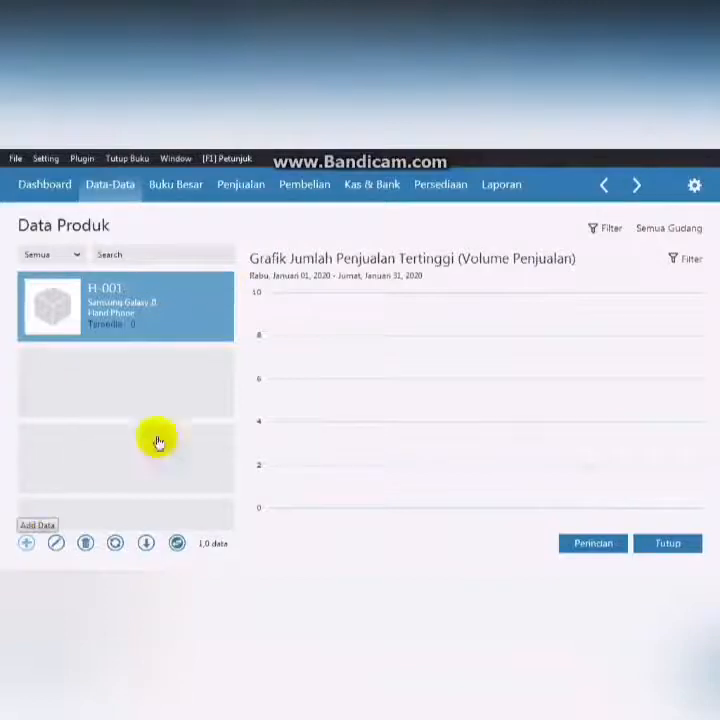
- Add product H-002 Samsung Galaxy J7 and save it
{"action": "left_click", "coordinate": [40, 543]}
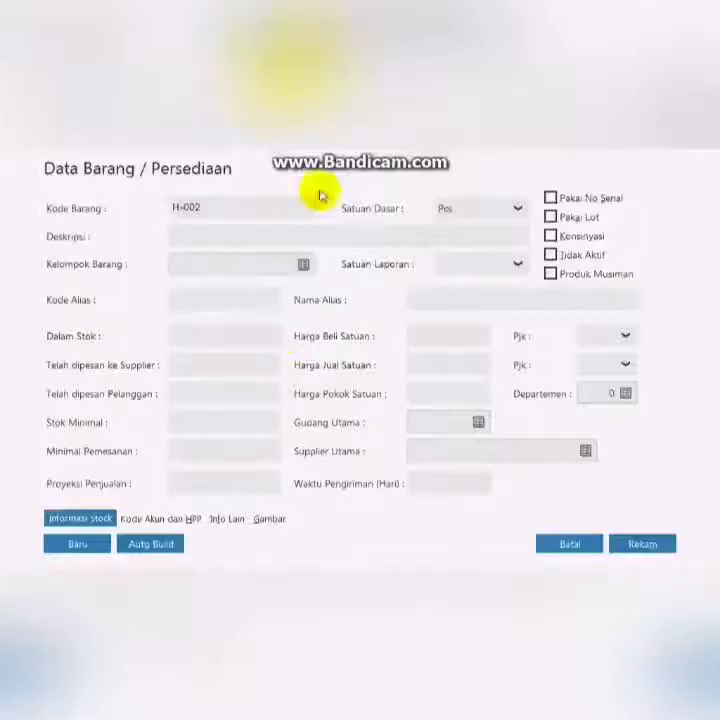
{"action": "type", "text": "Samsung Galaxy J7"}
{"action": "left_click", "coordinate": [615, 543]}
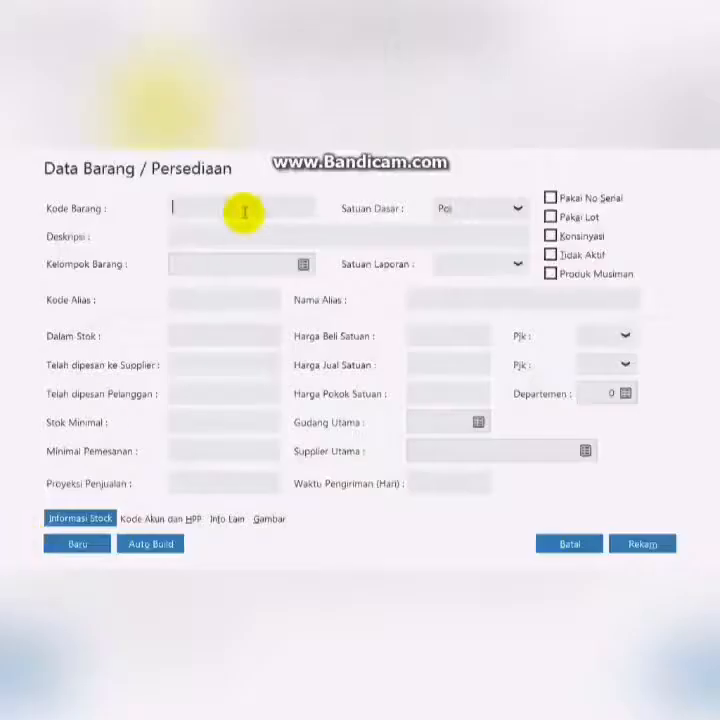
- Add product H-003 Oppo F1 Plus in group Hand Phone and save it
{"action": "type", "text": "H-003"}
{"action": "left_click", "coordinate": [228, 236]}
{"action": "type", "text": "Oppo F1 Plus"}
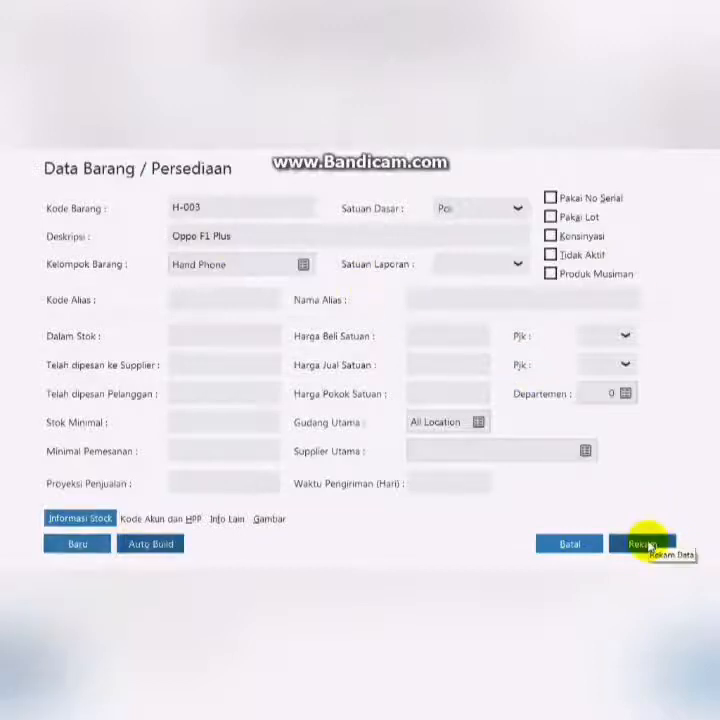
{"action": "left_click", "coordinate": [643, 544]}
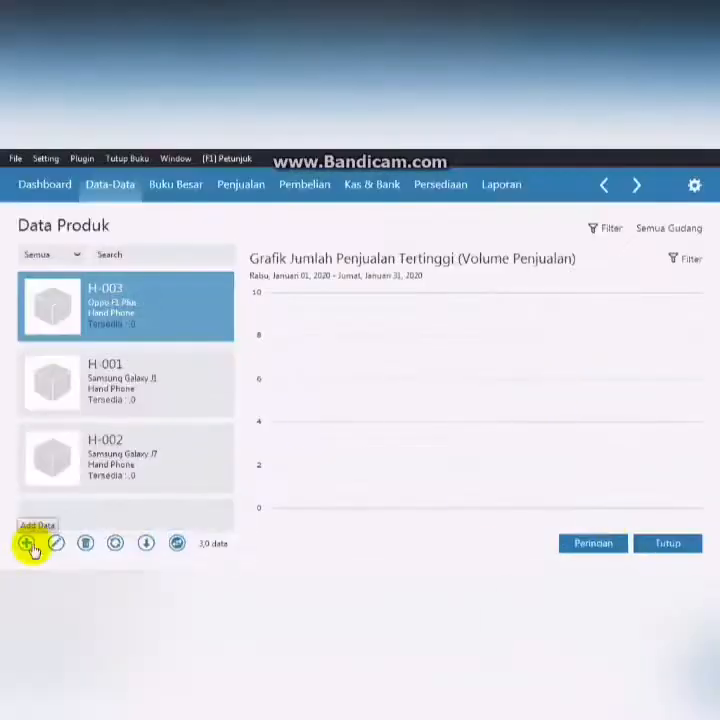
- Add product H-004 Oppo F1 S in group Hand Phone and save it
{"action": "left_click", "coordinate": [27, 545]}
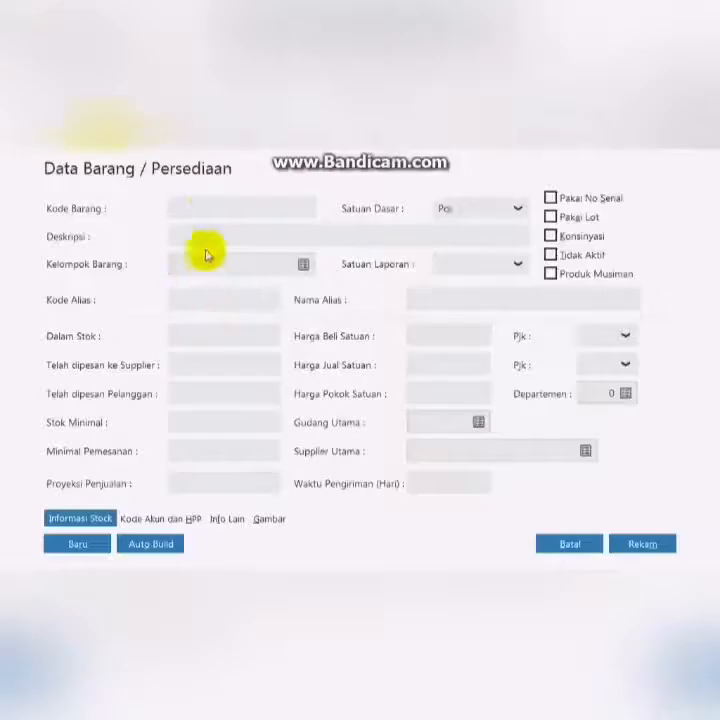
{"action": "left_click", "coordinate": [328, 237]}
{"action": "type", "text": "Oppo F1 S"}
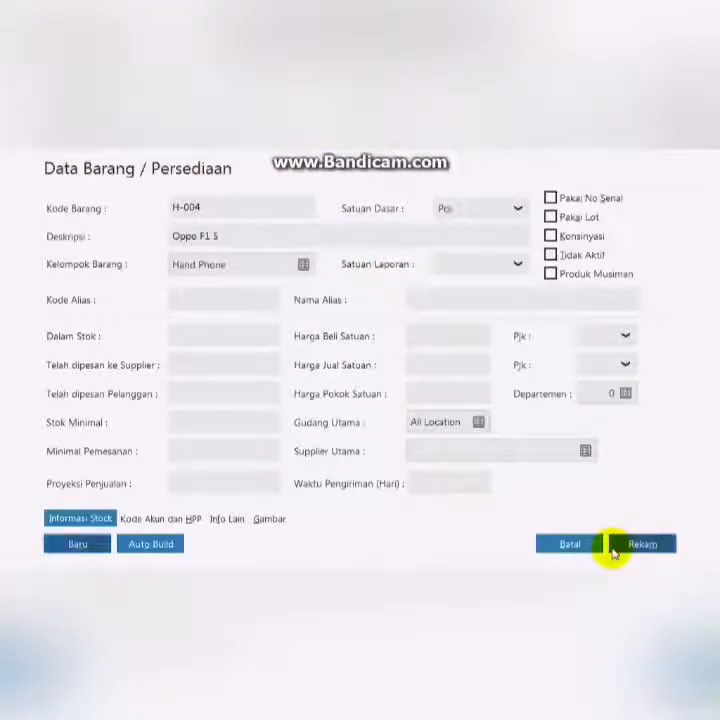
{"action": "left_click", "coordinate": [641, 545]}
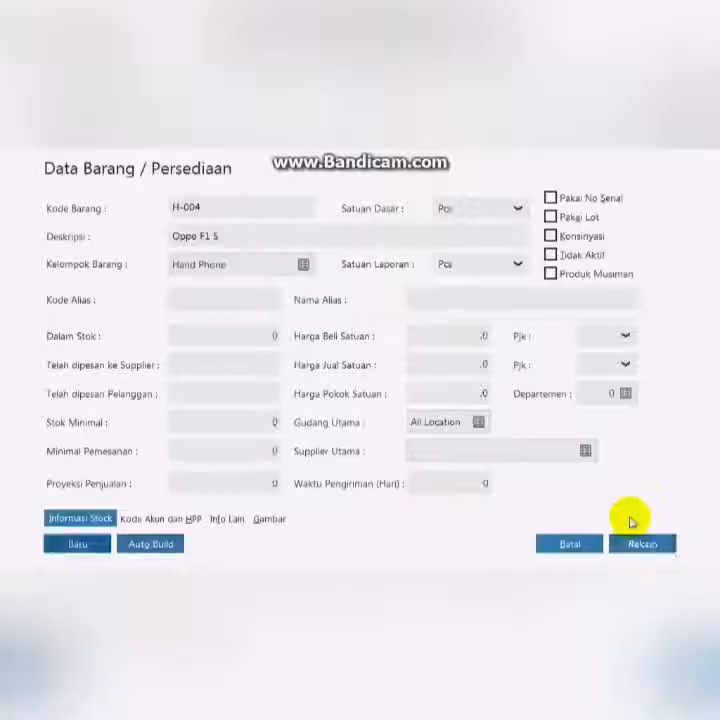
- Add product C-001 Casing Samsung, set its group to Casing, and save it
{"action": "left_click", "coordinate": [26, 544]}
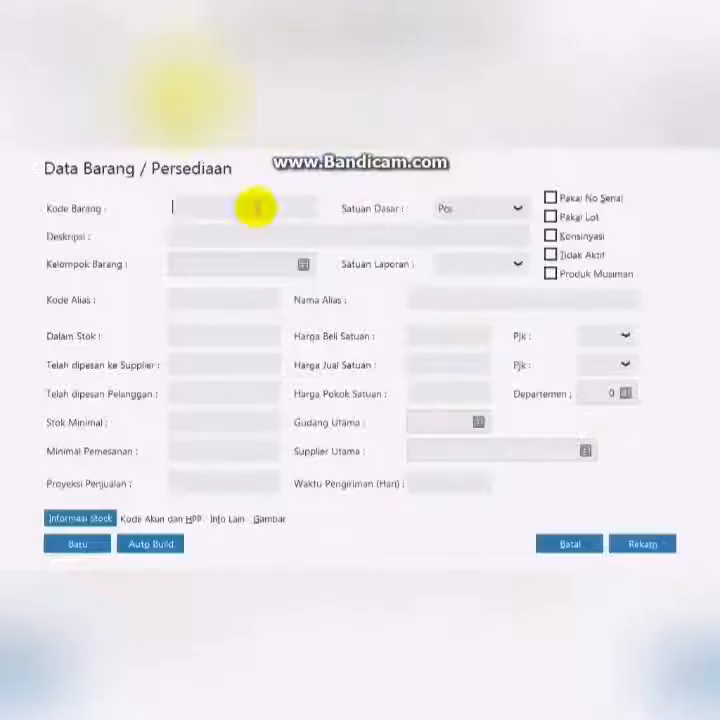
{"action": "left_click", "coordinate": [256, 232]}
{"action": "type", "text": "Casing Samsung"}
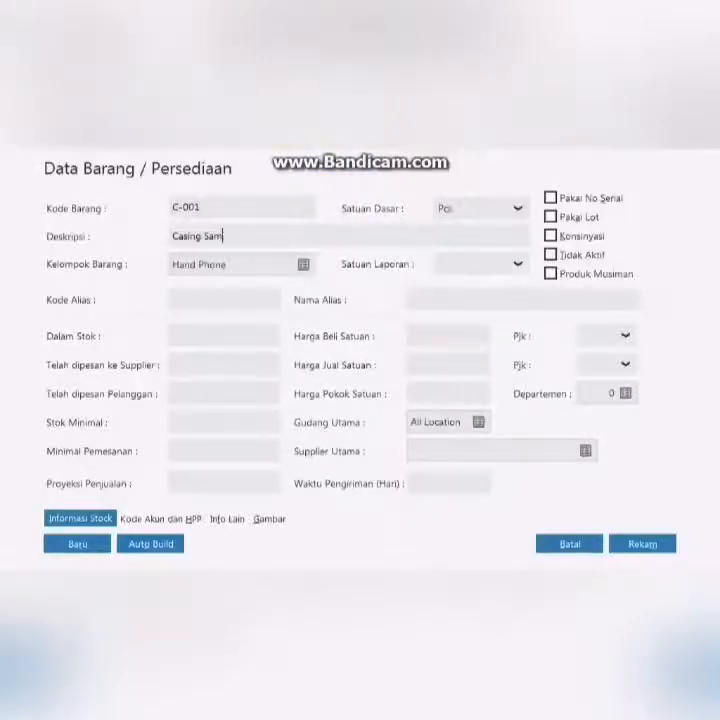
{"action": "left_click", "coordinate": [300, 268]}
{"action": "left_click", "coordinate": [276, 330]}
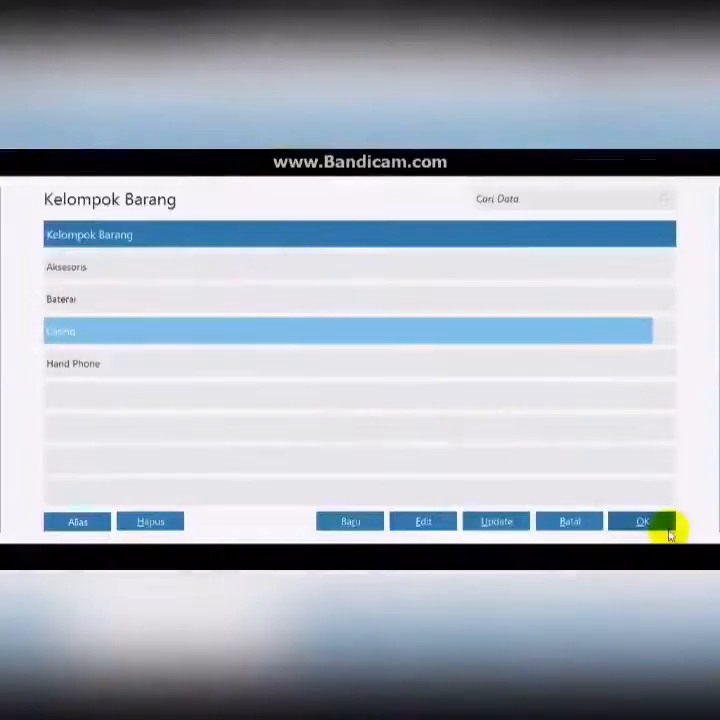
{"action": "left_click", "coordinate": [664, 526]}
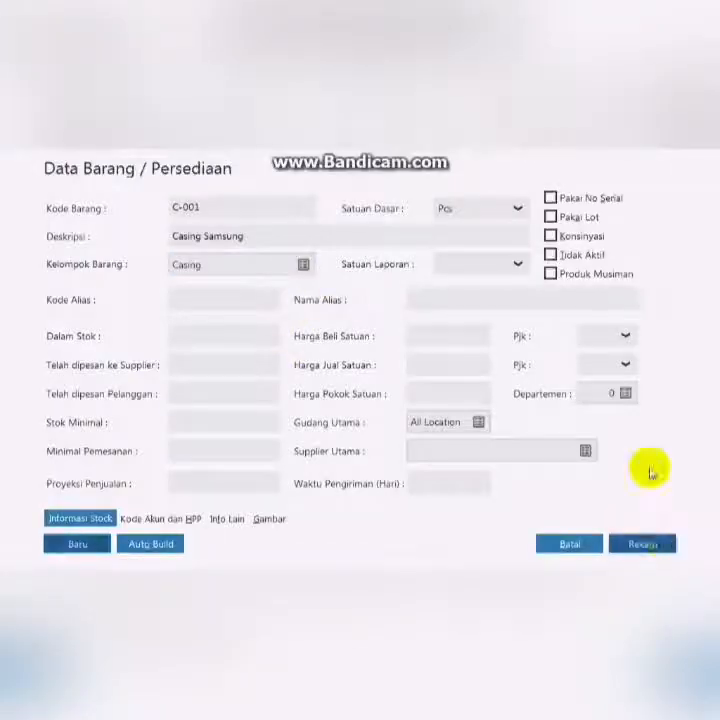
{"action": "left_click", "coordinate": [654, 549]}
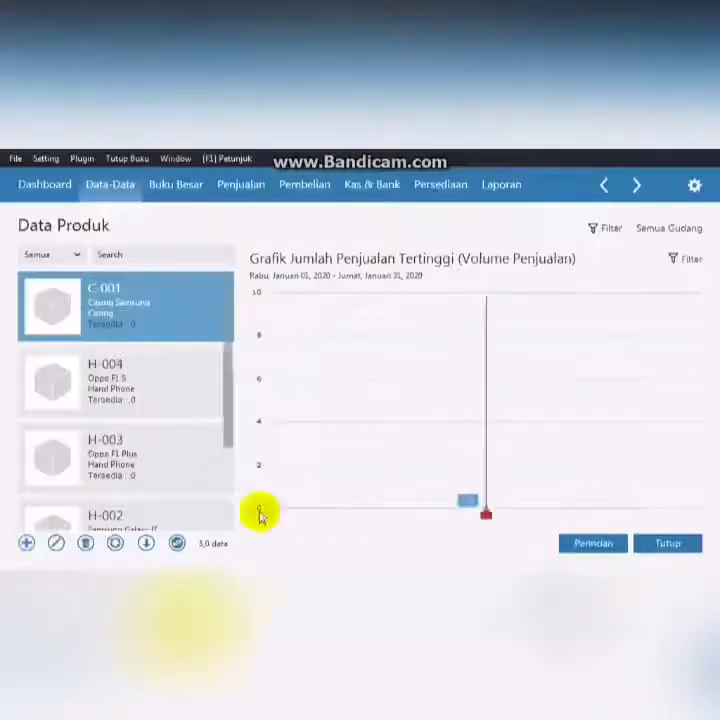
- Add product C-002 Casing Oppo in group Casing and save it
{"action": "left_click", "coordinate": [24, 546]}
{"action": "type", "text": "C-003"}
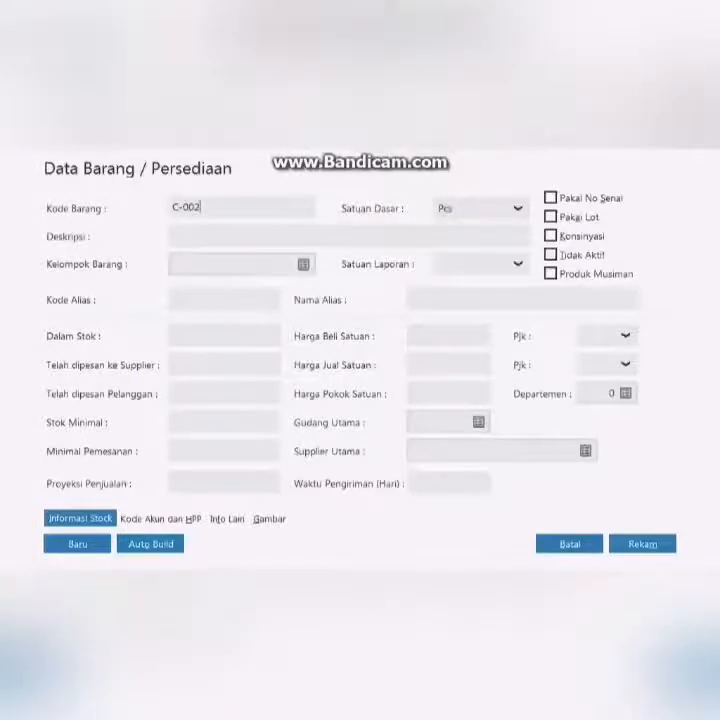
{"action": "left_click", "coordinate": [190, 234]}
{"action": "type", "text": "Casing Oppo"}
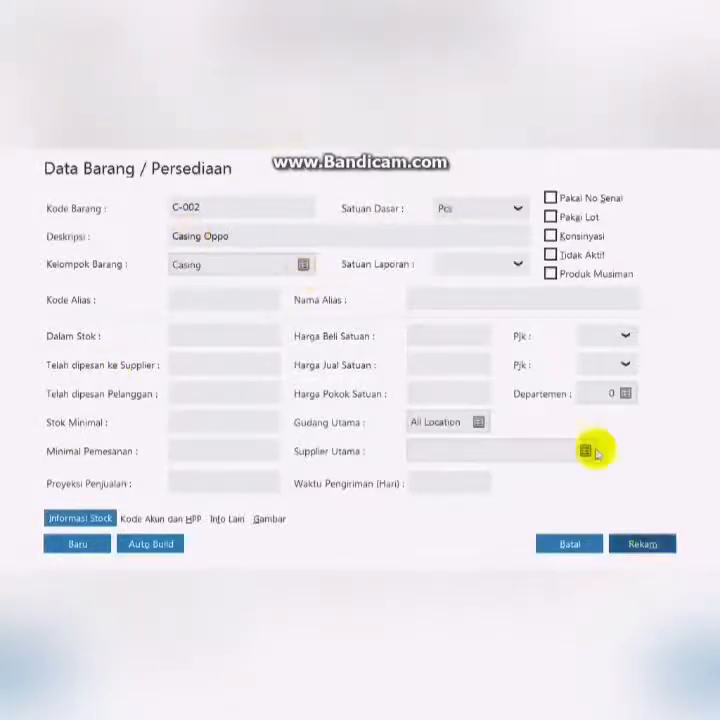
{"action": "left_click", "coordinate": [643, 543]}
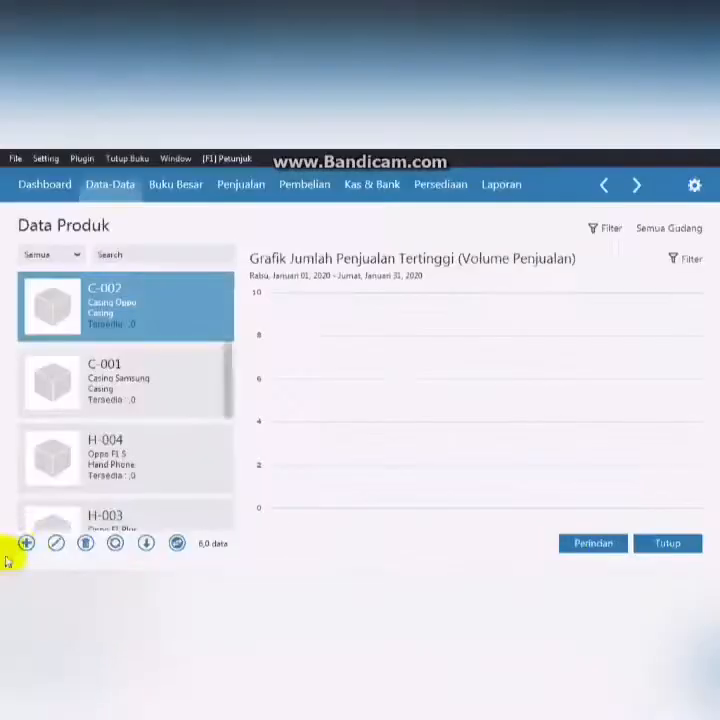
- Add product B-001 with description Baterai Samsung in group Baterai and save it
{"action": "left_click", "coordinate": [24, 546]}
{"action": "left_click", "coordinate": [203, 203]}
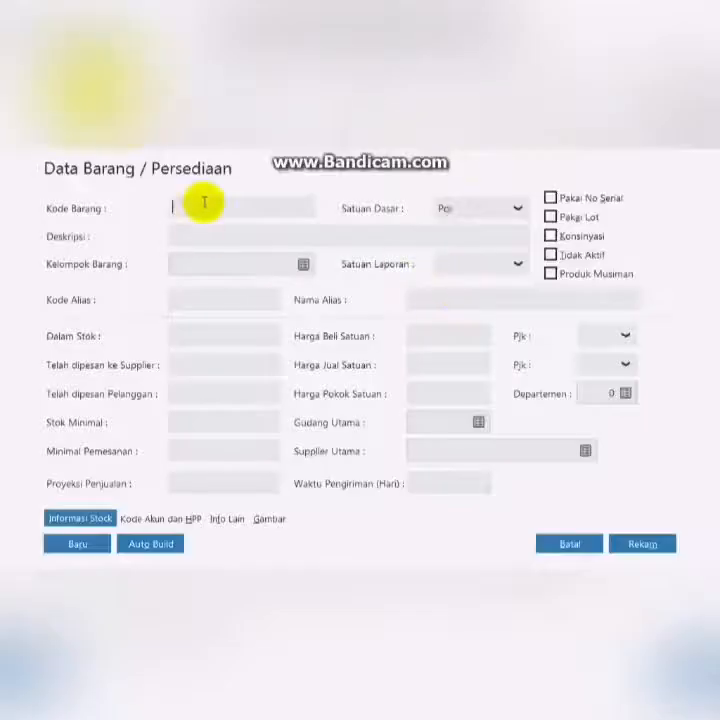
{"action": "type", "text": "B-001"}
{"action": "left_click", "coordinate": [260, 237]}
{"action": "type", "text": "Baterau"}
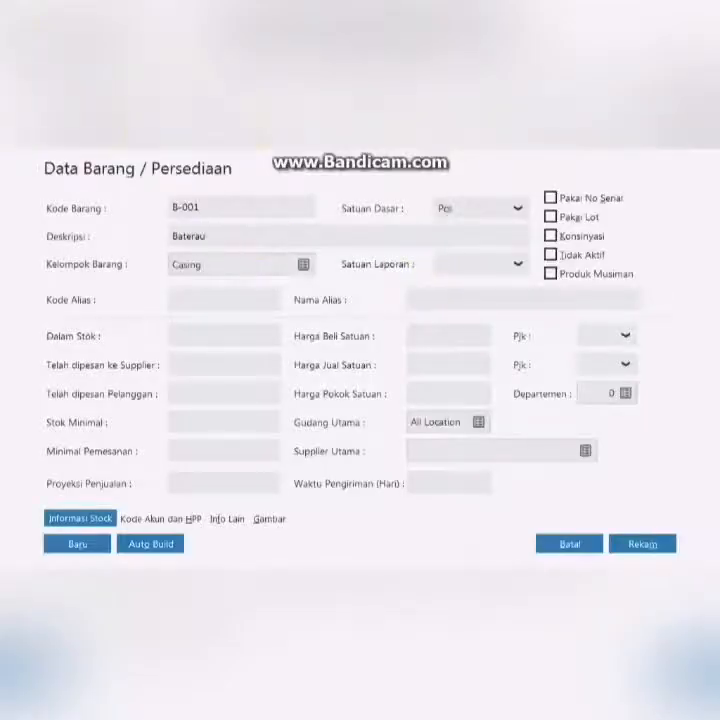
{"action": "type", "text": " Samsung"}
{"action": "left_click", "coordinate": [302, 263]}
{"action": "left_click", "coordinate": [250, 299]}
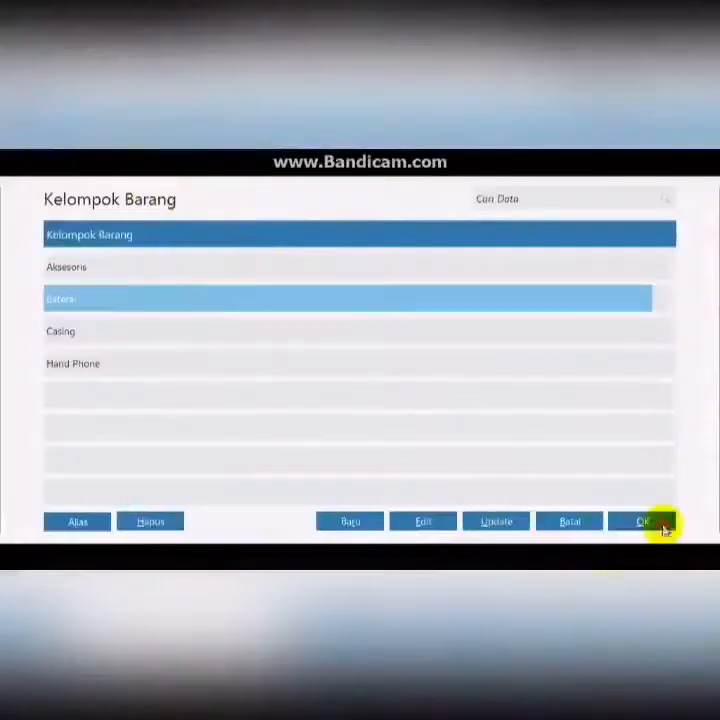
{"action": "left_click", "coordinate": [659, 522]}
{"action": "left_click", "coordinate": [203, 239]}
{"action": "key", "text": "BackSpace"}
{"action": "type", "text": "i Samsung"}
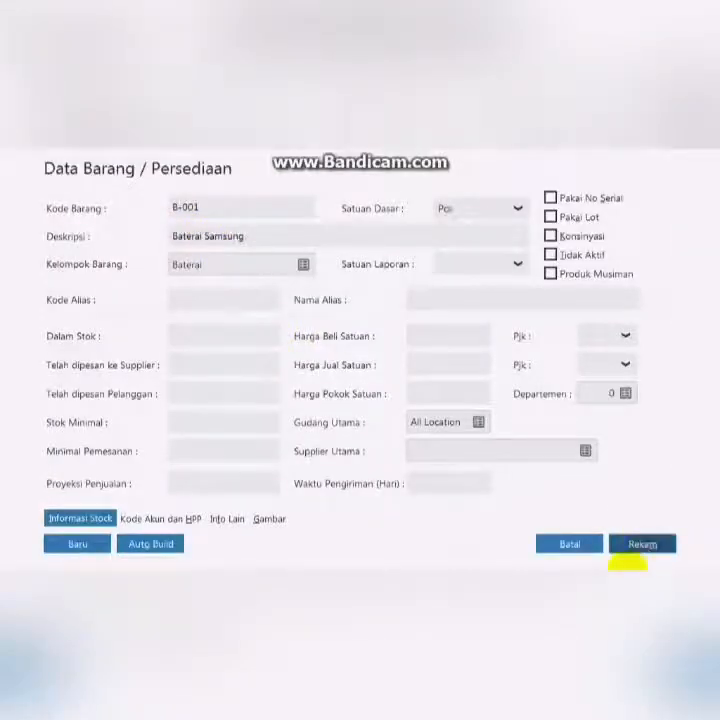
{"action": "left_click", "coordinate": [628, 549]}
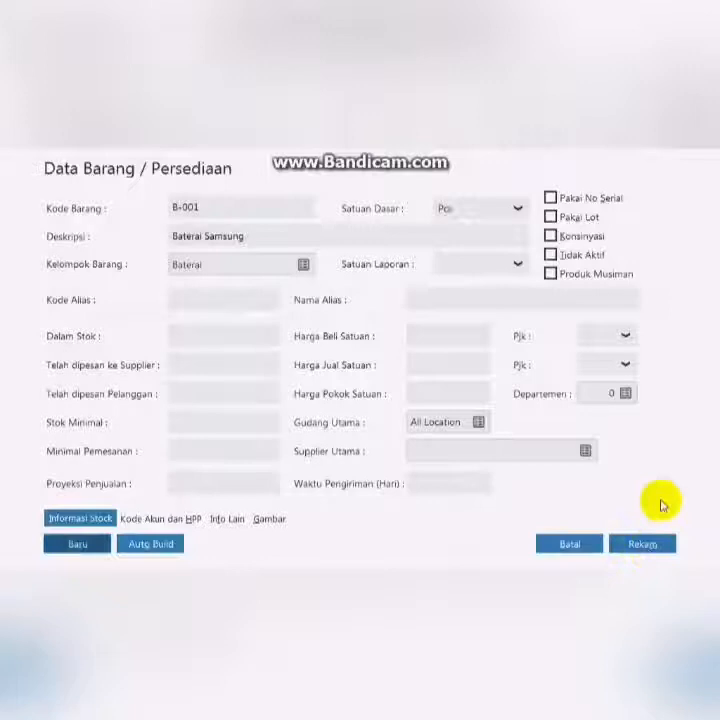
{"action": "left_click", "coordinate": [644, 548]}
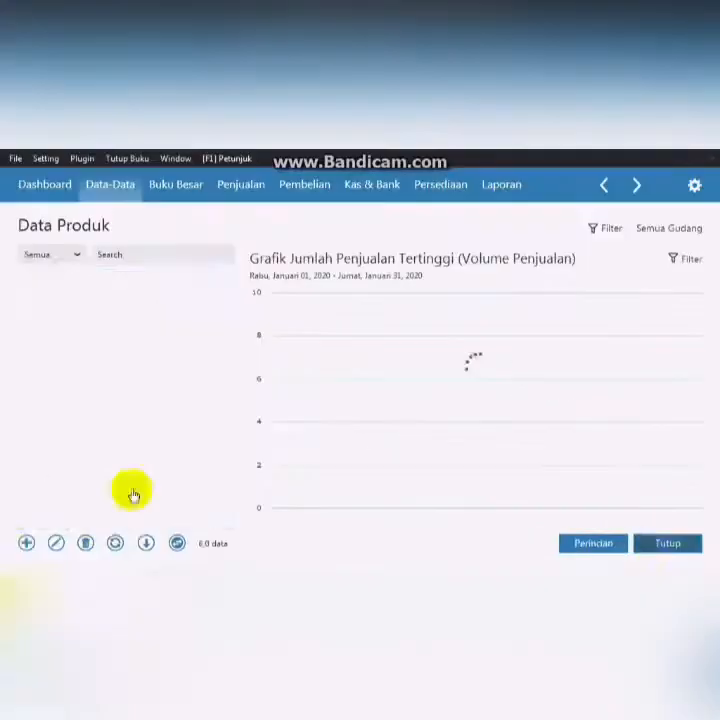
- Add product B-002 Baterai Oppo in group Baterai and save it
{"action": "left_click", "coordinate": [27, 547]}
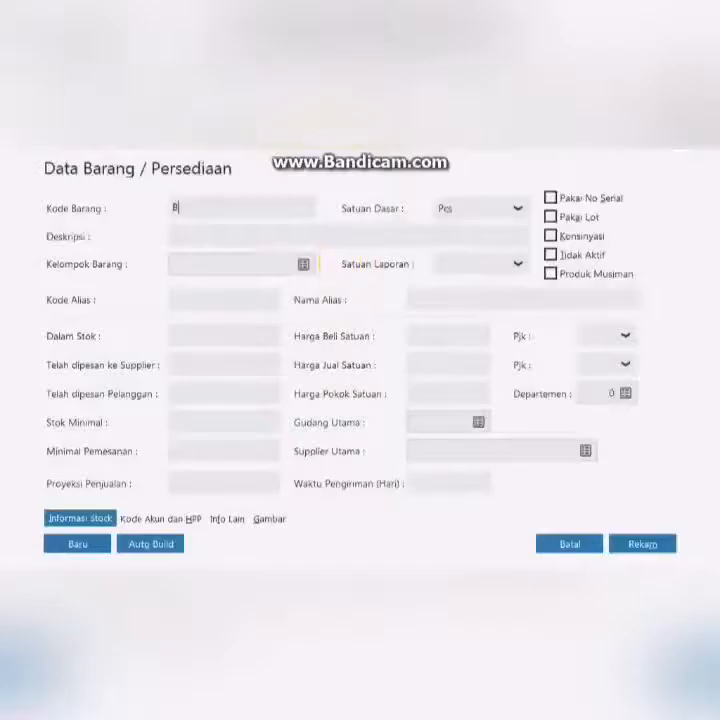
{"action": "type", "text": "Oppo"}
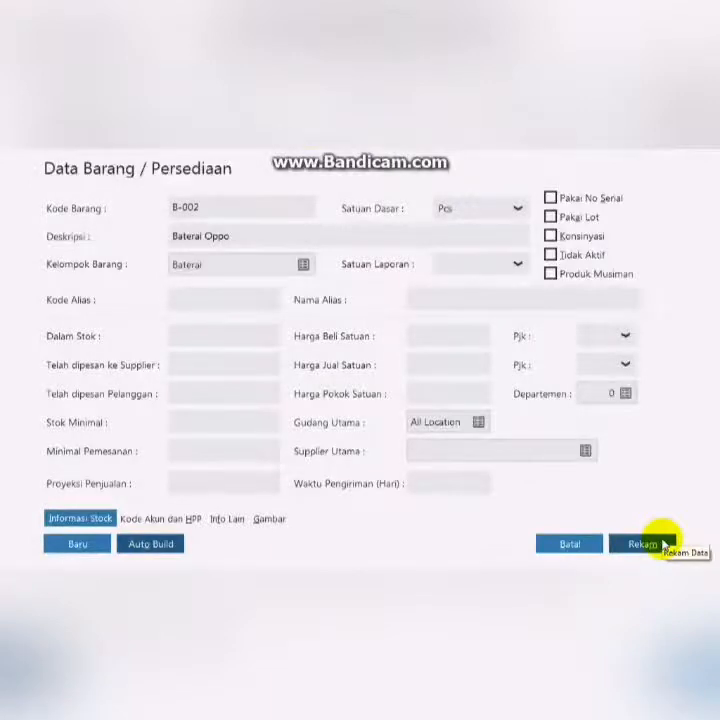
{"action": "left_click", "coordinate": [665, 544]}
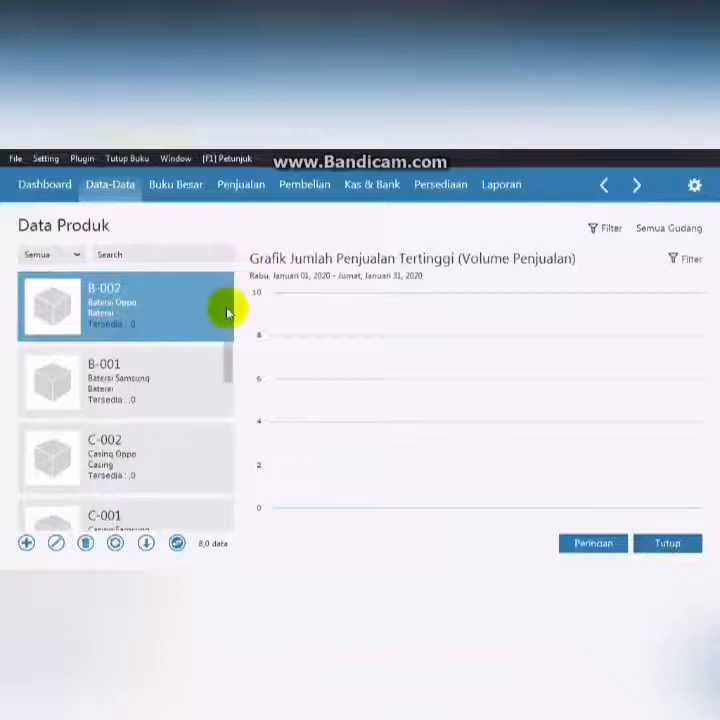
- Open the inventory opening balance and record H-002 with opening stock 2 at unit cost 2,800,000
{"action": "left_click_drag", "start_coordinate": [230, 309], "coordinate": [3, 155]}
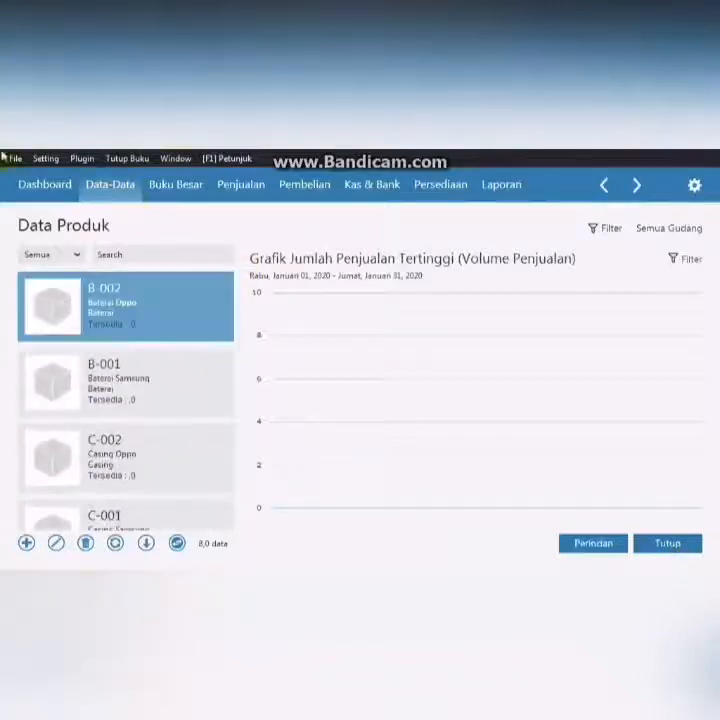
{"action": "left_click", "coordinate": [59, 162]}
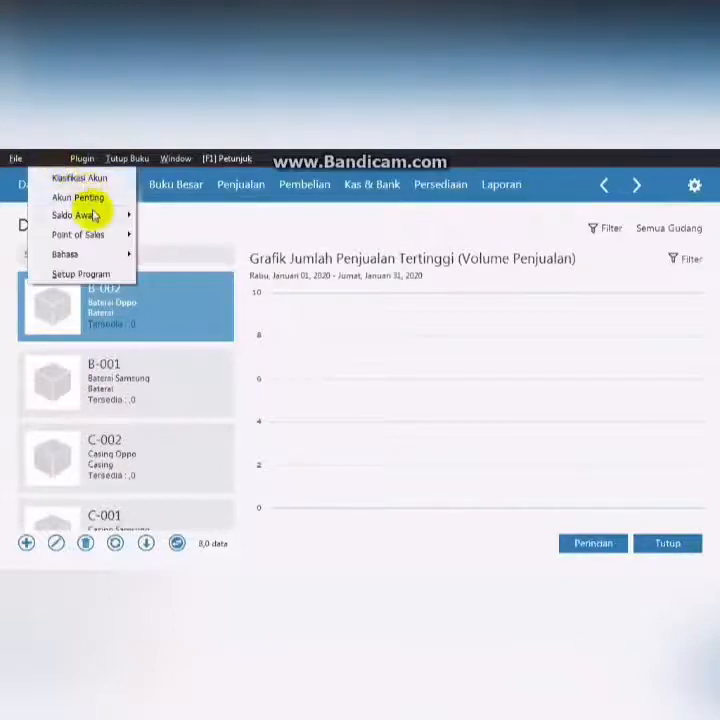
{"action": "mouse_move", "coordinate": [82, 214]}
{"action": "left_click", "coordinate": [196, 273]}
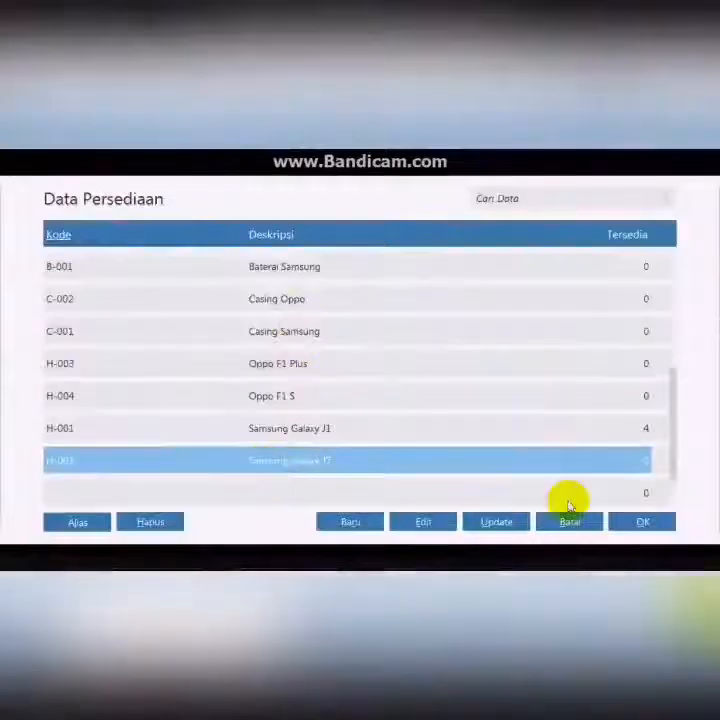
{"action": "left_click", "coordinate": [566, 505]}
{"action": "left_click", "coordinate": [231, 361]}
{"action": "type", "text": "2"}
{"action": "left_click", "coordinate": [246, 392]}
{"action": "type", "text": "2800000"}
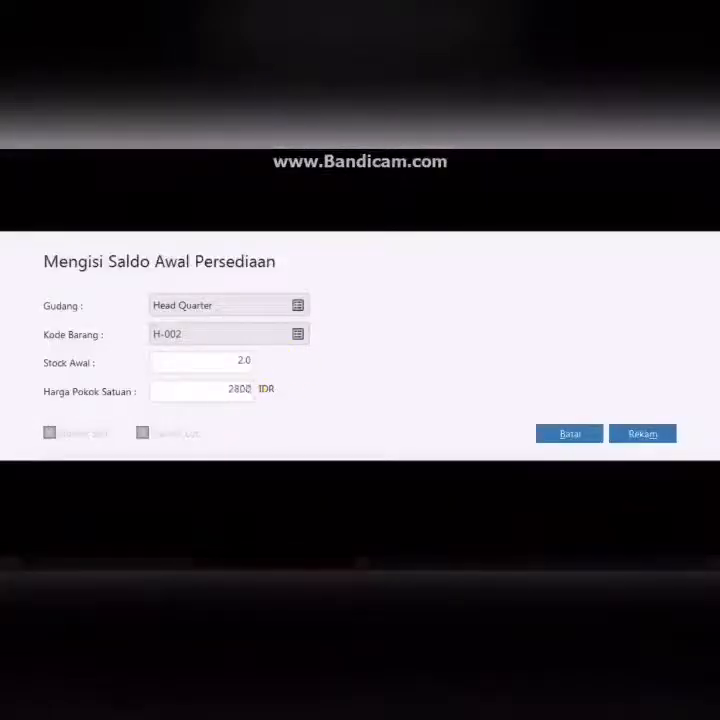
{"action": "left_click", "coordinate": [643, 436]}
- Add an inventory opening balance for H-003 with stock 5 at unit cost 1,100,000
{"action": "left_click", "coordinate": [88, 530]}
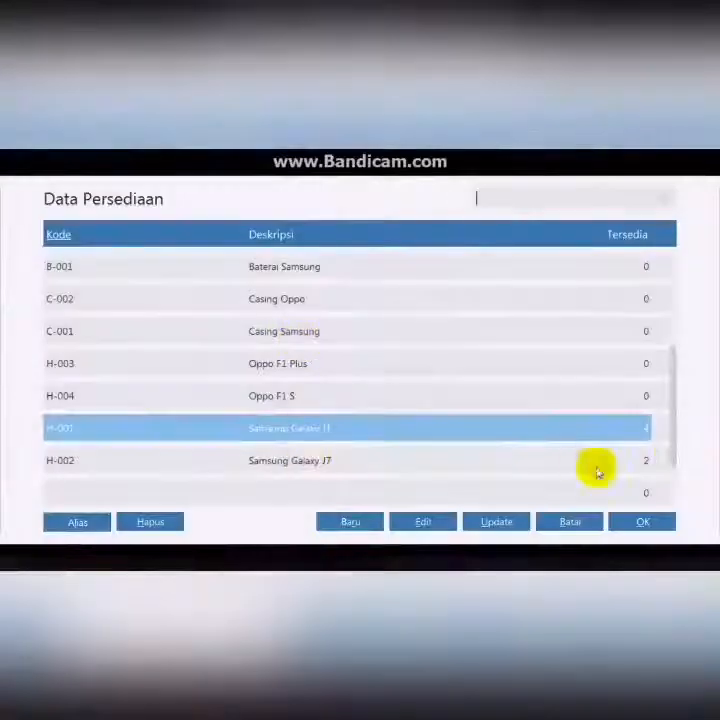
{"action": "left_click", "coordinate": [595, 466]}
{"action": "left_click", "coordinate": [379, 366]}
{"action": "left_click", "coordinate": [517, 524]}
{"action": "left_click", "coordinate": [201, 363]}
{"action": "type", "text": "5"}
{"action": "left_click", "coordinate": [246, 392]}
{"action": "type", "text": "110"}
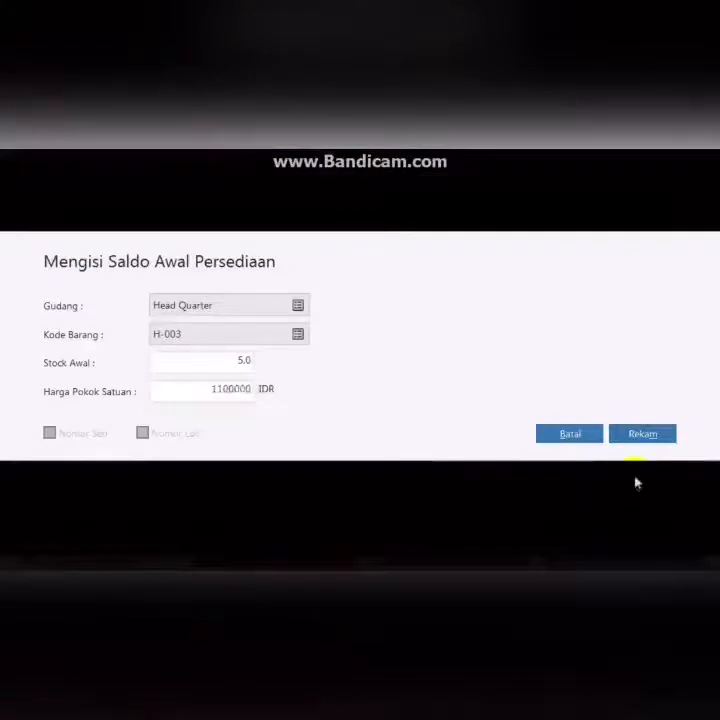
{"action": "type", "text": "0000"}
{"action": "left_click", "coordinate": [643, 433]}
- Add an inventory opening balance for H-004 with stock 1 at unit cost 3,100,000
{"action": "left_click", "coordinate": [108, 527]}
{"action": "left_click", "coordinate": [297, 334]}
{"action": "double_click", "coordinate": [289, 395]}
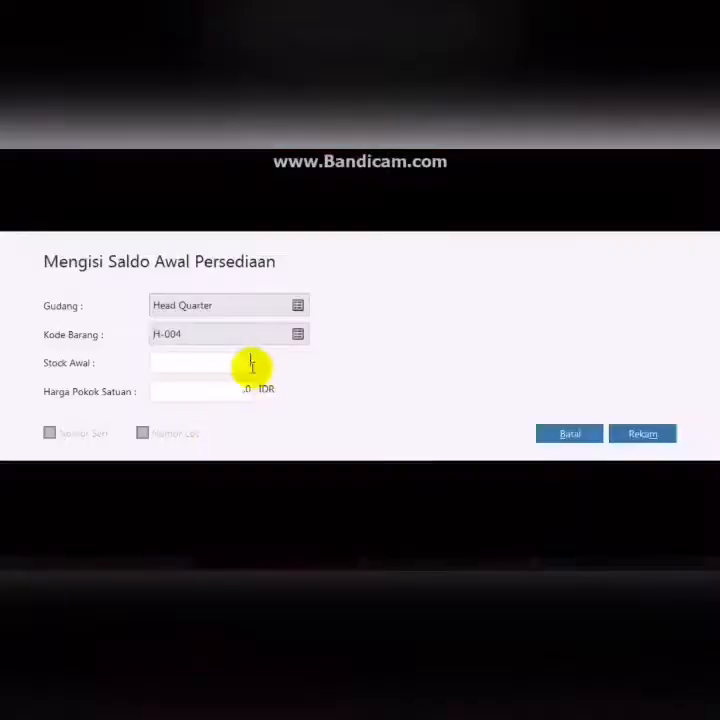
{"action": "left_click", "coordinate": [251, 365]}
{"action": "type", "text": "1"}
{"action": "left_click", "coordinate": [244, 391]}
{"action": "type", "text": "3.100.000"}
{"action": "left_click", "coordinate": [643, 433]}
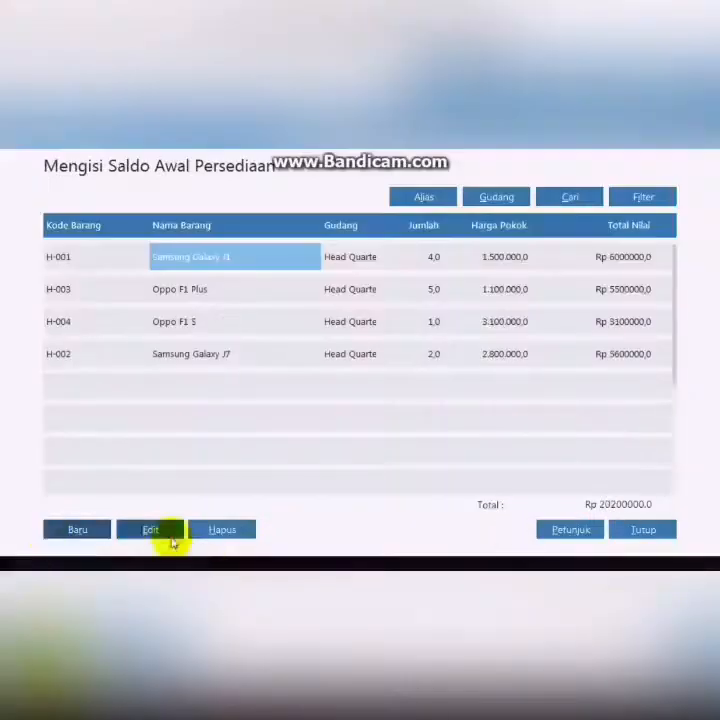
- Add an inventory opening balance for C-001 with stock 10 at unit cost 100,000
{"action": "left_click", "coordinate": [168, 530]}
{"action": "left_click", "coordinate": [570, 433]}
{"action": "left_click", "coordinate": [71, 530]}
{"action": "left_click", "coordinate": [262, 334]}
{"action": "left_click", "coordinate": [300, 334]}
{"action": "left_click", "coordinate": [199, 326]}
{"action": "left_click", "coordinate": [643, 521]}
{"action": "left_click", "coordinate": [247, 360]}
{"action": "type", "text": "10"}
{"action": "left_click", "coordinate": [241, 393]}
{"action": "type", "text": "100"}
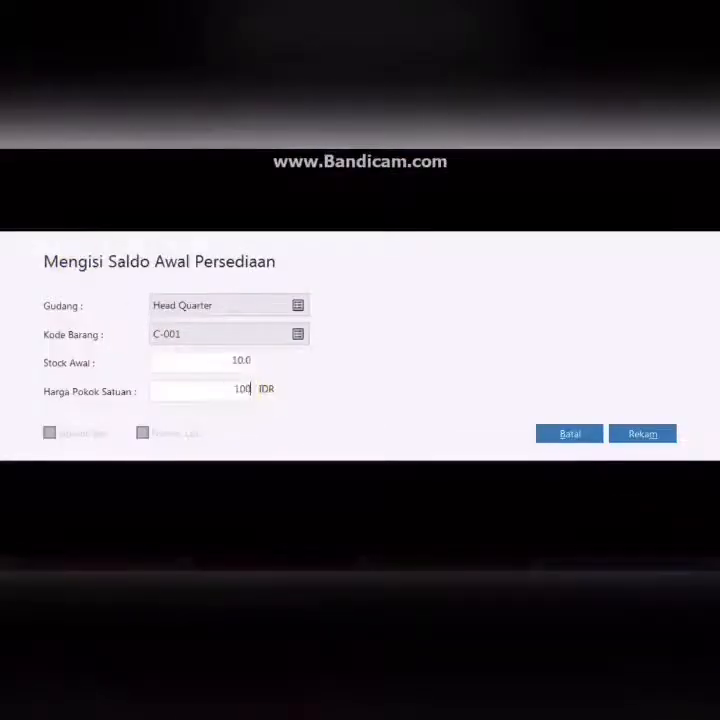
{"action": "left_click", "coordinate": [643, 433]}
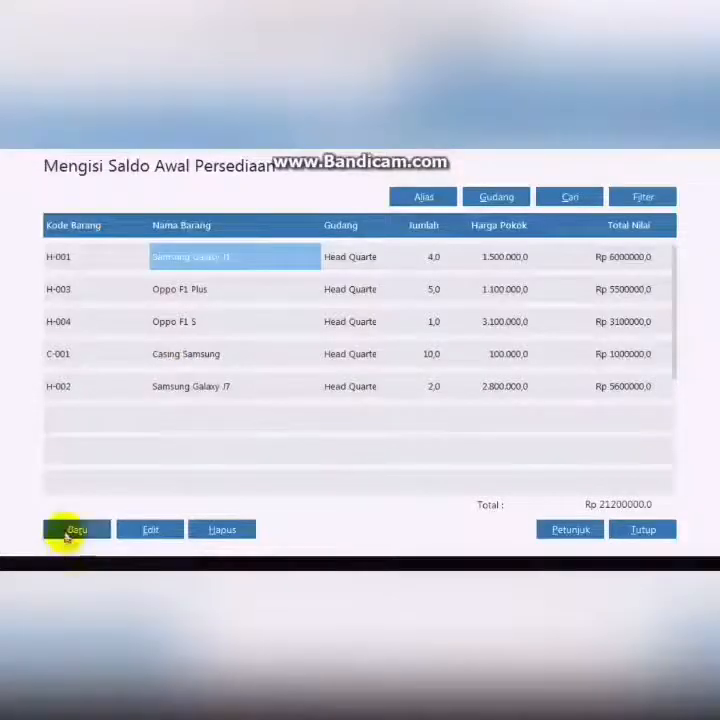
- Add an inventory opening balance for C-002 with stock 10 at unit cost 100,000
{"action": "left_click", "coordinate": [70, 529]}
{"action": "left_click", "coordinate": [298, 335]}
{"action": "double_click", "coordinate": [276, 291]}
{"action": "left_click", "coordinate": [238, 364]}
{"action": "type", "text": "10"}
{"action": "key", "text": "Tab"}
{"action": "type", "text": "100000"}
{"action": "left_click", "coordinate": [643, 433]}
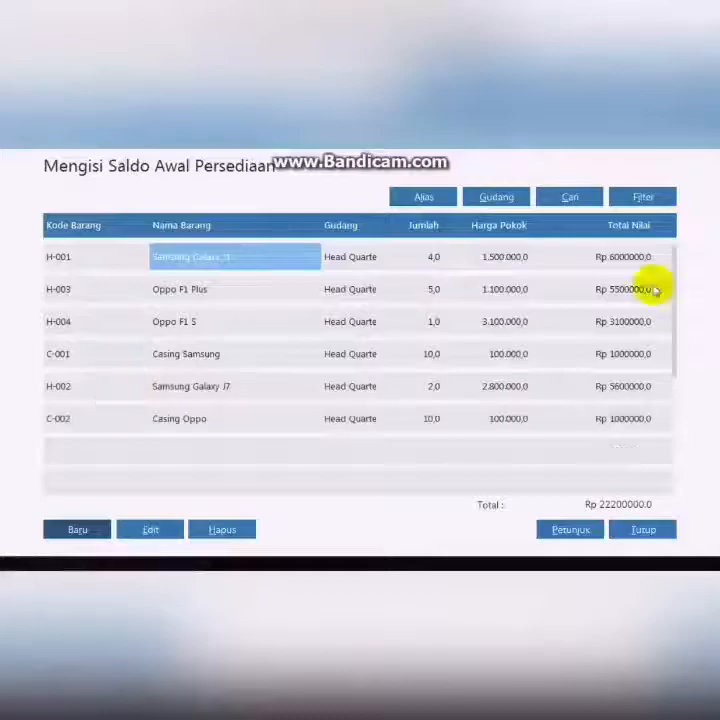
- Add an inventory opening balance for B-001 with stock 5 at unit cost 50,000
{"action": "left_click", "coordinate": [77, 529]}
{"action": "left_click", "coordinate": [298, 335]}
{"action": "left_click", "coordinate": [250, 266]}
{"action": "left_click", "coordinate": [643, 522]}
{"action": "left_click", "coordinate": [238, 366]}
{"action": "type", "text": "5"}
{"action": "left_click", "coordinate": [187, 386]}
{"action": "type", "text": "5"}
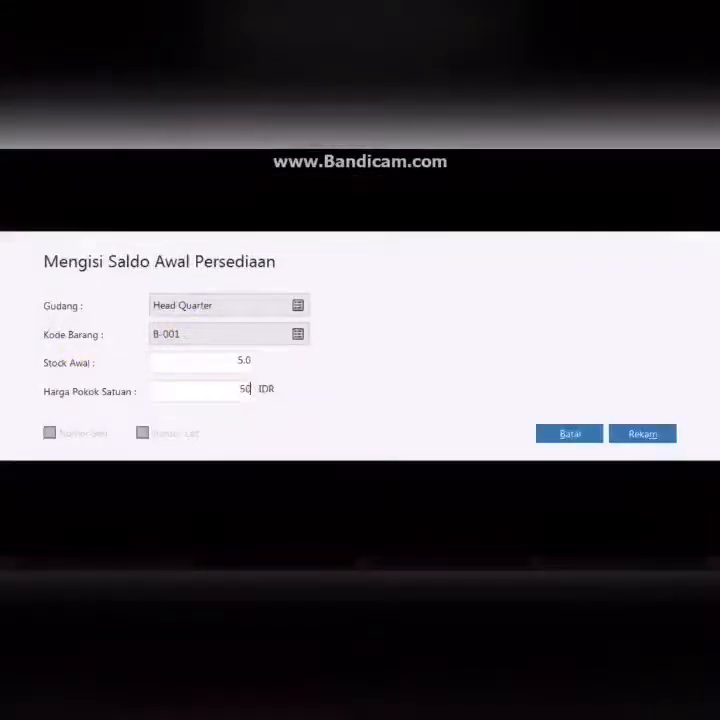
{"action": "left_click", "coordinate": [643, 434]}
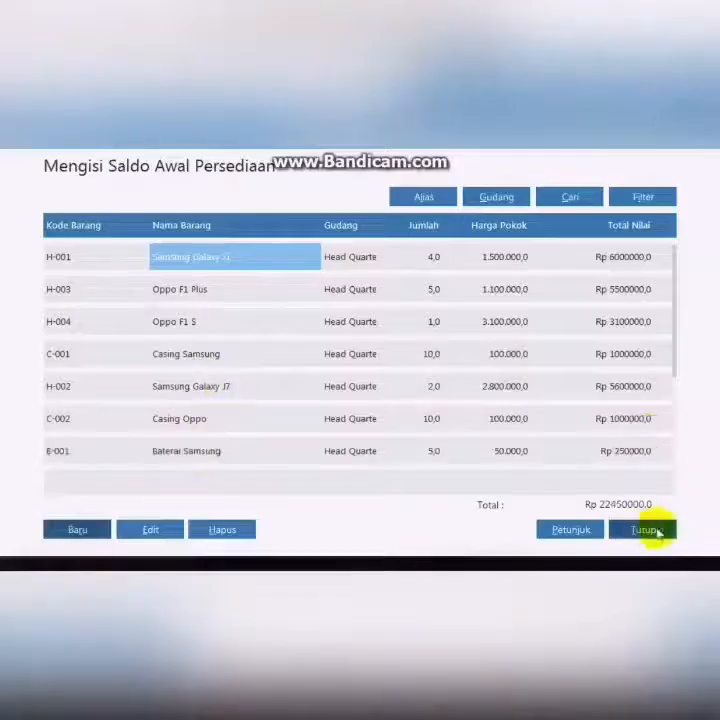
- Add an inventory opening balance for B-002 with stock 10 at unit cost 50,000 and close the opening balance list
{"action": "left_click", "coordinate": [80, 530]}
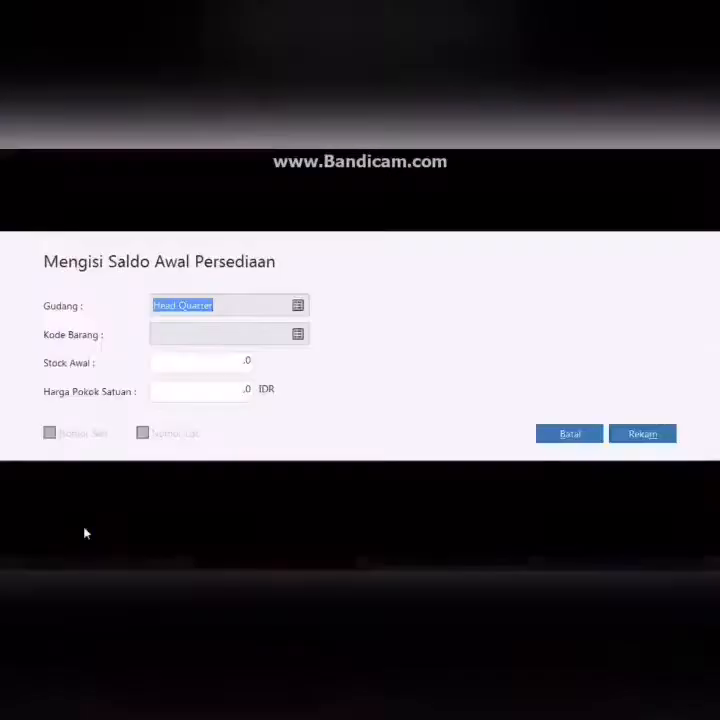
{"action": "left_click", "coordinate": [297, 334]}
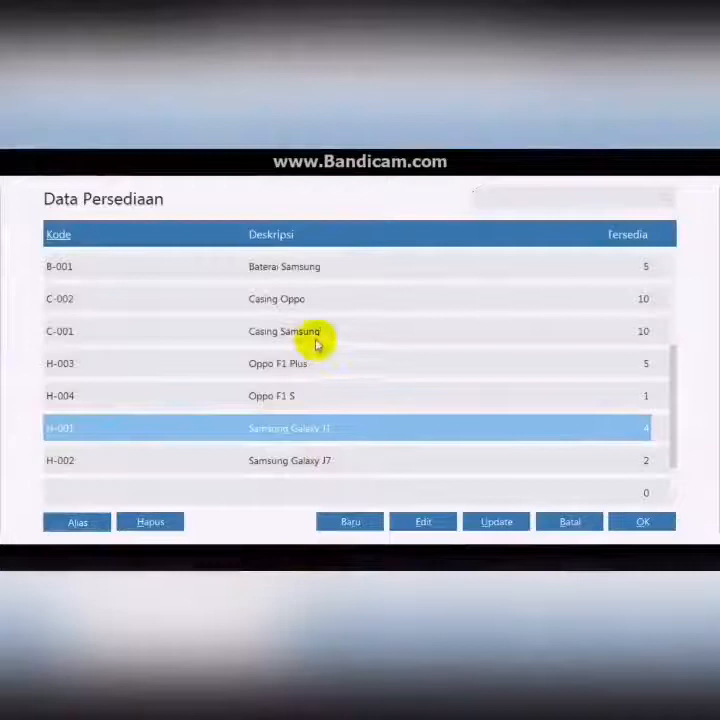
{"action": "left_click_drag", "start_coordinate": [672, 401], "coordinate": [670, 345]}
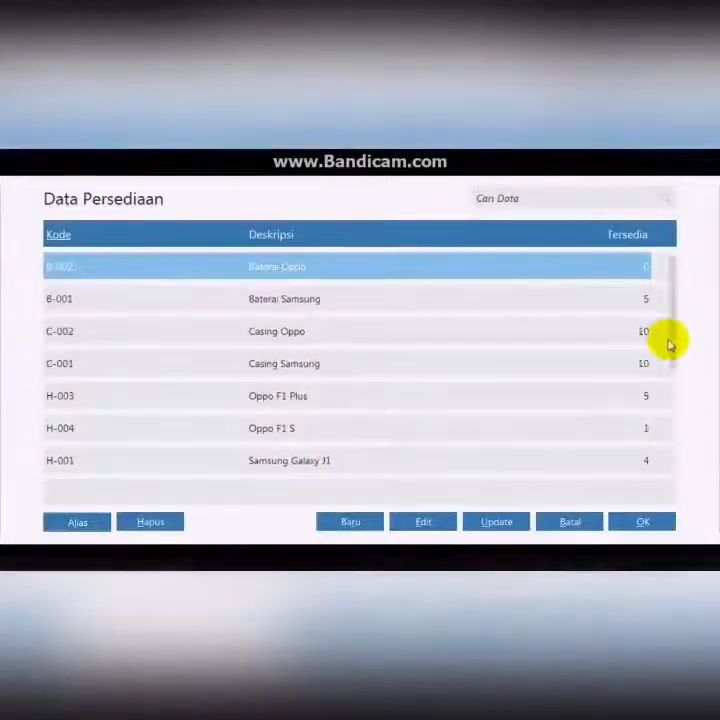
{"action": "left_click", "coordinate": [642, 521]}
{"action": "type", "text": "10"}
{"action": "left_click", "coordinate": [230, 387]}
{"action": "type", "text": "50.000"}
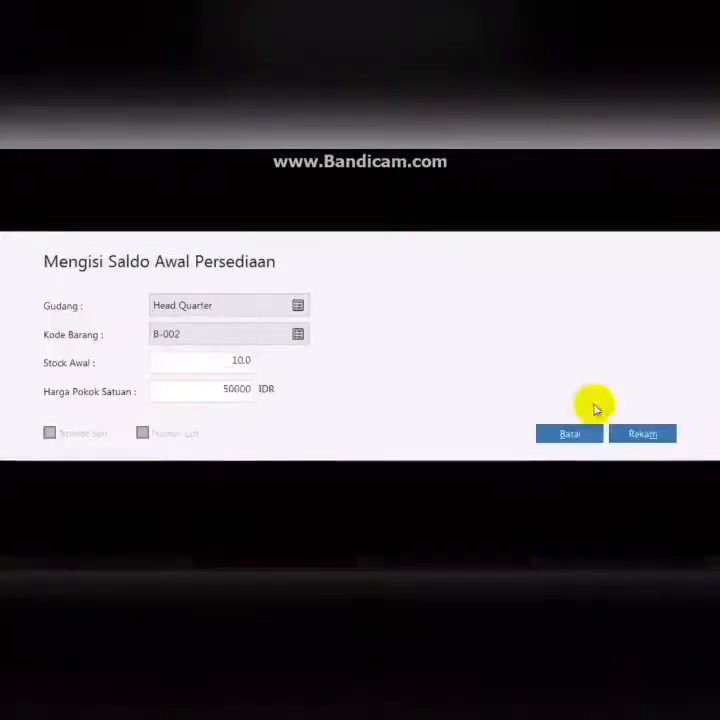
{"action": "left_click", "coordinate": [642, 433]}
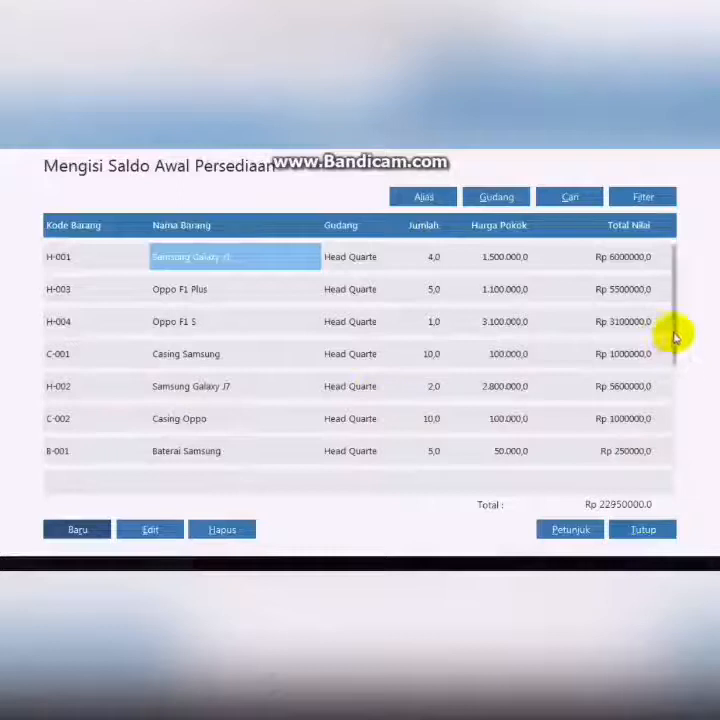
{"action": "left_click_drag", "start_coordinate": [675, 338], "coordinate": [672, 299]}
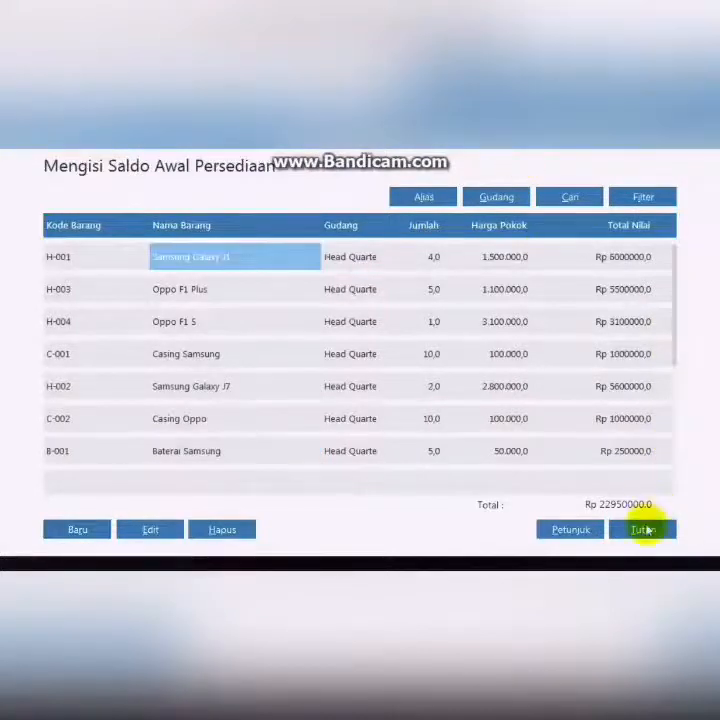
{"action": "left_click", "coordinate": [643, 529]}
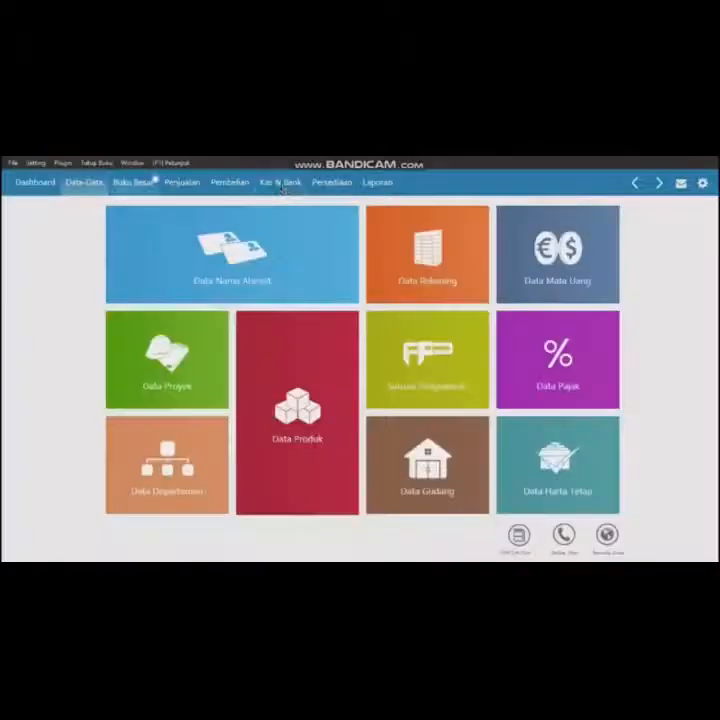
{"action": "left_click", "coordinate": [280, 183]}
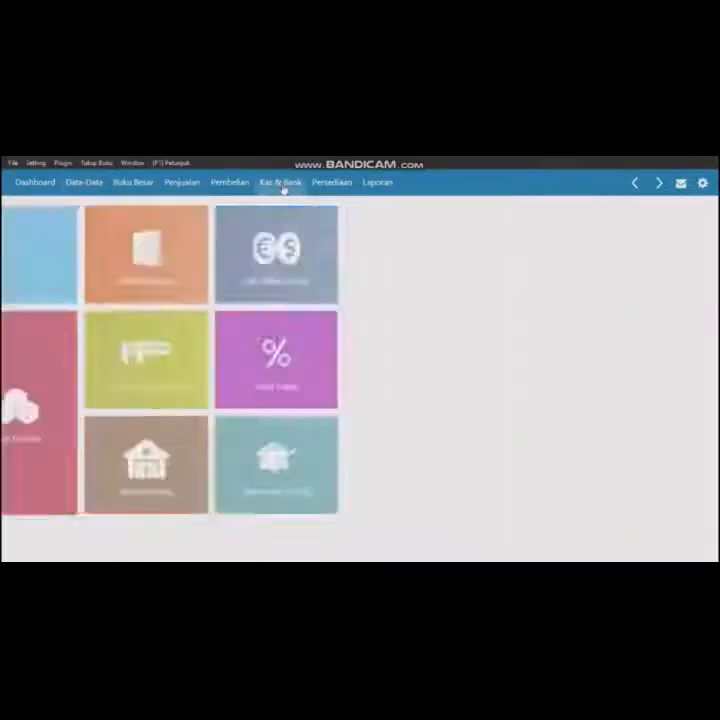
{"action": "left_click", "coordinate": [226, 276]}
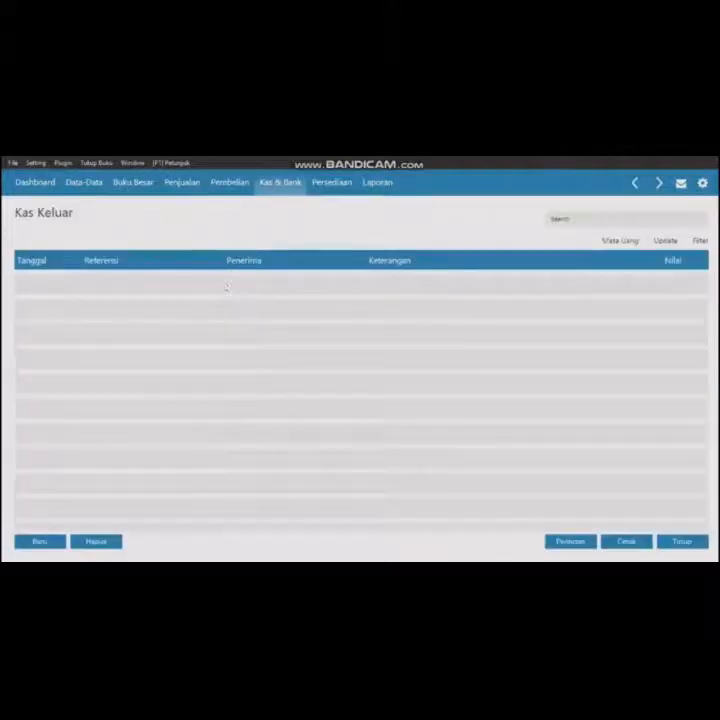
{"action": "left_click", "coordinate": [40, 541]}
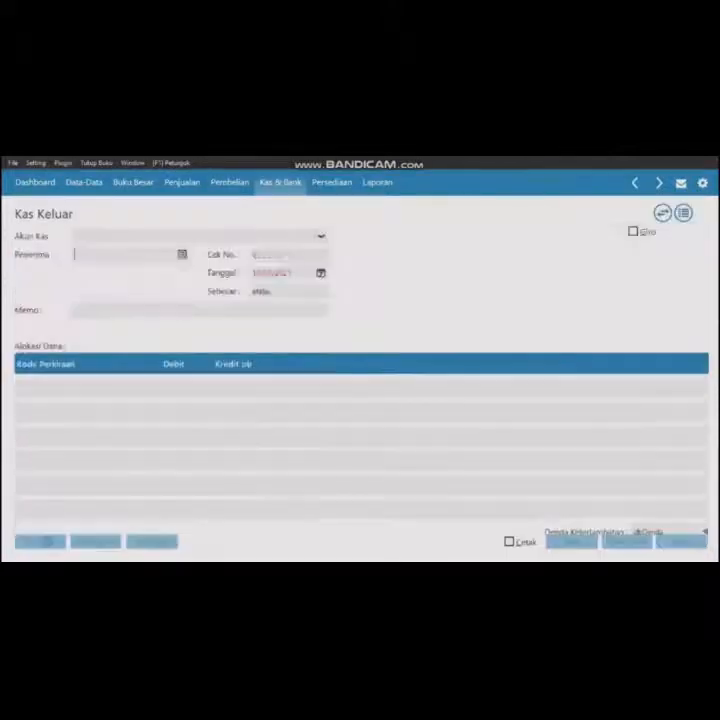
{"action": "left_click", "coordinate": [182, 254]}
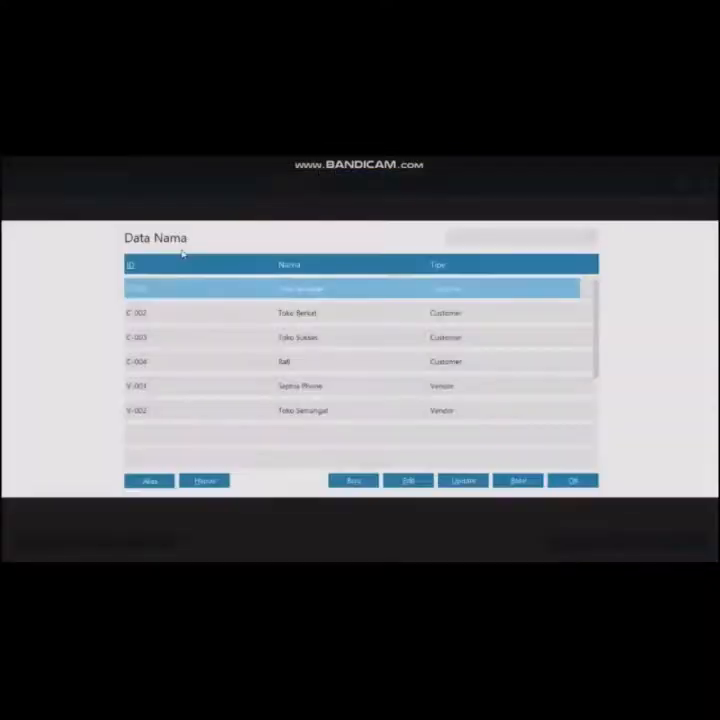
{"action": "left_click", "coordinate": [357, 481]}
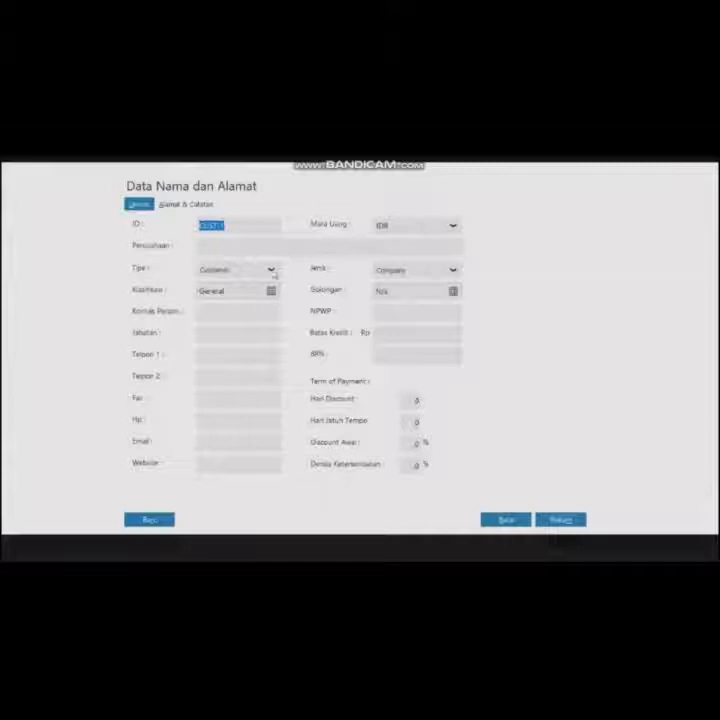
{"action": "left_click", "coordinate": [271, 270]}
{"action": "left_click", "coordinate": [252, 330]}
{"action": "type", "text": "H"}
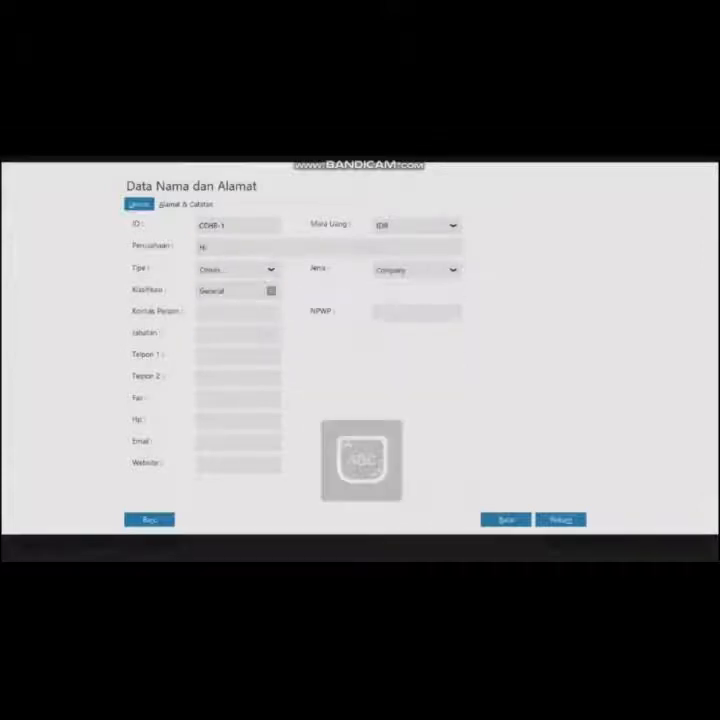
{"action": "type", "text": "a"}
{"action": "key", "text": "BackSpace"}
{"action": "type", "text": ". Ahmad"}
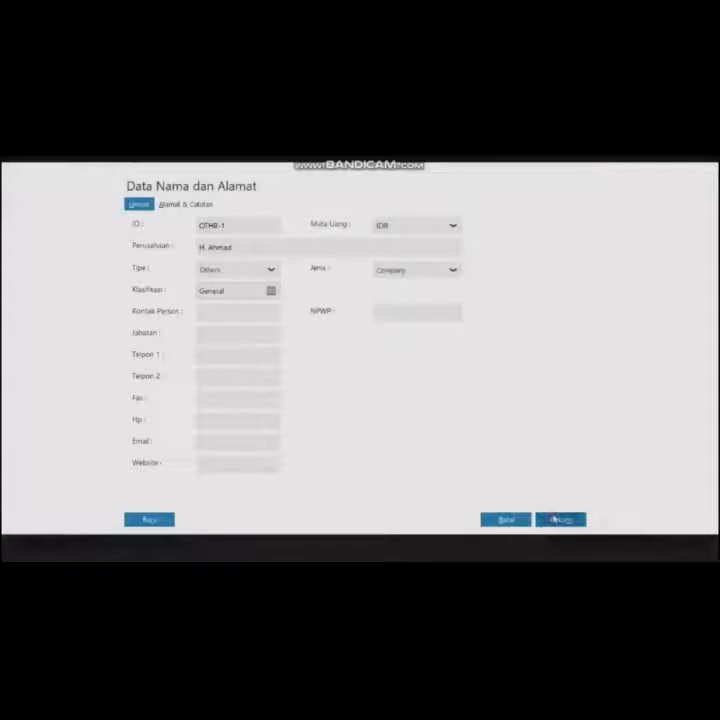
{"action": "left_click", "coordinate": [560, 519]}
{"action": "left_click", "coordinate": [294, 440]}
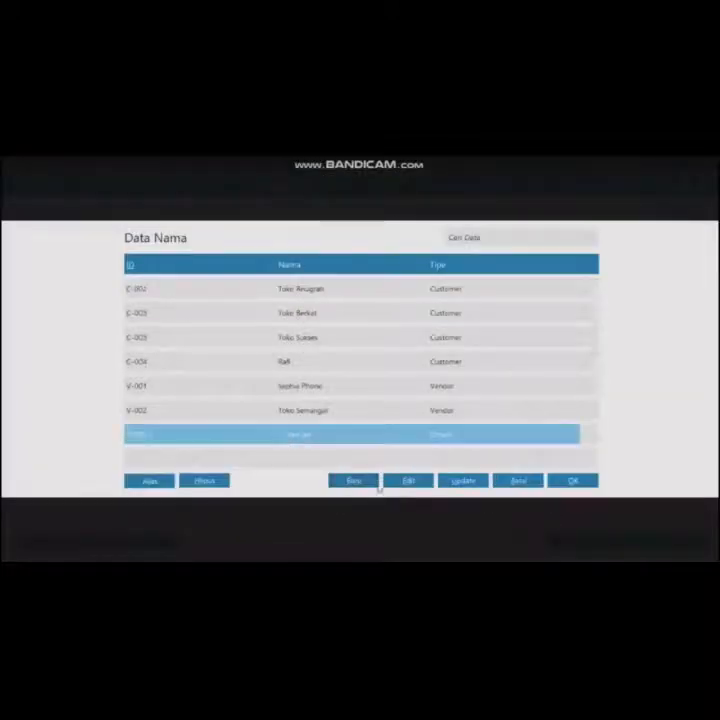
{"action": "left_click", "coordinate": [573, 481]}
- Set the payment date to 02/01/2020 and allocate the payment to account Sewa Dibayar Dimuka
{"action": "left_click", "coordinate": [258, 274]}
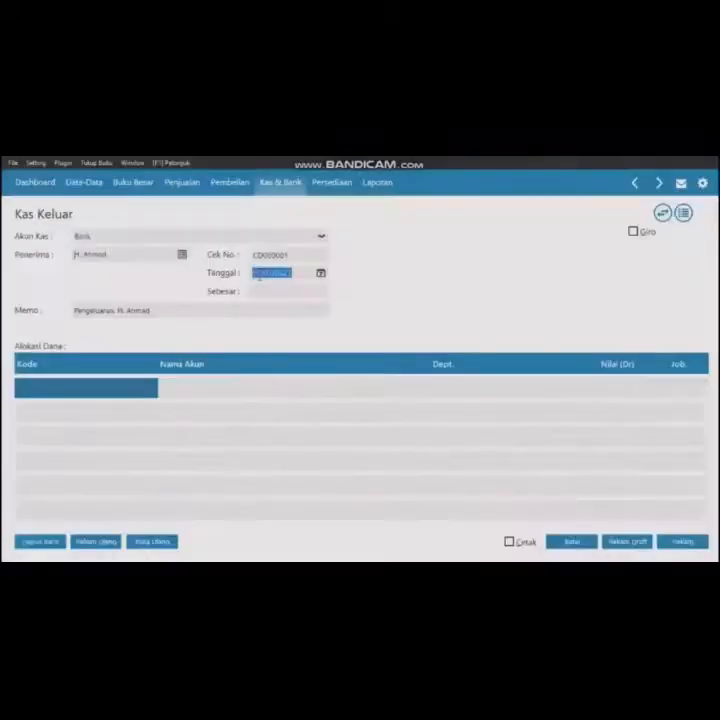
{"action": "type", "text": "04012"}
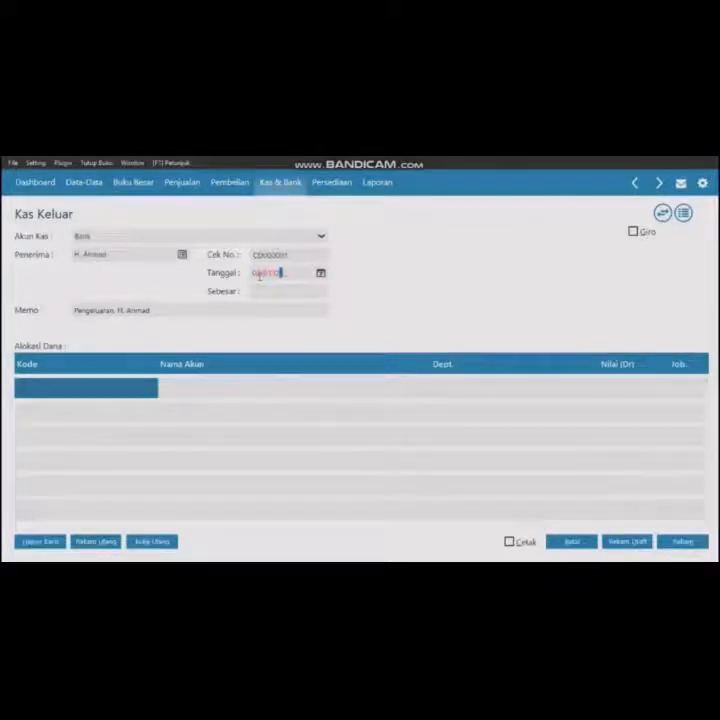
{"action": "key", "text": "BackSpace"}
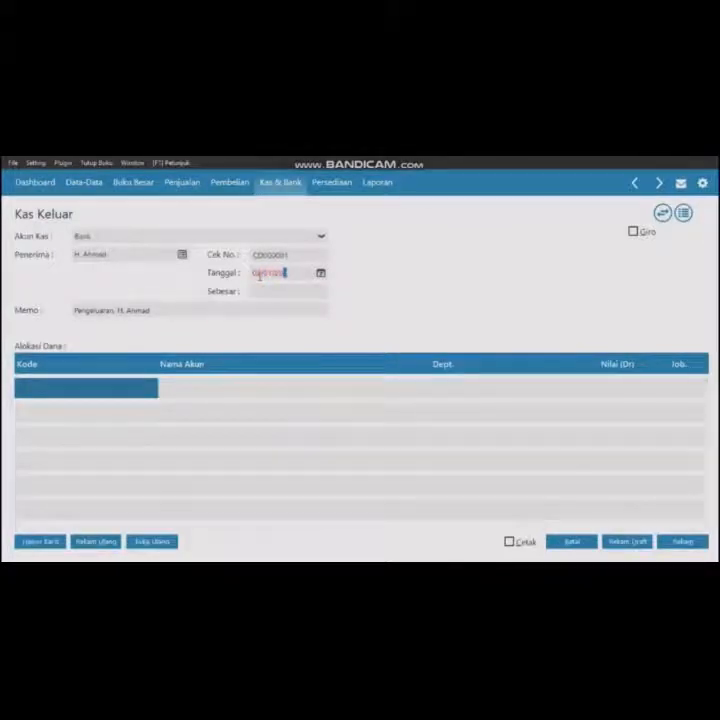
{"action": "left_click", "coordinate": [118, 393]}
{"action": "left_click", "coordinate": [598, 370]}
{"action": "left_click", "coordinate": [595, 395]}
{"action": "left_click", "coordinate": [594, 395]}
{"action": "scroll", "coordinate": [594, 395], "scroll_direction": "down", "scroll_amount": 1}
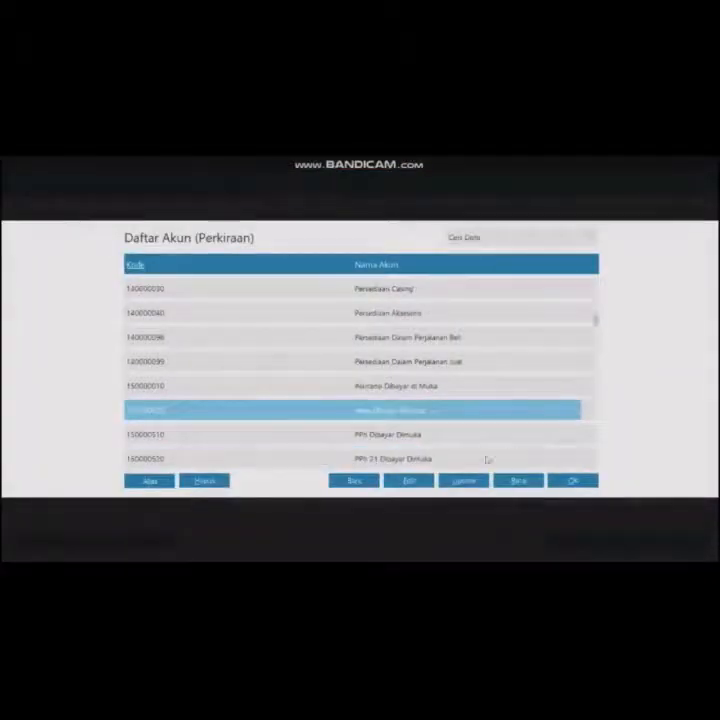
{"action": "left_click", "coordinate": [572, 480]}
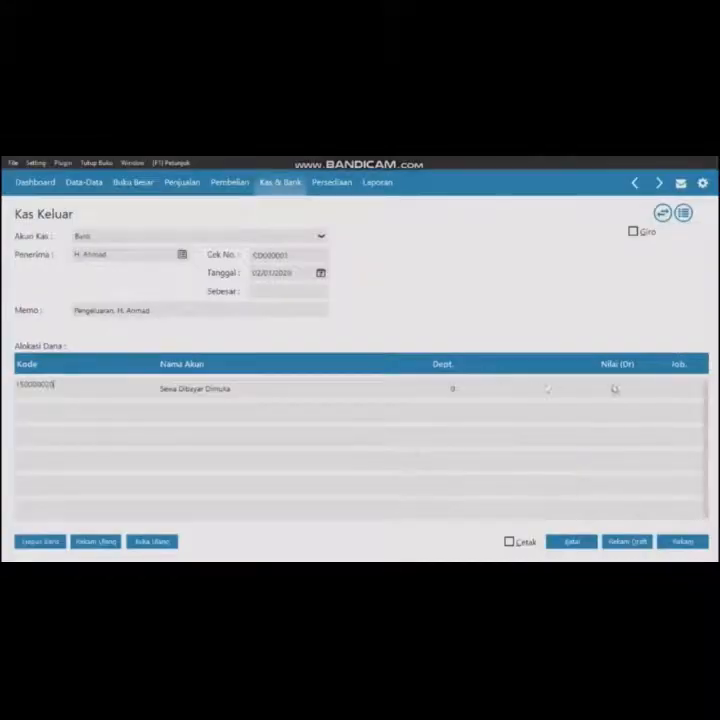
- Enter 9,500,000 as the allocation amount, save the cash payment and close the form
{"action": "left_click", "coordinate": [614, 389]}
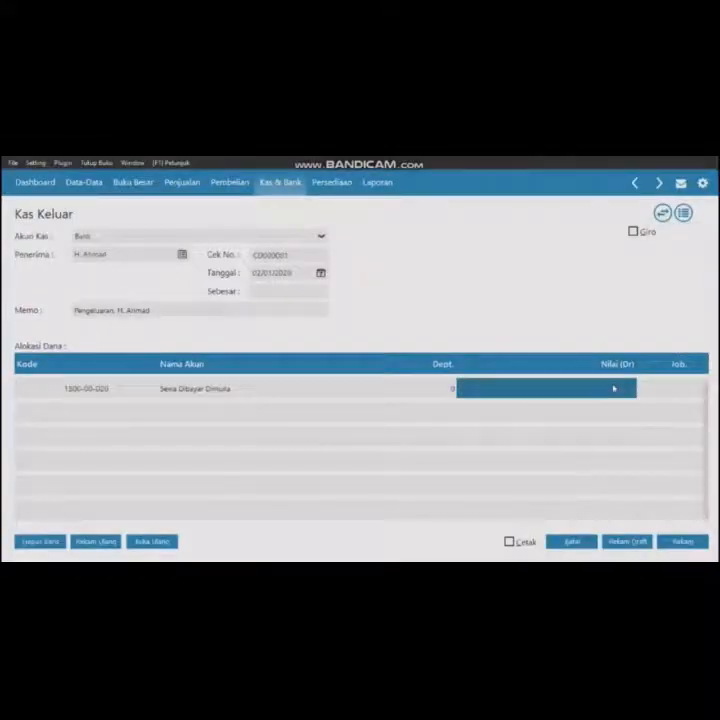
{"action": "type", "text": "3600000"}
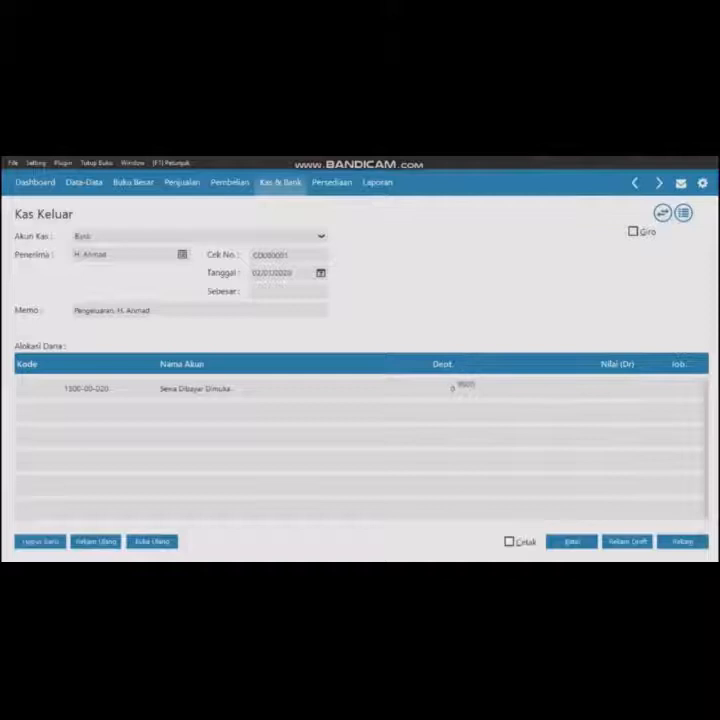
{"action": "left_click", "coordinate": [263, 290]}
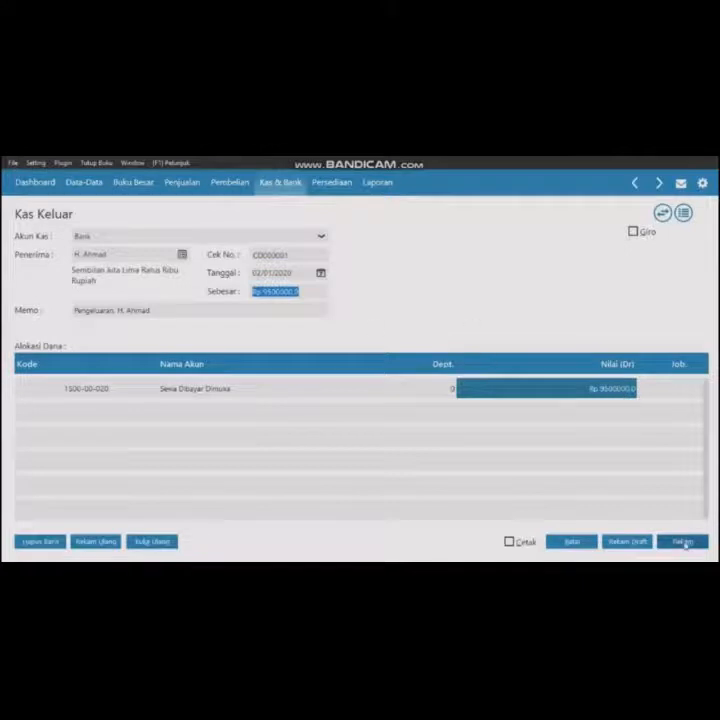
{"action": "left_click", "coordinate": [684, 542]}
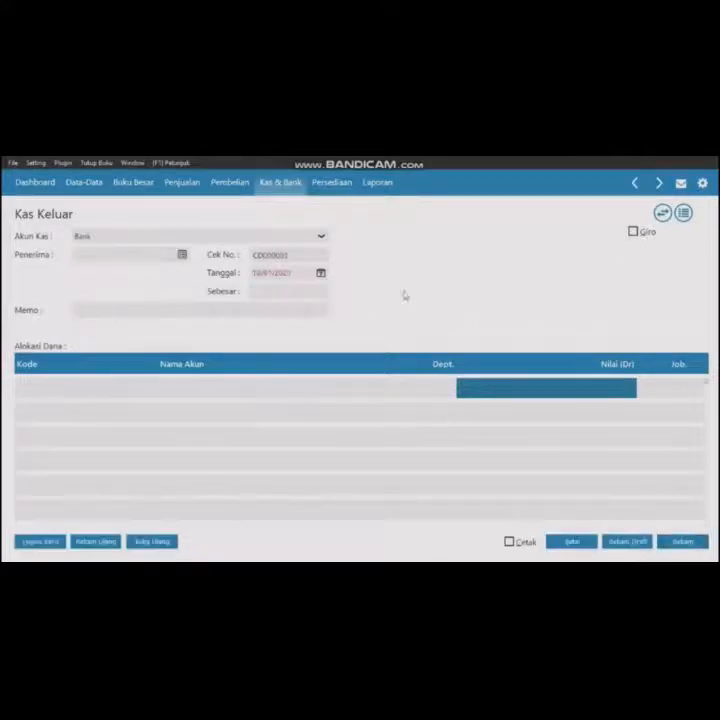
{"action": "left_click", "coordinate": [569, 541]}
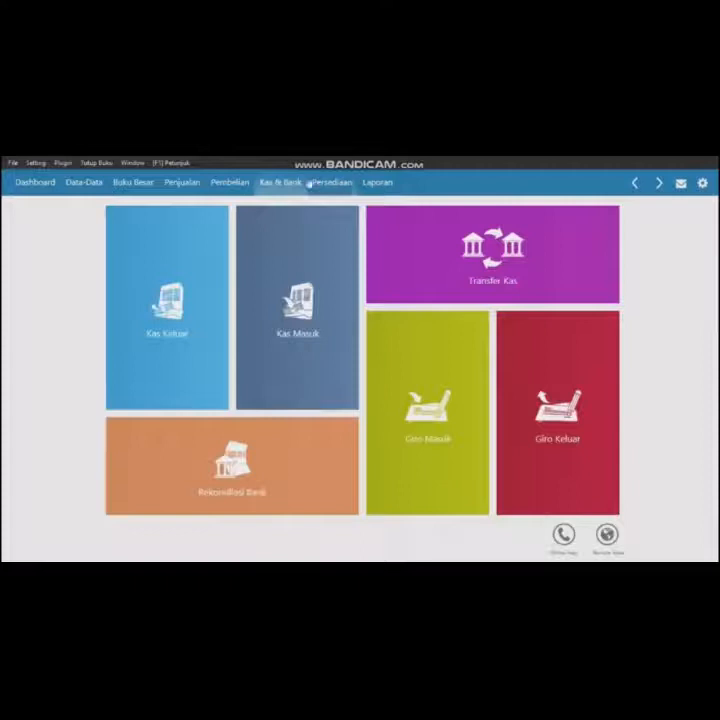
- Start a new Penerimaan Barang purchase and create vendor Toko Citra Komputer as the supplier, selecting it
{"action": "left_click", "coordinate": [238, 183]}
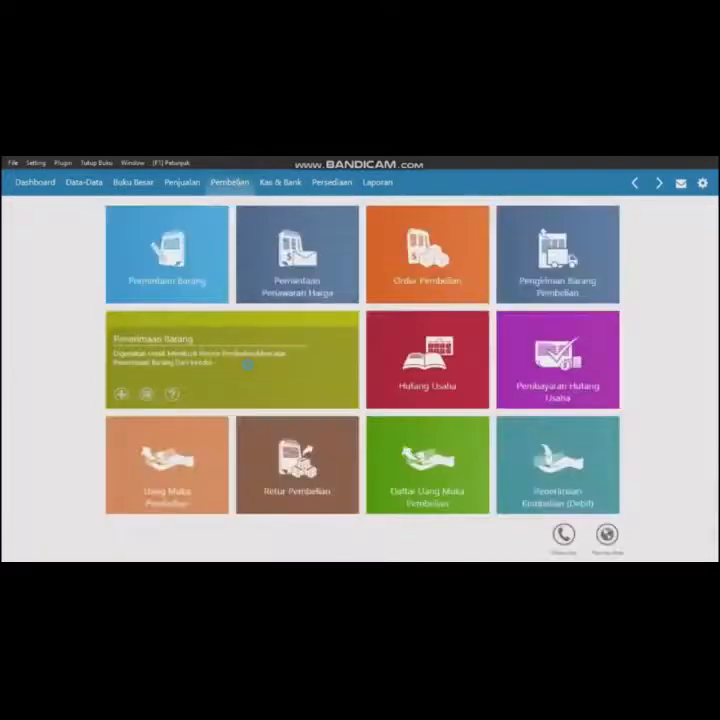
{"action": "left_click", "coordinate": [247, 364]}
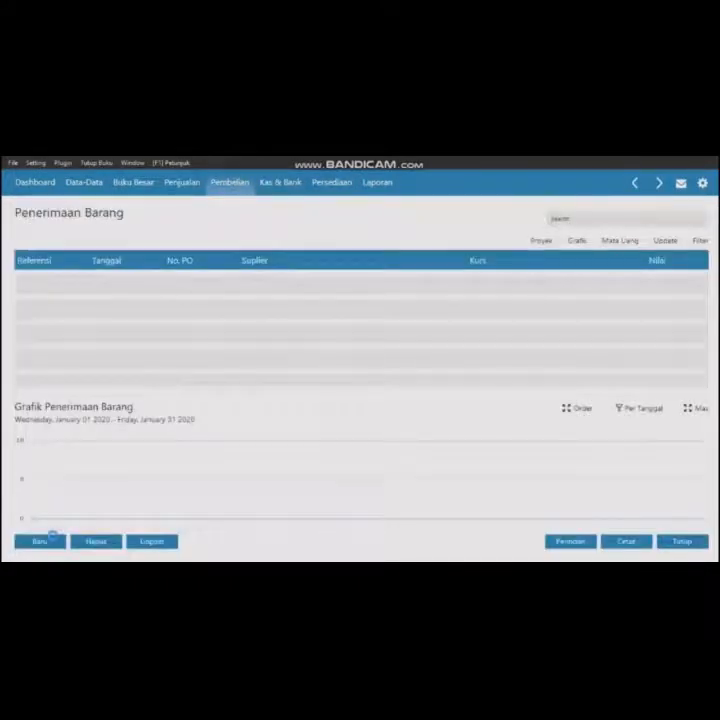
{"action": "left_click", "coordinate": [50, 539]}
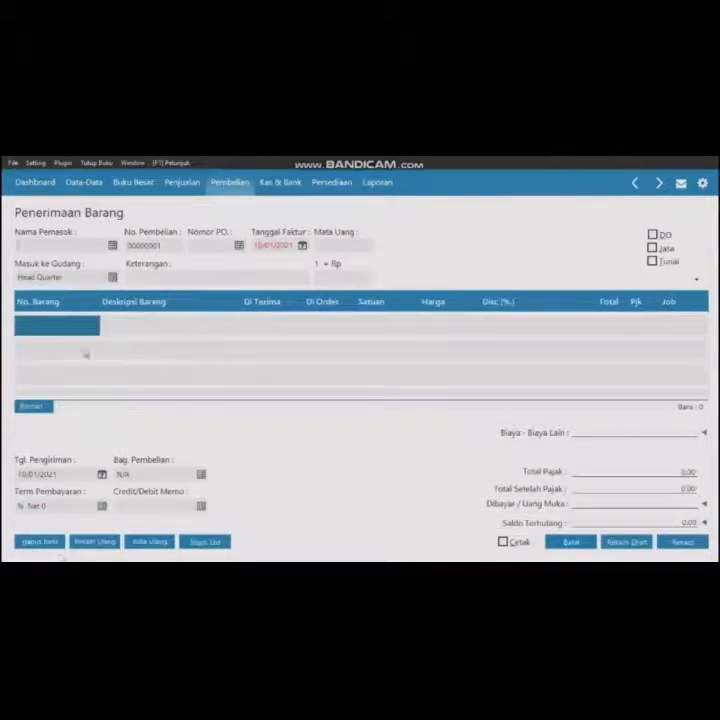
{"action": "left_click", "coordinate": [113, 248]}
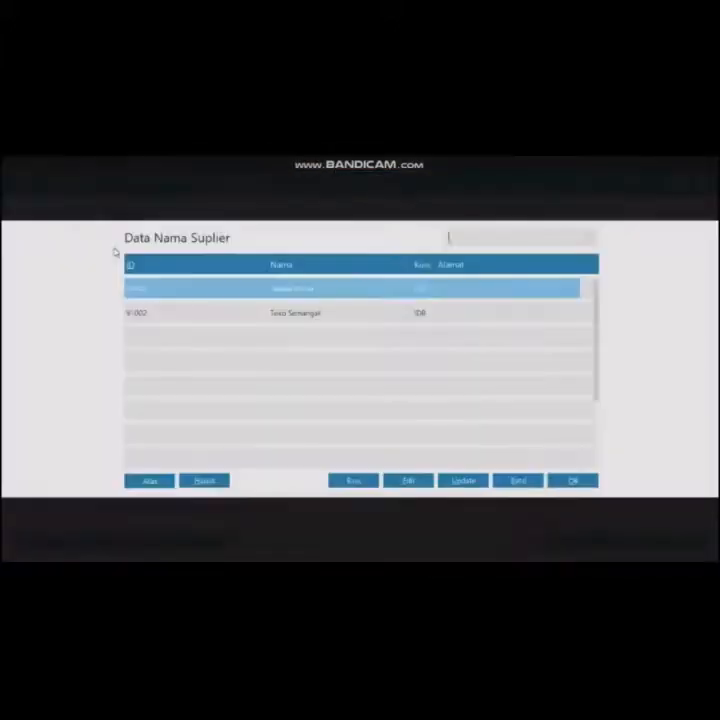
{"action": "left_click", "coordinate": [355, 482]}
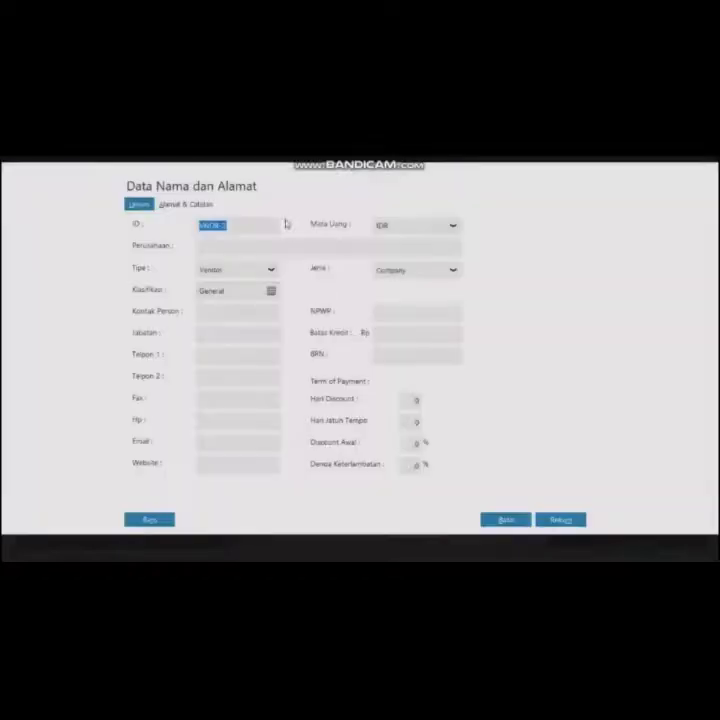
{"action": "key", "text": "BackSpace"}
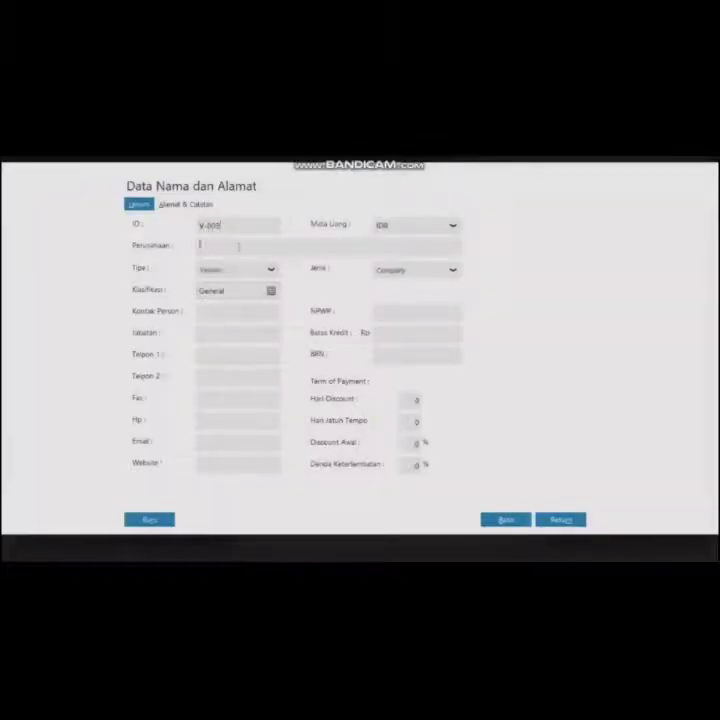
{"action": "type", "text": "Big"}
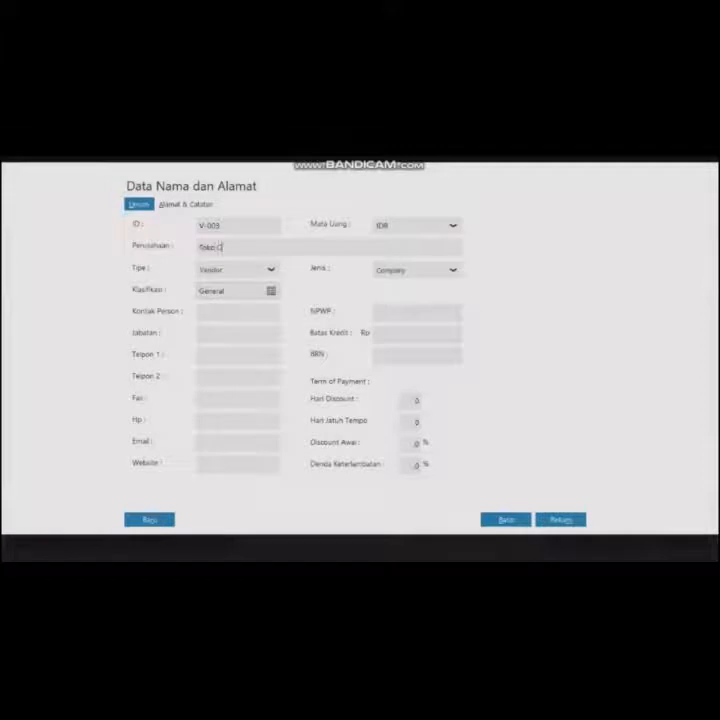
{"action": "type", "text": "Kem"}
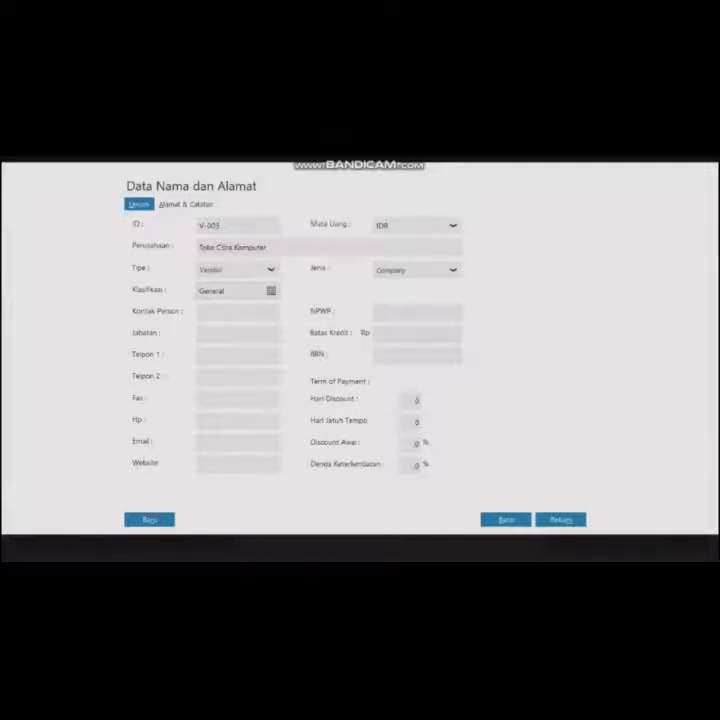
{"action": "left_click", "coordinate": [562, 520]}
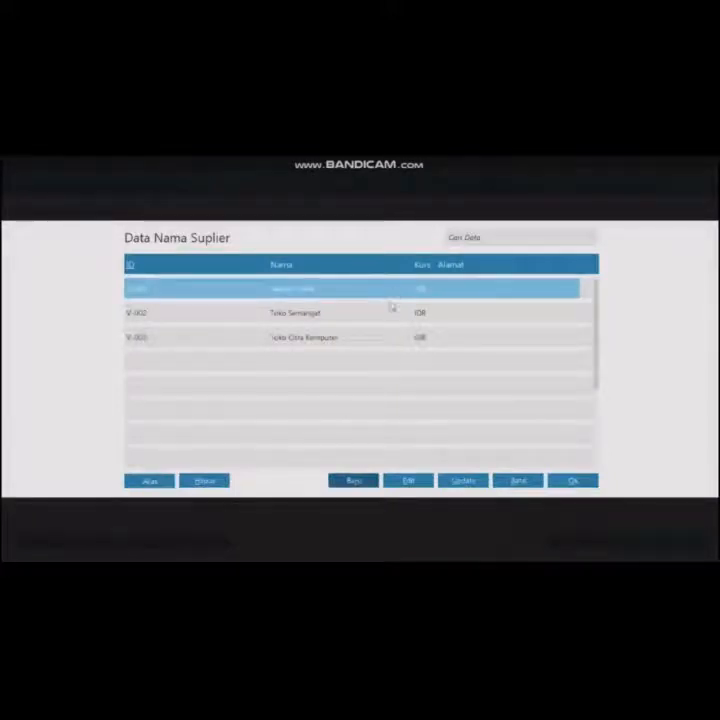
{"action": "left_click", "coordinate": [397, 337]}
{"action": "left_click", "coordinate": [572, 480]}
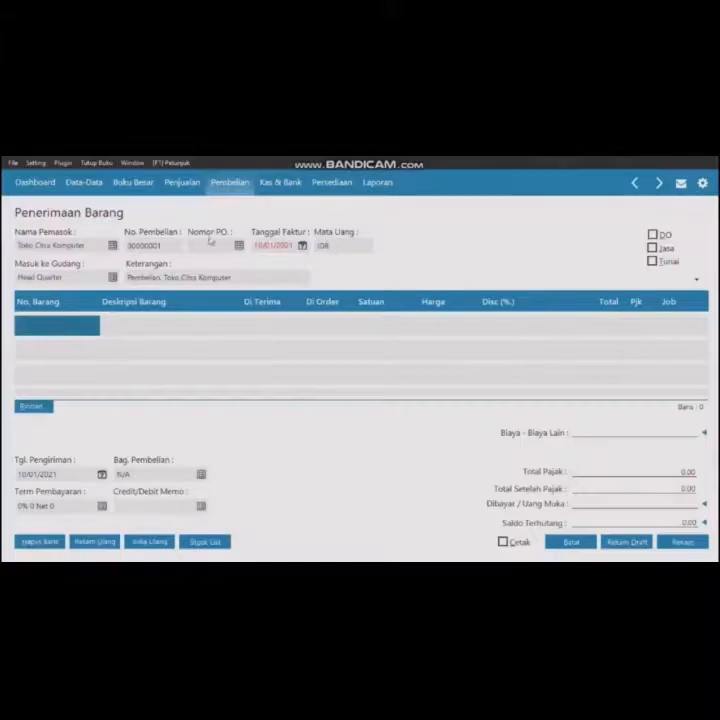
- Set the invoice date to 03/01/2020 and mark the purchase as Jasa
{"action": "left_click", "coordinate": [262, 246]}
{"action": "type", "text": "0101"}
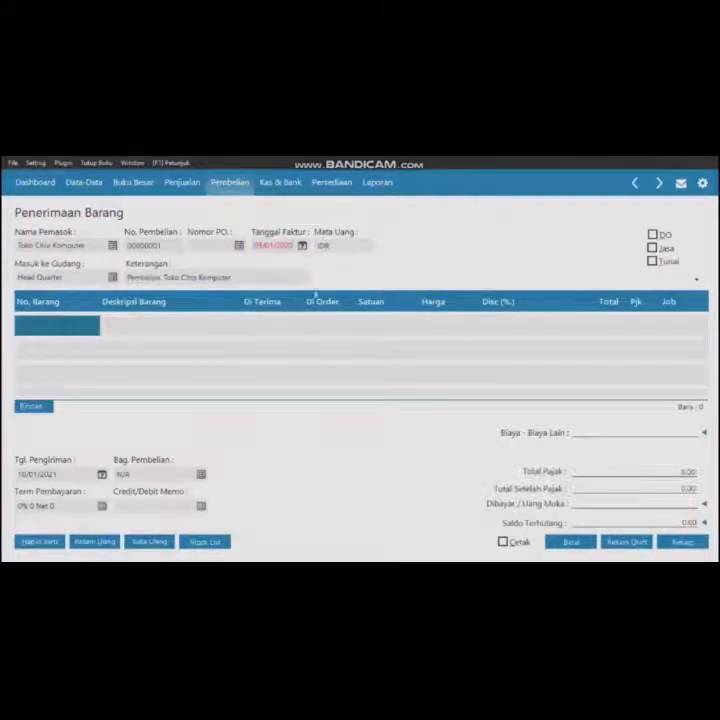
{"action": "left_click", "coordinate": [652, 248]}
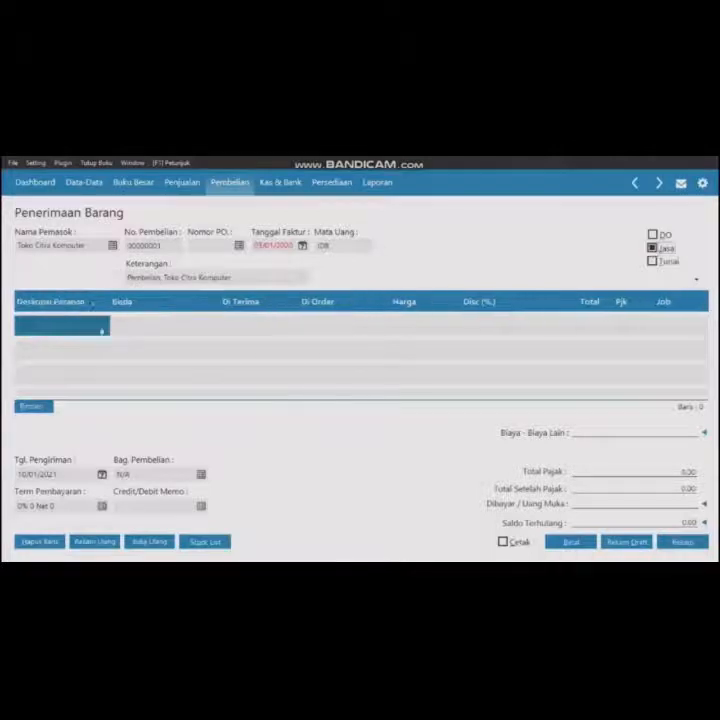
- Add a CPU Komputer line on account 1700-00-030 with quantity 1 and price 1,750,000
{"action": "left_click", "coordinate": [101, 330]}
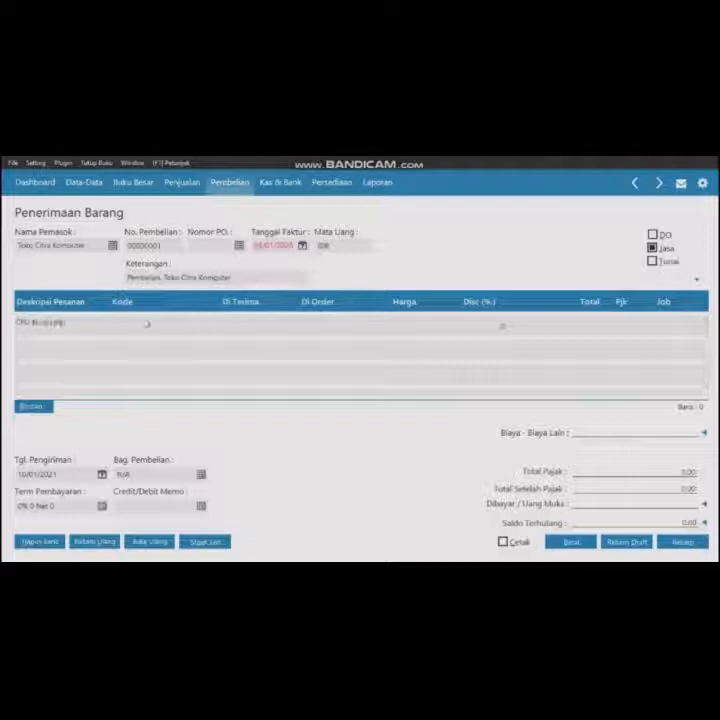
{"action": "double_click", "coordinate": [145, 323]}
{"action": "scroll", "coordinate": [535, 388], "scroll_direction": "down", "scroll_amount": 3}
{"action": "key", "text": "Down"}
{"action": "key", "text": "Down"}
{"action": "key", "text": "Down"}
{"action": "key", "text": "Down"}
{"action": "key", "text": "Down"}
{"action": "key", "text": "Down"}
{"action": "key", "text": "Down"}
{"action": "key", "text": "Down"}
{"action": "key", "text": "Down"}
{"action": "key", "text": "Down"}
{"action": "key", "text": "Down"}
{"action": "key", "text": "Down"}
{"action": "key", "text": "Down"}
{"action": "key", "text": "Down"}
{"action": "key", "text": "Down"}
{"action": "key", "text": "Down"}
{"action": "key", "text": "Down"}
{"action": "key", "text": "Down"}
{"action": "key", "text": "Down"}
{"action": "key", "text": "Down"}
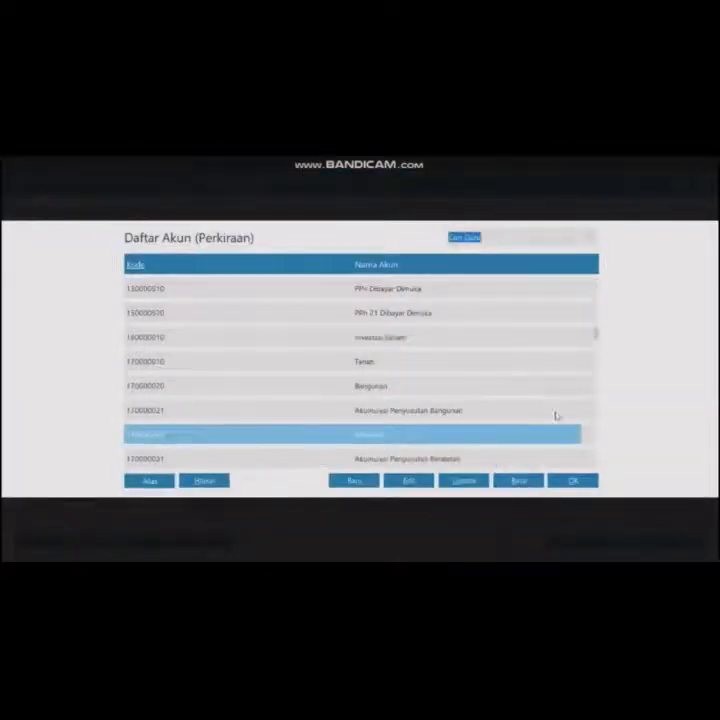
{"action": "key", "text": "Return"}
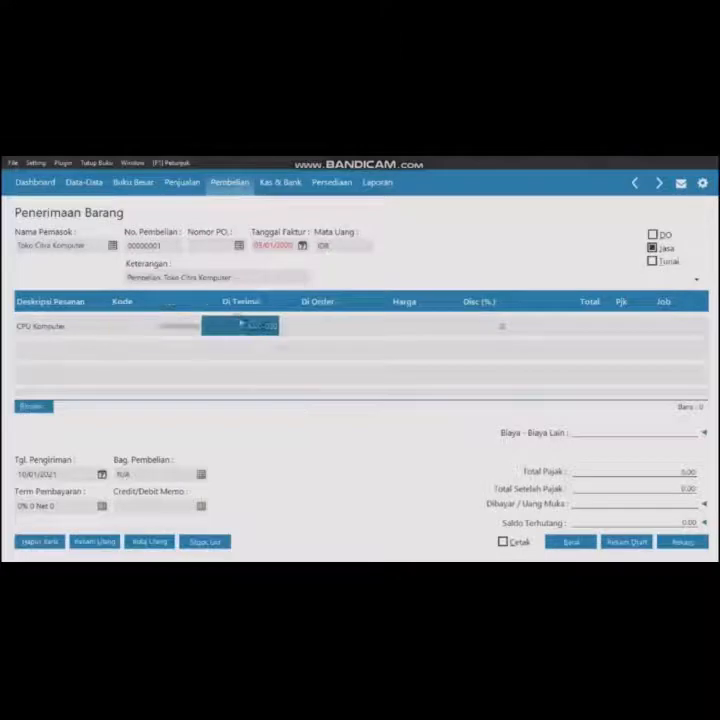
{"action": "left_click", "coordinate": [417, 329]}
{"action": "left_click", "coordinate": [417, 329]}
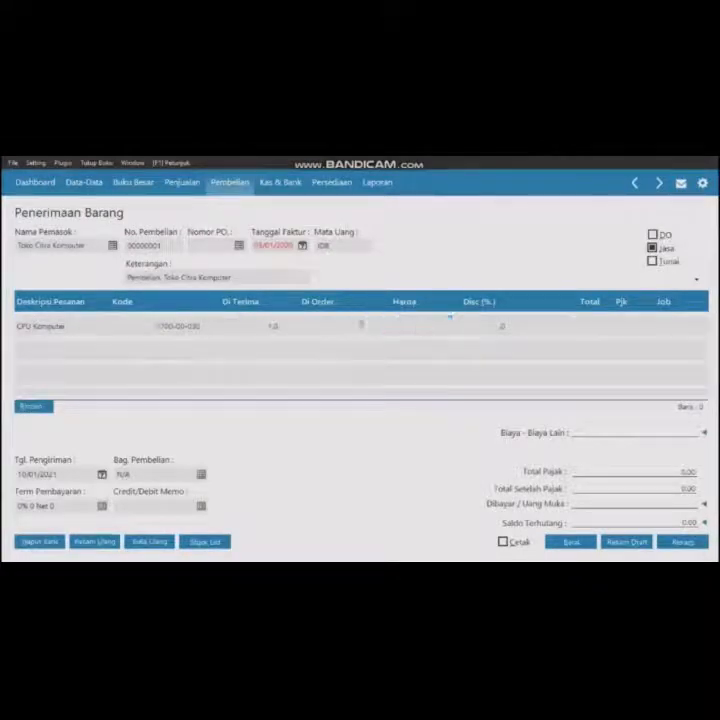
- Apply VAT as the tax on the CPU Komputer line
{"action": "left_click", "coordinate": [604, 332]}
{"action": "left_click", "coordinate": [608, 333]}
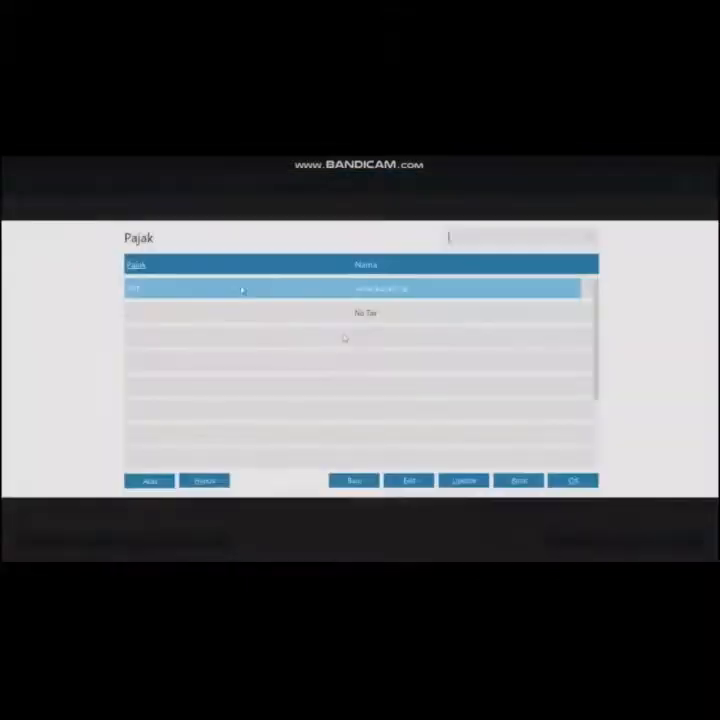
{"action": "left_click", "coordinate": [572, 483]}
- Add a Monitor line on account 1700-00-030 with price 350,000 and VAT
{"action": "double_click", "coordinate": [161, 353]}
{"action": "scroll", "coordinate": [352, 363], "scroll_direction": "down", "scroll_amount": 10}
{"action": "left_click", "coordinate": [352, 363]}
{"action": "left_click", "coordinate": [573, 483]}
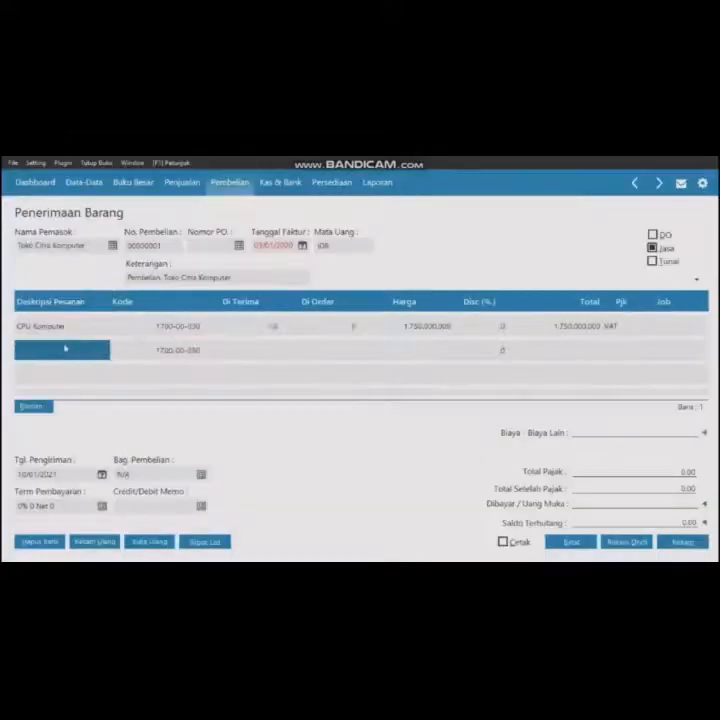
{"action": "left_click", "coordinate": [428, 353]}
{"action": "type", "text": "550000"}
{"action": "double_click", "coordinate": [609, 352]}
{"action": "left_click", "coordinate": [573, 481]}
- Add a Printer line on account 1700-00-030 with quantity 2, price 215,000 and VAT
{"action": "key", "text": "Down"}
{"action": "left_click", "coordinate": [64, 376]}
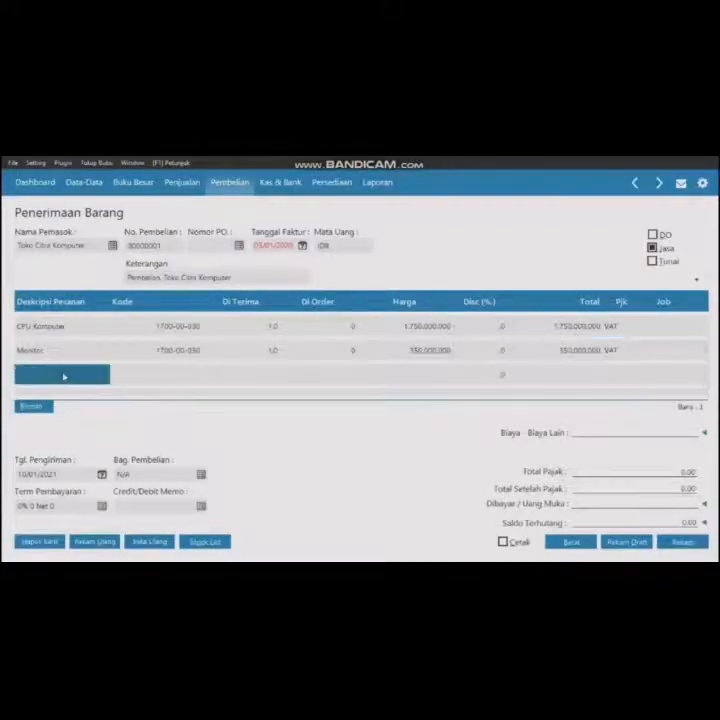
{"action": "double_click", "coordinate": [172, 376]}
{"action": "left_click", "coordinate": [575, 482]}
{"action": "left_click", "coordinate": [276, 378]}
{"action": "type", "text": "3"}
{"action": "left_click", "coordinate": [458, 377]}
{"action": "left_click", "coordinate": [440, 378]}
{"action": "type", "text": "210000000"}
{"action": "left_click", "coordinate": [602, 382]}
{"action": "double_click", "coordinate": [622, 378]}
{"action": "left_click", "coordinate": [575, 481]}
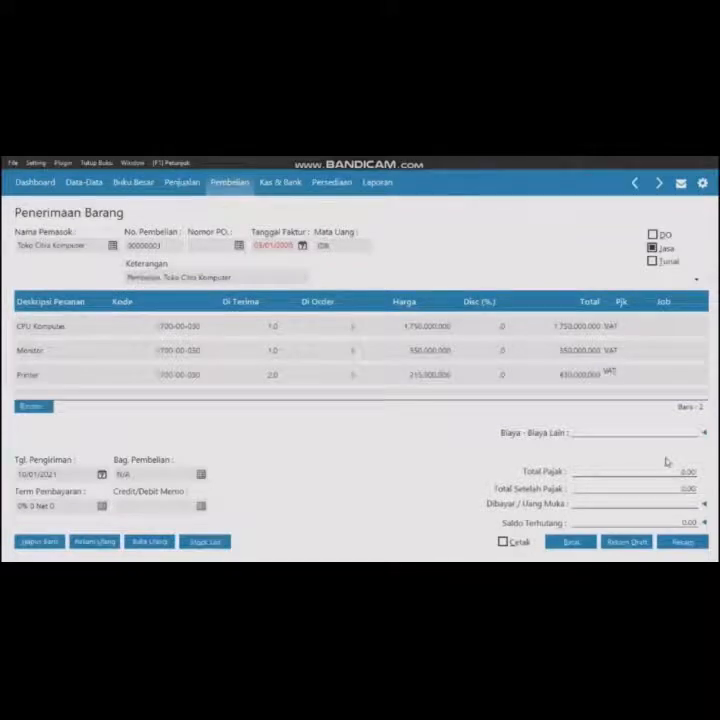
- Set the delivery date to 03/01/2020 and record the Toko Citra Komputer purchase
{"action": "left_click", "coordinate": [613, 370]}
{"action": "type", "text": "3/01/202"}
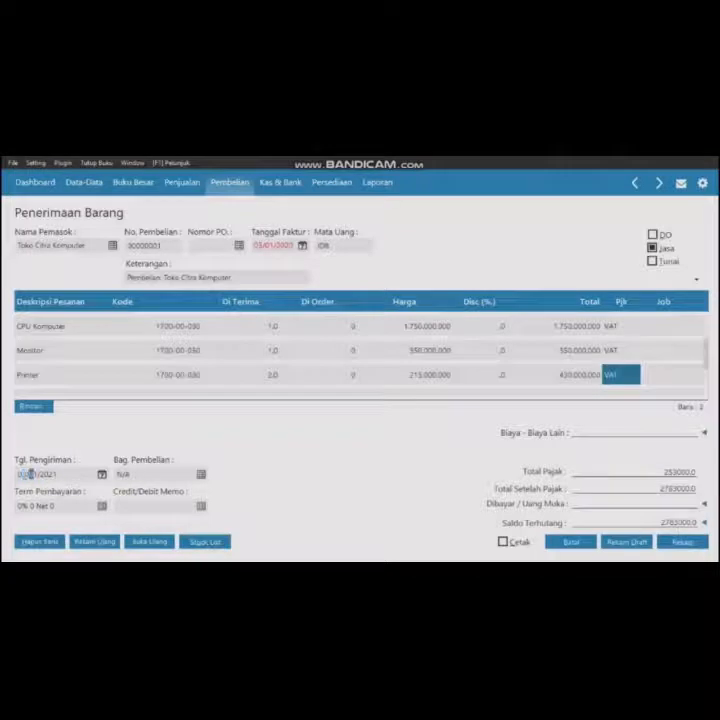
{"action": "type", "text": "0"}
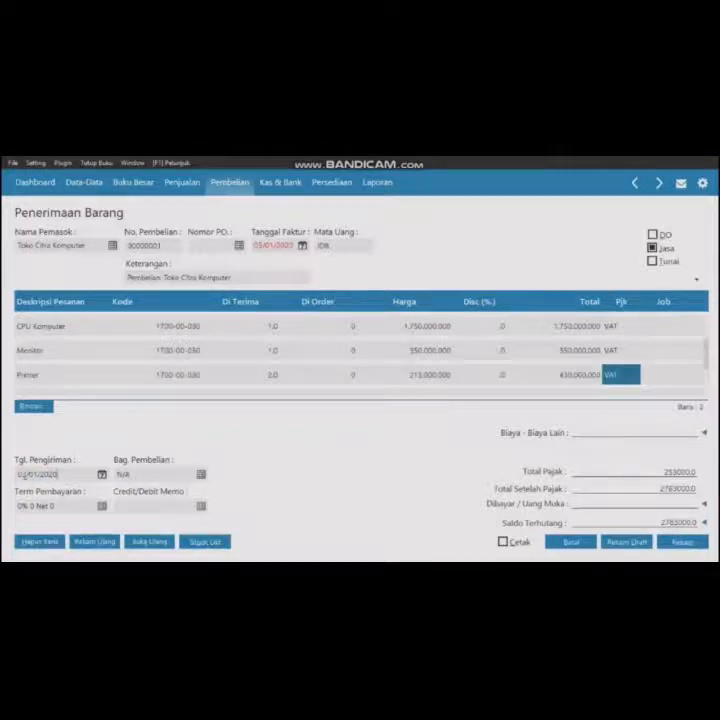
{"action": "left_click", "coordinate": [683, 543]}
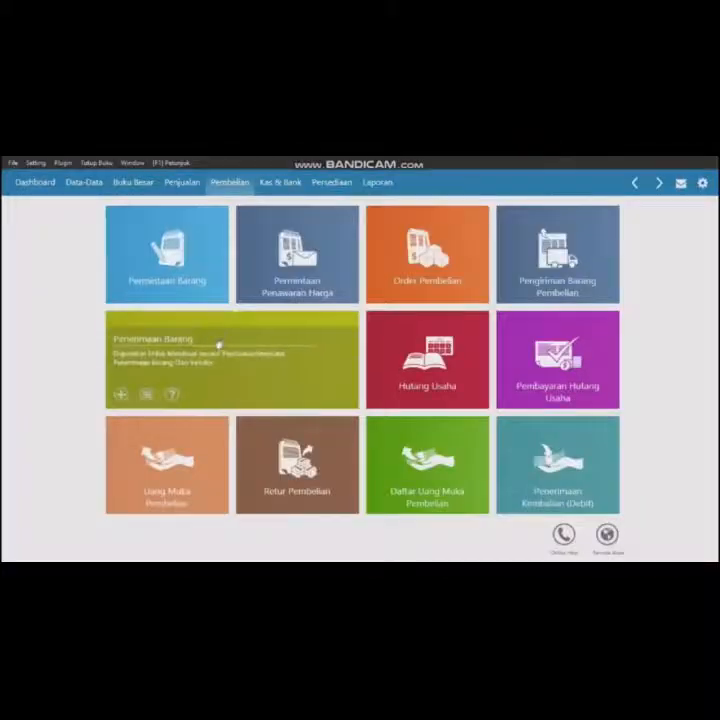
- Start a new Penerimaan Barang purchase with Toko Semangat as the supplier
{"action": "left_click", "coordinate": [219, 344]}
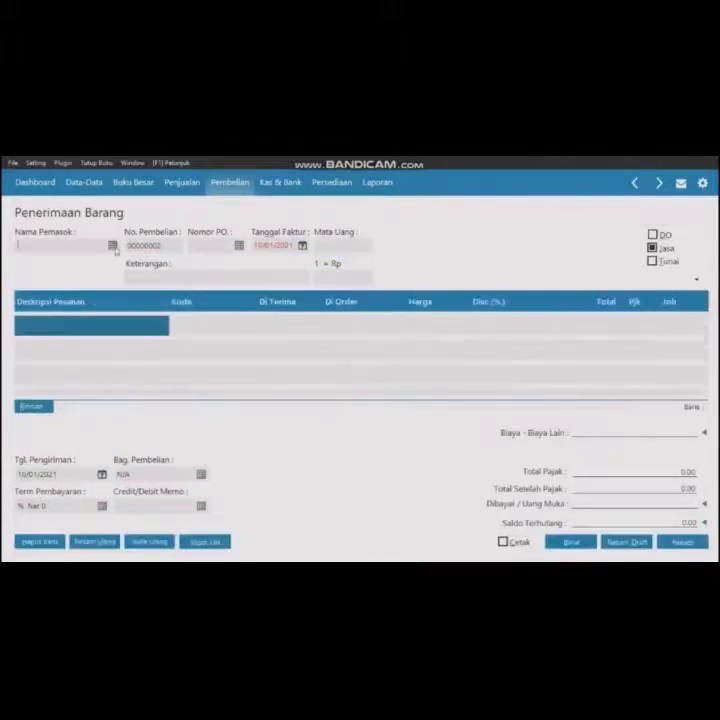
{"action": "left_click", "coordinate": [114, 248]}
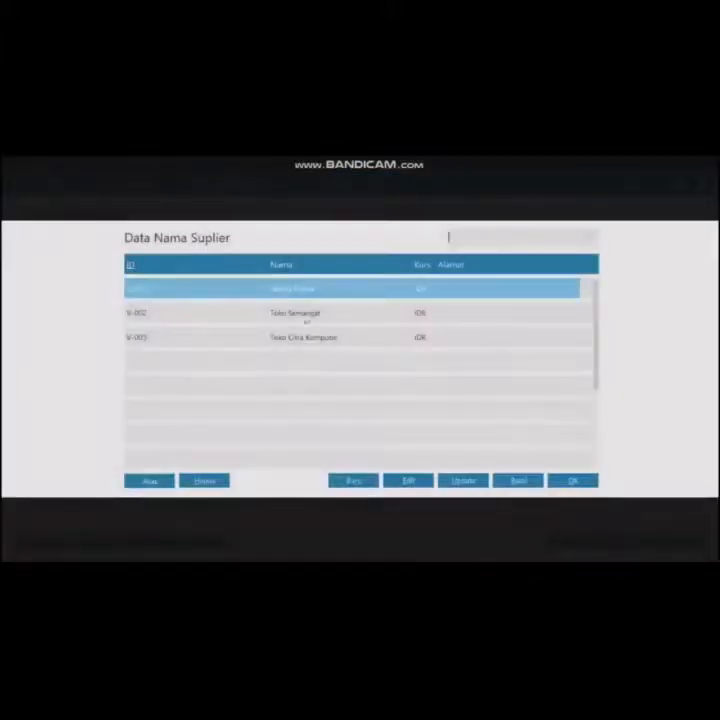
{"action": "left_click", "coordinate": [306, 314]}
{"action": "left_click", "coordinate": [574, 483]}
{"action": "left_click", "coordinate": [281, 264]}
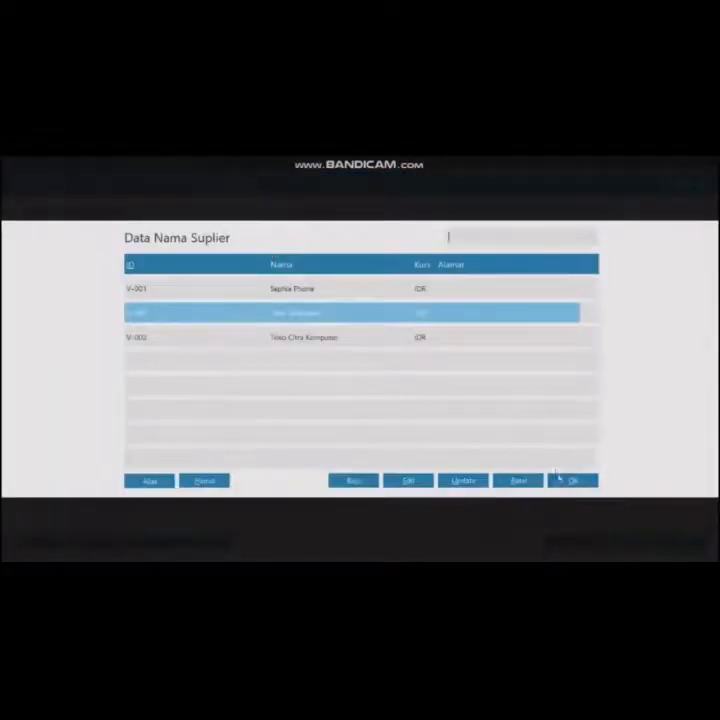
{"action": "left_click", "coordinate": [555, 481]}
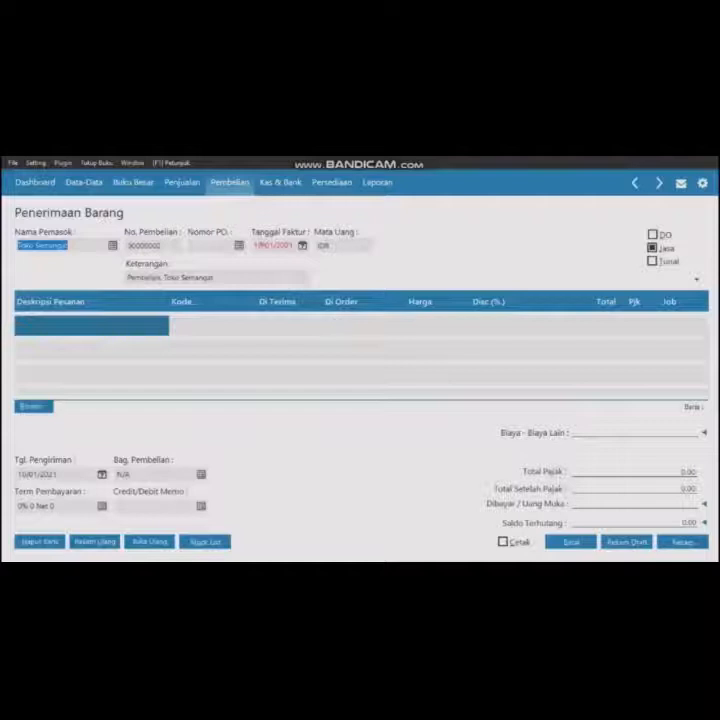
- Set the invoice date to 03/01/2020 and untick Jasa to switch to inventory items
{"action": "left_click", "coordinate": [258, 243]}
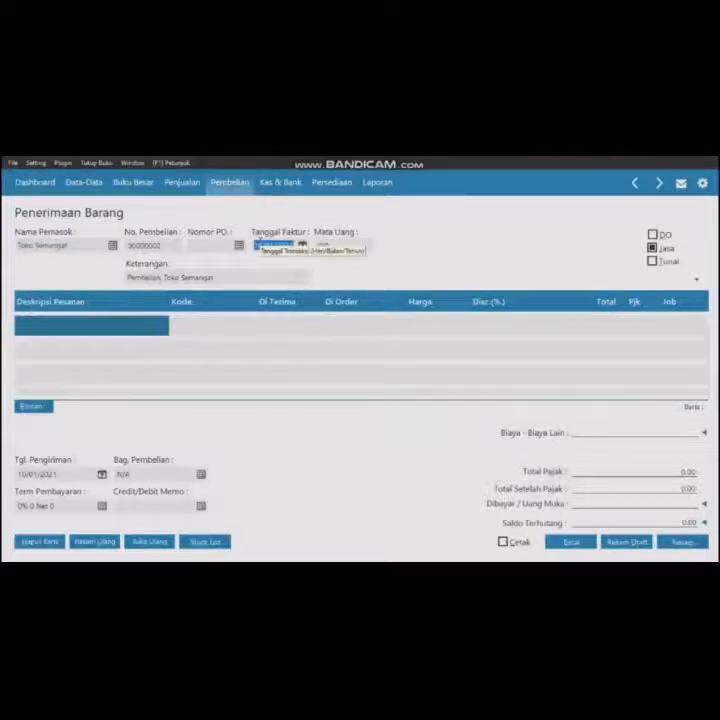
{"action": "type", "text": "01/01/"}
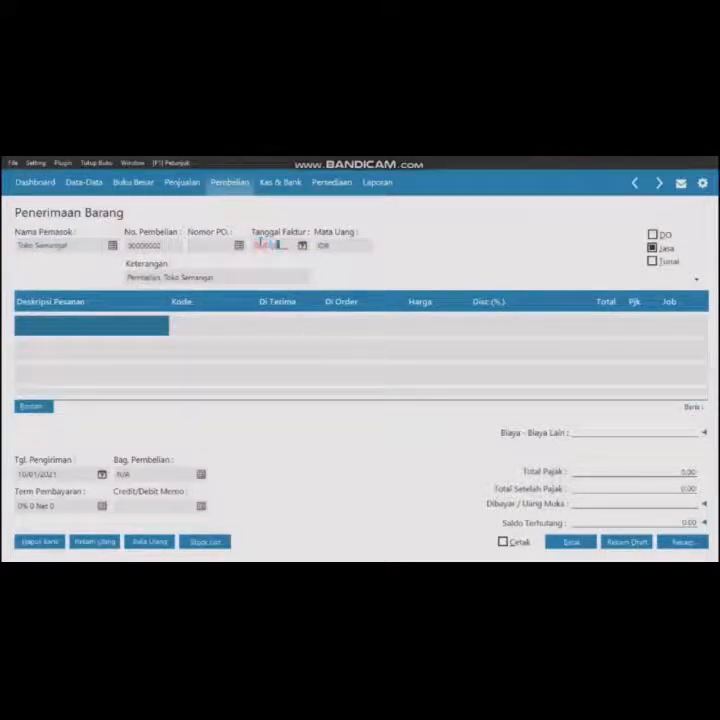
{"action": "type", "text": "2021"}
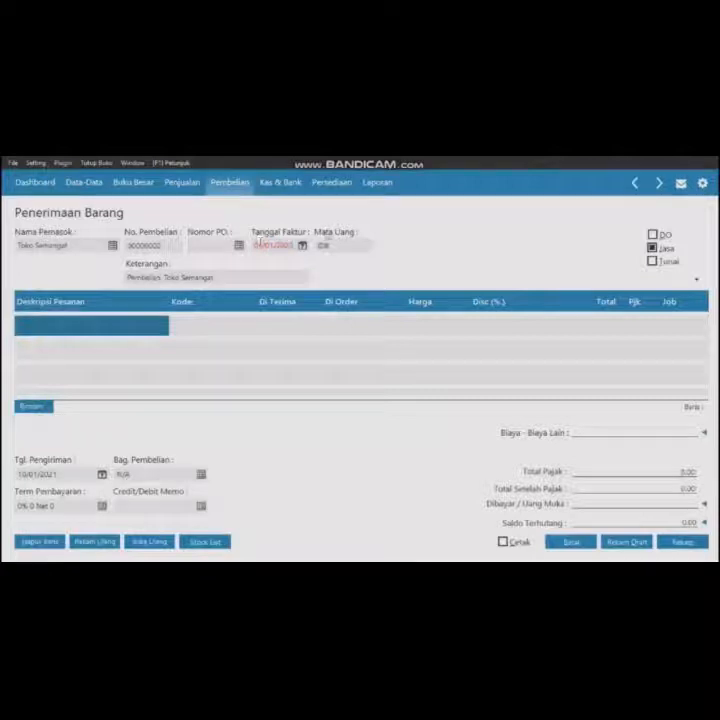
{"action": "left_click", "coordinate": [653, 248]}
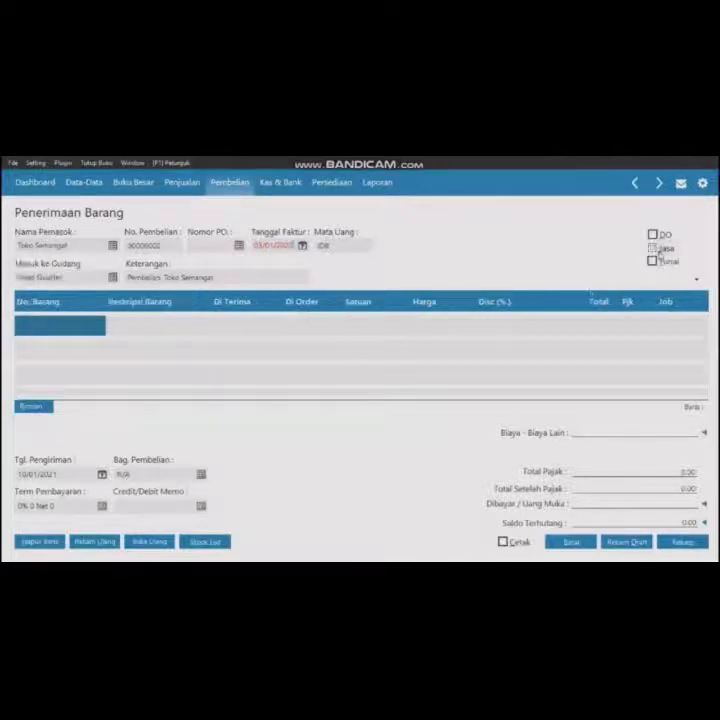
- Add a Baterai Samsung (B-001) line with quantity 10 and price 55,000
{"action": "double_click", "coordinate": [70, 324]}
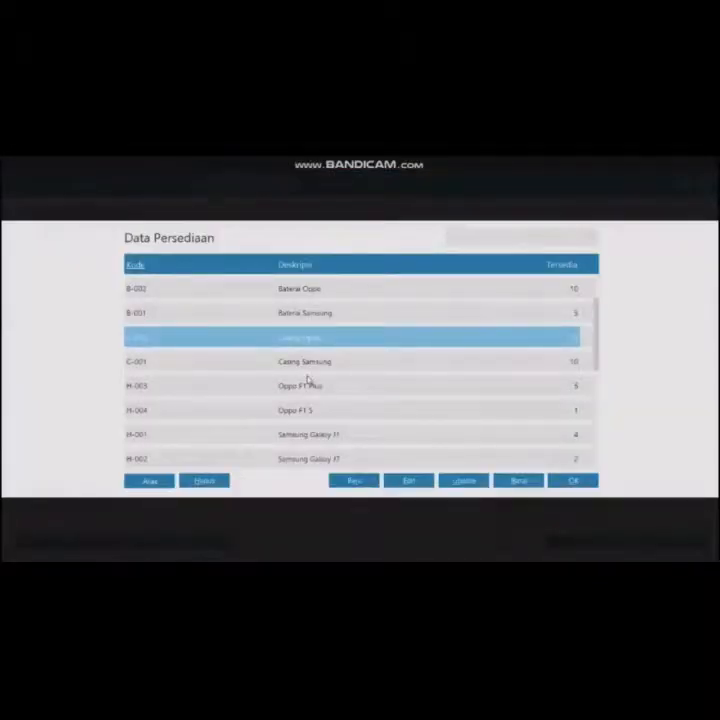
{"action": "key", "text": "Up"}
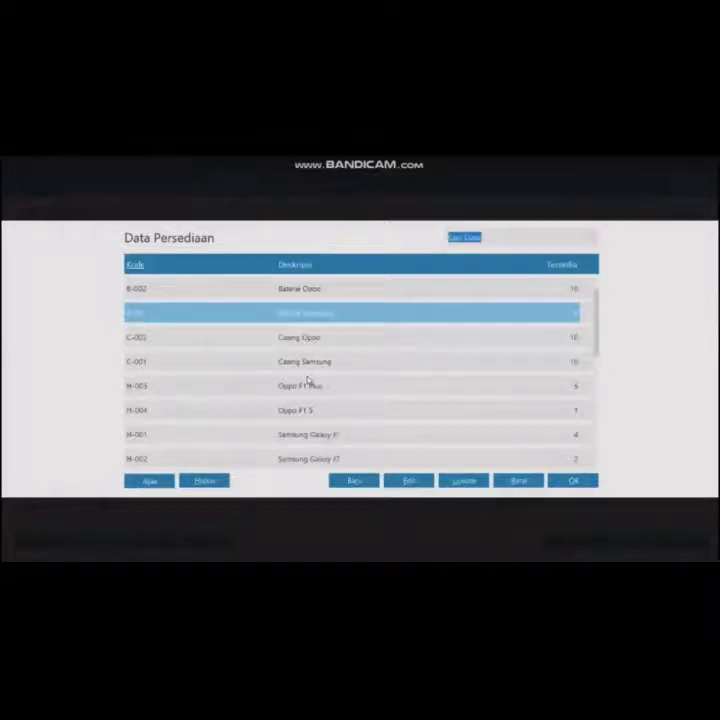
{"action": "left_click", "coordinate": [570, 488]}
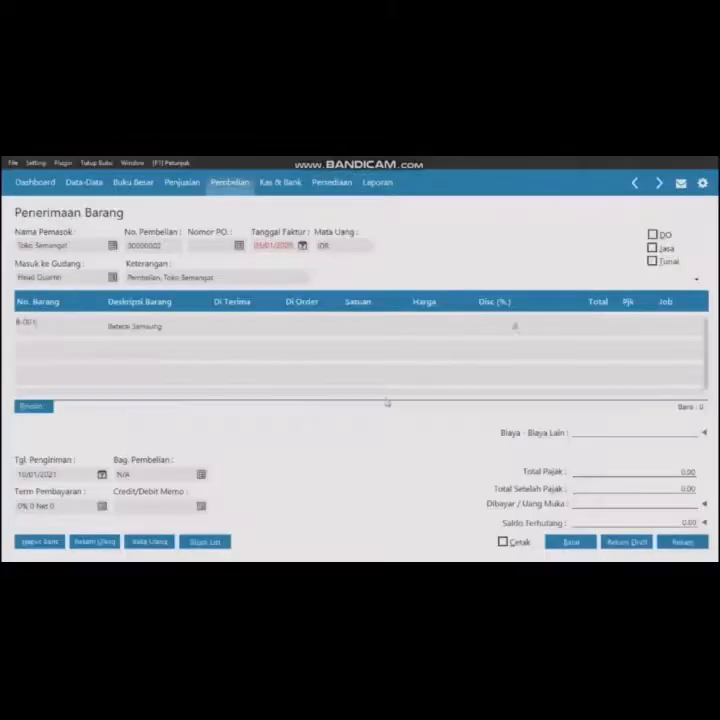
{"action": "left_click", "coordinate": [227, 328]}
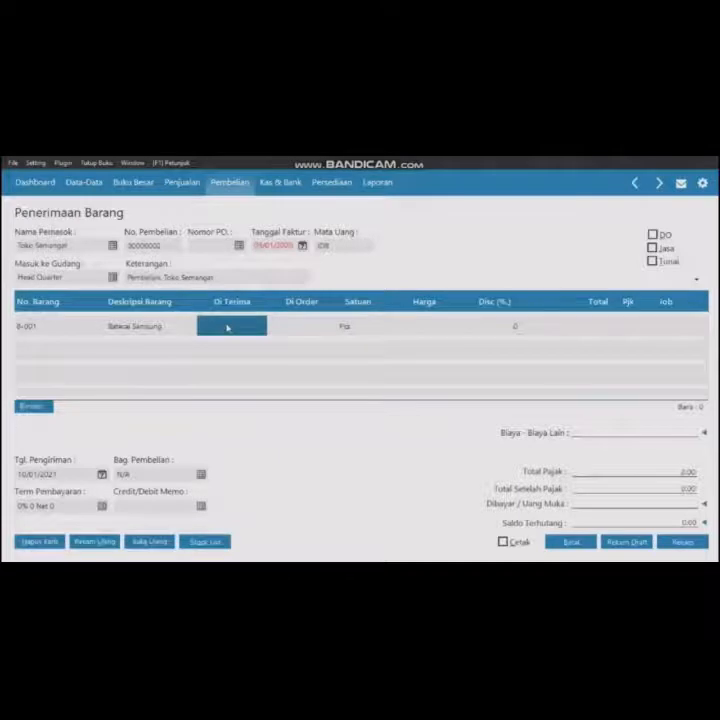
{"action": "left_click", "coordinate": [203, 323]}
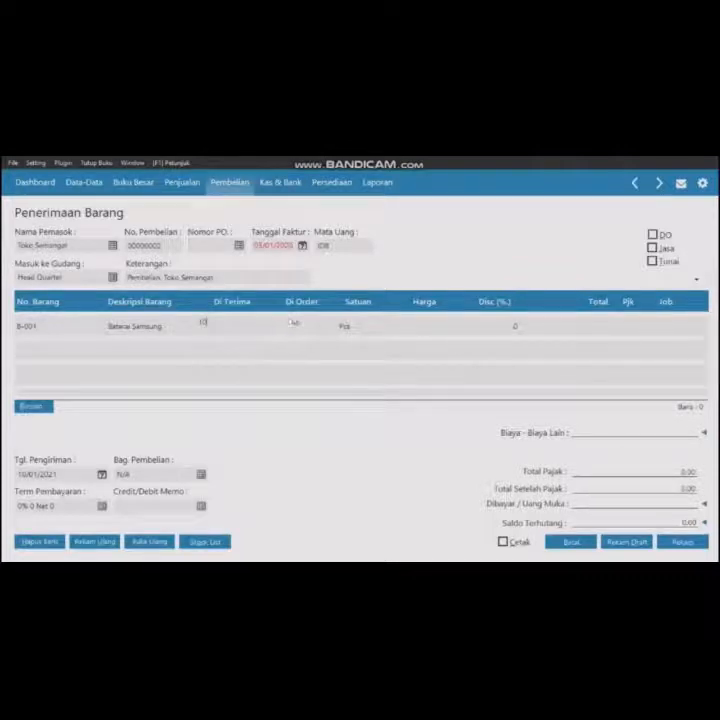
{"action": "type", "text": "10"}
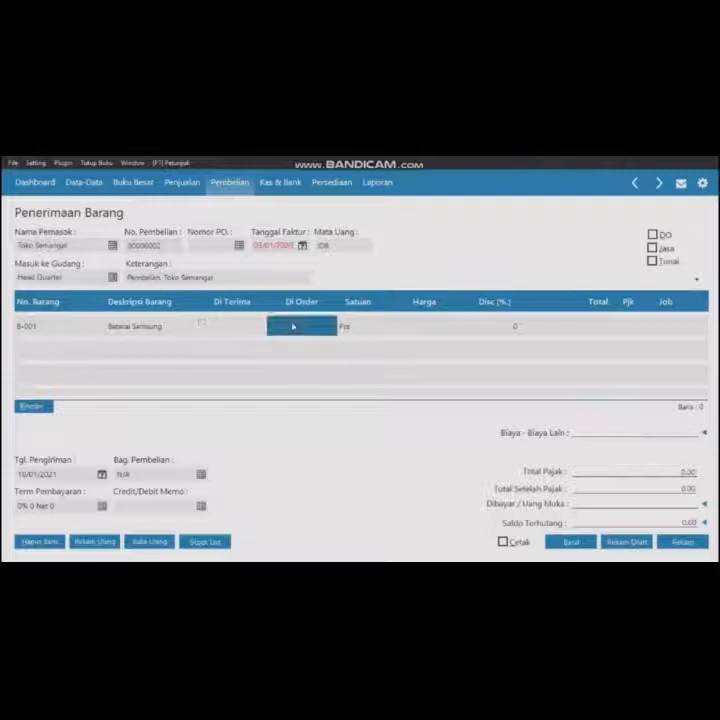
{"action": "left_click", "coordinate": [426, 328]}
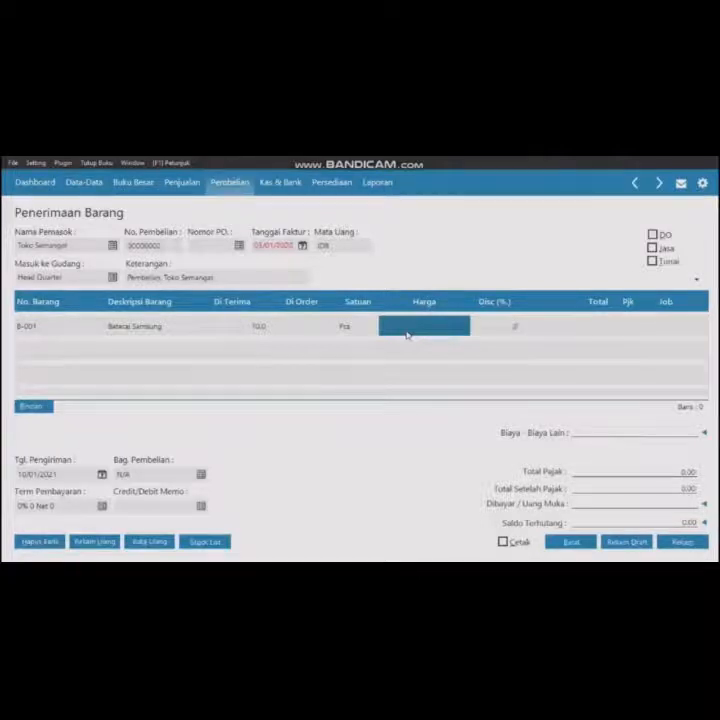
{"action": "type", "text": "55."}
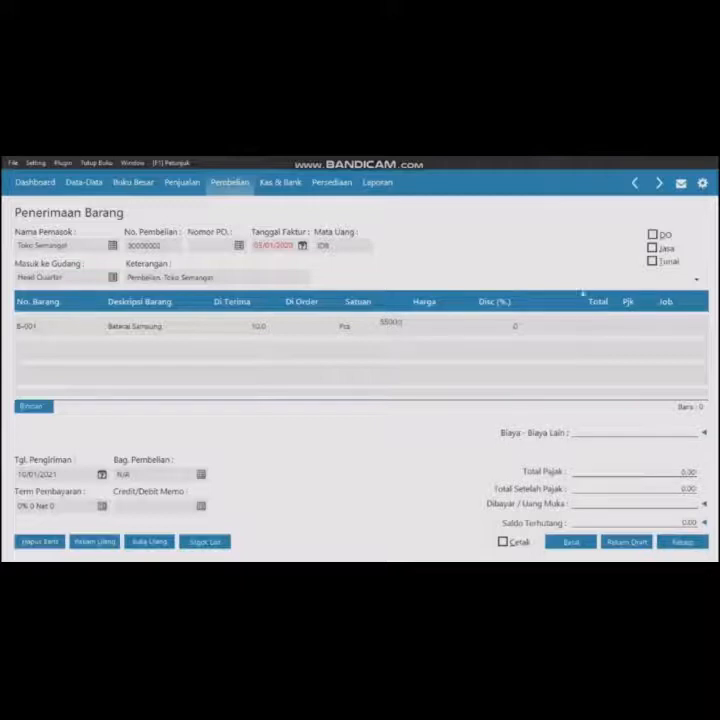
{"action": "type", "text": "000.000"}
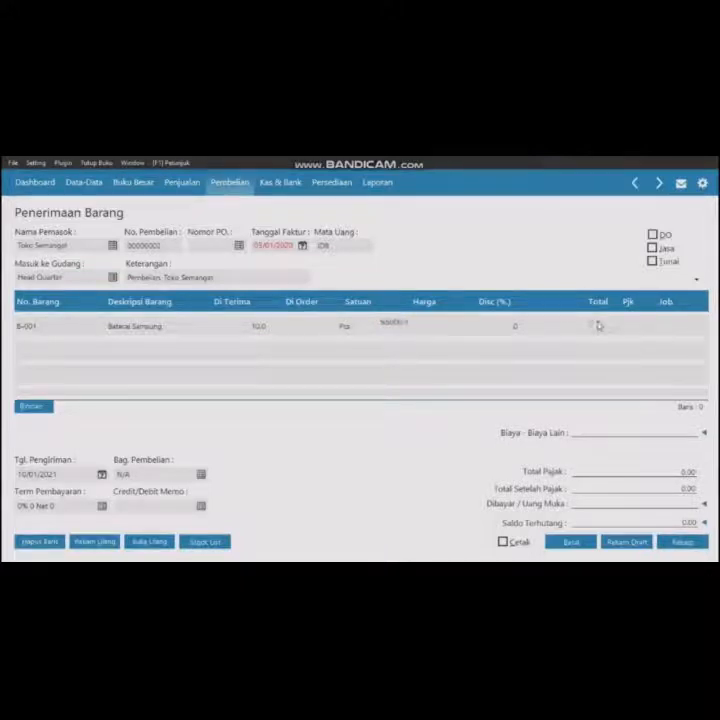
{"action": "left_click", "coordinate": [599, 326]}
{"action": "left_click", "coordinate": [623, 326]}
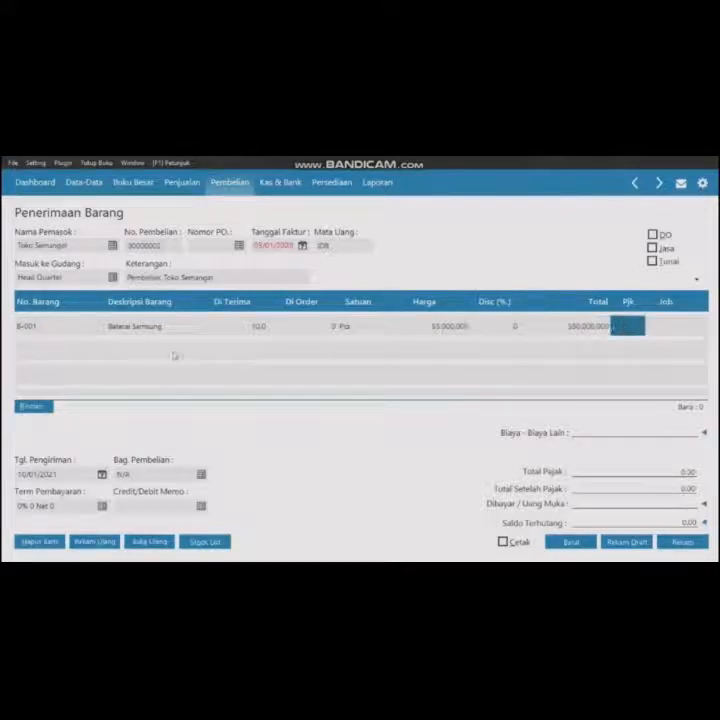
- Add a Baterai Oppo (B-002) line with quantity 5 and price 55,000
{"action": "double_click", "coordinate": [41, 348]}
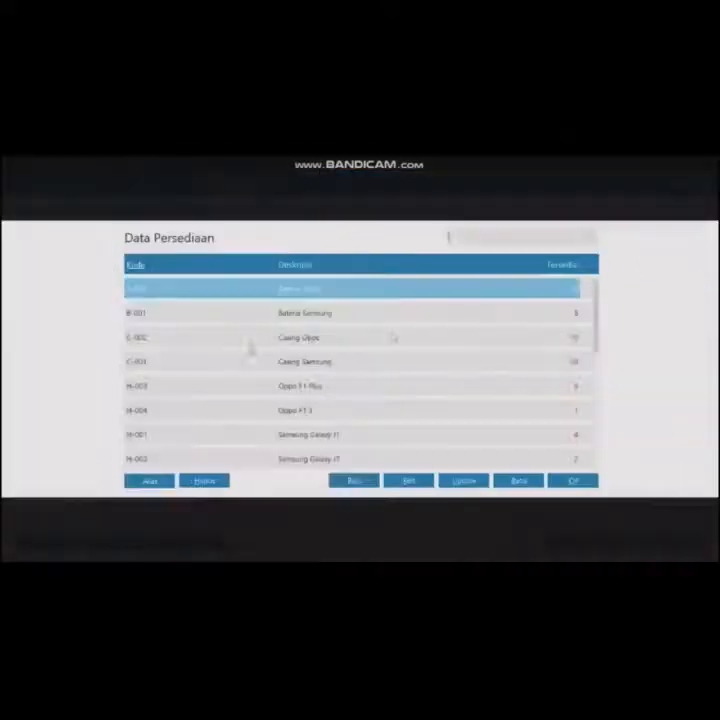
{"action": "left_click", "coordinate": [574, 479]}
{"action": "left_click", "coordinate": [438, 360]}
{"action": "type", "text": "55000000"}
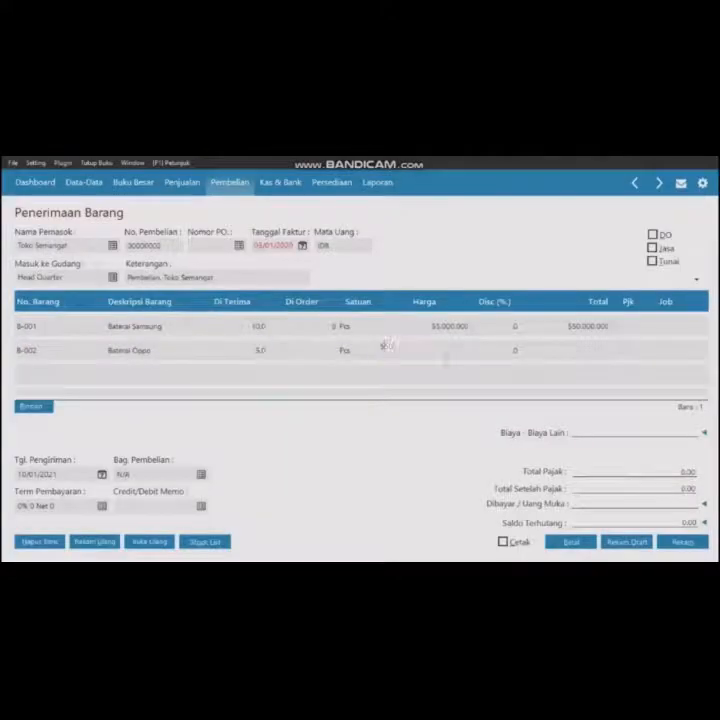
{"action": "left_click", "coordinate": [585, 356]}
- Add an Oppo F1 S (H-004) line with quantity 3 and price 3,000,000
{"action": "key", "text": "Down"}
{"action": "double_click", "coordinate": [27, 378]}
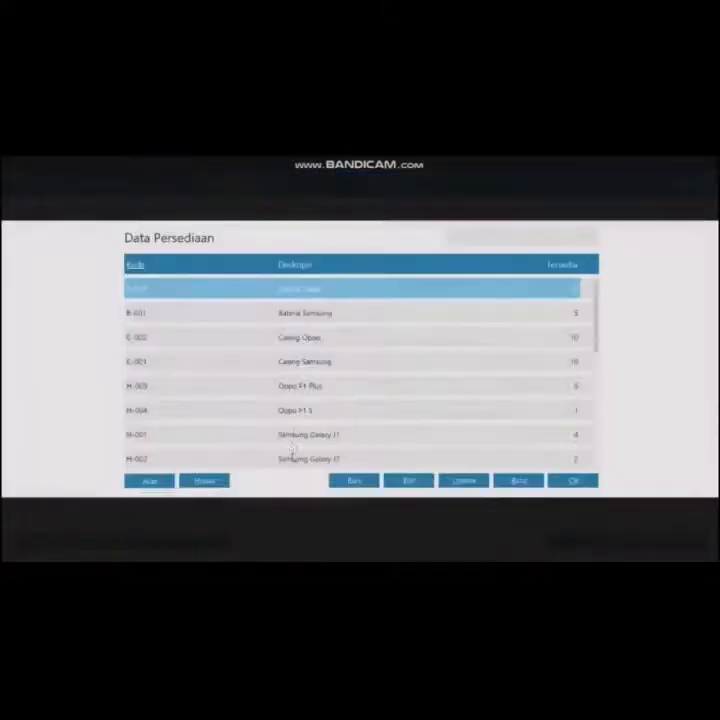
{"action": "left_click", "coordinate": [300, 411]}
{"action": "left_click", "coordinate": [571, 481]}
{"action": "left_click", "coordinate": [259, 376]}
{"action": "type", "text": "5"}
{"action": "left_click", "coordinate": [456, 373]}
{"action": "type", "text": "3.000.000"}
{"action": "key", "text": "Tab"}
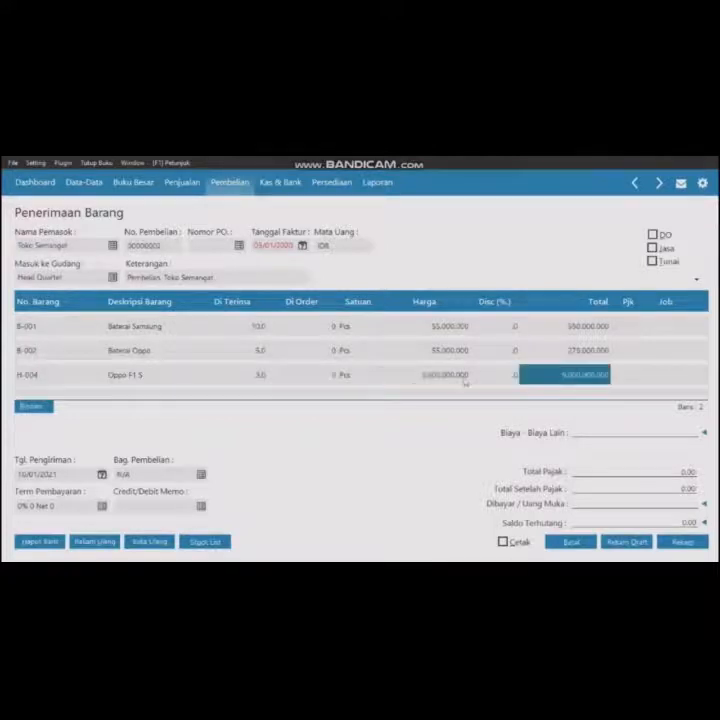
- Add a Samsung Galaxy J7 (H-002) line with quantity 2 and price 2,800,000
{"action": "key", "text": "Down"}
{"action": "double_click", "coordinate": [53, 381]}
{"action": "left_click", "coordinate": [300, 458]}
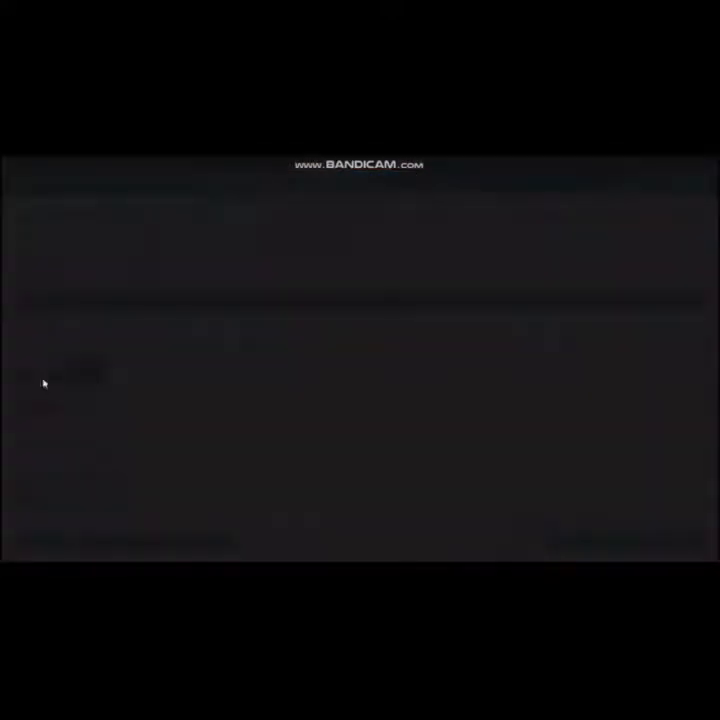
{"action": "left_click", "coordinate": [571, 481]}
{"action": "left_click", "coordinate": [275, 376]}
{"action": "left_click", "coordinate": [246, 377]}
{"action": "type", "text": "5"}
{"action": "left_click", "coordinate": [438, 374]}
{"action": "type", "text": "2800000000"}
{"action": "left_click", "coordinate": [569, 378]}
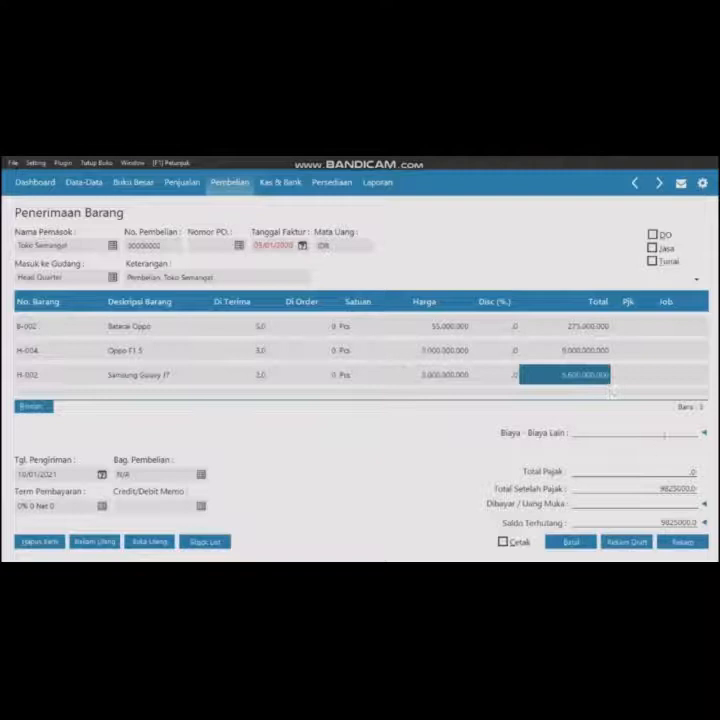
- Add other costs of 100,000 posted to the Biaya atas Pengiriman Barang account
{"action": "left_click", "coordinate": [703, 433]}
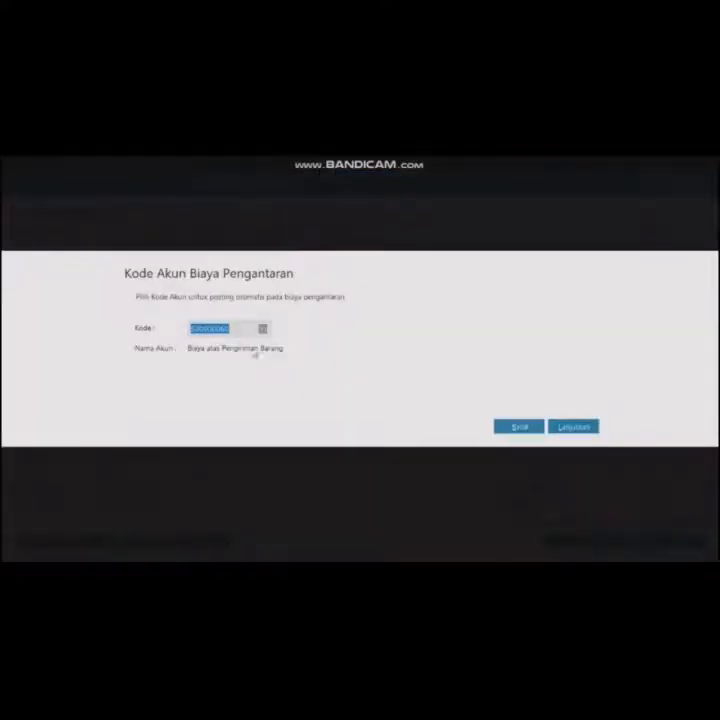
{"action": "left_click", "coordinate": [572, 427]}
{"action": "type", "text": "100.000.000"}
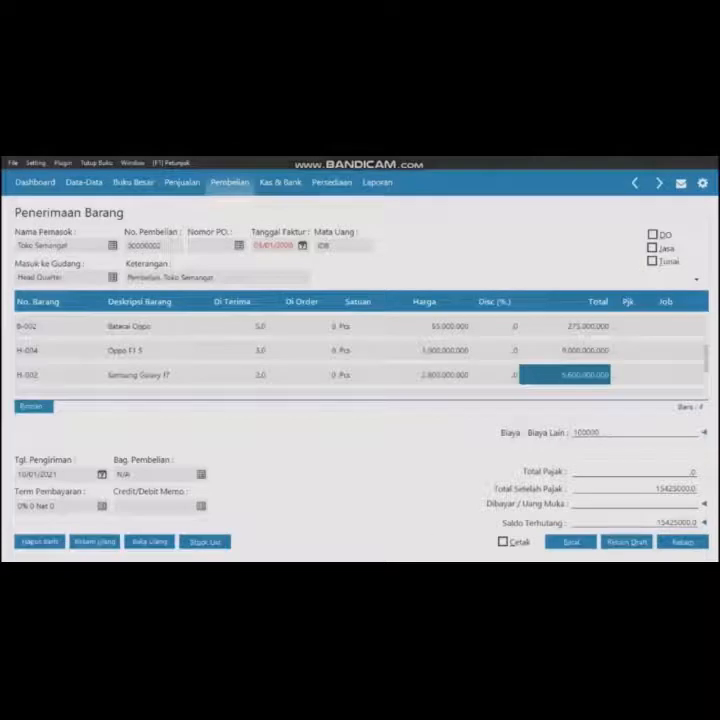
- Change the shipping date of the Toko Semangat goods receipt and record the transaction
{"action": "left_click", "coordinate": [22, 474]}
{"action": "type", "text": "5"}
{"action": "key", "text": "BackSpace"}
{"action": "type", "text": "501"}
{"action": "key", "text": "Left"}
{"action": "key", "text": "Left"}
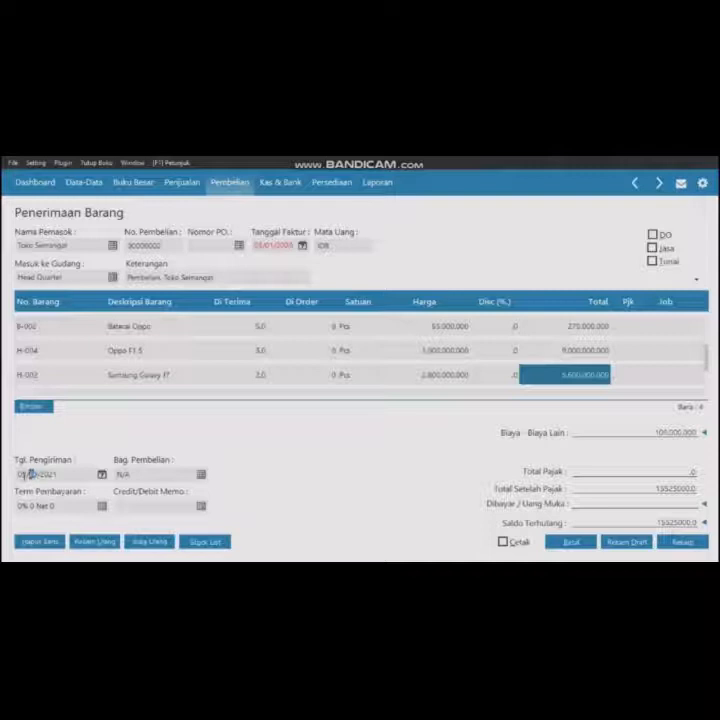
{"action": "type", "text": "12021"}
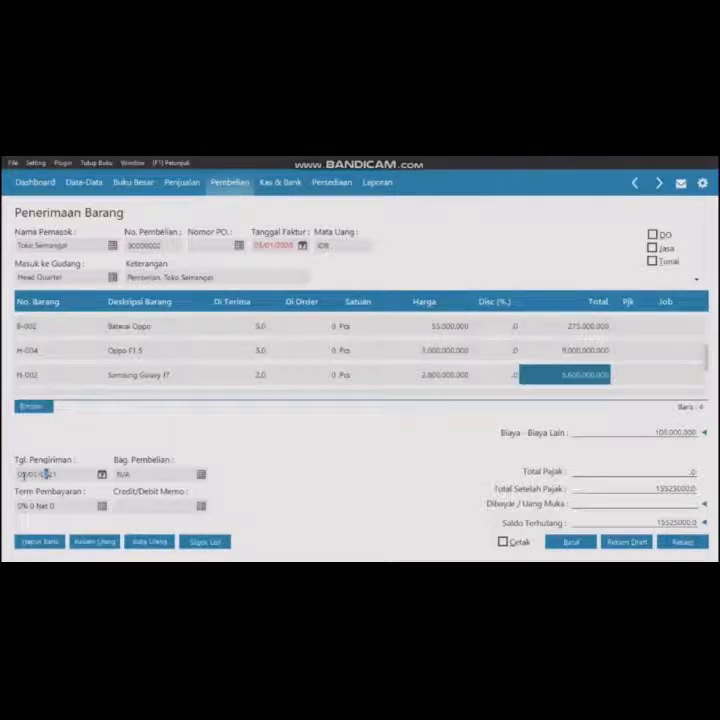
{"action": "left_click", "coordinate": [697, 545]}
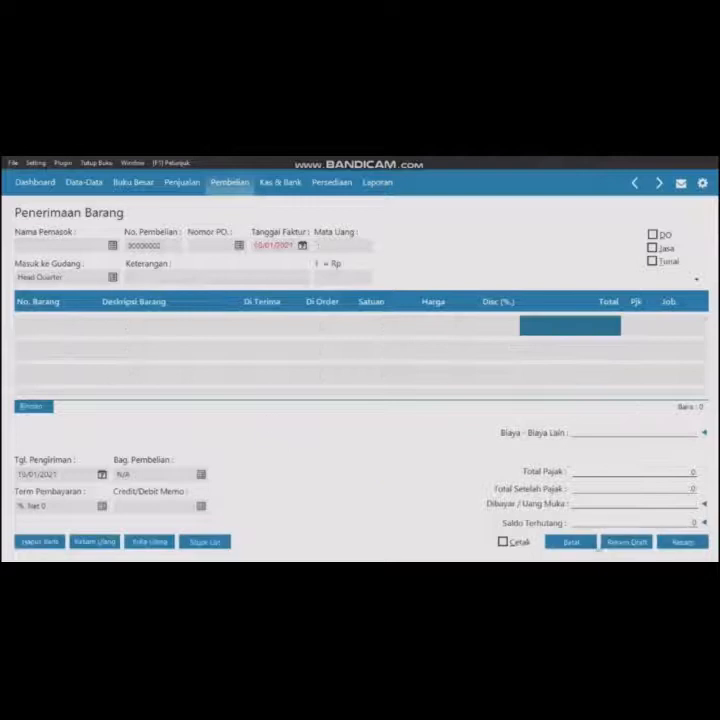
- Close the goods receipt form and open a new cash disbursement (Kas Keluar) form
{"action": "left_click", "coordinate": [590, 542]}
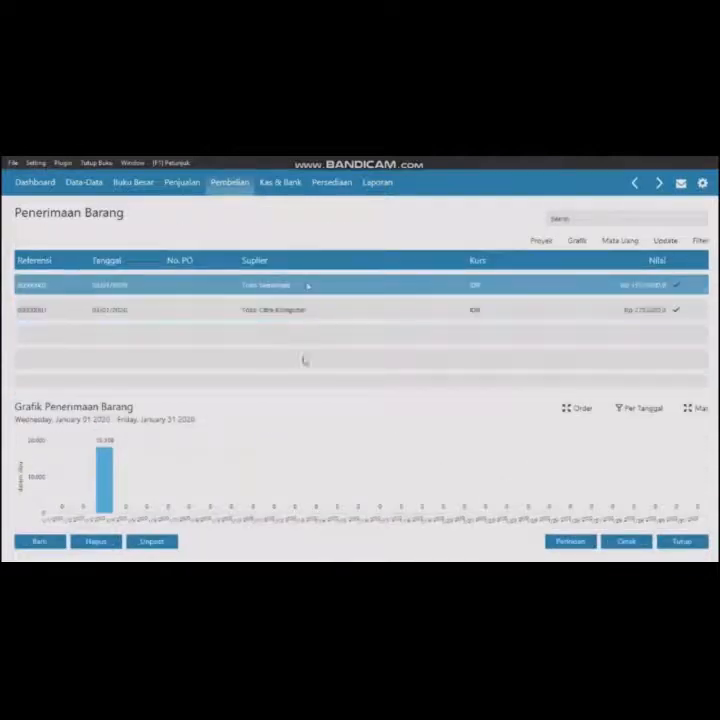
{"action": "left_click", "coordinate": [225, 182]}
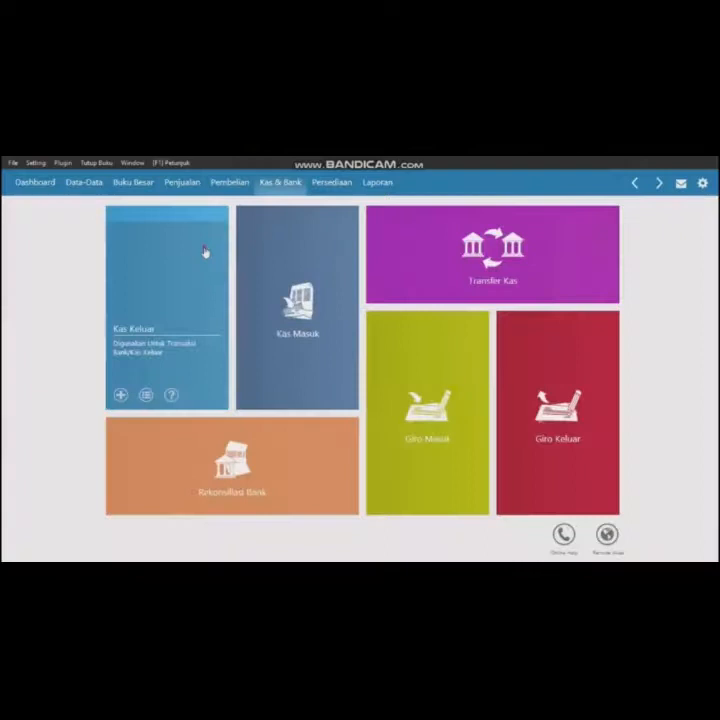
{"action": "left_click", "coordinate": [206, 252]}
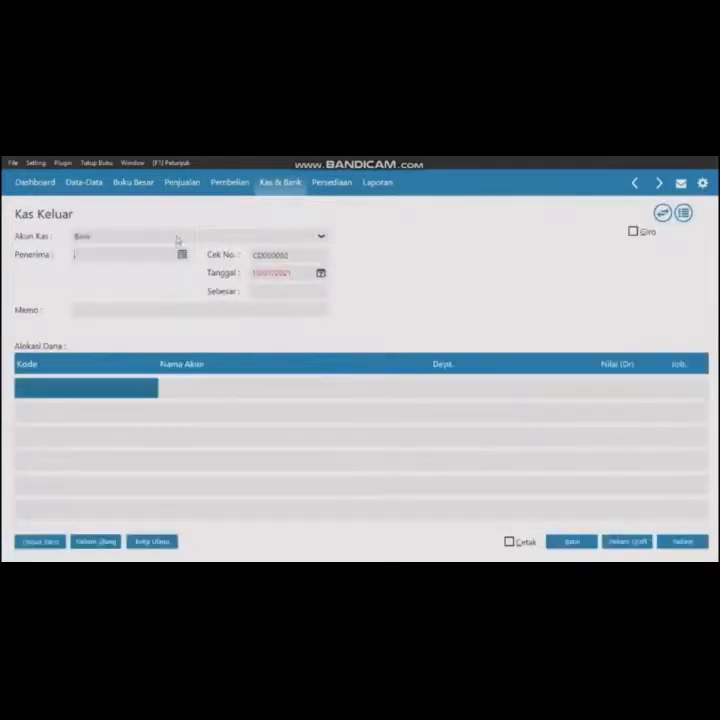
- Choose the Kas cash account and create a new Employee name record with the employee's name for the recipient
{"action": "left_click", "coordinate": [177, 237]}
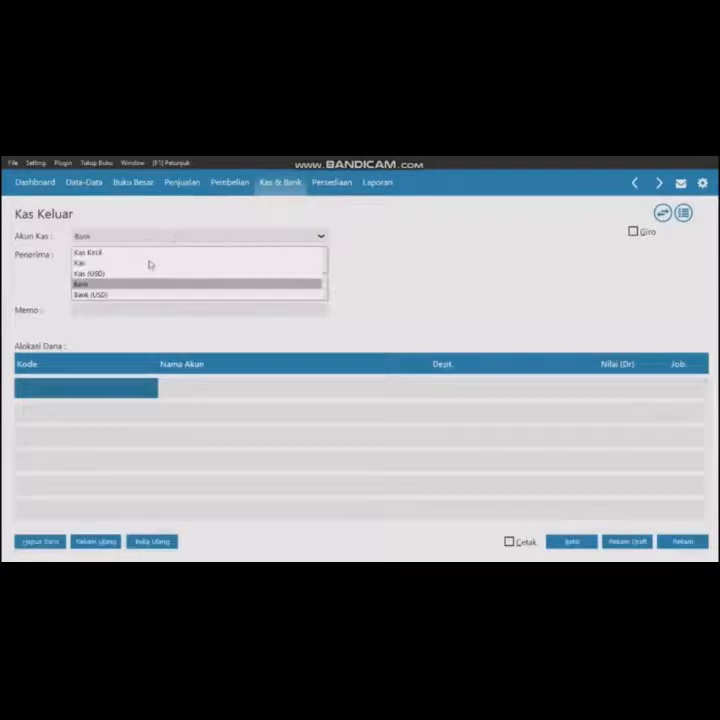
{"action": "left_click", "coordinate": [150, 261]}
{"action": "left_click", "coordinate": [182, 257]}
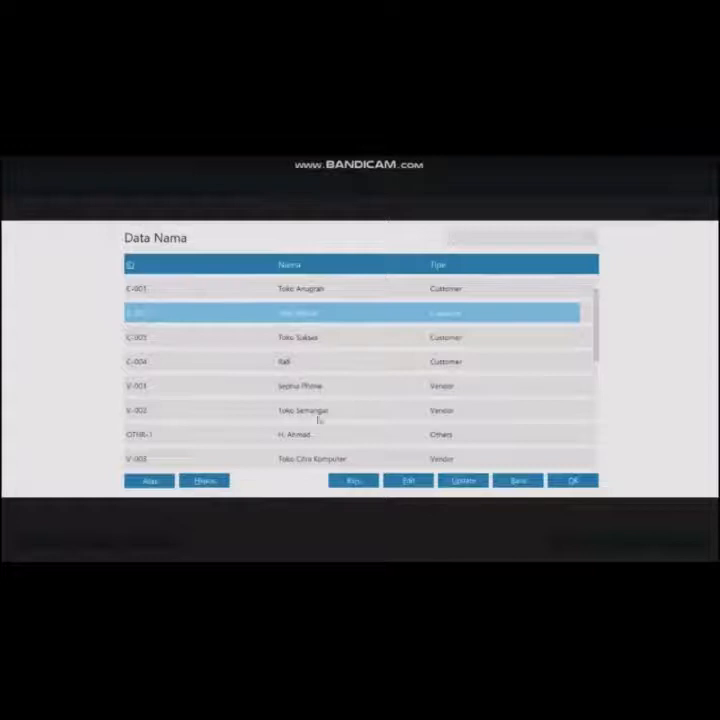
{"action": "left_click", "coordinate": [343, 481]}
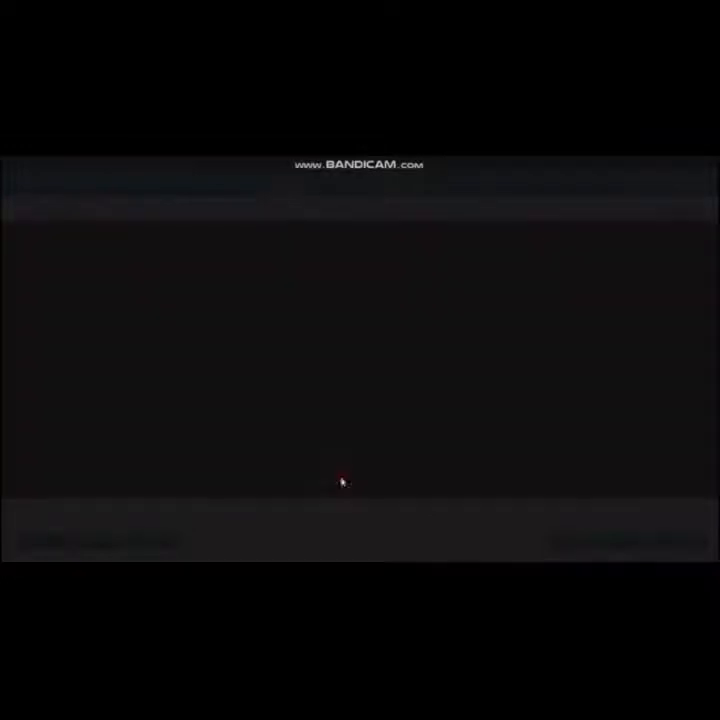
{"action": "left_click", "coordinate": [262, 265]}
{"action": "left_click", "coordinate": [244, 318]}
{"action": "left_click", "coordinate": [225, 246]}
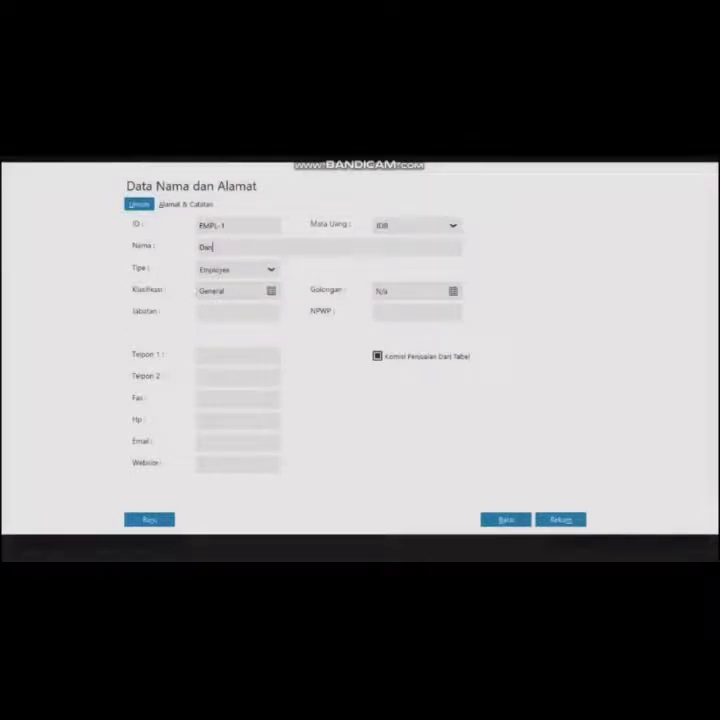
{"action": "type", "text": "Dani"}
{"action": "left_click", "coordinate": [563, 521]}
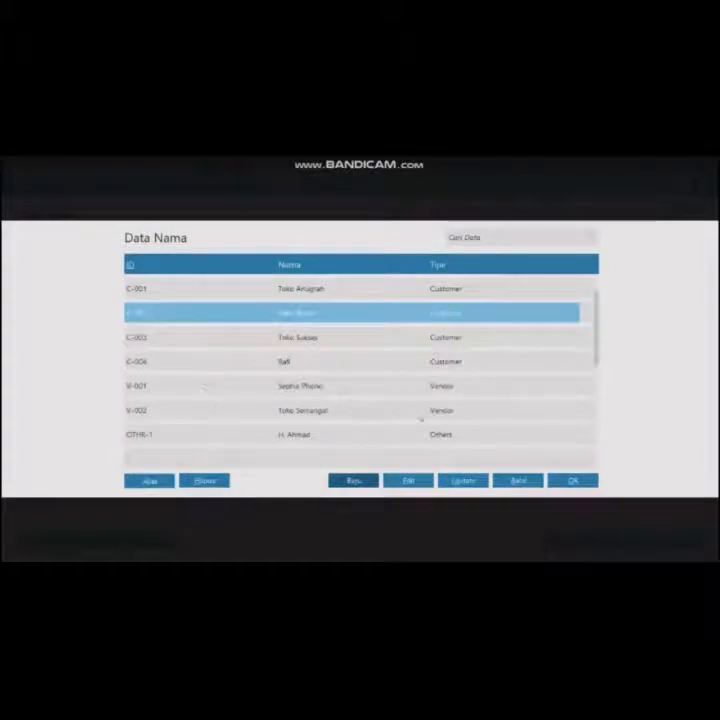
- Pick the new employee as recipient and set the payment date to 03/01/2020
{"action": "left_click", "coordinate": [596, 402]}
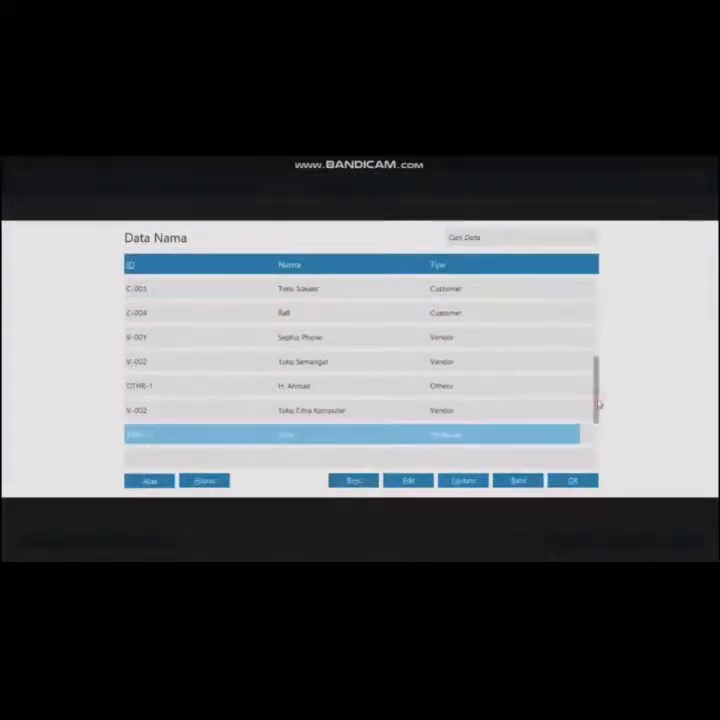
{"action": "left_click", "coordinate": [573, 481]}
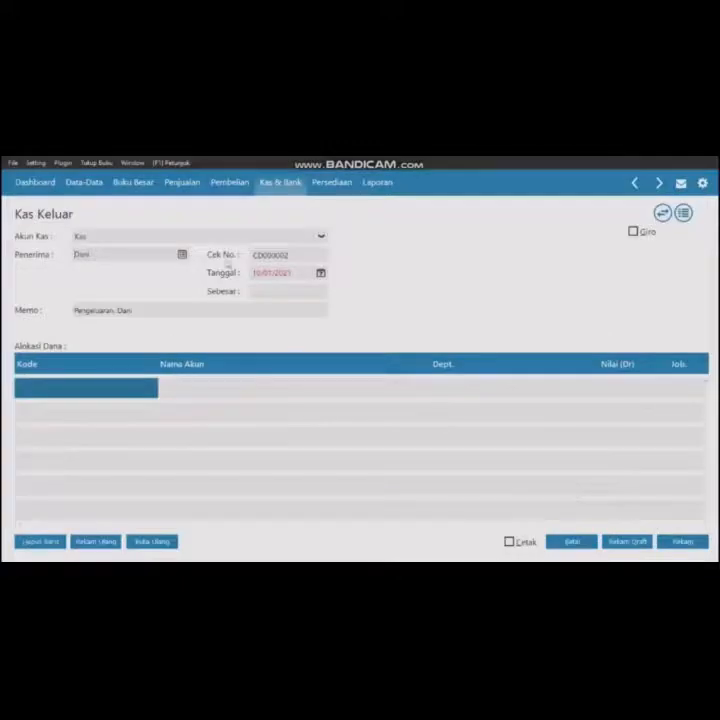
{"action": "double_click", "coordinate": [258, 274]}
{"action": "type", "text": "01012020"}
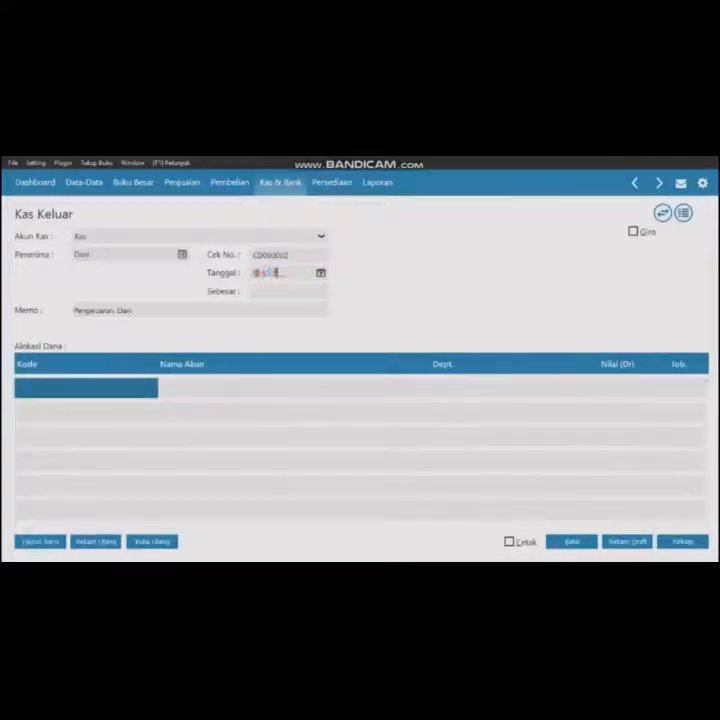
- Allocate 1,125,000 to the Listrik, Air dan Telpon account (6100-00-025) on the first line
{"action": "left_click", "coordinate": [143, 386]}
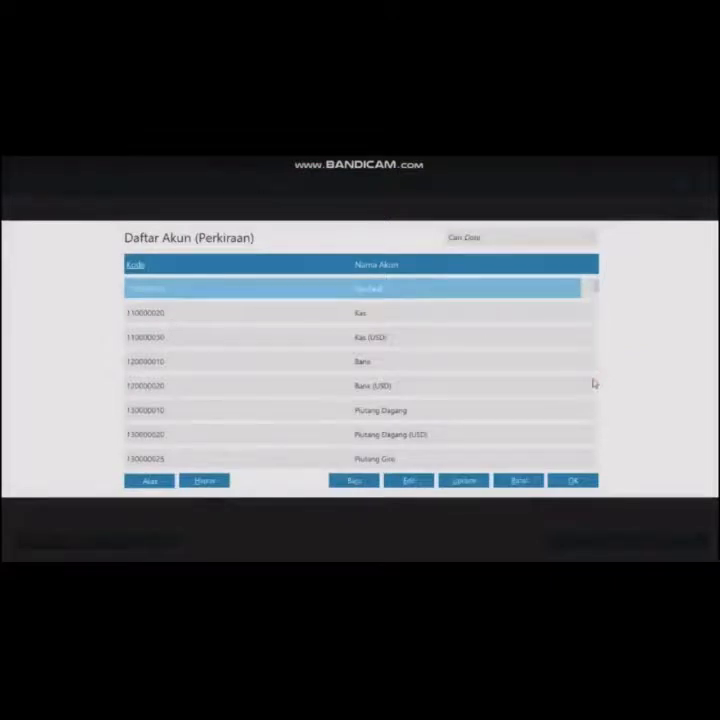
{"action": "key", "text": "Down"}
{"action": "key", "text": "Down"}
{"action": "key", "text": "Down"}
{"action": "key", "text": "Down"}
{"action": "key", "text": "Down"}
{"action": "key", "text": "Down"}
{"action": "key", "text": "Down"}
{"action": "key", "text": "Down"}
{"action": "key", "text": "Down"}
{"action": "key", "text": "Down"}
{"action": "key", "text": "Down"}
{"action": "key", "text": "Down"}
{"action": "key", "text": "Down"}
{"action": "key", "text": "Down"}
{"action": "key", "text": "Down"}
{"action": "key", "text": "Down"}
{"action": "key", "text": "Down"}
{"action": "key", "text": "Down"}
{"action": "key", "text": "Down"}
{"action": "key", "text": "Down"}
{"action": "key", "text": "Down"}
{"action": "key", "text": "Down"}
{"action": "key", "text": "Down"}
{"action": "key", "text": "Down"}
{"action": "key", "text": "Down"}
{"action": "key", "text": "Down"}
{"action": "key", "text": "Down"}
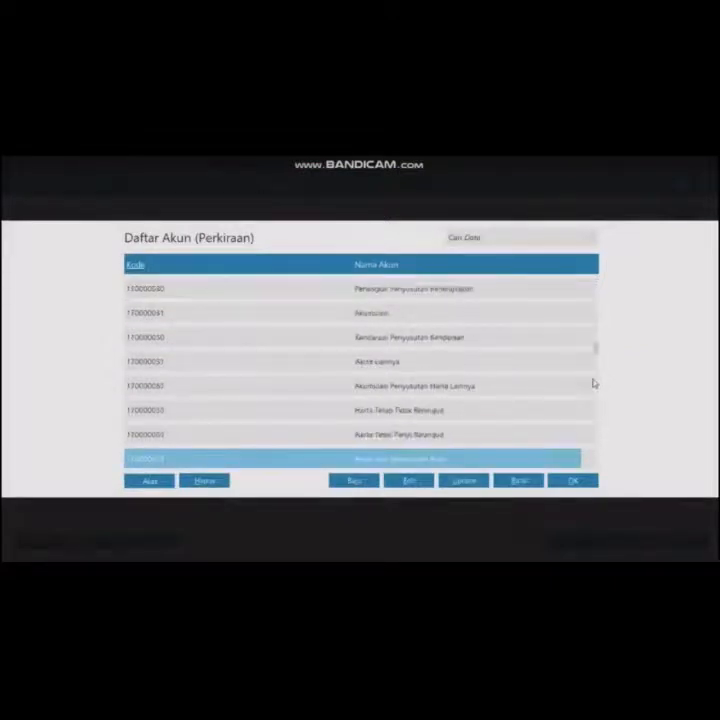
{"action": "key", "text": "Up"}
{"action": "key", "text": "Up"}
{"action": "key", "text": "Up"}
{"action": "key", "text": "Down"}
{"action": "key", "text": "Down"}
{"action": "key", "text": "Down"}
{"action": "key", "text": "Down"}
{"action": "key", "text": "Down"}
{"action": "key", "text": "Down"}
{"action": "key", "text": "Down"}
{"action": "key", "text": "Down"}
{"action": "key", "text": "Down"}
{"action": "key", "text": "Down"}
{"action": "key", "text": "Down"}
{"action": "key", "text": "Down"}
{"action": "key", "text": "Down"}
{"action": "key", "text": "Down"}
{"action": "key", "text": "Down"}
{"action": "key", "text": "Down"}
{"action": "key", "text": "Down"}
{"action": "key", "text": "Down"}
{"action": "key", "text": "Down"}
{"action": "key", "text": "Down"}
{"action": "key", "text": "Down"}
{"action": "key", "text": "Down"}
{"action": "key", "text": "Down"}
{"action": "key", "text": "Down"}
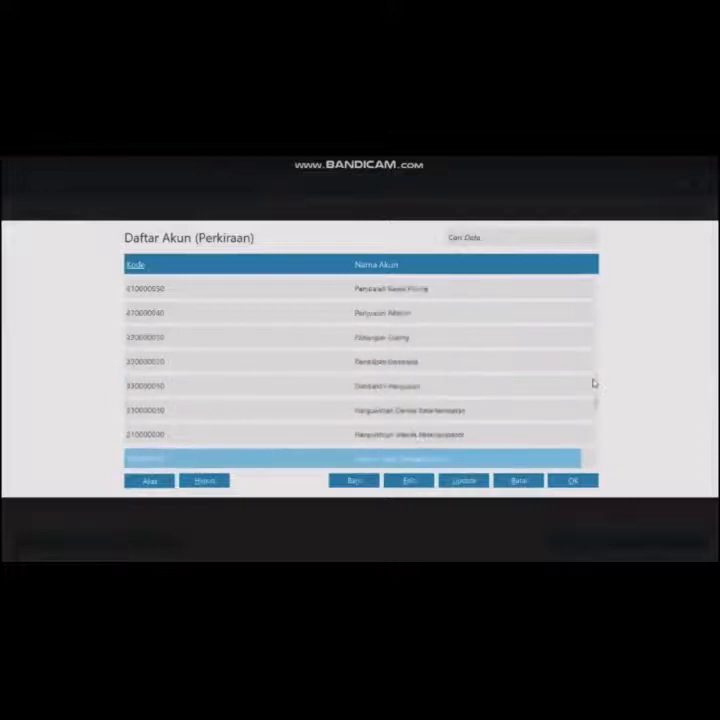
{"action": "key", "text": "Up"}
{"action": "key", "text": "Up"}
{"action": "key", "text": "Up"}
{"action": "key", "text": "Up"}
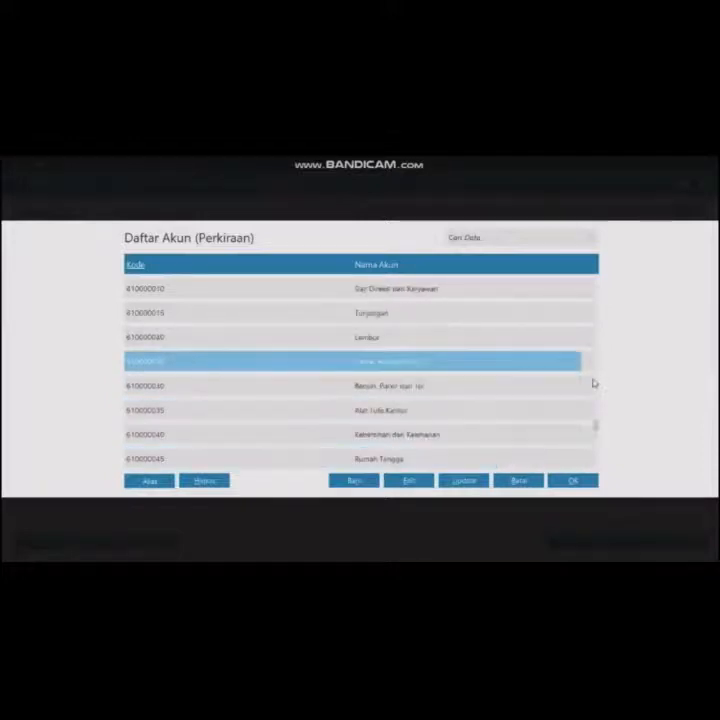
{"action": "key", "text": "Return"}
{"action": "left_click", "coordinate": [611, 395]}
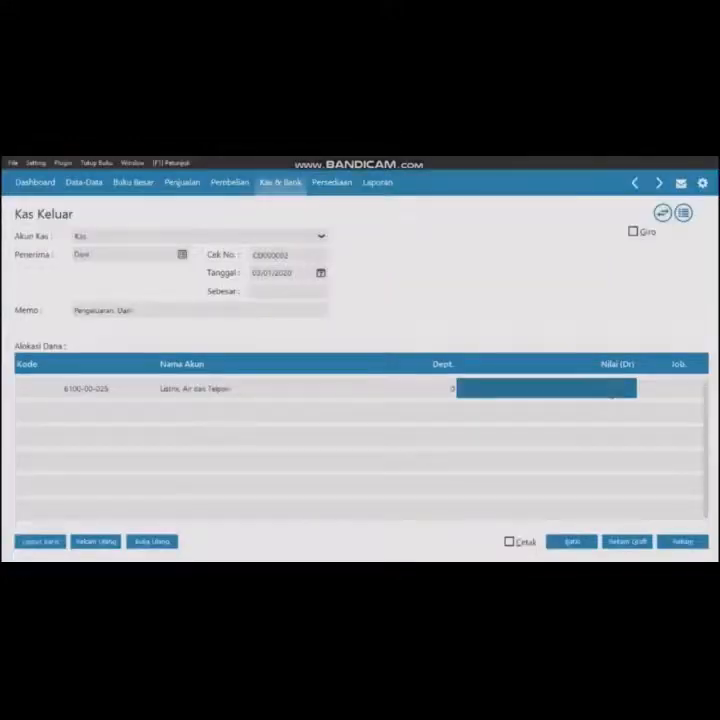
{"action": "type", "text": "1575000"}
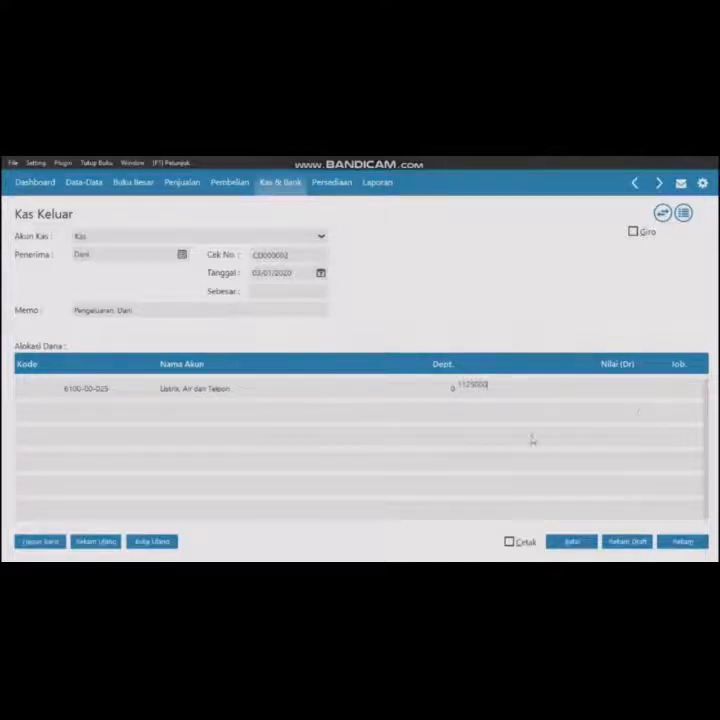
{"action": "key", "text": "Return"}
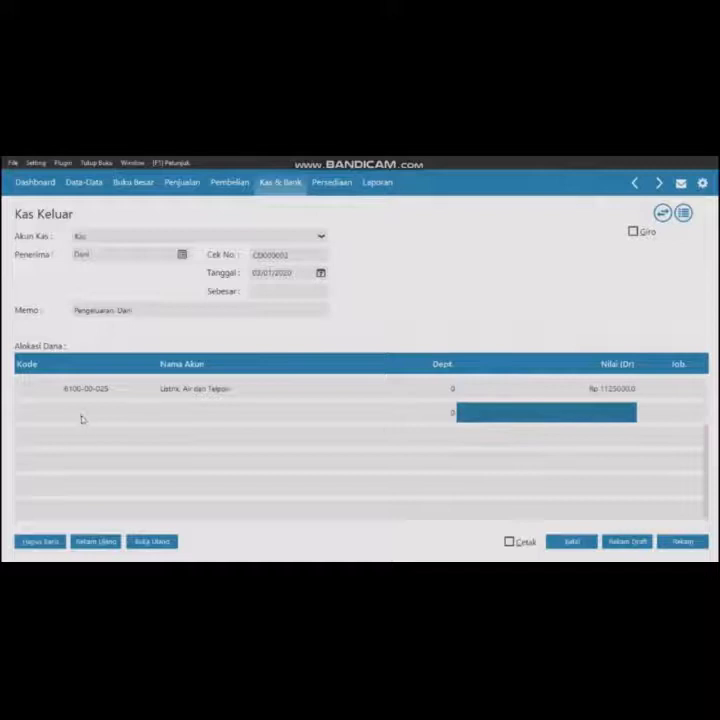
- Add a Bensin, Parkir dan Tol line (6100-00-030) of 25,000 and record the cash disbursement
{"action": "double_click", "coordinate": [83, 419]}
{"action": "left_click", "coordinate": [378, 411]}
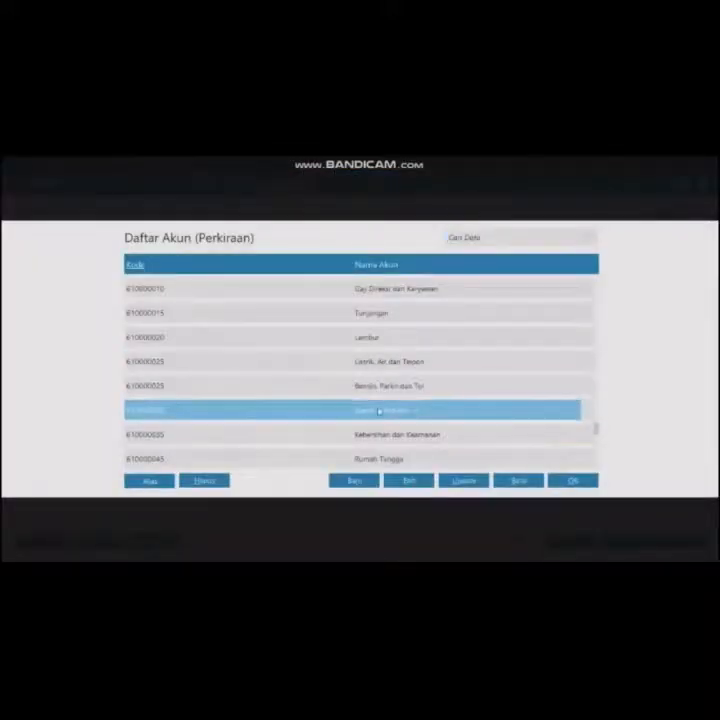
{"action": "scroll", "coordinate": [490, 373], "scroll_direction": "down", "scroll_amount": 5}
{"action": "left_click", "coordinate": [490, 368]}
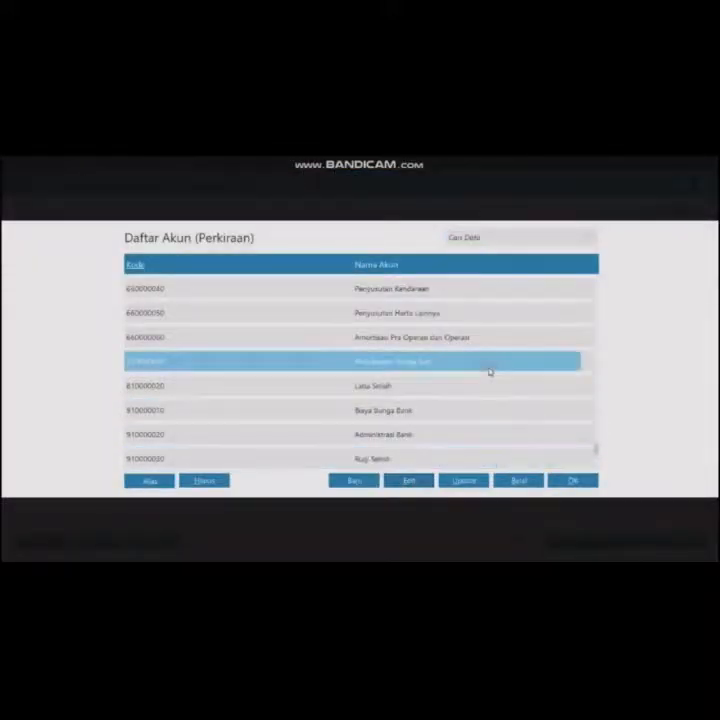
{"action": "scroll", "coordinate": [490, 372], "scroll_direction": "up", "scroll_amount": 5}
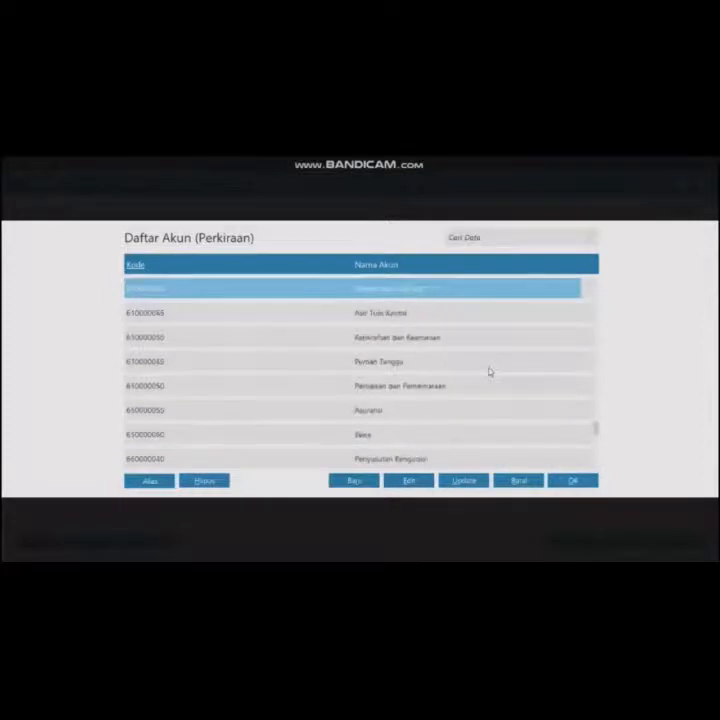
{"action": "left_click", "coordinate": [572, 482]}
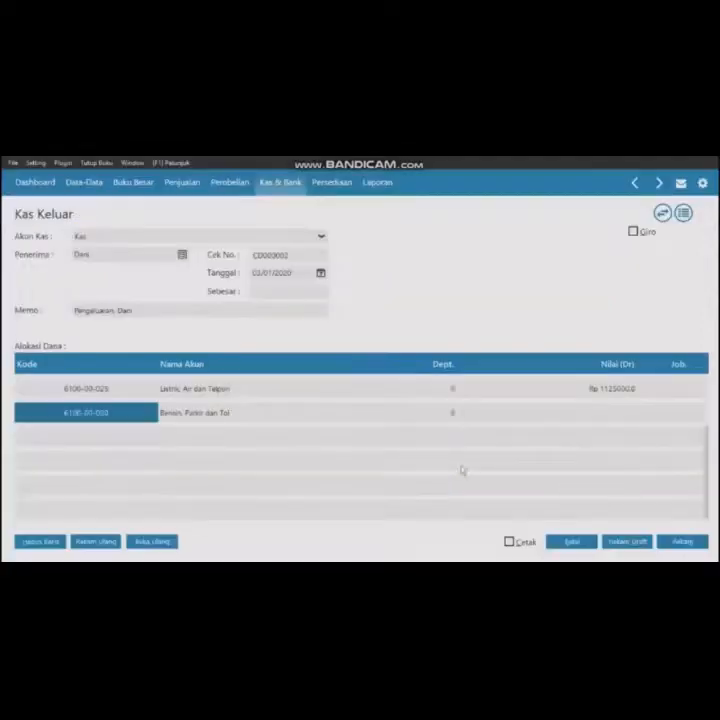
{"action": "left_click", "coordinate": [599, 414]}
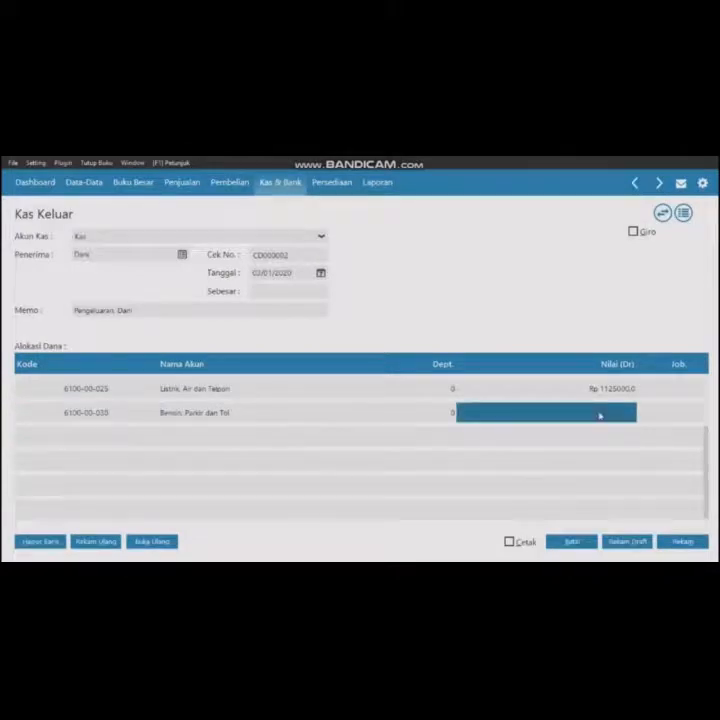
{"action": "type", "text": "2500"}
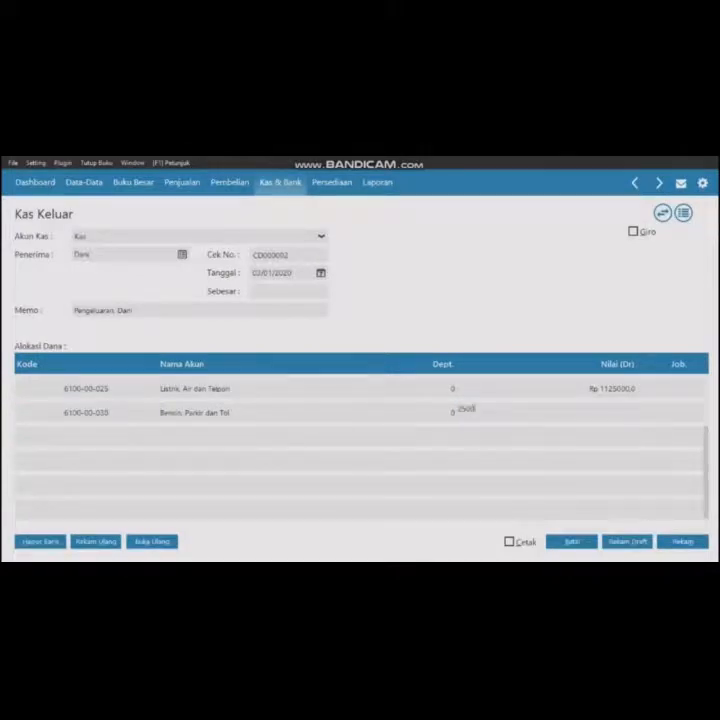
{"action": "type", "text": "0"}
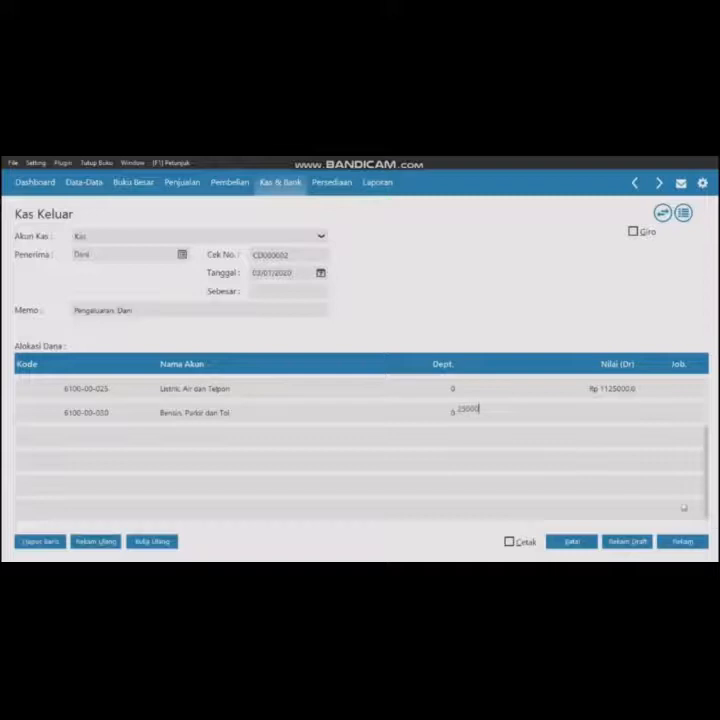
{"action": "left_click", "coordinate": [294, 292]}
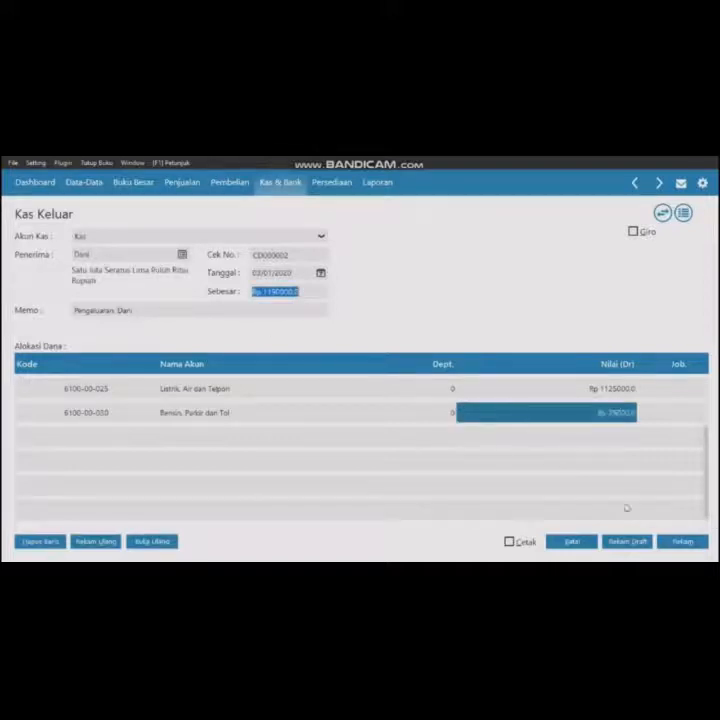
{"action": "left_click", "coordinate": [694, 544]}
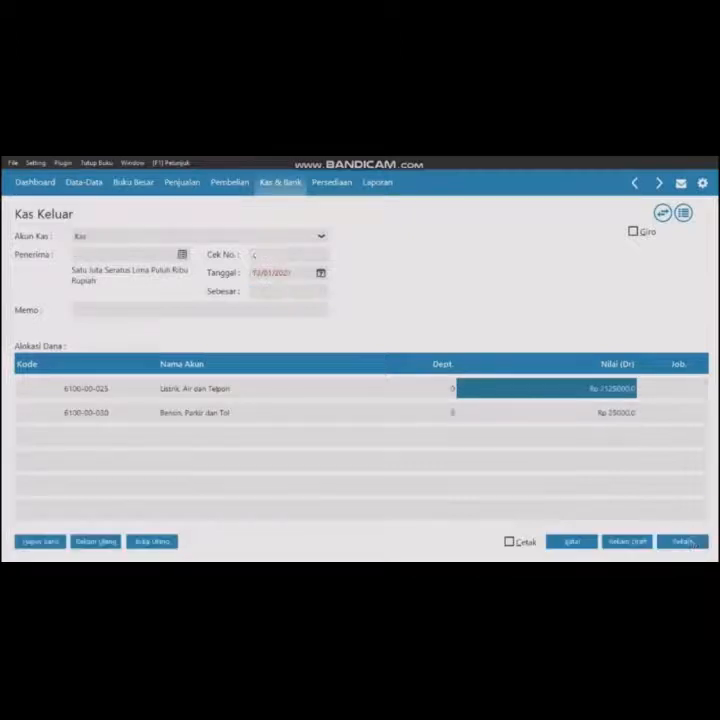
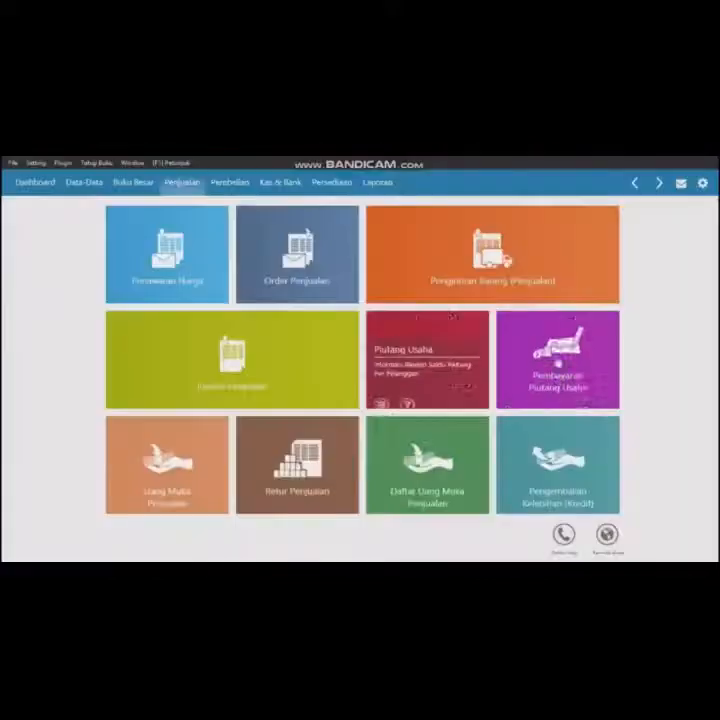
- Start a new receivable payment, dismiss the open-transaction notice, and choose the Kas cash account
{"action": "left_click", "coordinate": [555, 360]}
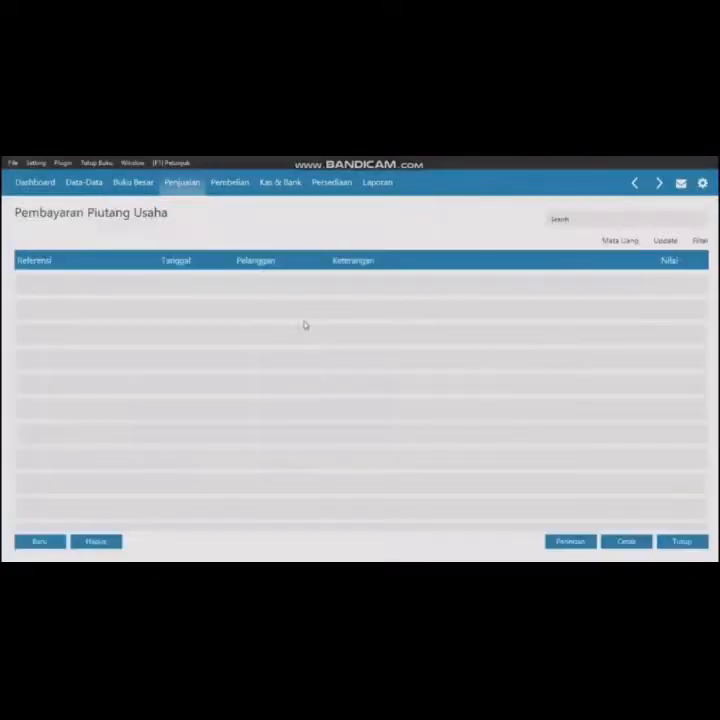
{"action": "left_click", "coordinate": [36, 542]}
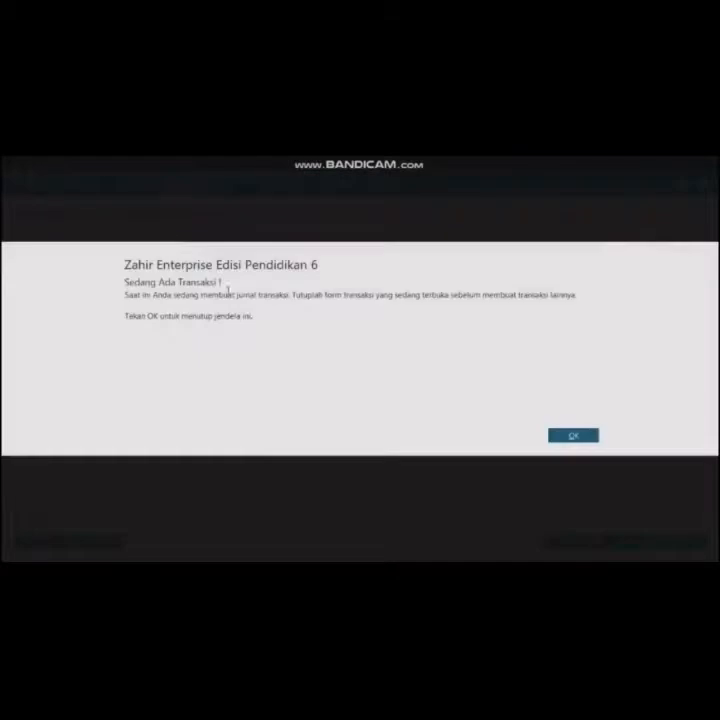
{"action": "left_click", "coordinate": [592, 436]}
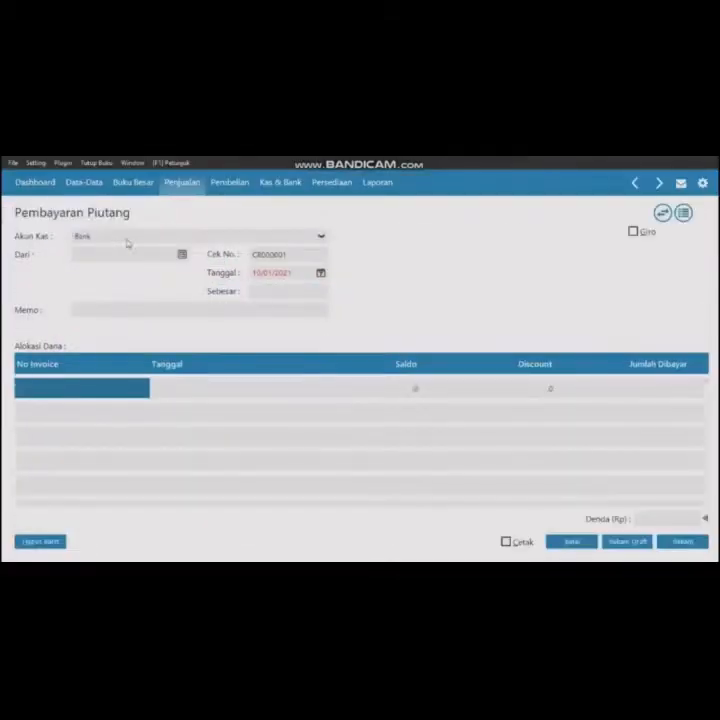
{"action": "left_click", "coordinate": [127, 243]}
{"action": "left_click", "coordinate": [116, 266]}
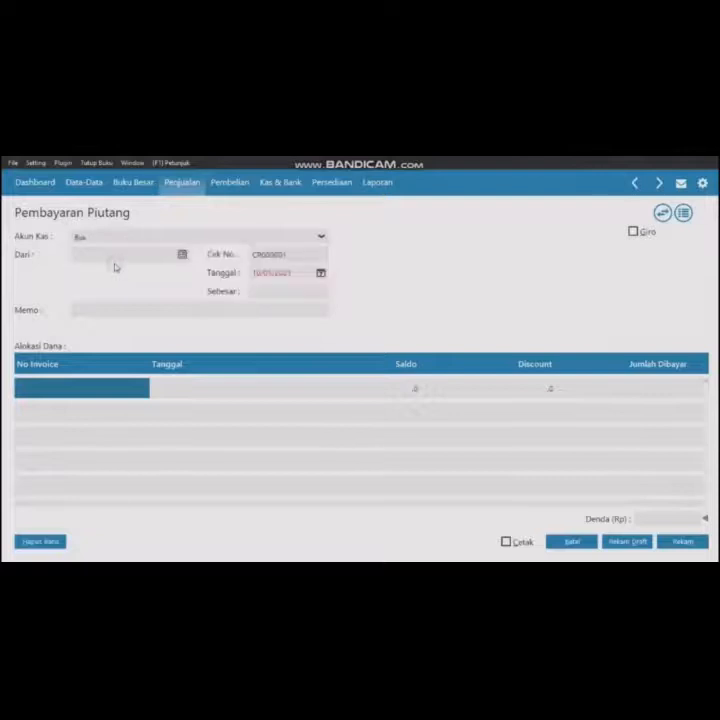
- Select the individual customer as payer and set the receipt date to 08/01/2020
{"action": "left_click", "coordinate": [182, 256]}
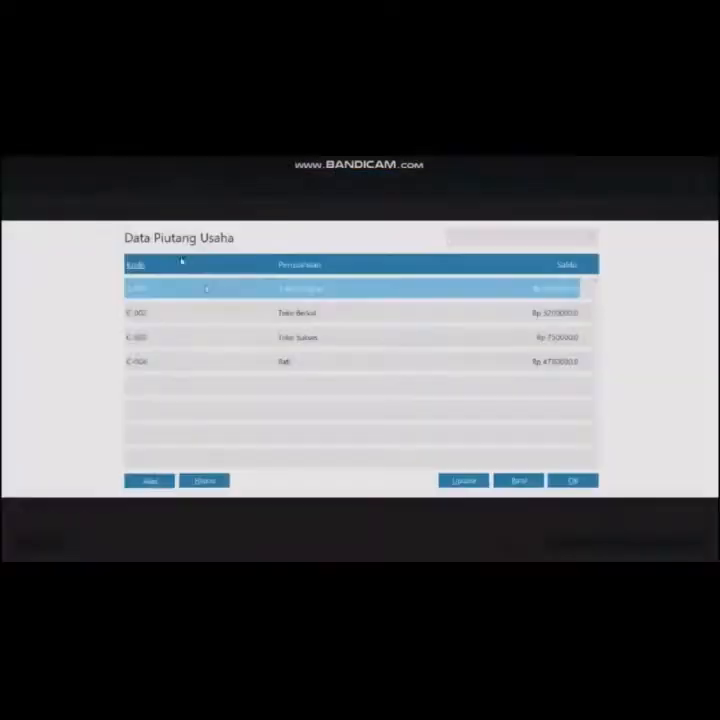
{"action": "left_click", "coordinate": [284, 363]}
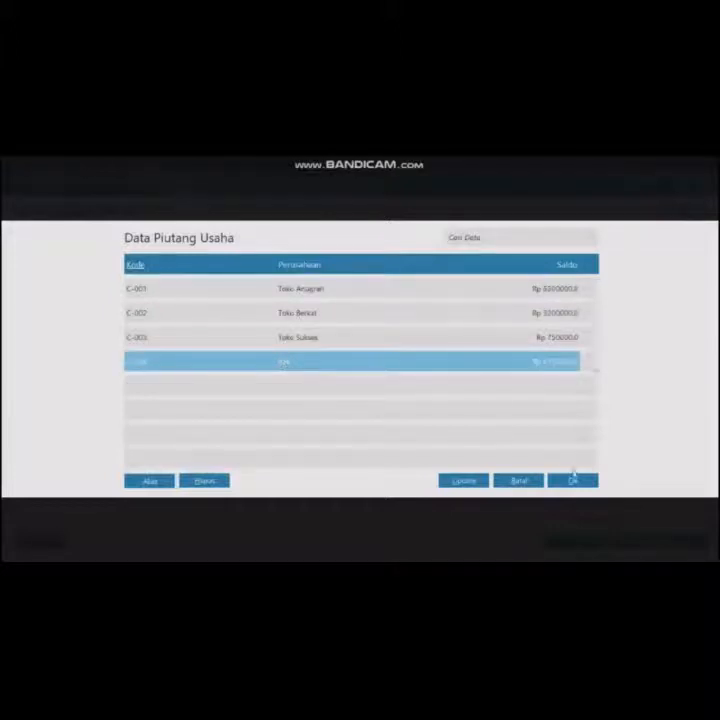
{"action": "left_click", "coordinate": [572, 481]}
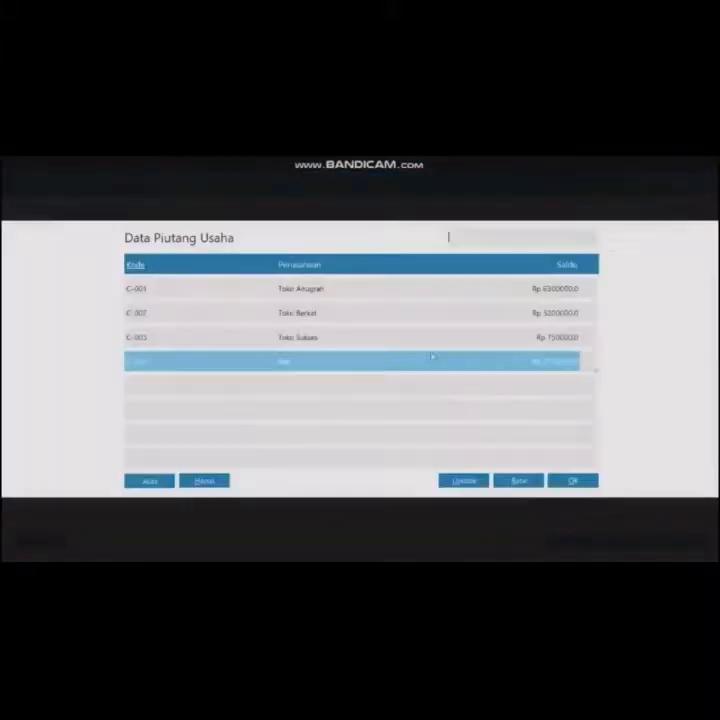
{"action": "left_click", "coordinate": [591, 483]}
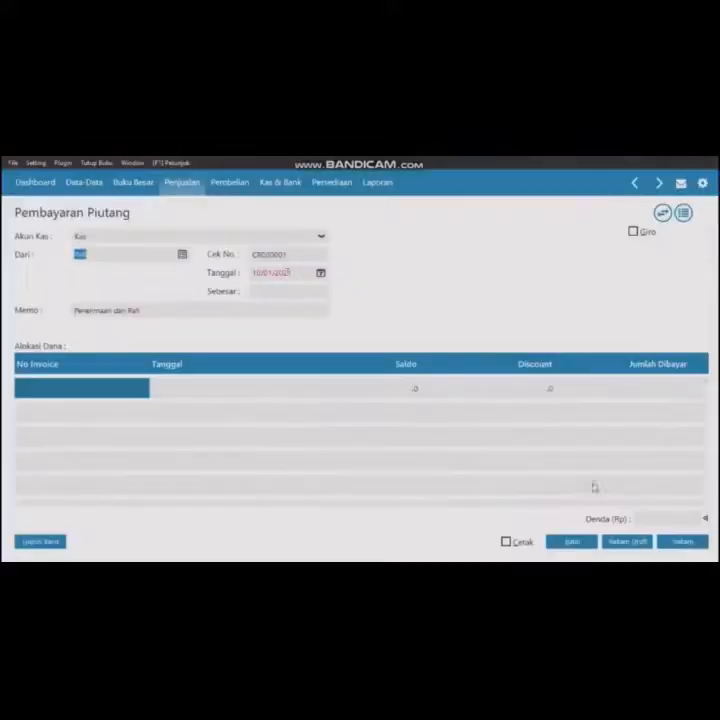
{"action": "left_click", "coordinate": [260, 274]}
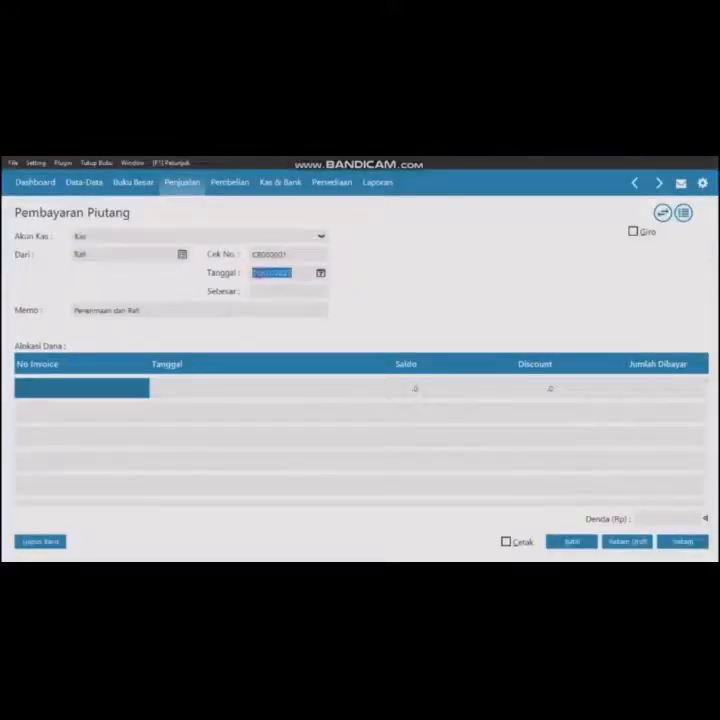
{"action": "type", "text": "08/11/2020"}
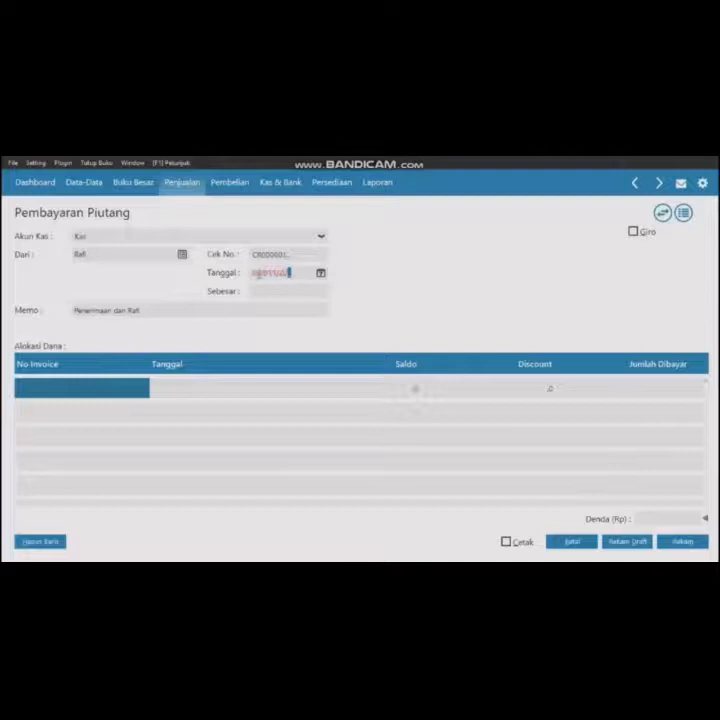
- Allocate invoice INV-005 to the receipt with a discount of 20,000
{"action": "left_click", "coordinate": [87, 391]}
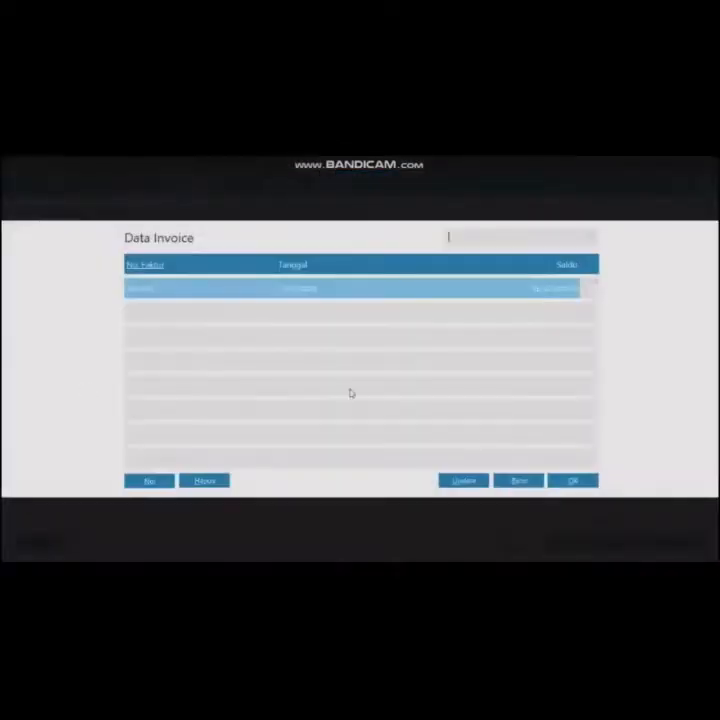
{"action": "left_click", "coordinate": [573, 482]}
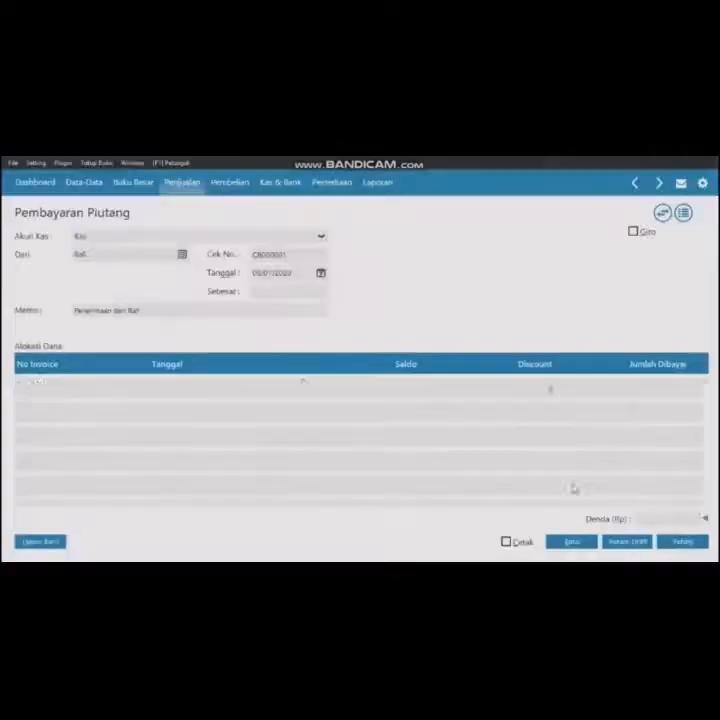
{"action": "left_click", "coordinate": [551, 393]}
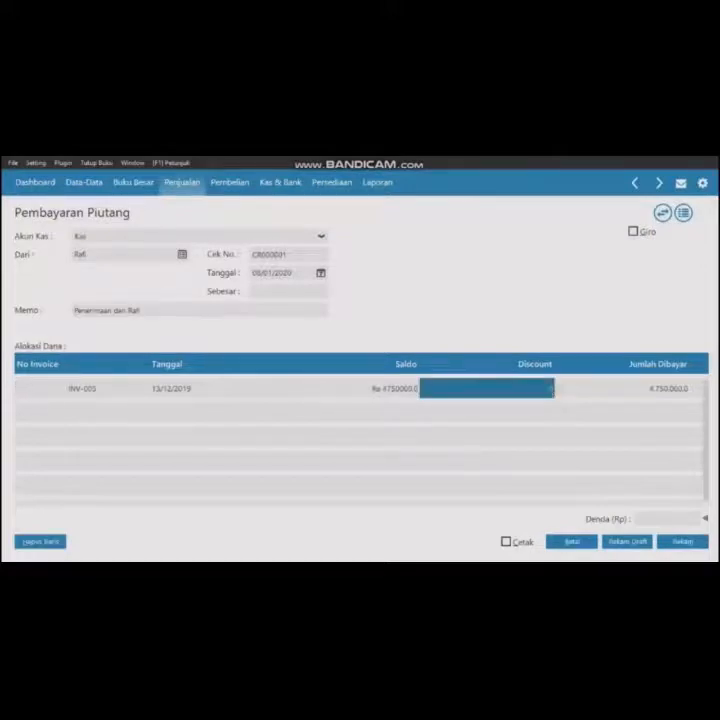
{"action": "type", "text": "20000"}
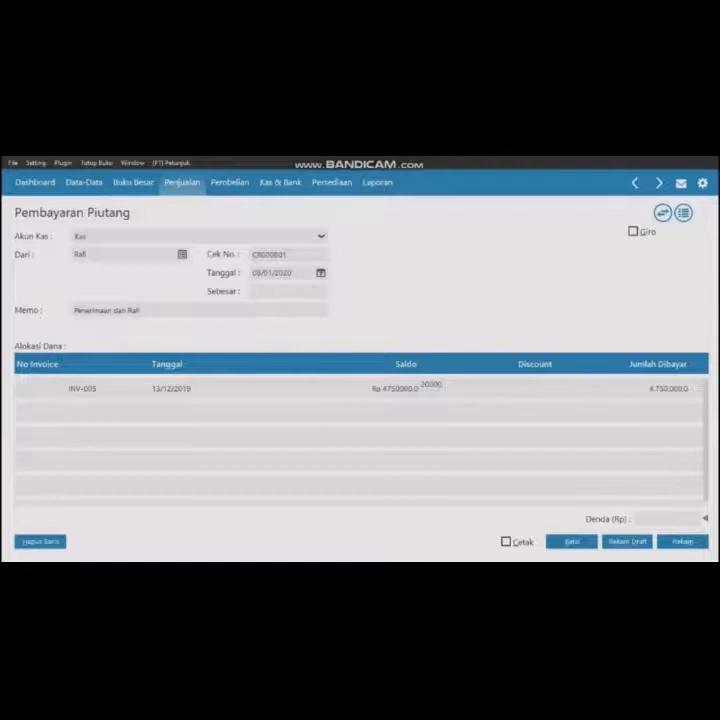
- Set the amount paid on INV-005 to 200,000, record the receipt and close the form
{"action": "left_click", "coordinate": [675, 392]}
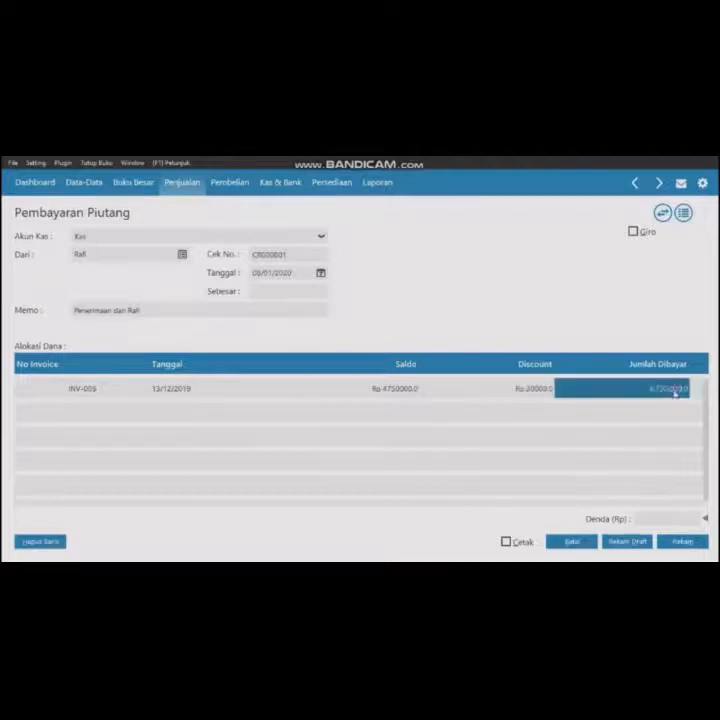
{"action": "type", "text": "300000"}
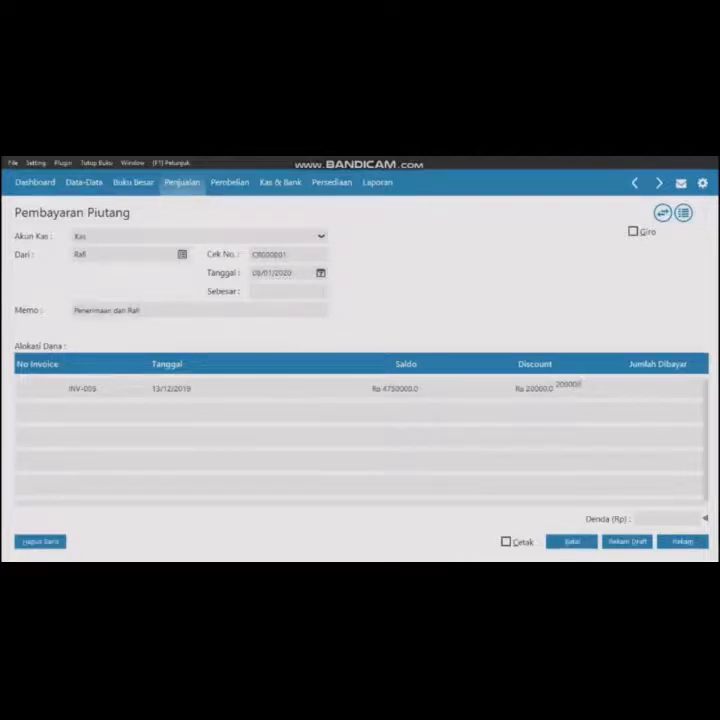
{"action": "left_click", "coordinate": [300, 291]}
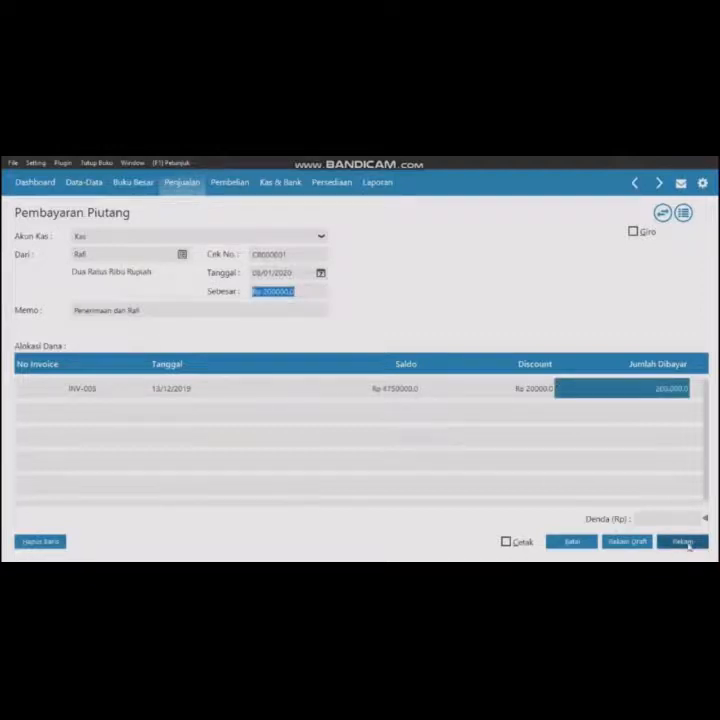
{"action": "left_click", "coordinate": [687, 545]}
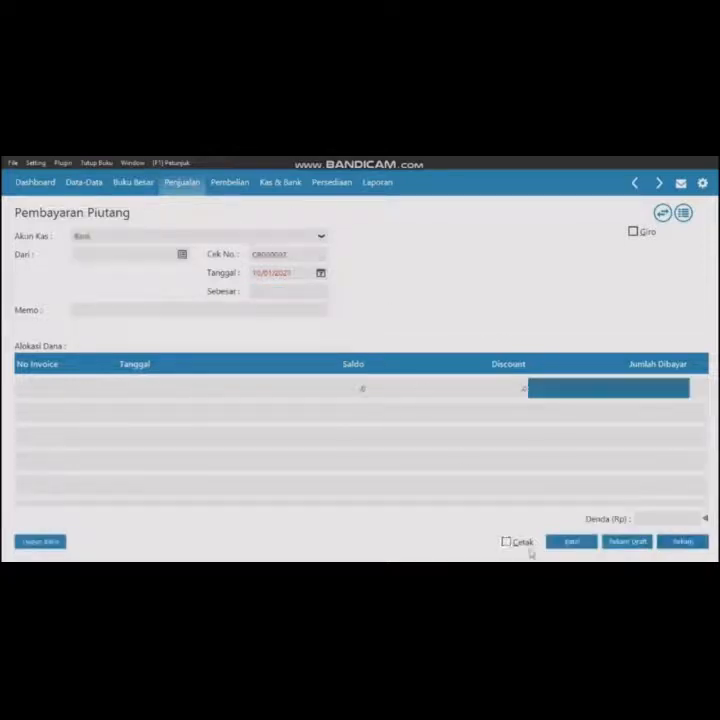
{"action": "left_click", "coordinate": [560, 542]}
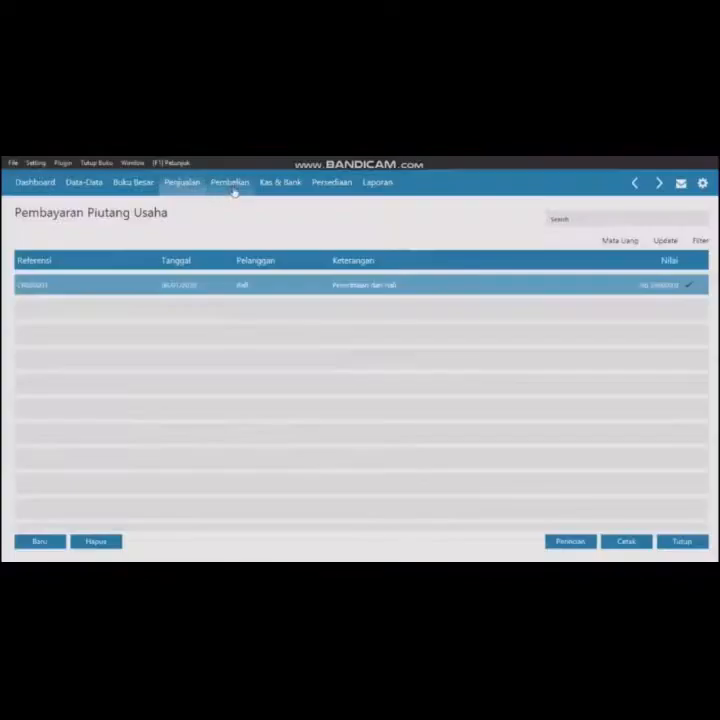
- Start a new accounts payable payment and choose Toko Semangat as the recipient
{"action": "left_click", "coordinate": [232, 184]}
{"action": "left_click", "coordinate": [546, 366]}
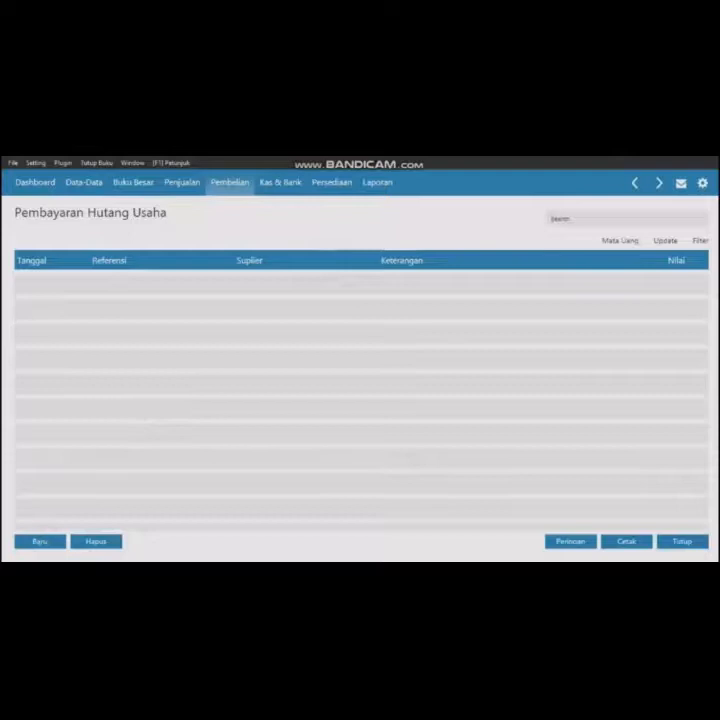
{"action": "left_click", "coordinate": [40, 541]}
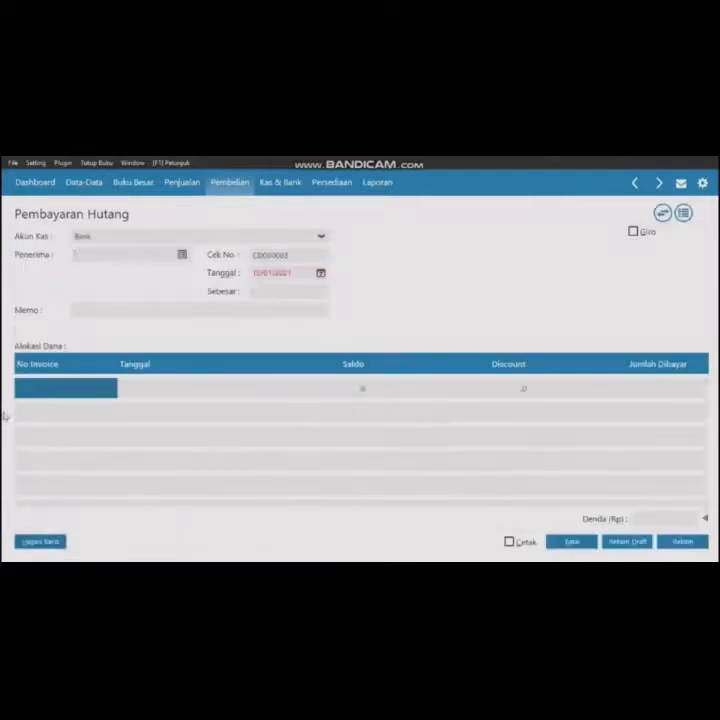
{"action": "left_click", "coordinate": [184, 255]}
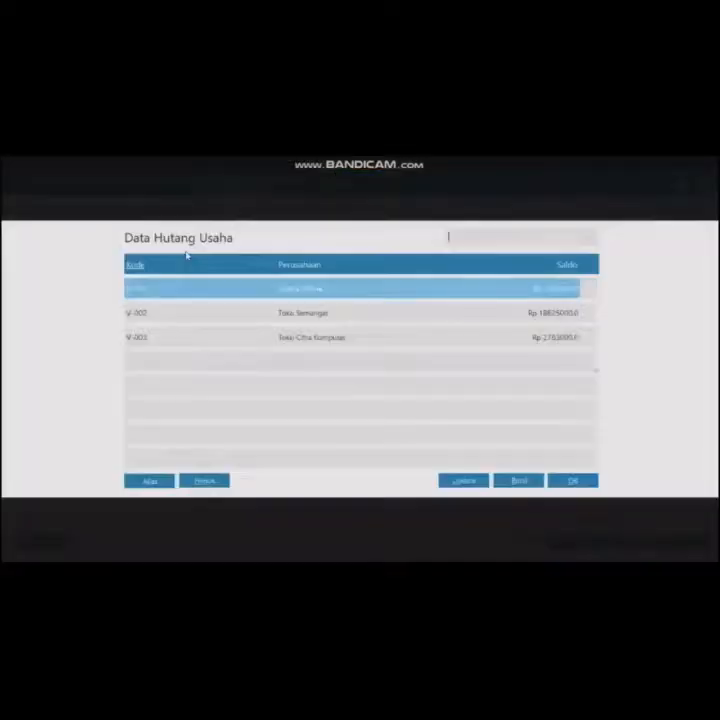
{"action": "left_click", "coordinate": [306, 318]}
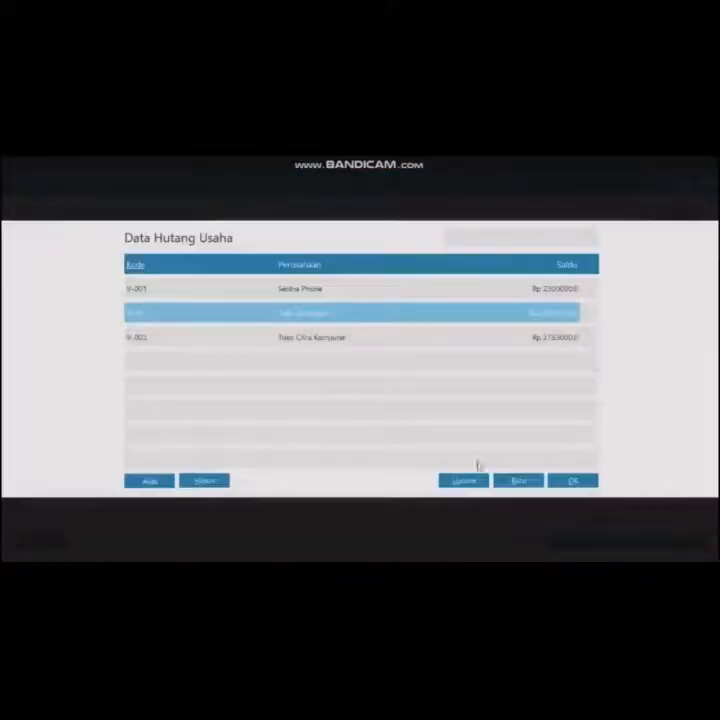
{"action": "left_click", "coordinate": [568, 481]}
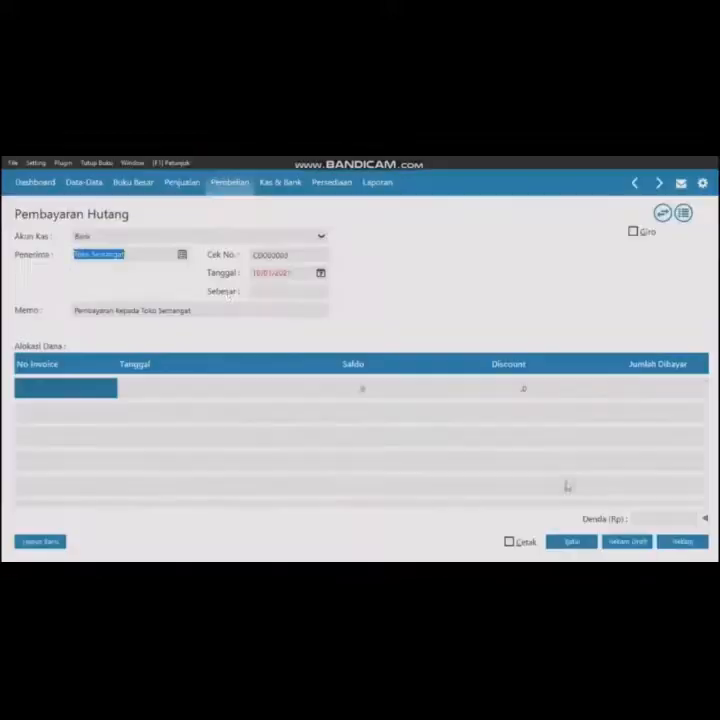
- Set the payment date to 15/01/2020 and allocate the supplier's 11/12/2019 invoice
{"action": "double_click", "coordinate": [254, 272]}
{"action": "key", "text": "BackSpace"}
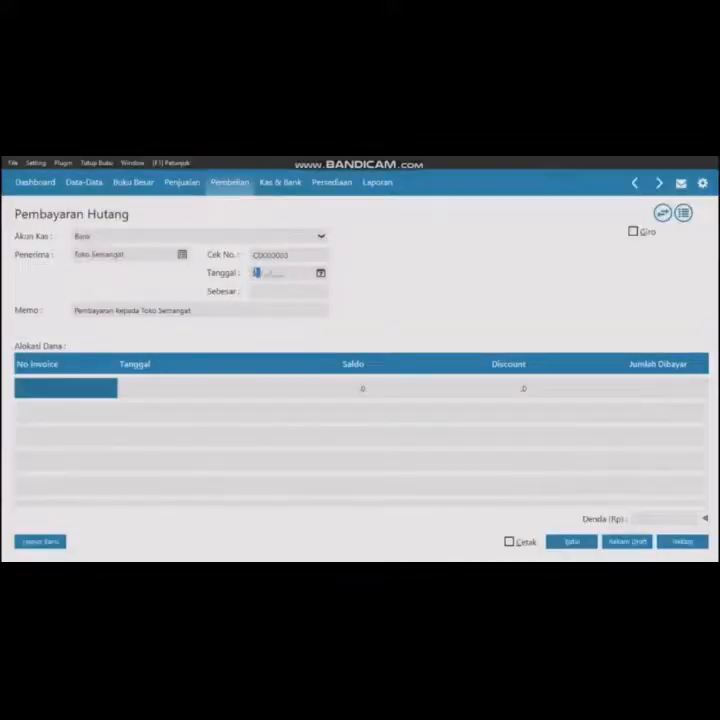
{"action": "type", "text": "31012020"}
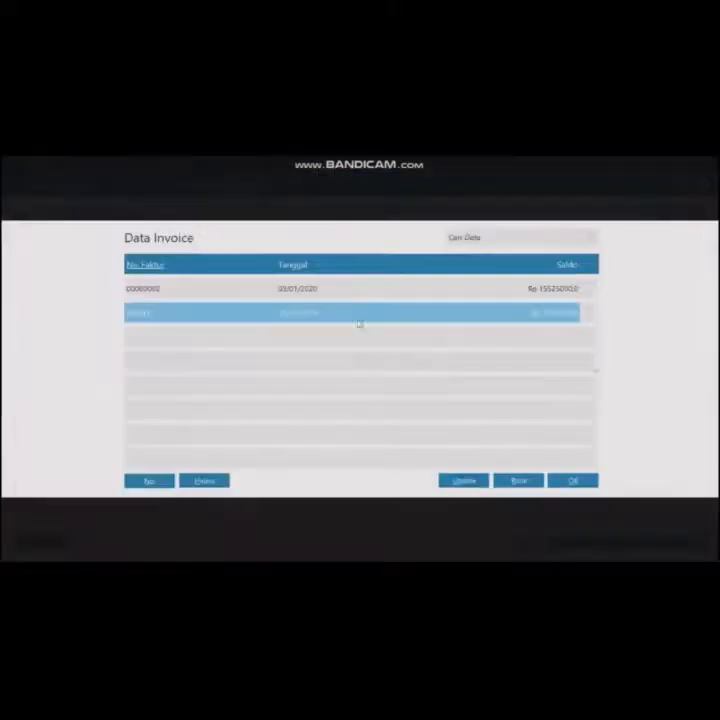
{"action": "left_click", "coordinate": [573, 481]}
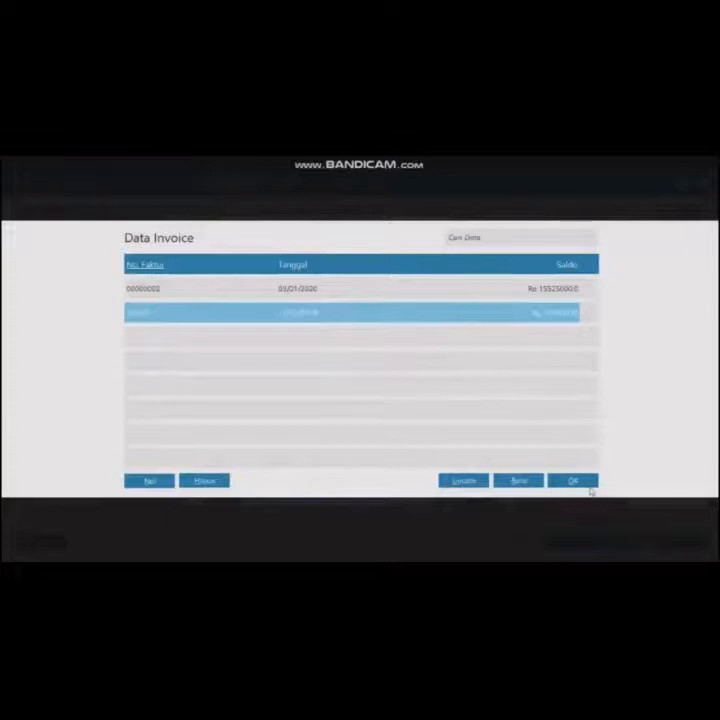
{"action": "left_click", "coordinate": [582, 484]}
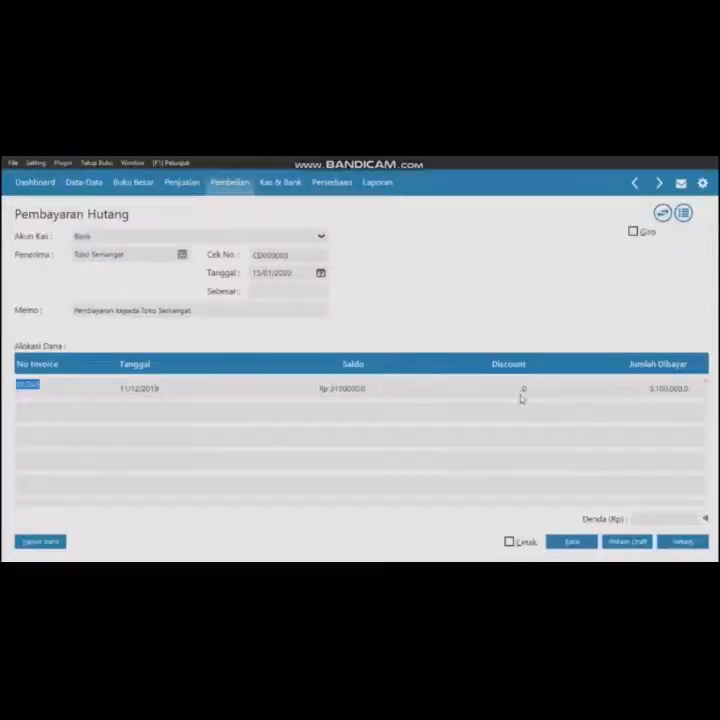
- Enter a Denda penalty of 100,000, record the payment to Toko Semangat and close the form
{"action": "left_click", "coordinate": [644, 518]}
{"action": "type", "text": "100000"}
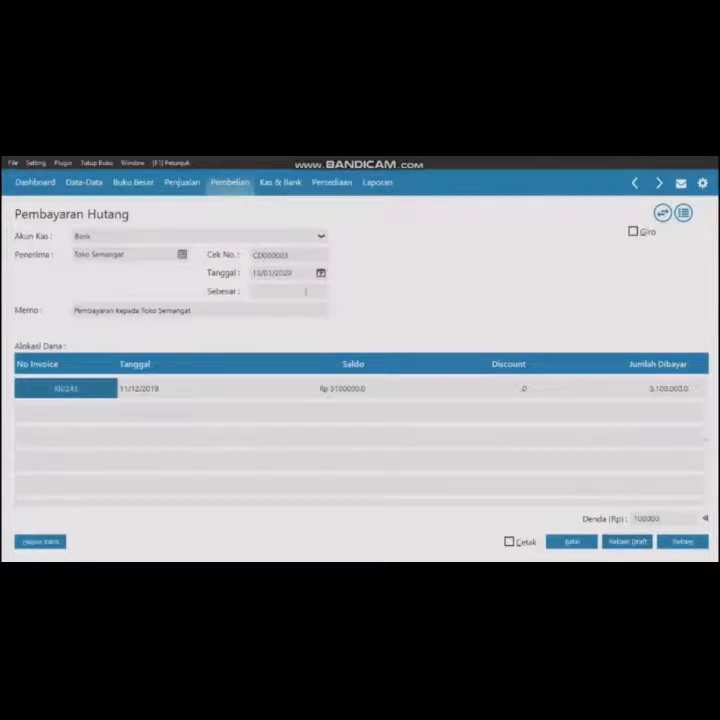
{"action": "left_click", "coordinate": [305, 291]}
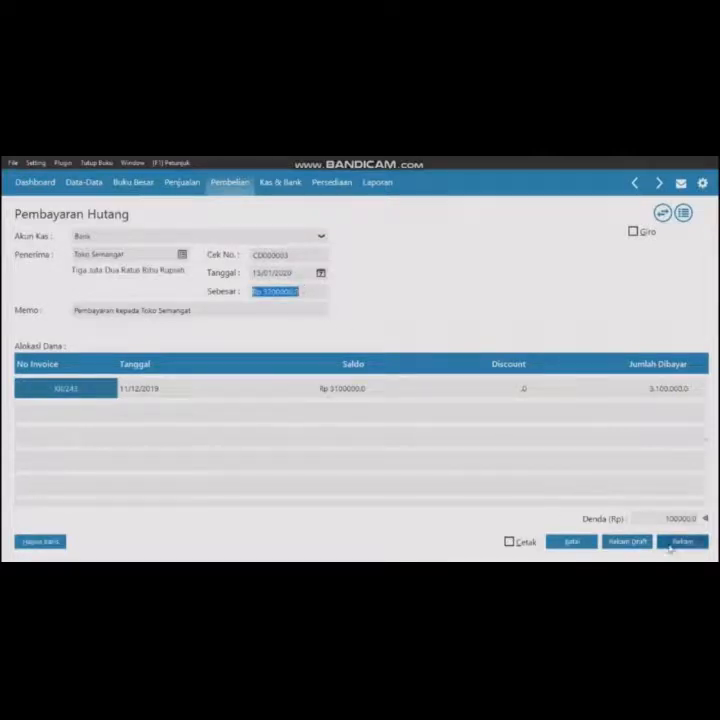
{"action": "left_click", "coordinate": [671, 544]}
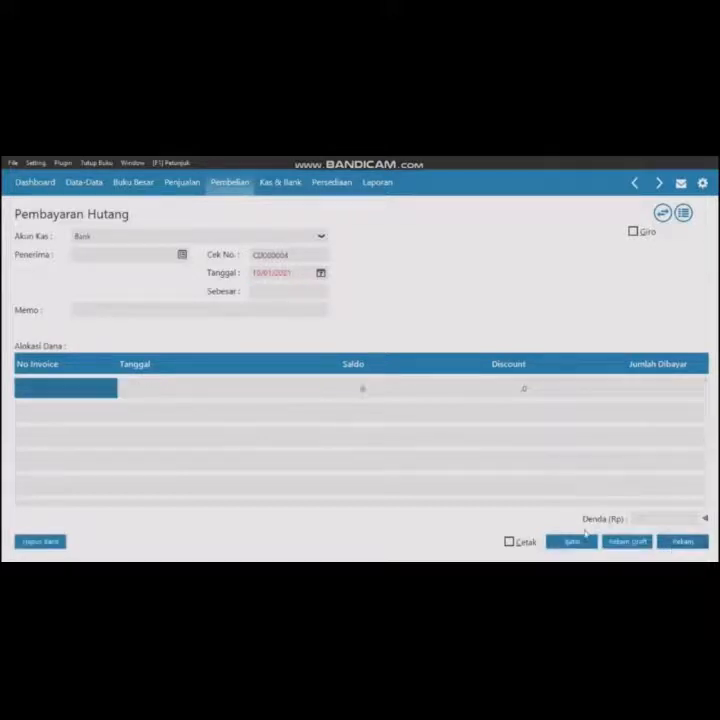
{"action": "left_click", "coordinate": [574, 541]}
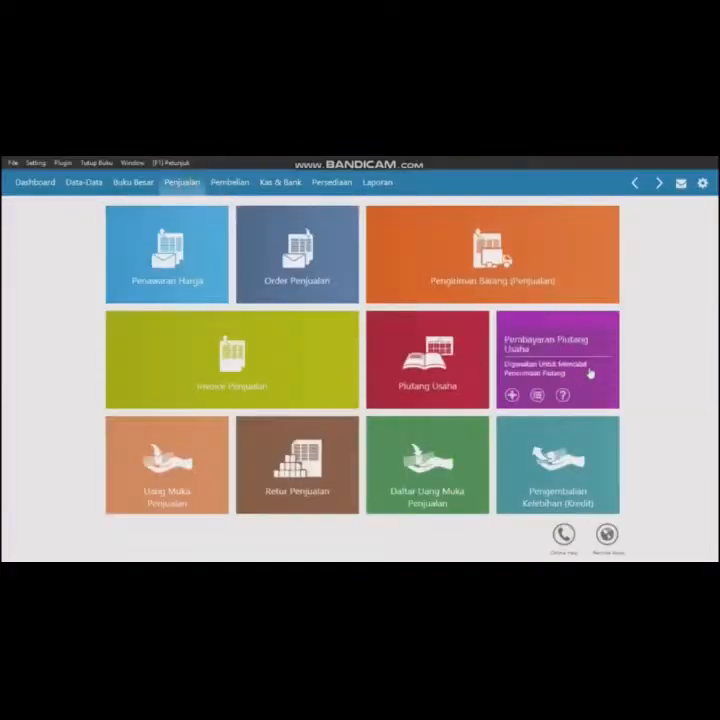
- Start a new receivable payment into the Kas account from customer Toko Berkat
{"action": "left_click", "coordinate": [590, 372]}
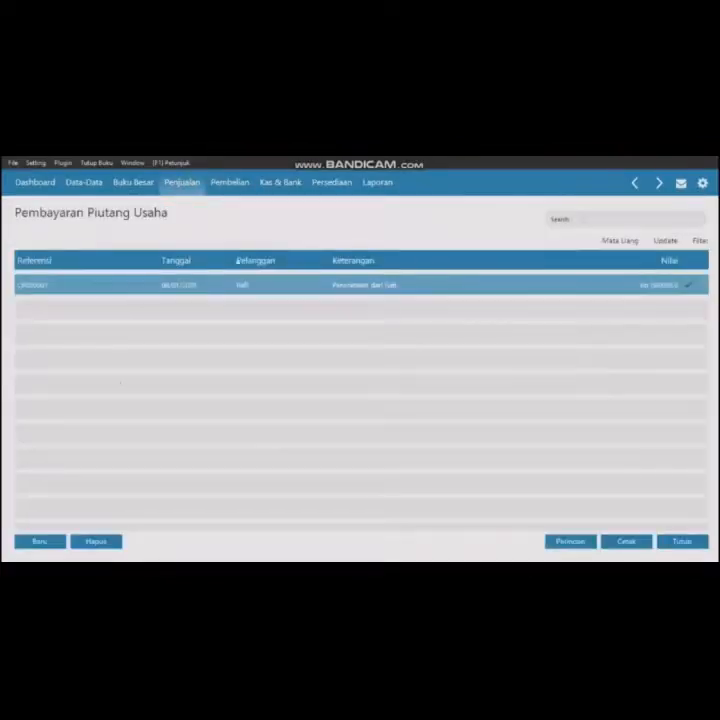
{"action": "left_click", "coordinate": [55, 542]}
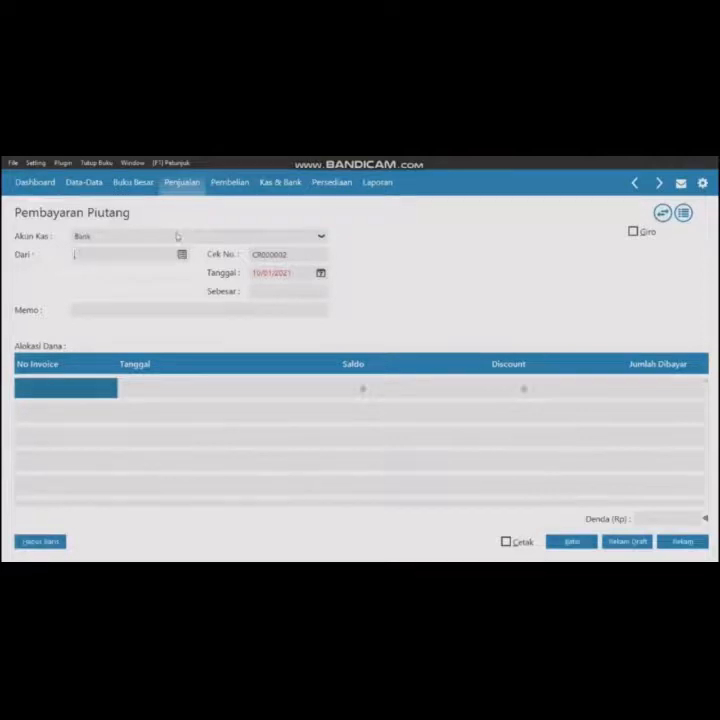
{"action": "left_click", "coordinate": [177, 236]}
{"action": "left_click", "coordinate": [159, 262]}
{"action": "left_click", "coordinate": [159, 253]}
{"action": "left_click", "coordinate": [181, 254]}
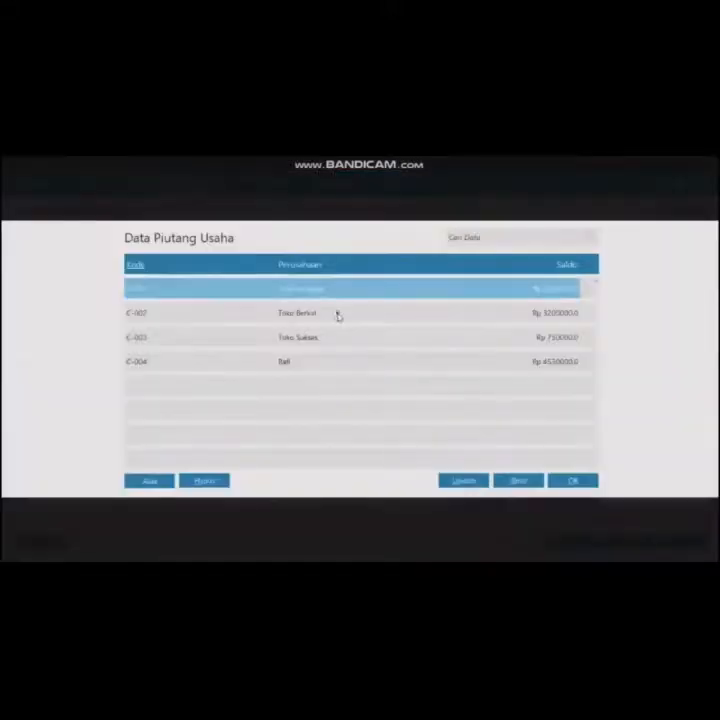
{"action": "left_click", "coordinate": [338, 314]}
{"action": "left_click", "coordinate": [568, 481]}
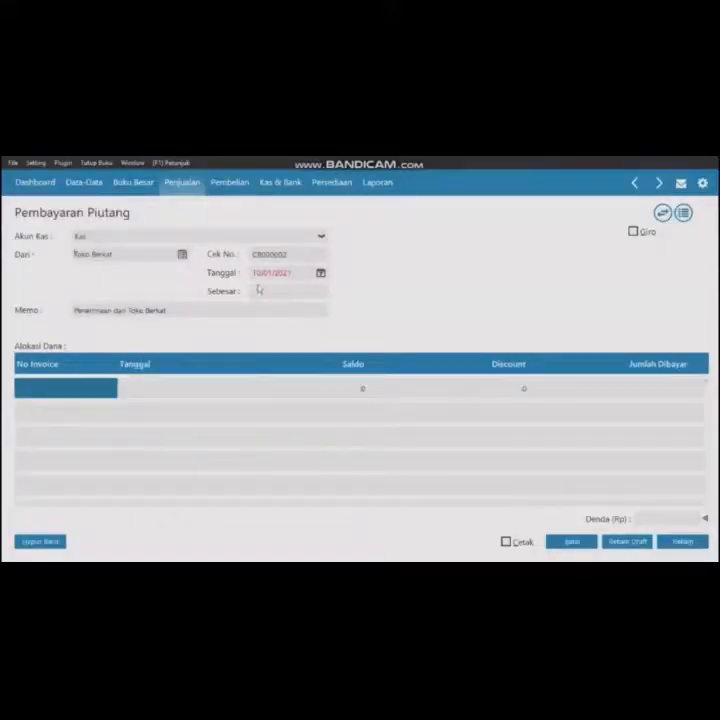
- Set the payment date to 17/01/2020 and allocate Toko Berkat's invoice INV-003 dated 13/12/2019
{"action": "left_click", "coordinate": [258, 273]}
{"action": "type", "text": "11/01/2021"}
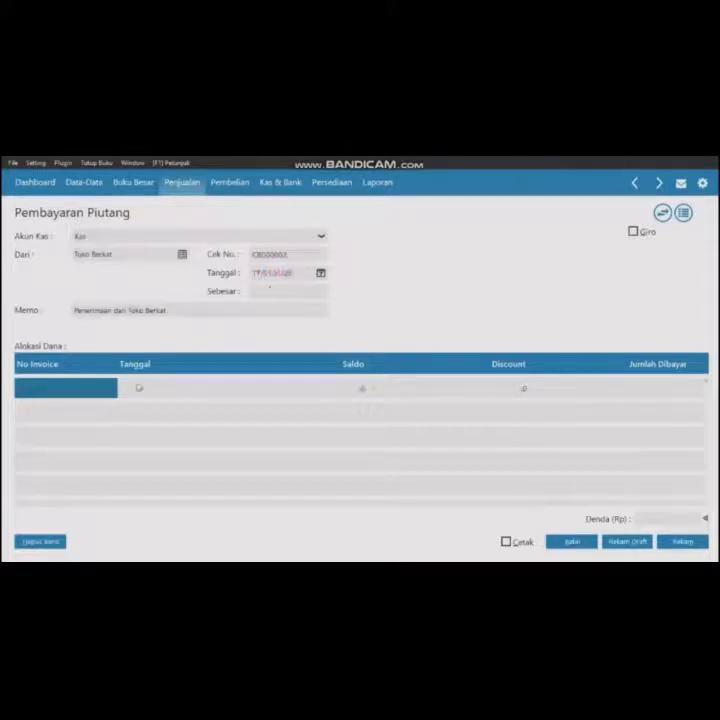
{"action": "double_click", "coordinate": [87, 386]}
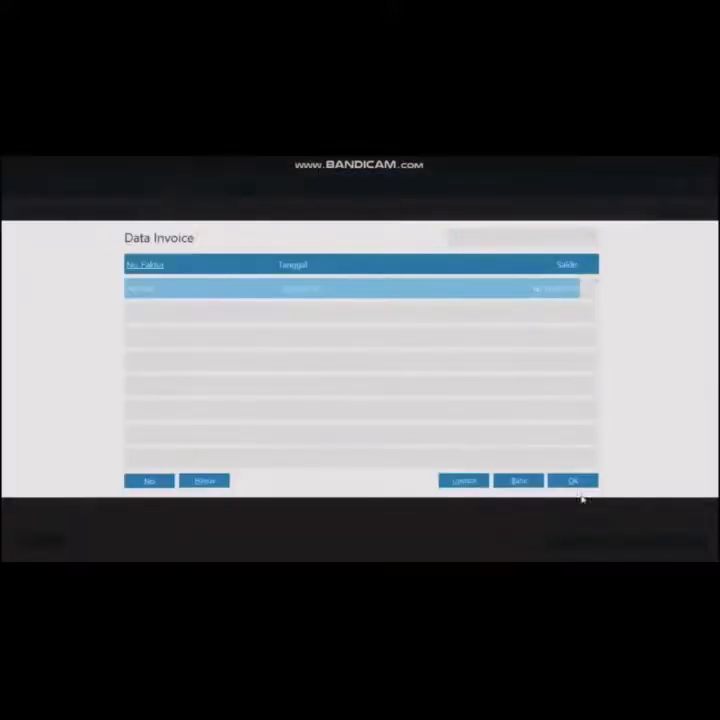
{"action": "left_click", "coordinate": [576, 484]}
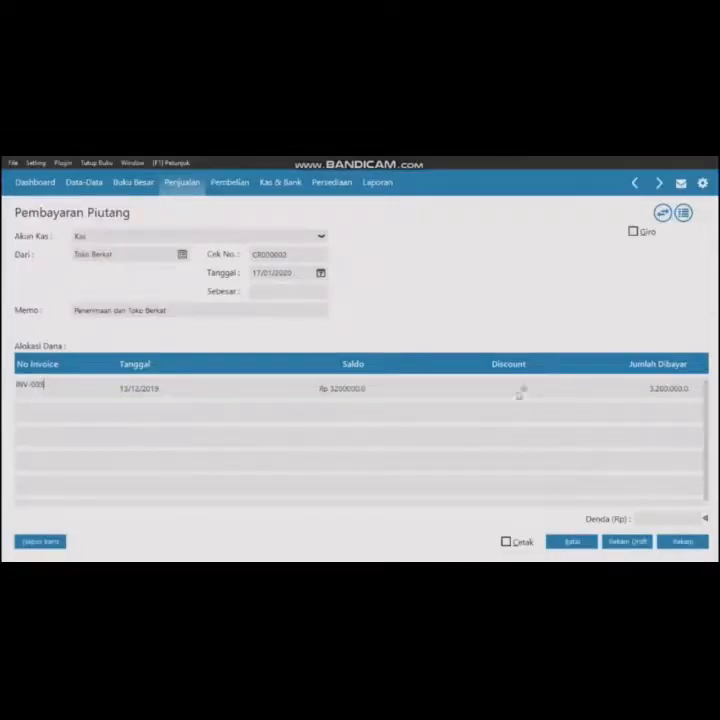
- Enter a 20,000 discount on the invoice and record the receivable payment
{"action": "double_click", "coordinate": [520, 389]}
{"action": "type", "text": "20000"}
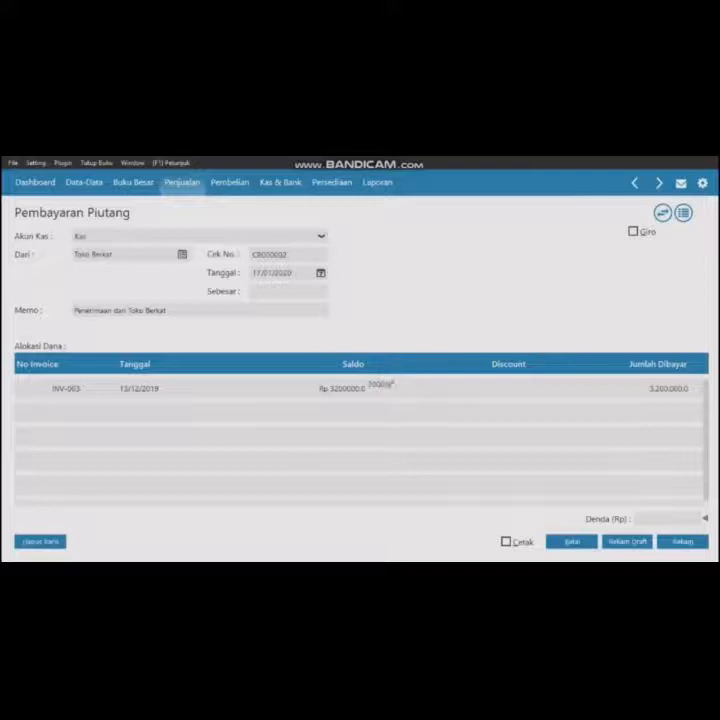
{"action": "key", "text": "Return"}
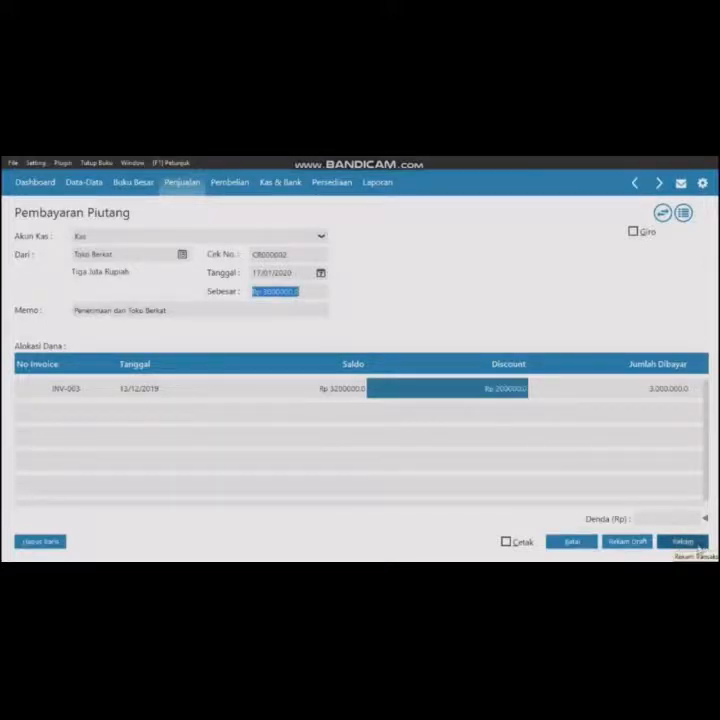
{"action": "left_click", "coordinate": [697, 546]}
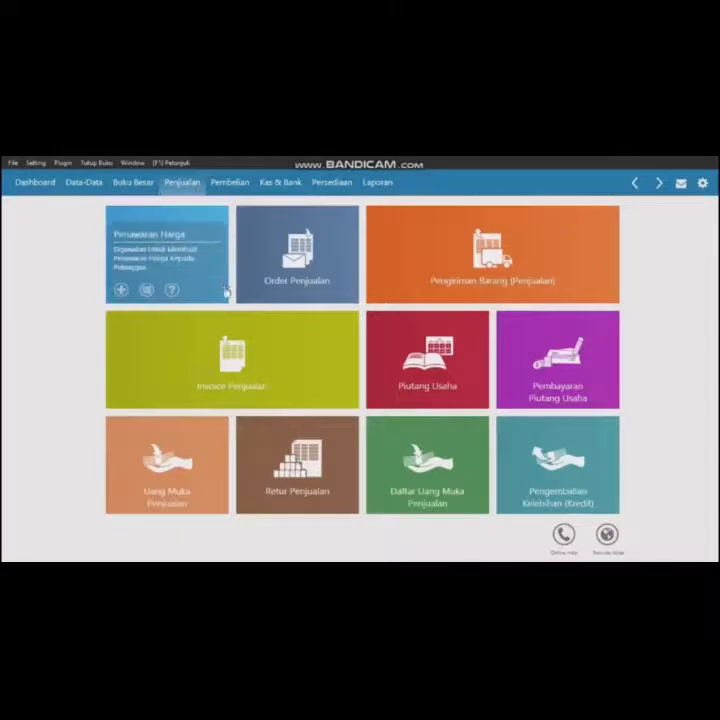
- Start a new sales down payment into the Kas account and choose customer Toko Berkat
{"action": "left_click", "coordinate": [175, 443]}
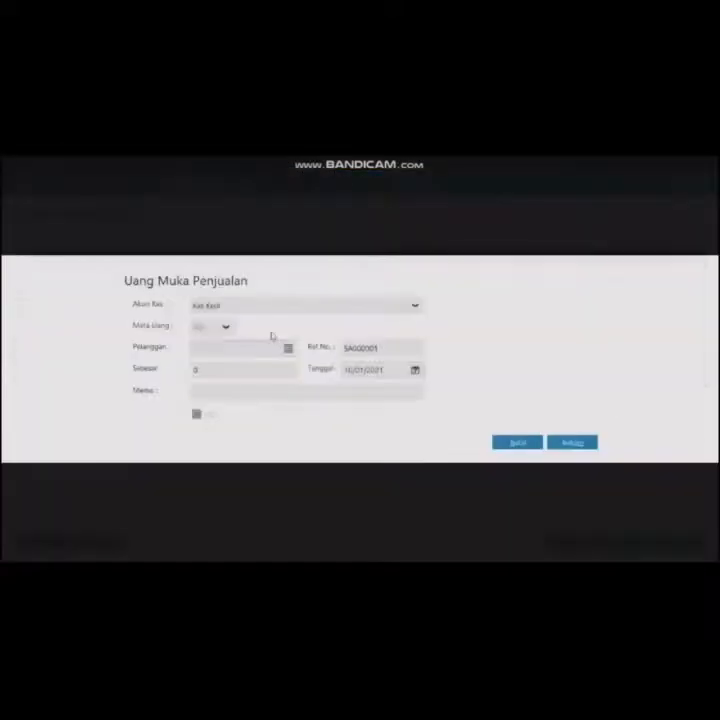
{"action": "left_click", "coordinate": [283, 307]}
{"action": "left_click", "coordinate": [278, 343]}
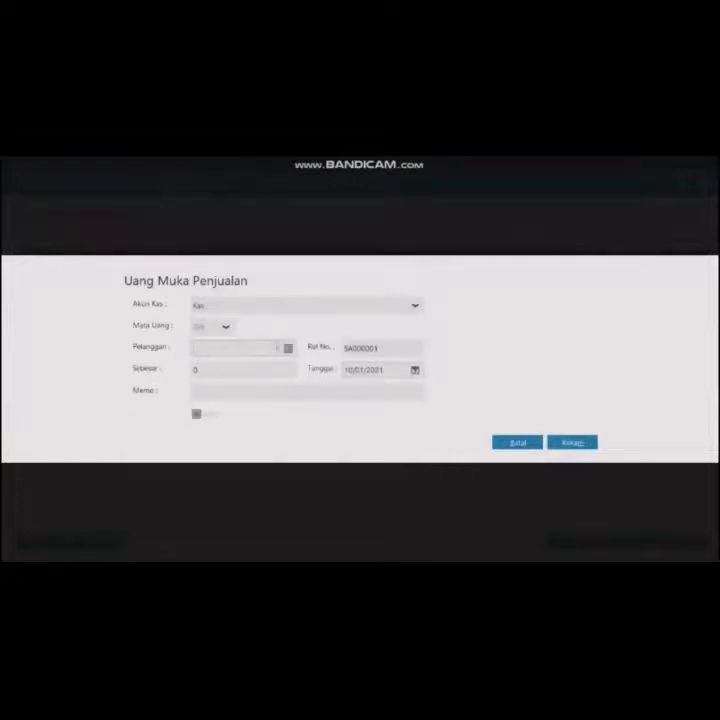
{"action": "left_click", "coordinate": [288, 350]}
{"action": "left_click", "coordinate": [276, 313]}
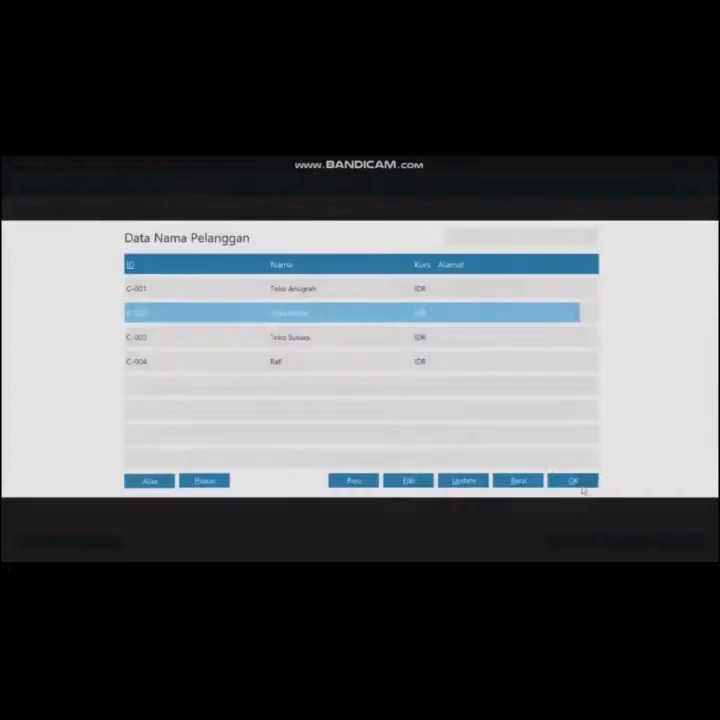
{"action": "left_click", "coordinate": [585, 487]}
- Enter a down payment of 500,000 dated 19/01/2020, record it and close the down payment list
{"action": "left_click", "coordinate": [265, 372]}
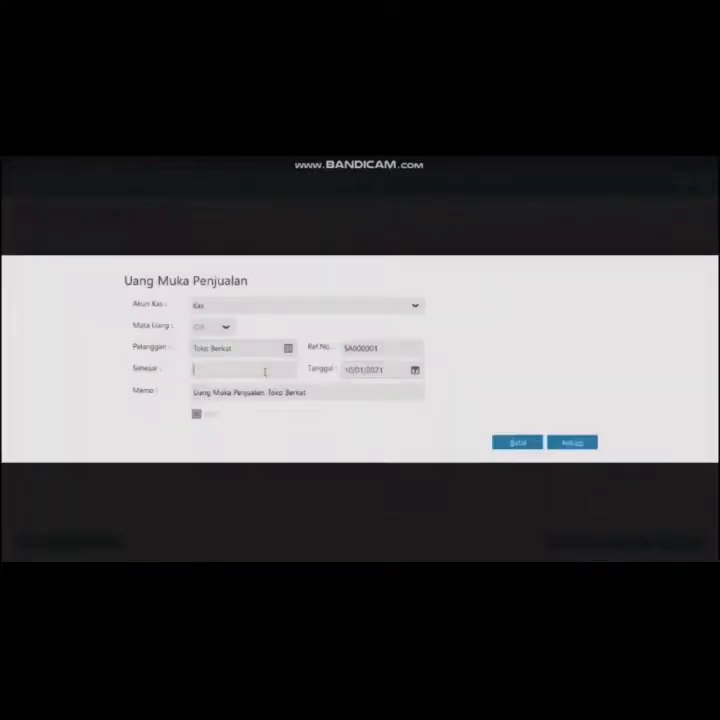
{"action": "type", "text": "500000"}
{"action": "left_click", "coordinate": [349, 371]}
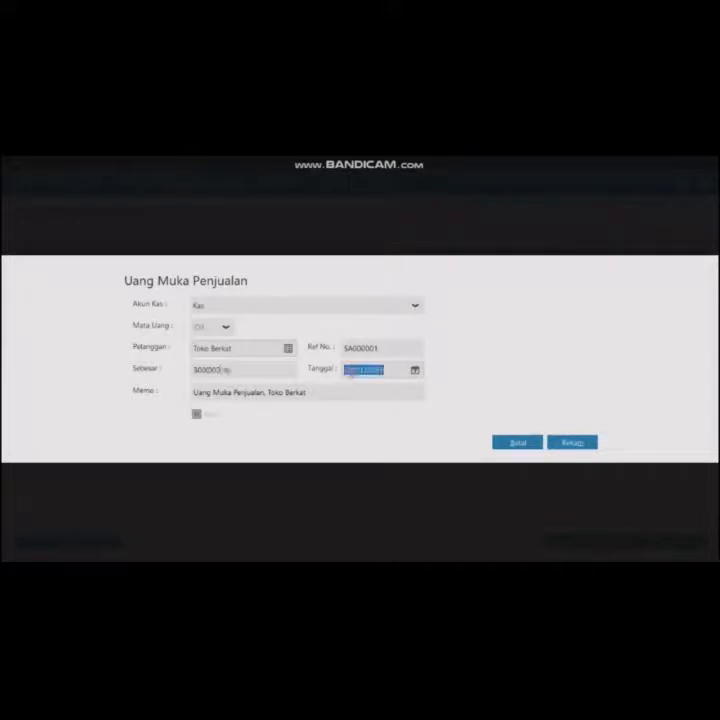
{"action": "type", "text": "19/01/202"}
{"action": "left_click", "coordinate": [571, 442]}
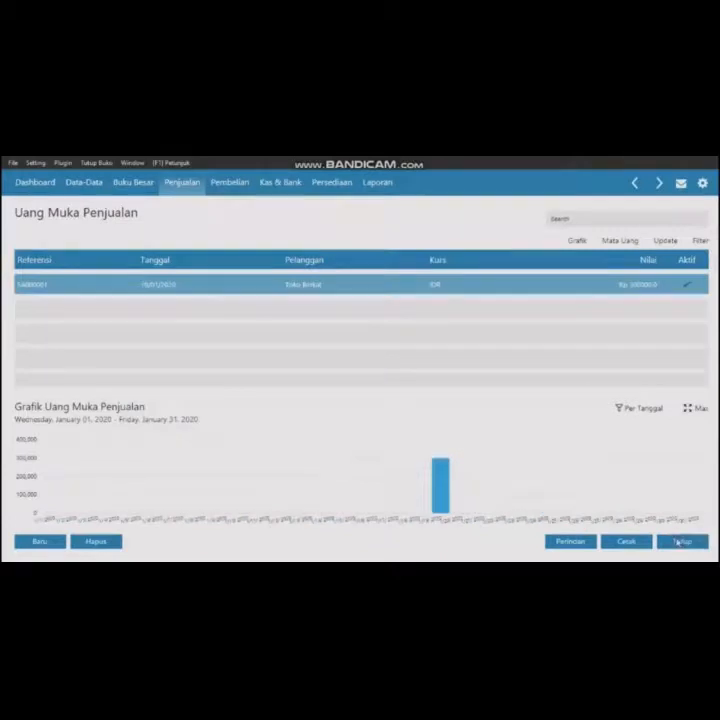
{"action": "left_click", "coordinate": [679, 542]}
- Start a new sales delivery for customer Toko Berkat dated 19/01/2020
{"action": "mouse_move", "coordinate": [416, 281]}
{"action": "left_click", "coordinate": [447, 276]}
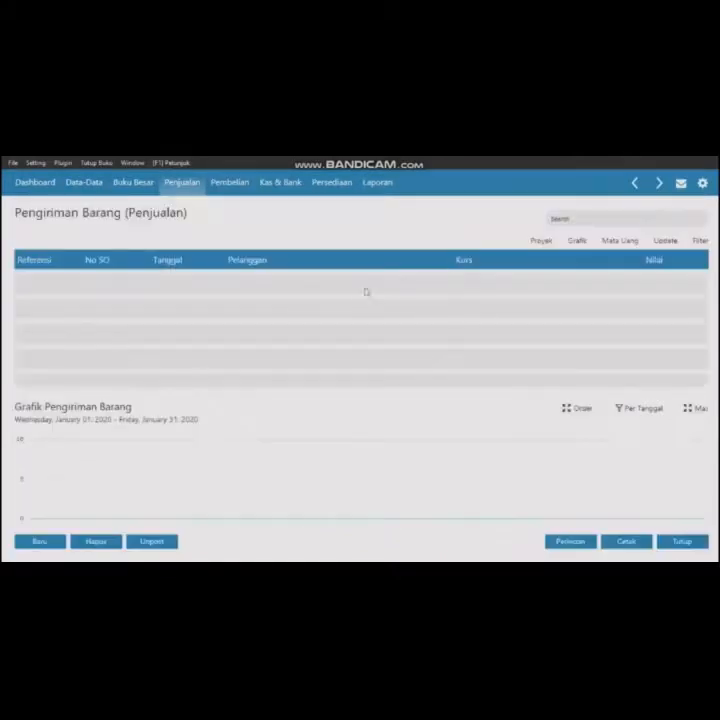
{"action": "left_click", "coordinate": [38, 541]}
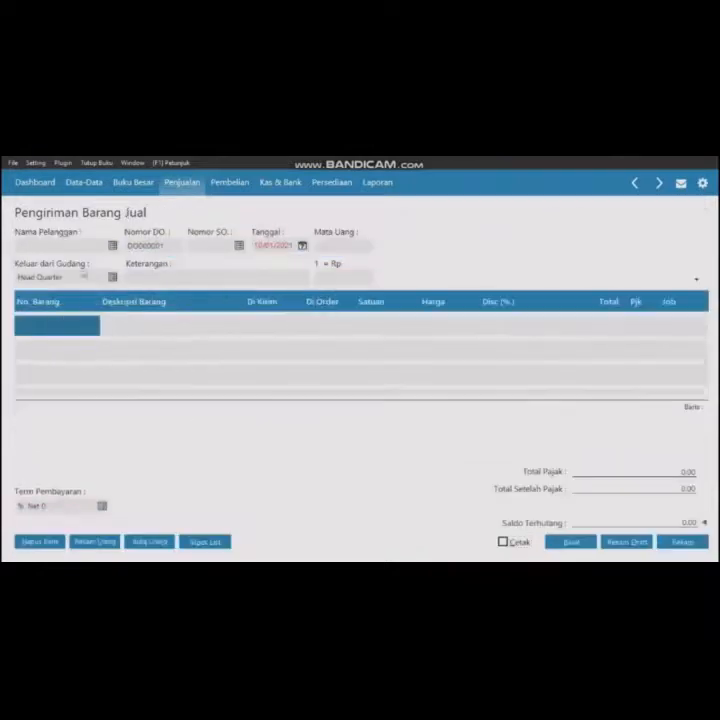
{"action": "left_click", "coordinate": [112, 246]}
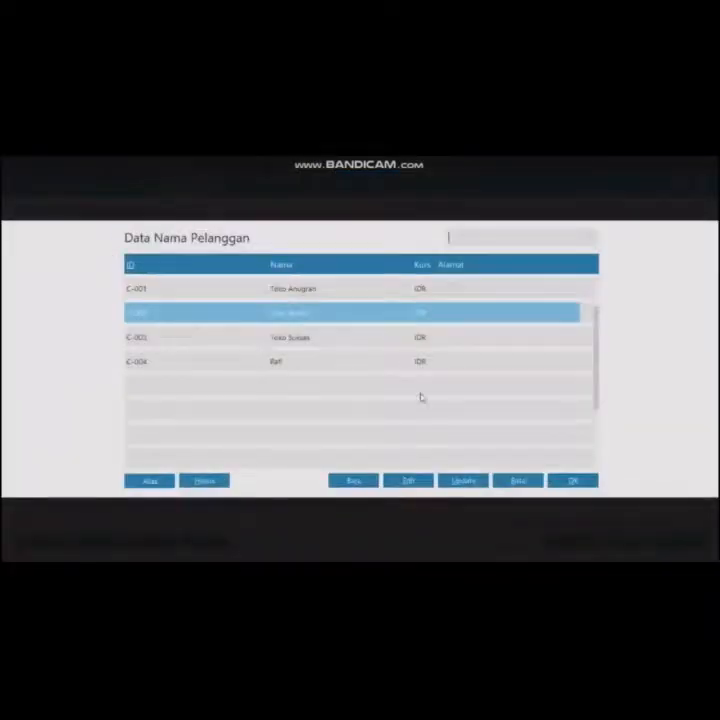
{"action": "left_click", "coordinate": [571, 479]}
{"action": "left_click", "coordinate": [261, 246]}
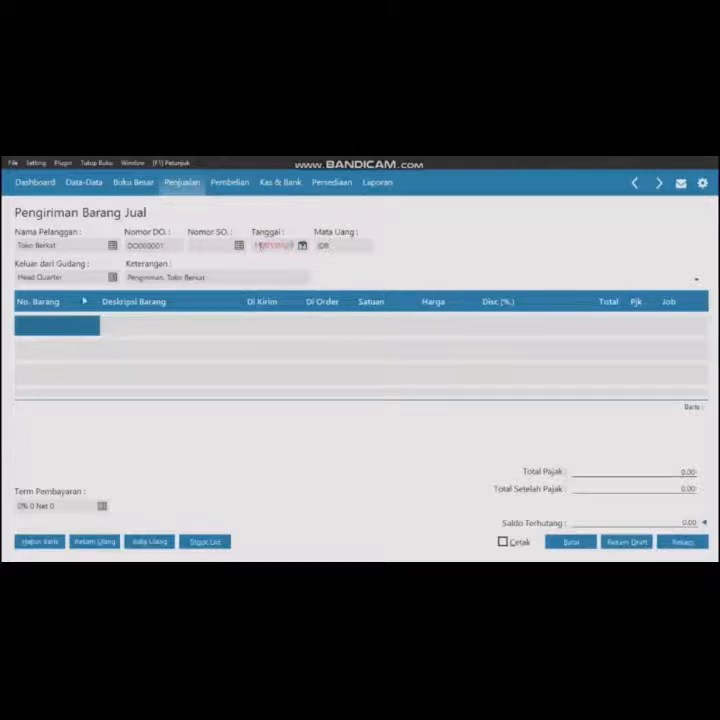
- Add Baterai Samsung as the first delivery line with quantity 5 at 75,000,000
{"action": "double_click", "coordinate": [73, 331]}
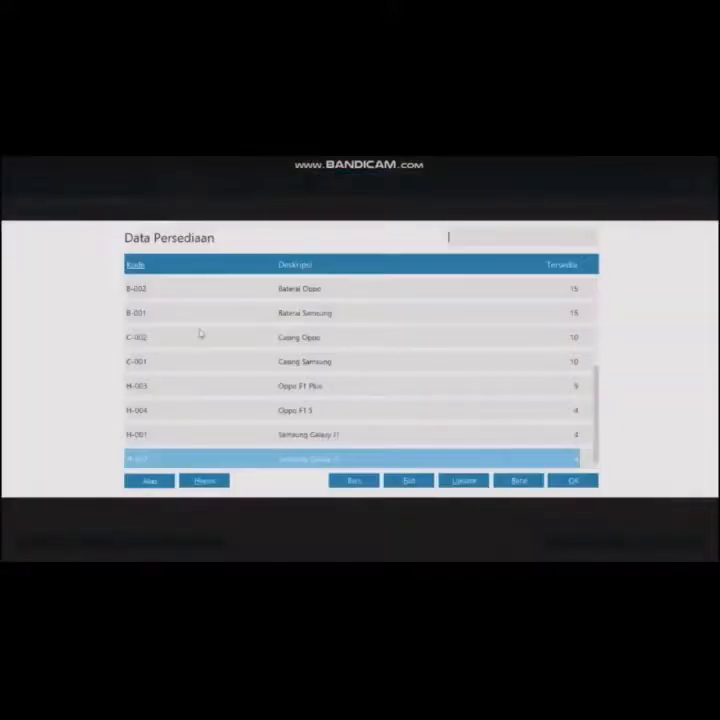
{"action": "left_click", "coordinate": [324, 313]}
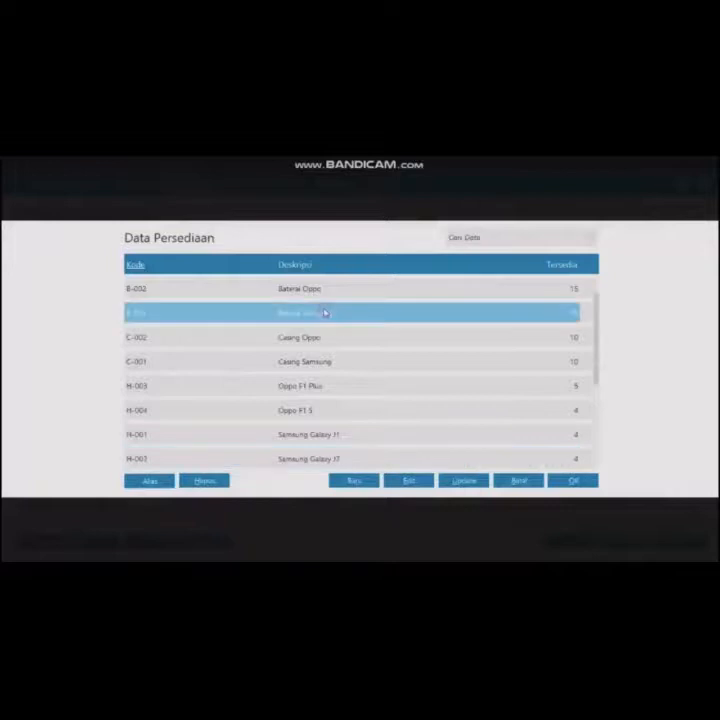
{"action": "left_click", "coordinate": [584, 487]}
{"action": "left_click", "coordinate": [254, 326]}
{"action": "left_click", "coordinate": [276, 334]}
{"action": "type", "text": "5"}
{"action": "left_click", "coordinate": [435, 331]}
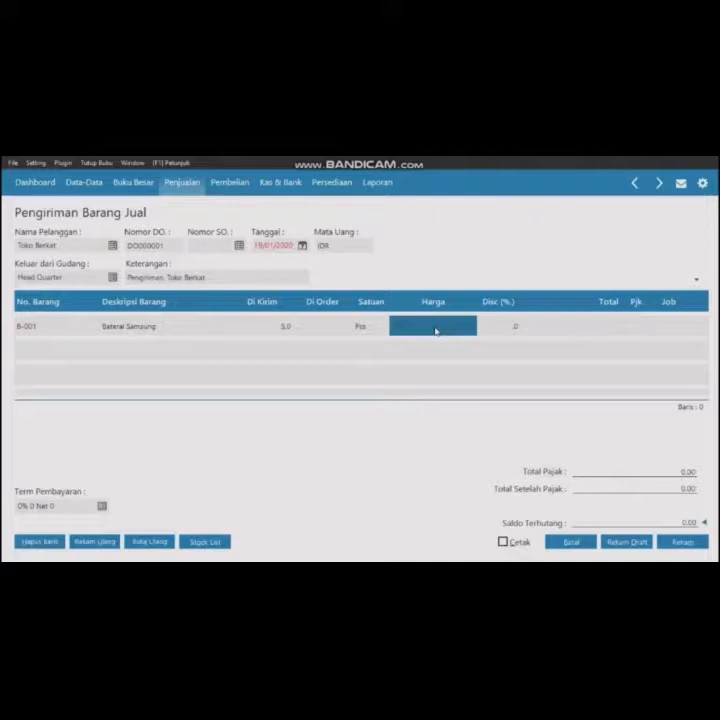
{"action": "type", "text": "75000"}
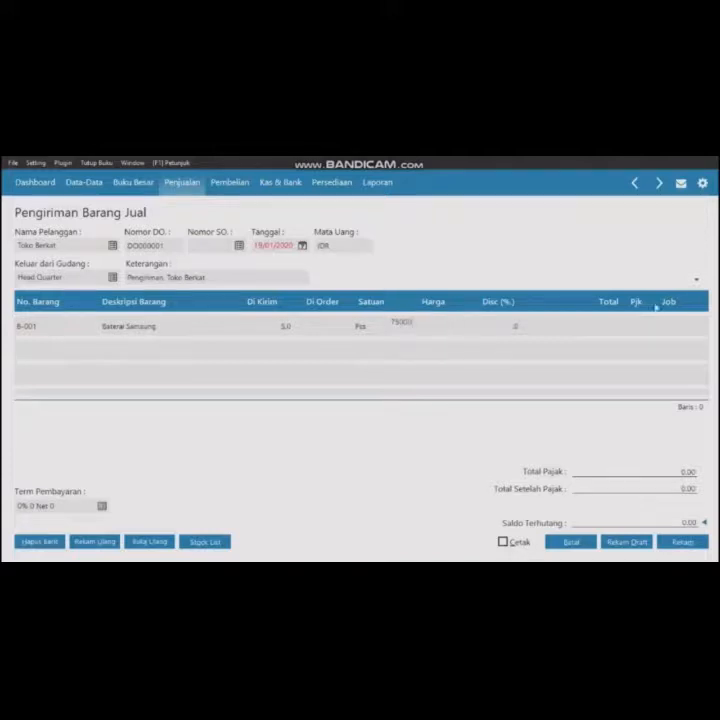
{"action": "left_click", "coordinate": [600, 326]}
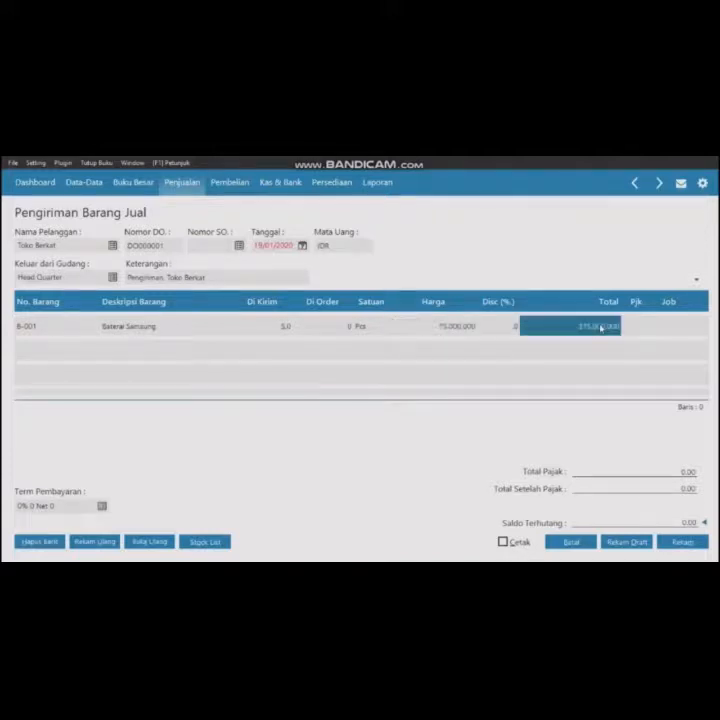
- Replace the first line with Baterai Oppo, quantity 6 at a price of 65,000,000
{"action": "double_click", "coordinate": [35, 358]}
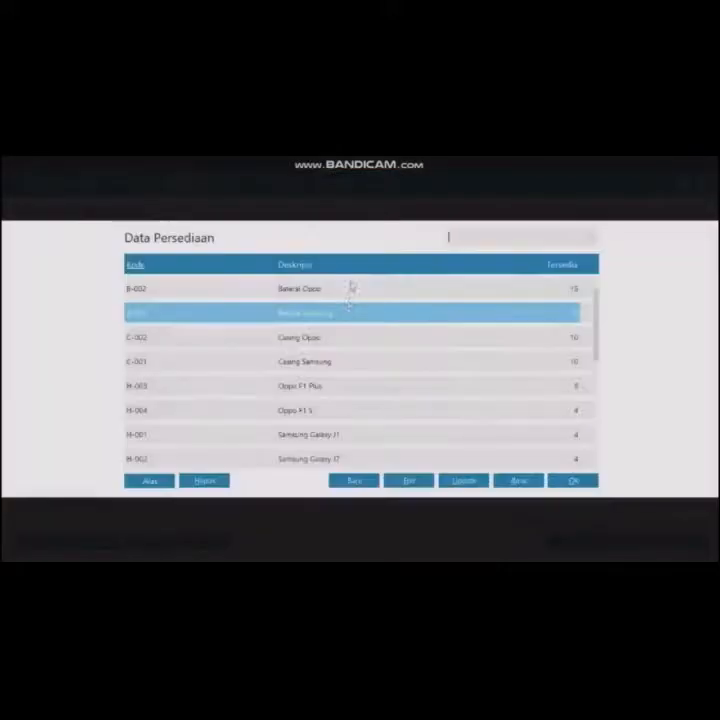
{"action": "double_click", "coordinate": [350, 288]}
{"action": "type", "text": "6"}
{"action": "left_click", "coordinate": [462, 348]}
{"action": "type", "text": "65000000"}
{"action": "left_click", "coordinate": [591, 355]}
{"action": "key", "text": "Down"}
- Add a Casing Samsung line with quantity 4 at a price of 160,000,000
{"action": "double_click", "coordinate": [47, 377]}
{"action": "double_click", "coordinate": [222, 370]}
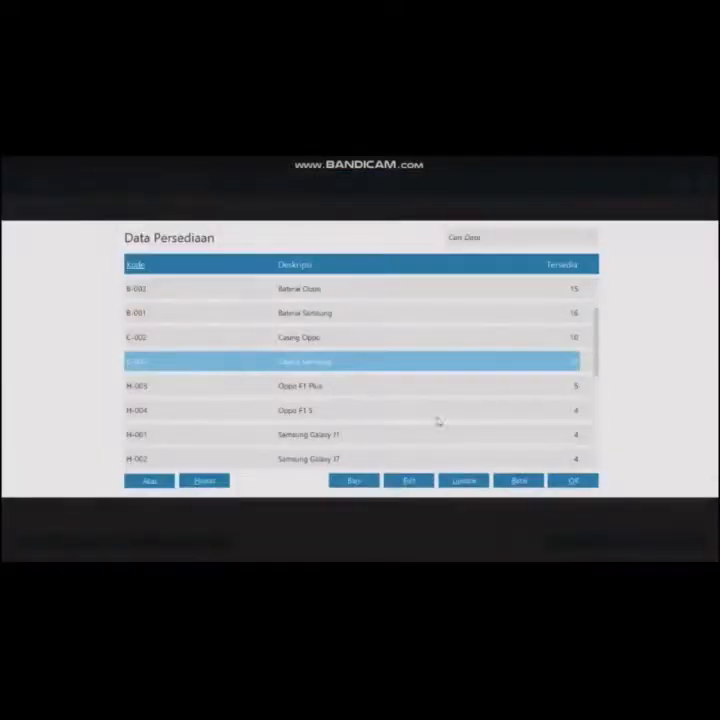
{"action": "type", "text": "4"}
{"action": "left_click", "coordinate": [440, 374]}
{"action": "type", "text": "160000000"}
{"action": "left_click", "coordinate": [575, 376]}
{"action": "key", "text": "Down"}
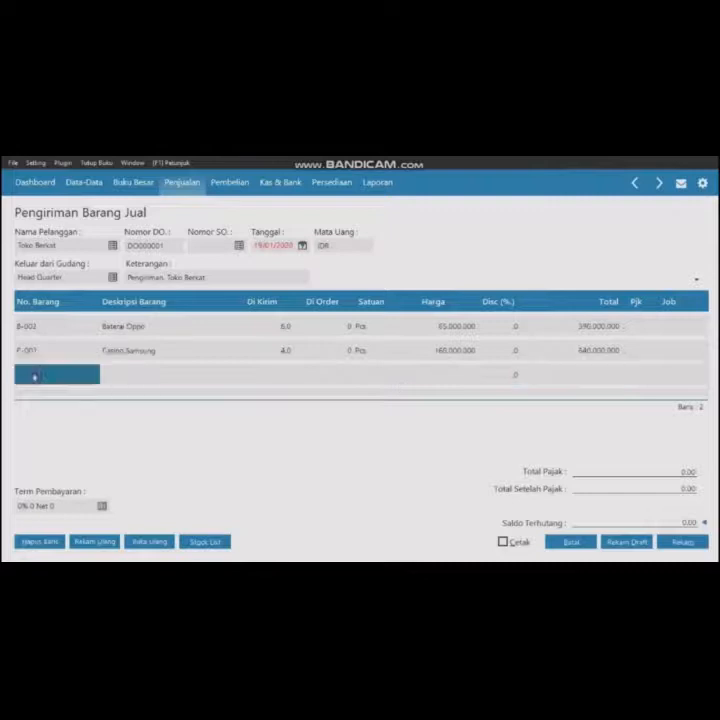
- Add a Casing Oppo line with quantity 5 at a price of 65,000,000
{"action": "double_click", "coordinate": [37, 377]}
{"action": "left_click", "coordinate": [218, 340]}
{"action": "left_click", "coordinate": [570, 481]}
{"action": "type", "text": "3"}
{"action": "left_click", "coordinate": [431, 374]}
{"action": "type", "text": "50000000"}
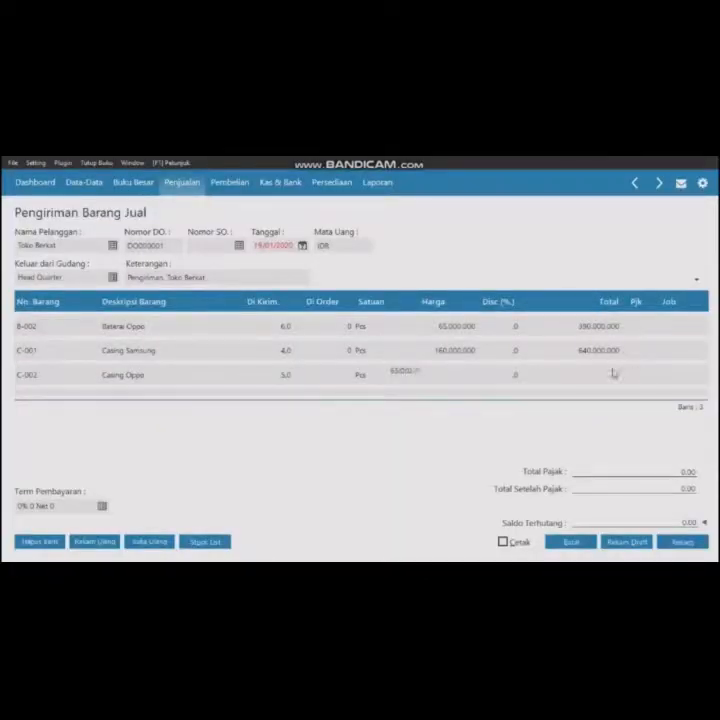
{"action": "left_click", "coordinate": [612, 374]}
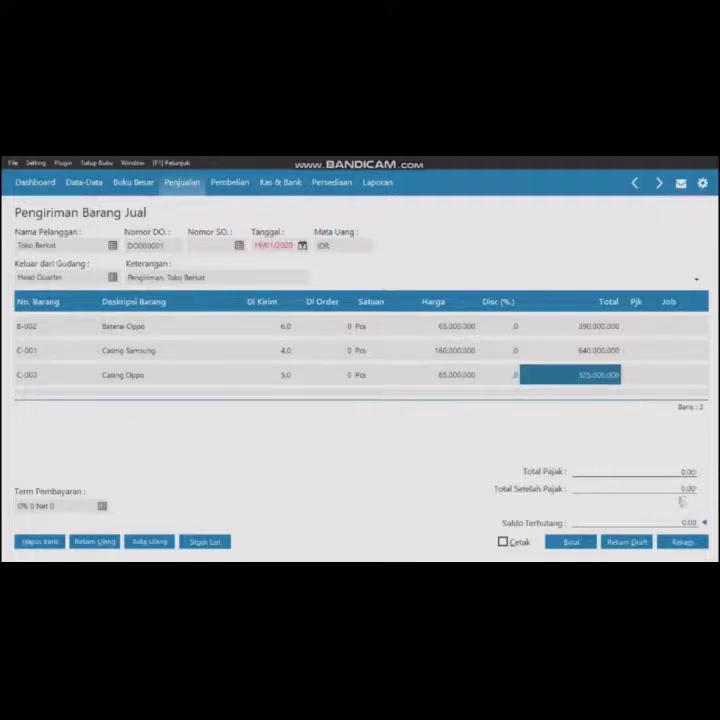
- Record the sales delivery and close the blank delivery form
{"action": "left_click", "coordinate": [683, 542]}
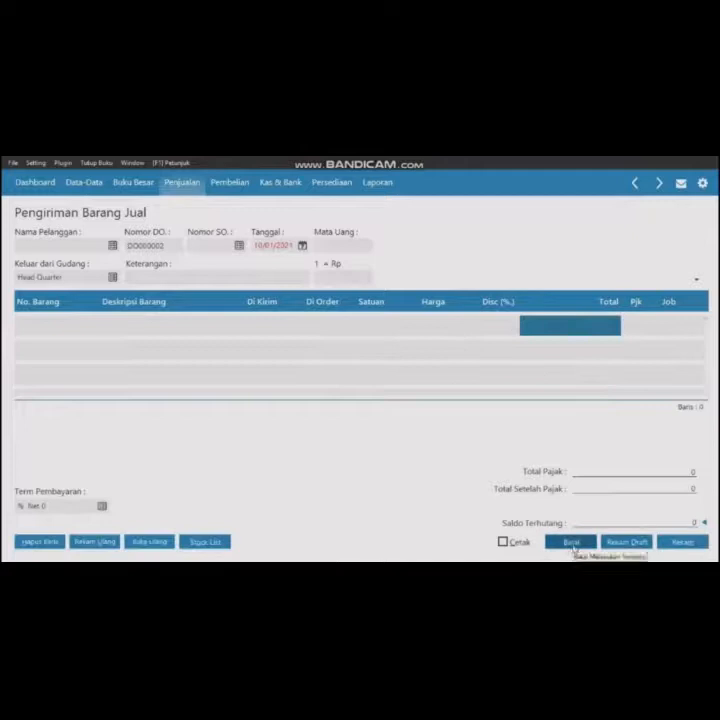
{"action": "left_click", "coordinate": [573, 545]}
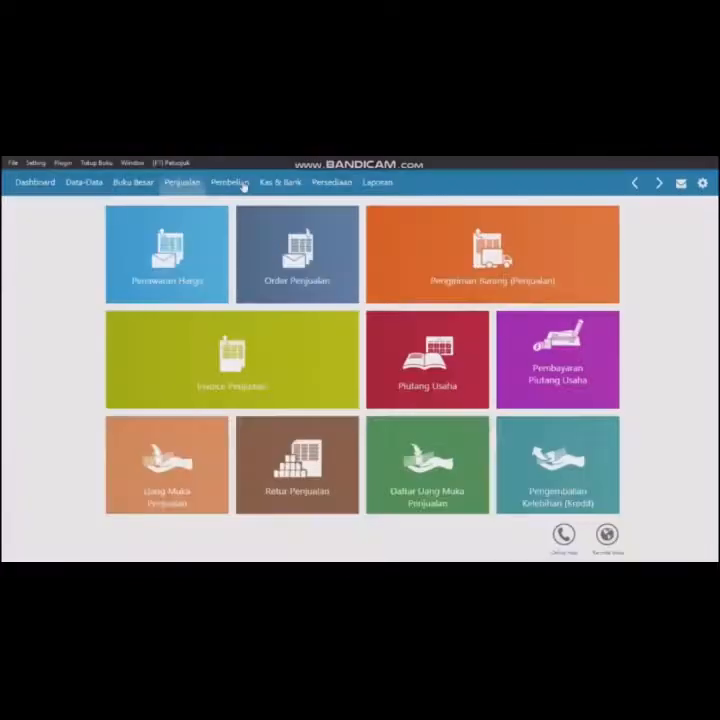
- Start a new accounts receivable payment into the Bank account from customer Rafi
{"action": "left_click", "coordinate": [238, 186]}
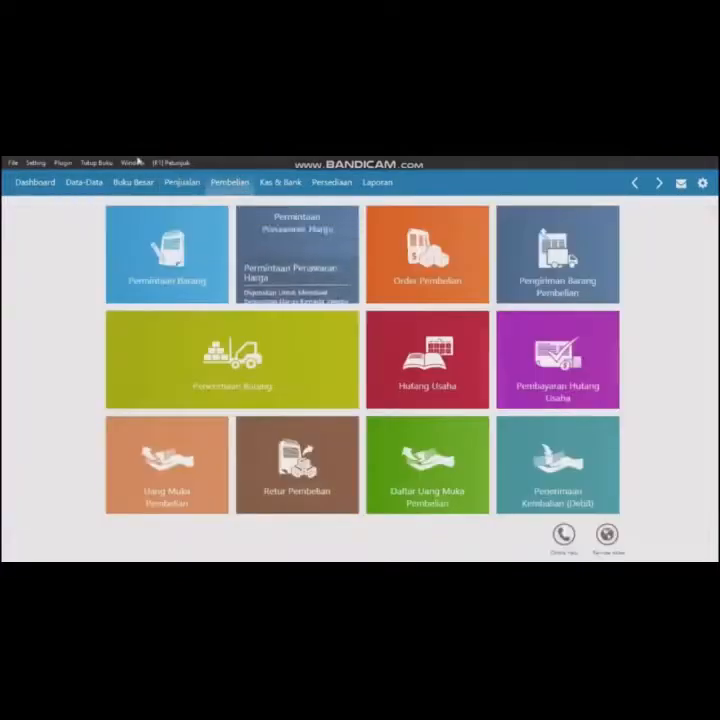
{"action": "left_click", "coordinate": [184, 183]}
{"action": "left_click", "coordinate": [523, 338]}
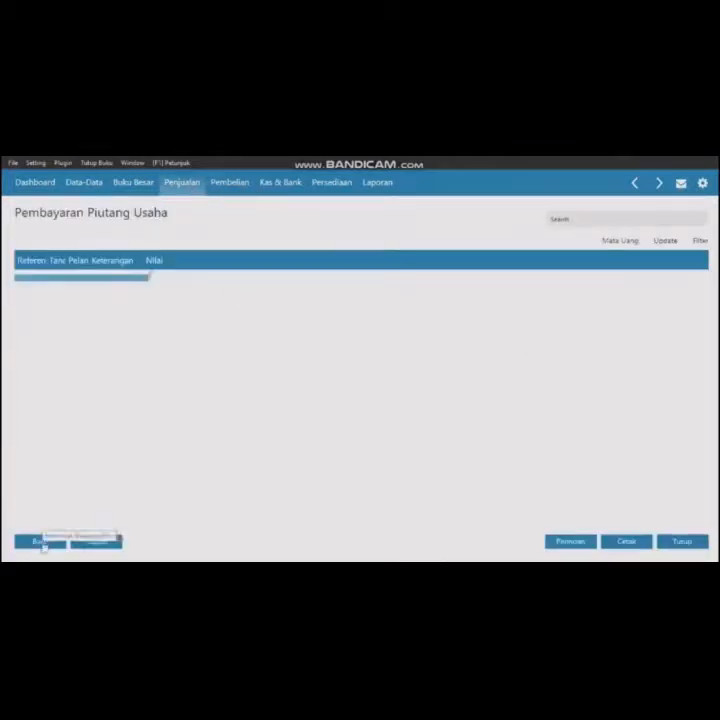
{"action": "left_click", "coordinate": [39, 541]}
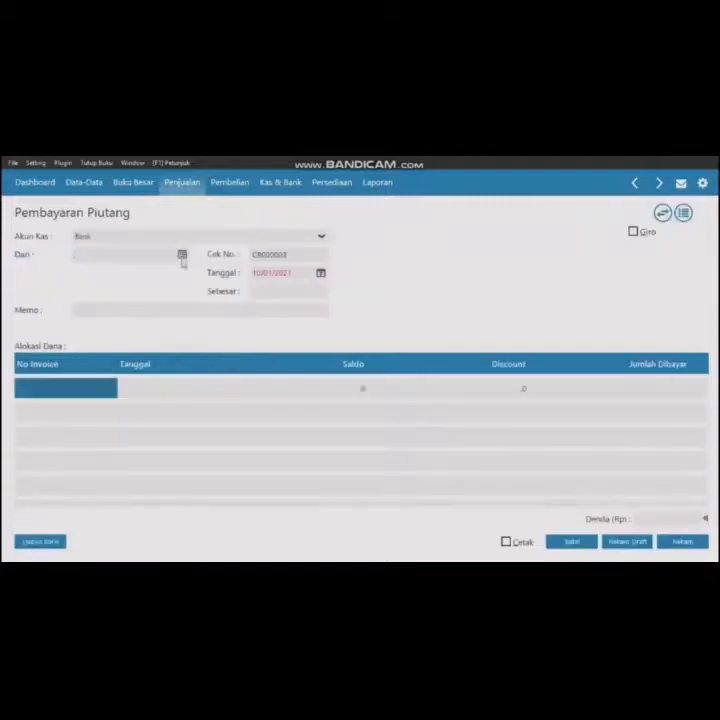
{"action": "left_click", "coordinate": [182, 254]}
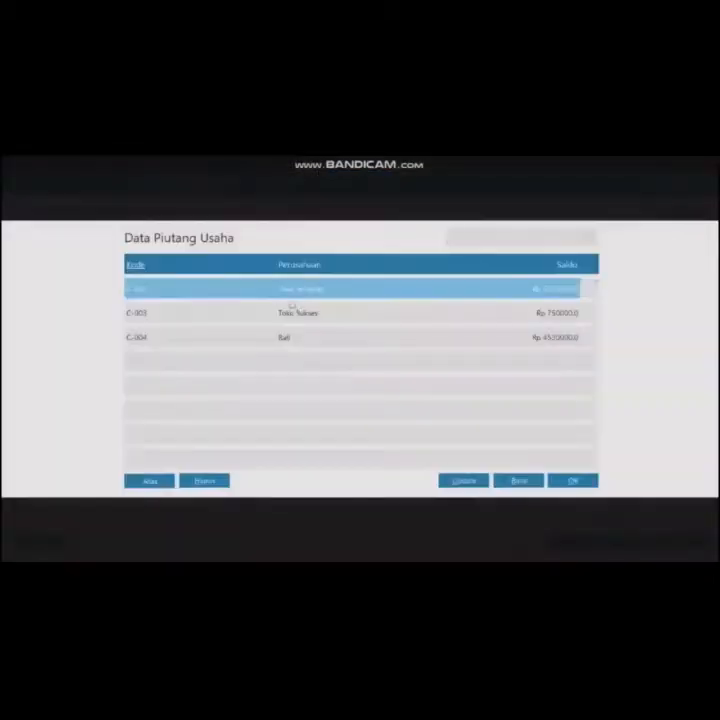
{"action": "left_click", "coordinate": [305, 340]}
{"action": "left_click", "coordinate": [563, 482]}
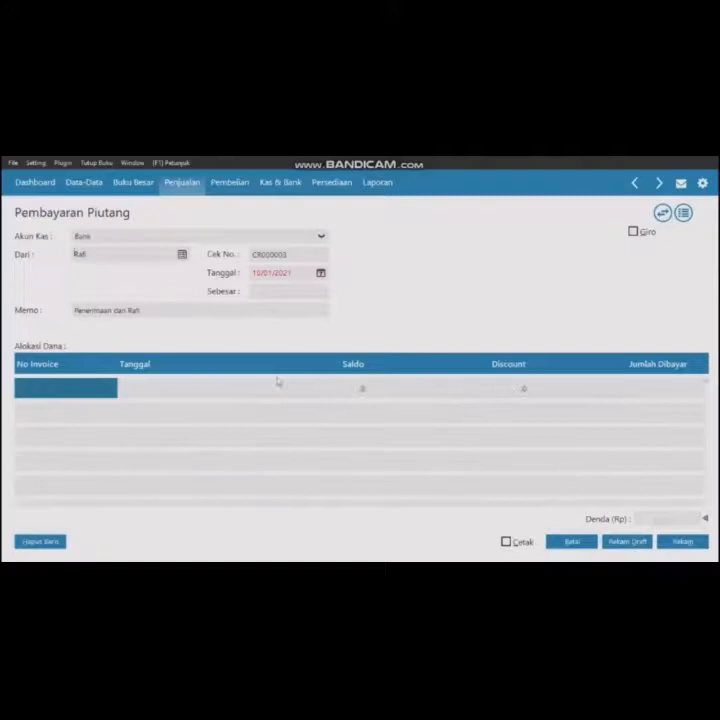
- Set the receivable payment date to 19/01/2020
{"action": "left_click", "coordinate": [258, 273]}
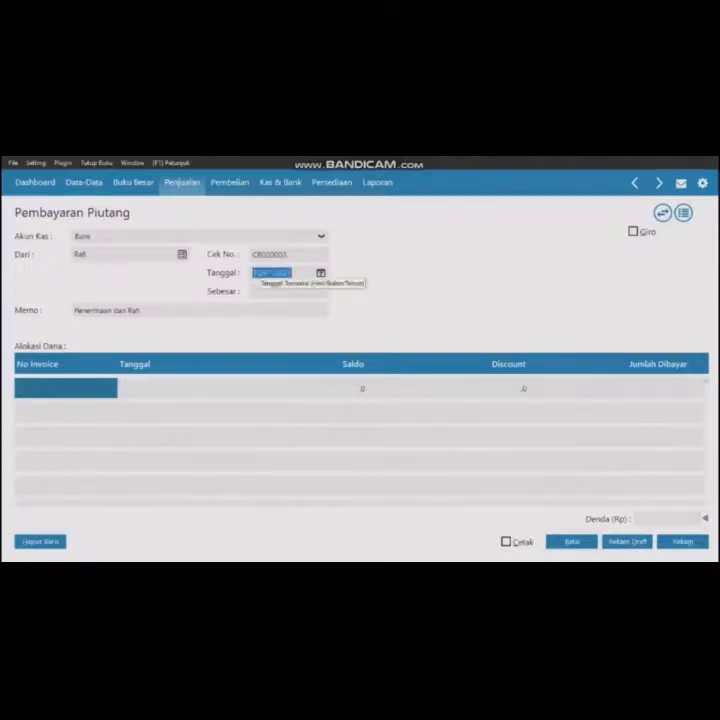
{"action": "type", "text": "19012020"}
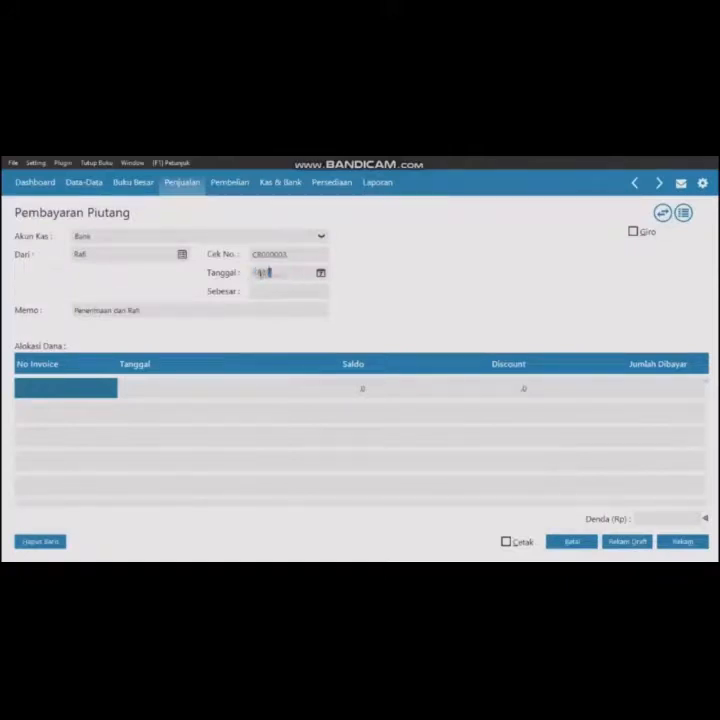
- Allocate the payment to invoice INV-005 with an amount paid of 4,000,000
{"action": "left_click", "coordinate": [100, 385]}
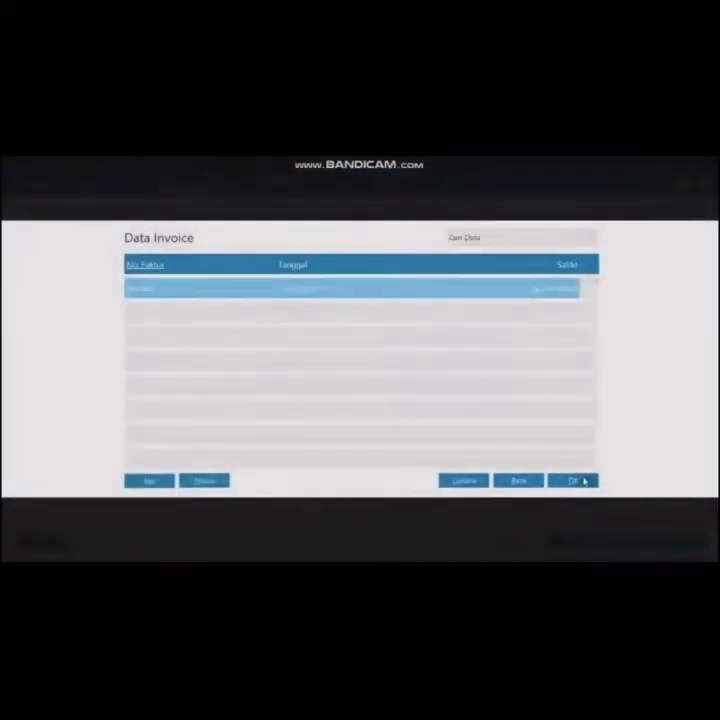
{"action": "left_click", "coordinate": [584, 479]}
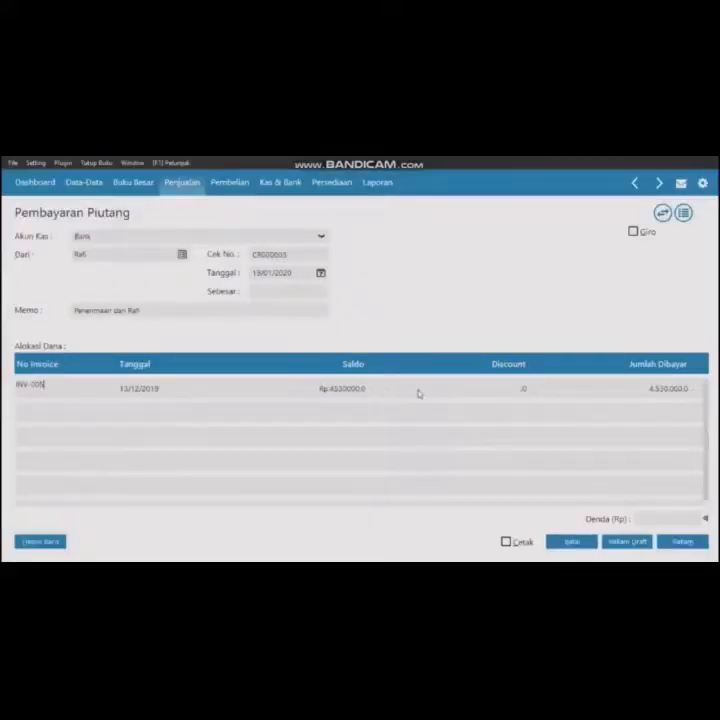
{"action": "left_click", "coordinate": [655, 388]}
{"action": "left_click", "coordinate": [527, 388]}
{"action": "type", "text": "4000000"}
{"action": "key", "text": "Return"}
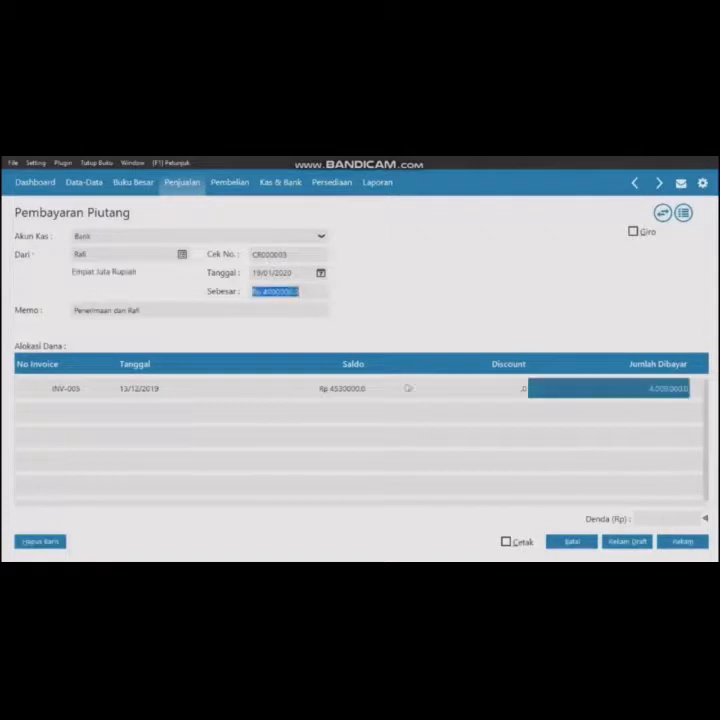
- Record the receivable payment and close the blank payment form
{"action": "left_click", "coordinate": [692, 541]}
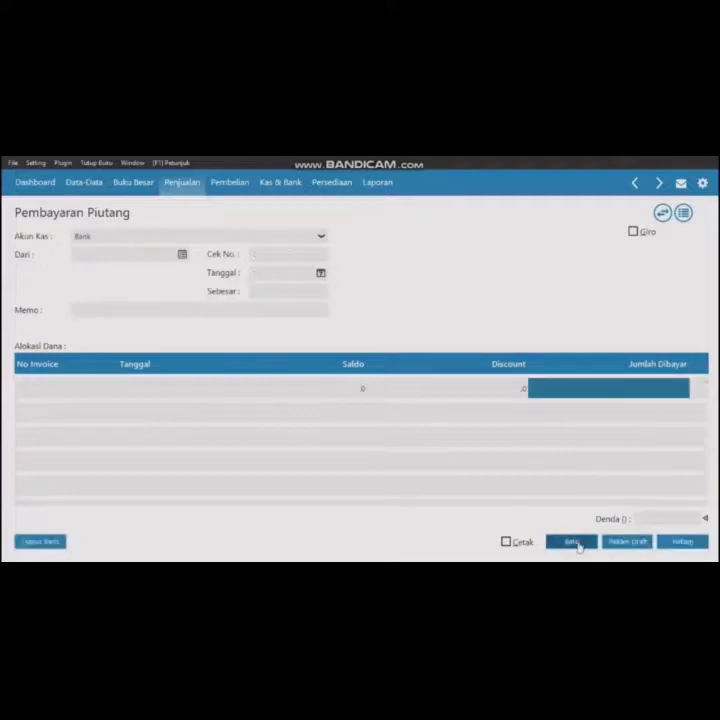
{"action": "left_click", "coordinate": [574, 542]}
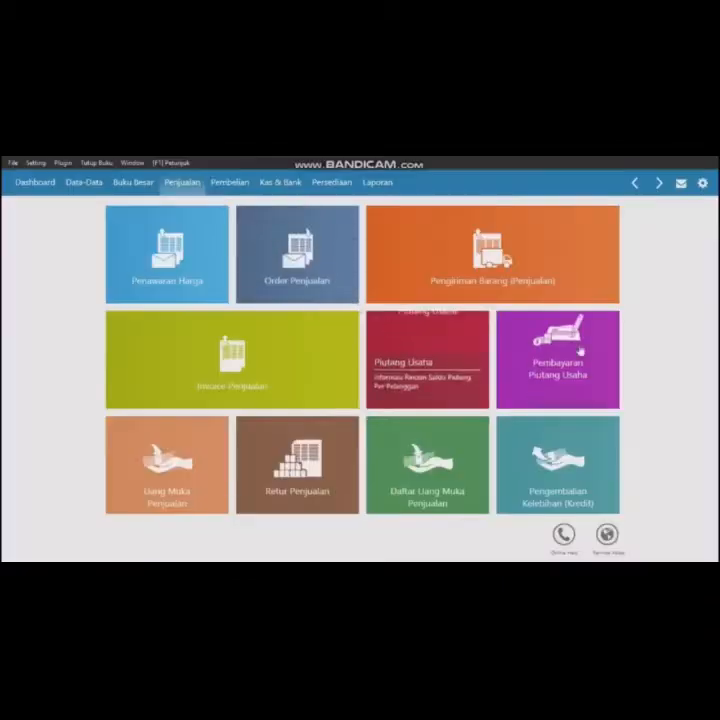
{"action": "left_click", "coordinate": [556, 357]}
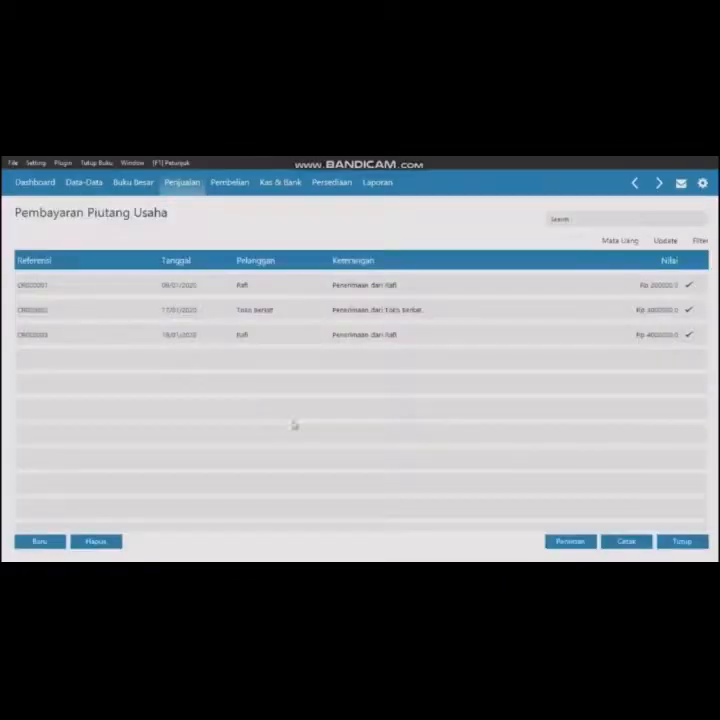
- Start a new receivable payment from customer Toko Anugrah dated 20/01/2020
{"action": "left_click", "coordinate": [40, 541]}
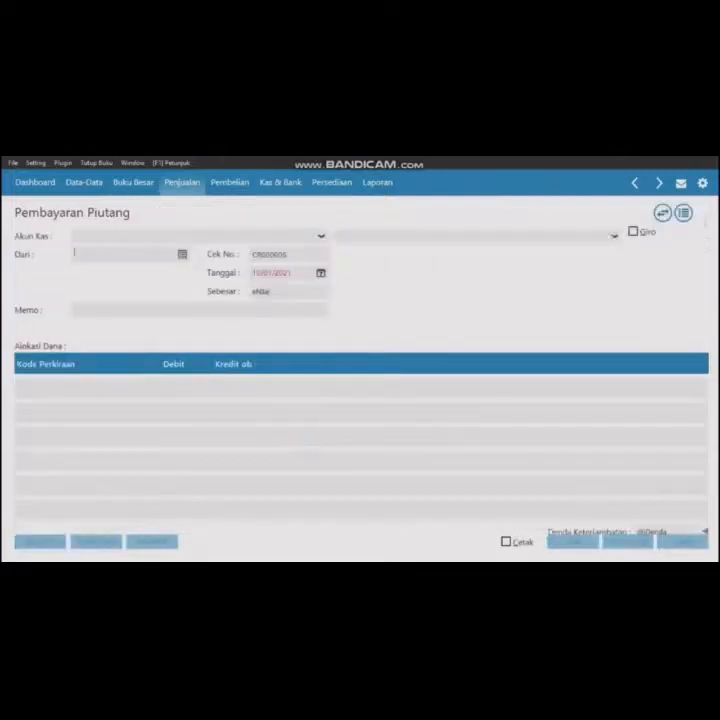
{"action": "double_click", "coordinate": [160, 258]}
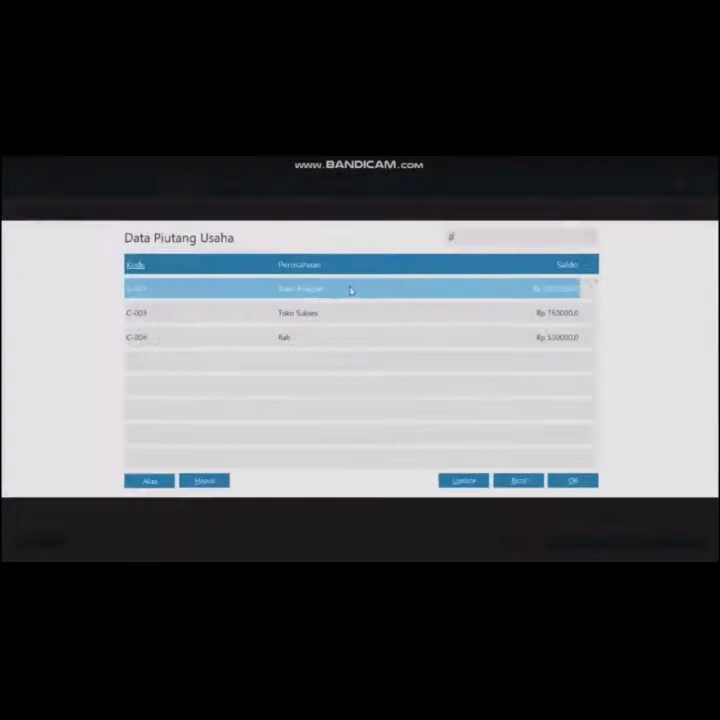
{"action": "left_click", "coordinate": [575, 481]}
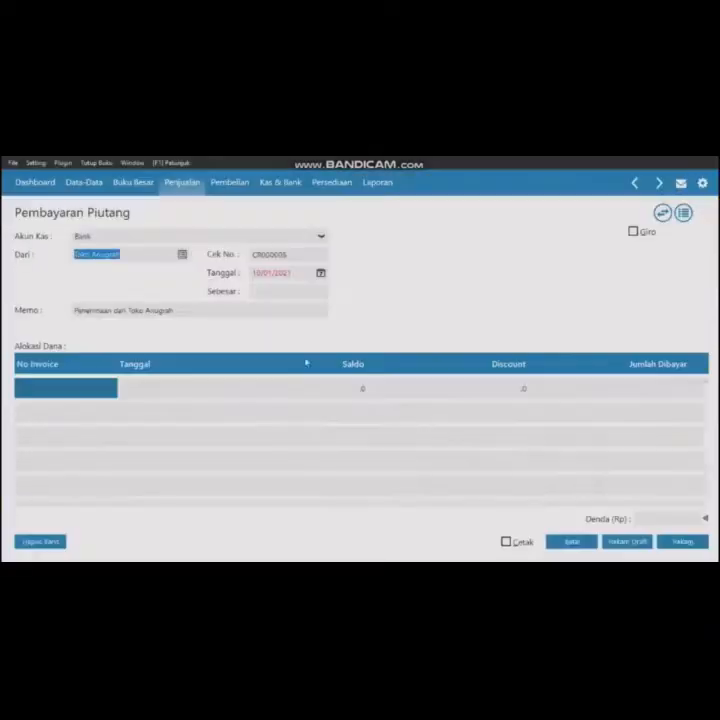
{"action": "left_click", "coordinate": [257, 272]}
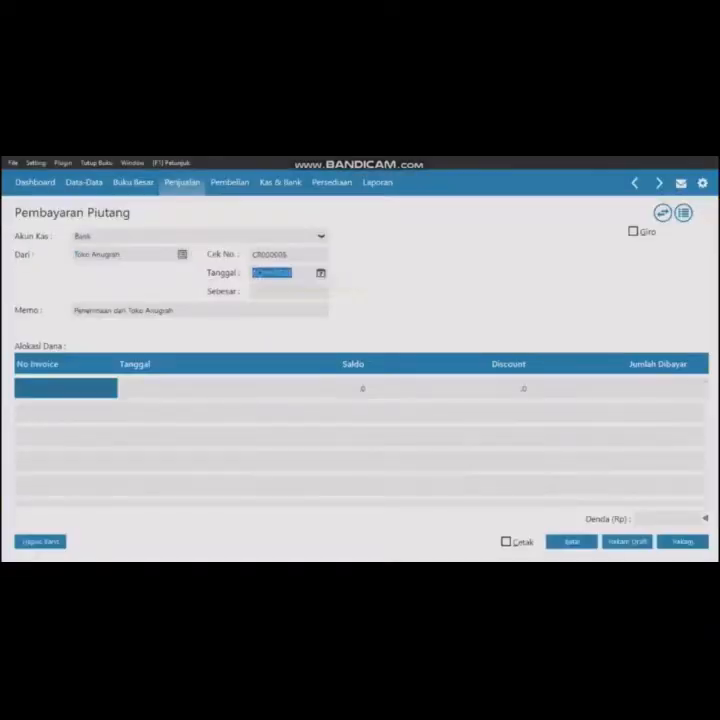
{"action": "type", "text": "20012020"}
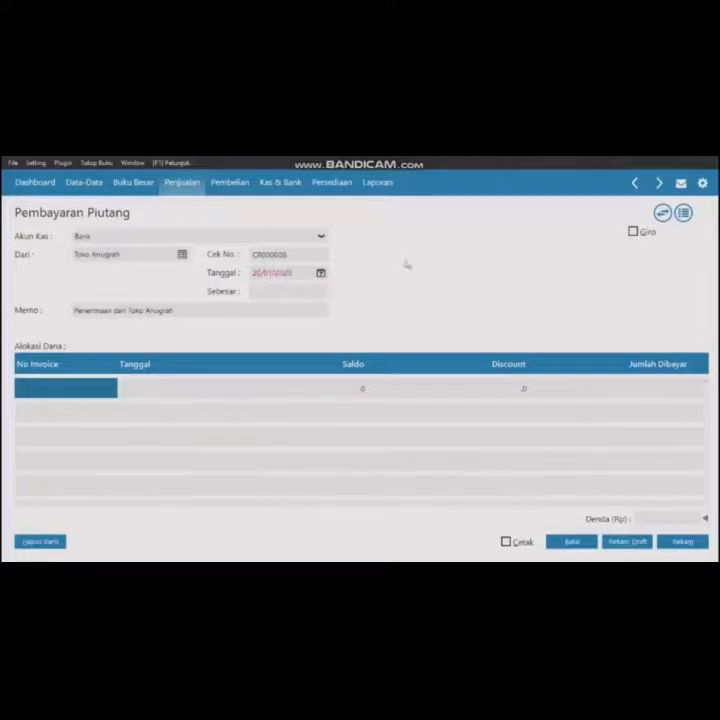
- Mark the receivable payment as a giro and add invoice INV-001 to the allocation
{"action": "left_click", "coordinate": [633, 232]}
{"action": "double_click", "coordinate": [100, 387]}
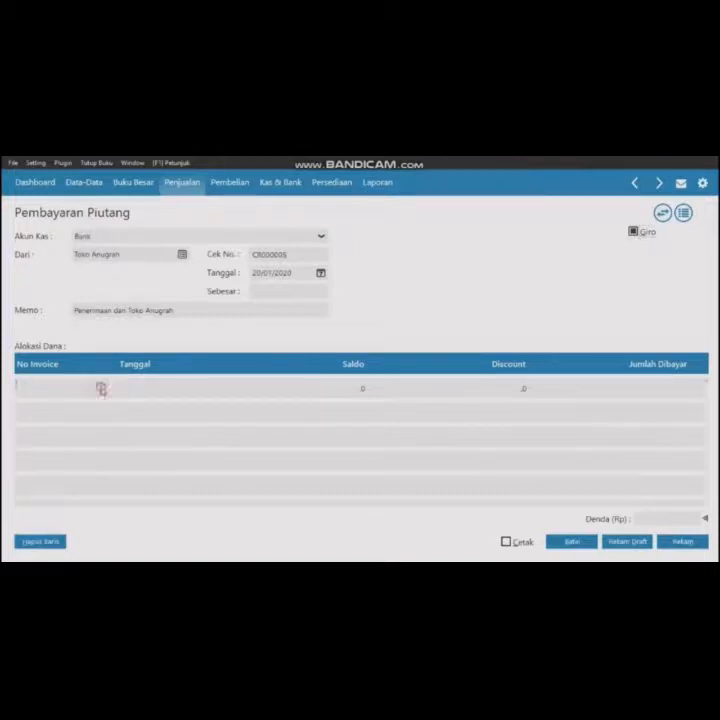
{"action": "left_click", "coordinate": [572, 481]}
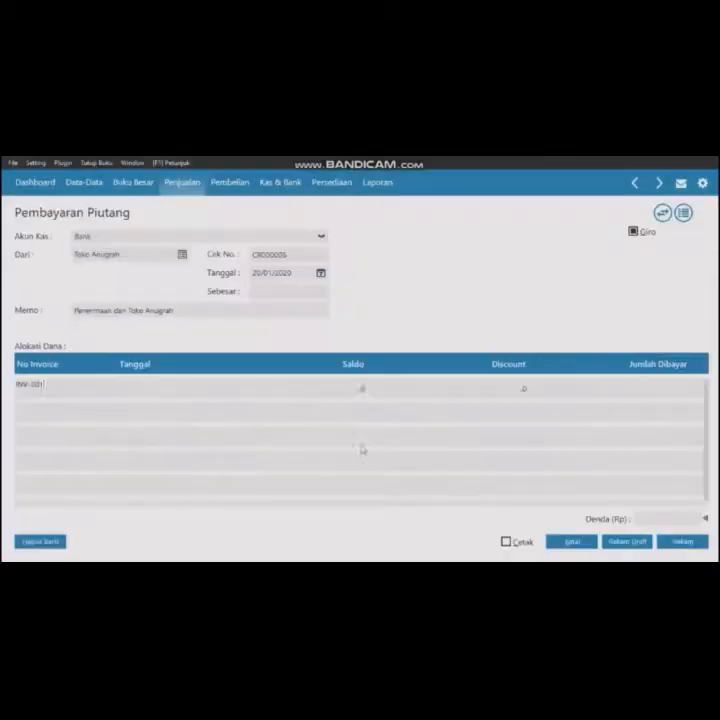
- Add invoice INV-002 to the allocation and set its amount paid to 4,000,000
{"action": "double_click", "coordinate": [68, 412]}
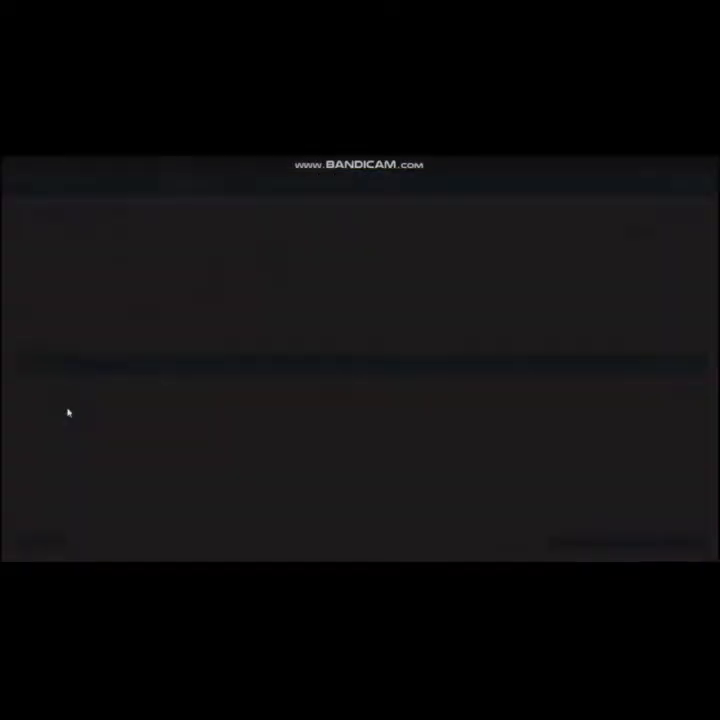
{"action": "left_click", "coordinate": [289, 318]}
{"action": "left_click", "coordinate": [576, 482]}
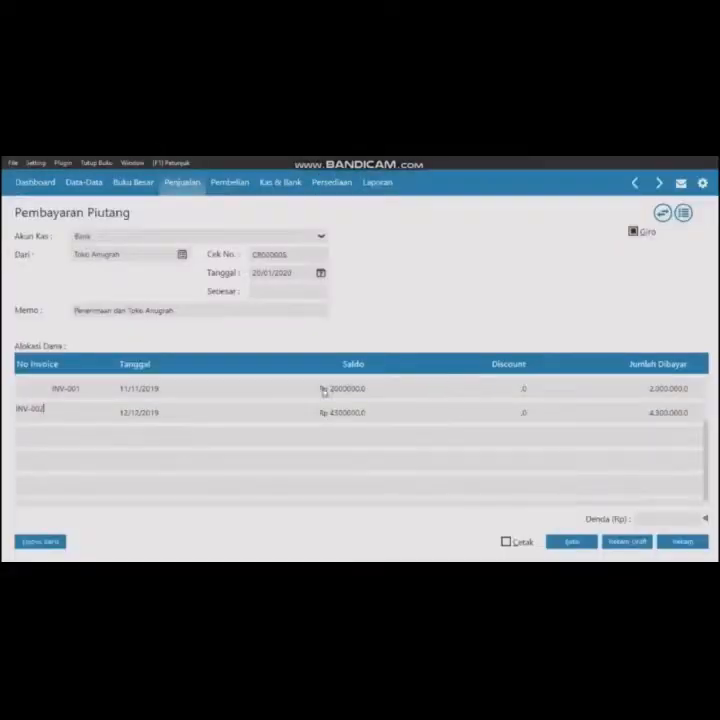
{"action": "double_click", "coordinate": [666, 412]}
{"action": "type", "text": "4000000"}
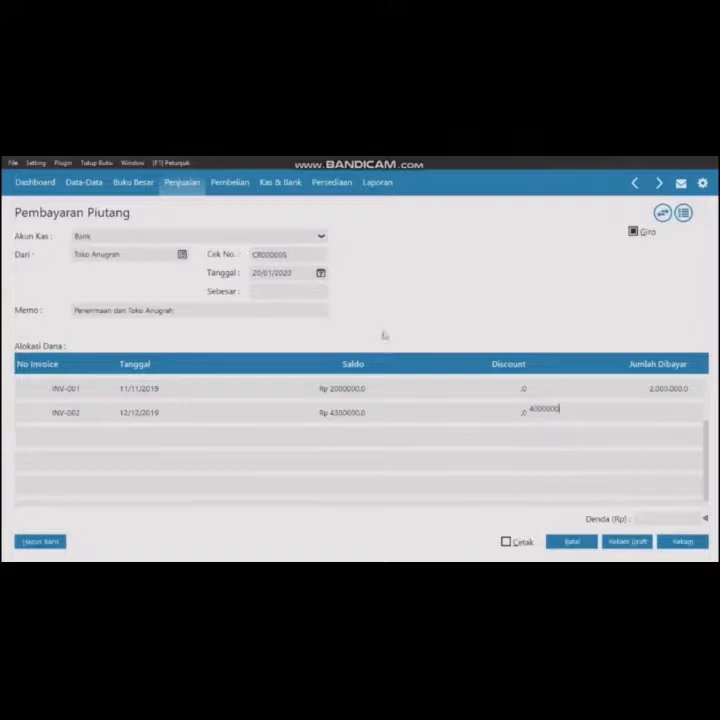
{"action": "key", "text": "Return"}
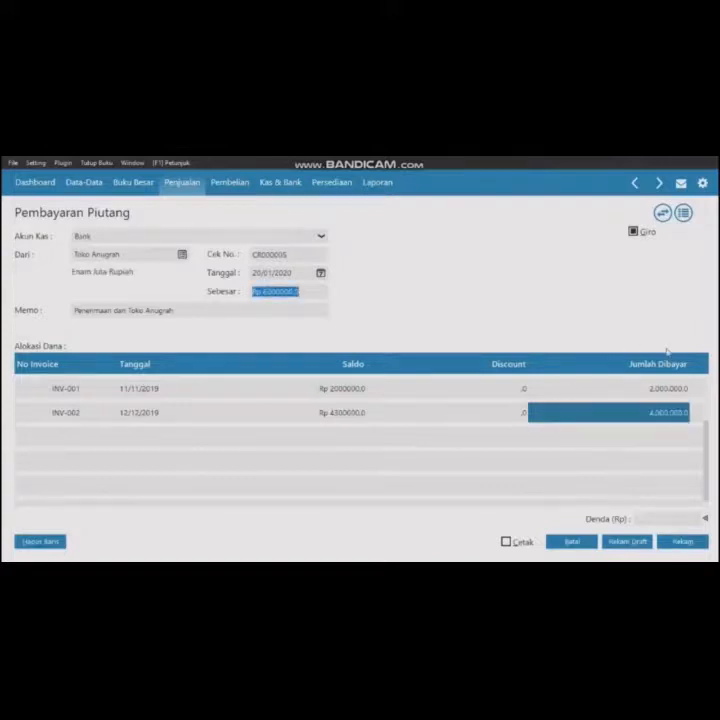
- Record the payment, entering giro number BG0001 with a due date of 24/01/2020
{"action": "left_click", "coordinate": [670, 543]}
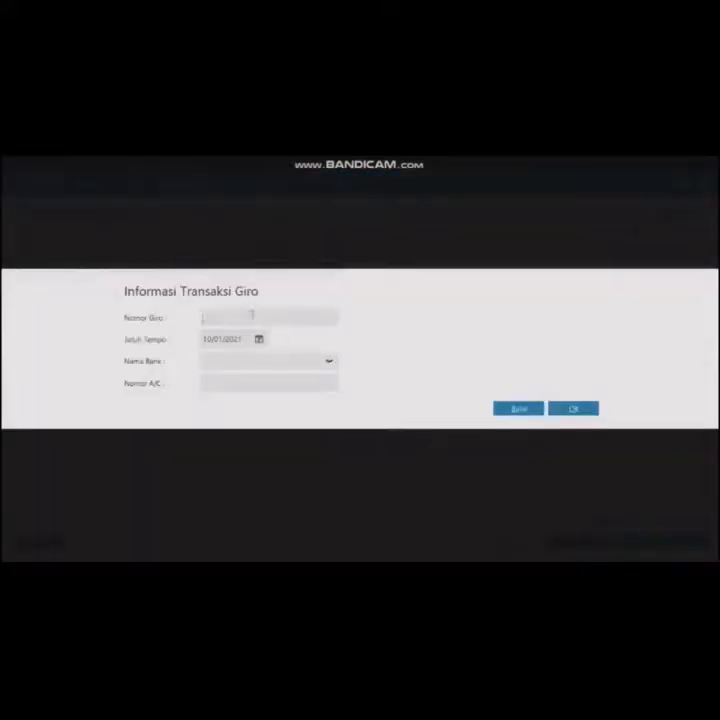
{"action": "type", "text": "BG0001"}
{"action": "double_click", "coordinate": [211, 341]}
{"action": "type", "text": "24"}
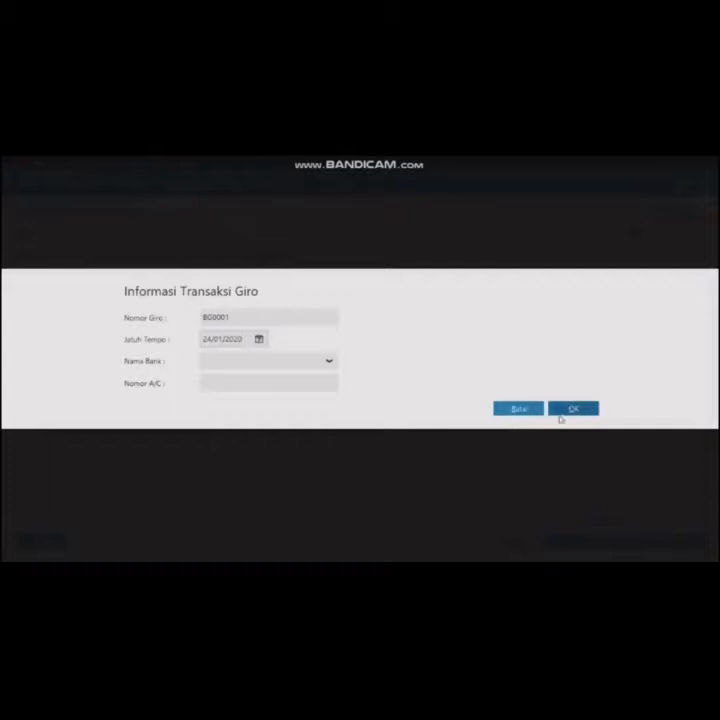
{"action": "left_click", "coordinate": [563, 412]}
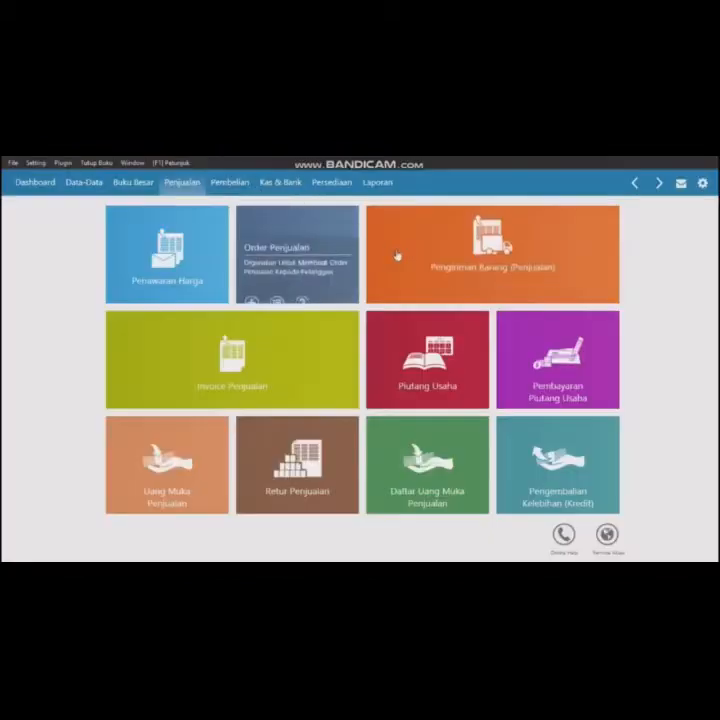
- Start a new cash sales invoice for customer Toko Anugrah dated 21/01/2020
{"action": "mouse_move", "coordinate": [397, 257]}
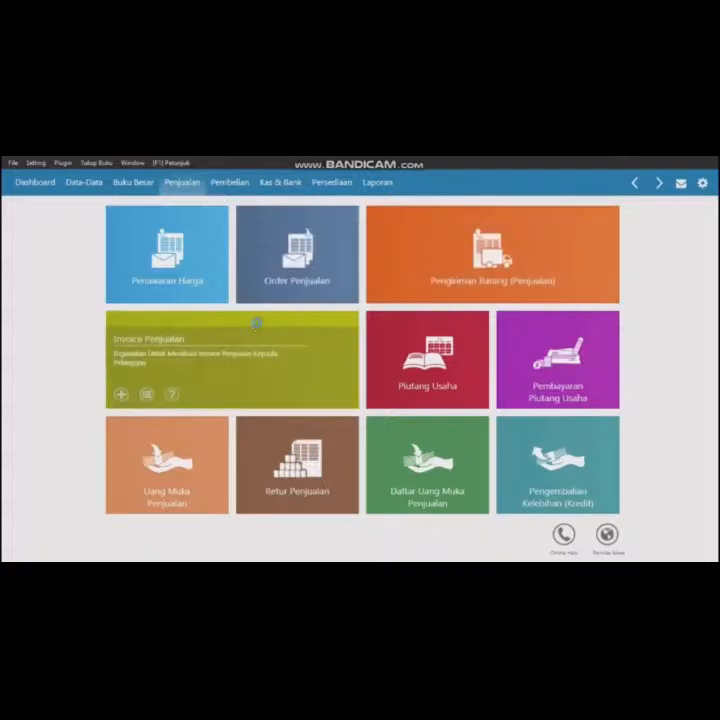
{"action": "left_click", "coordinate": [257, 326]}
{"action": "left_click", "coordinate": [40, 540]}
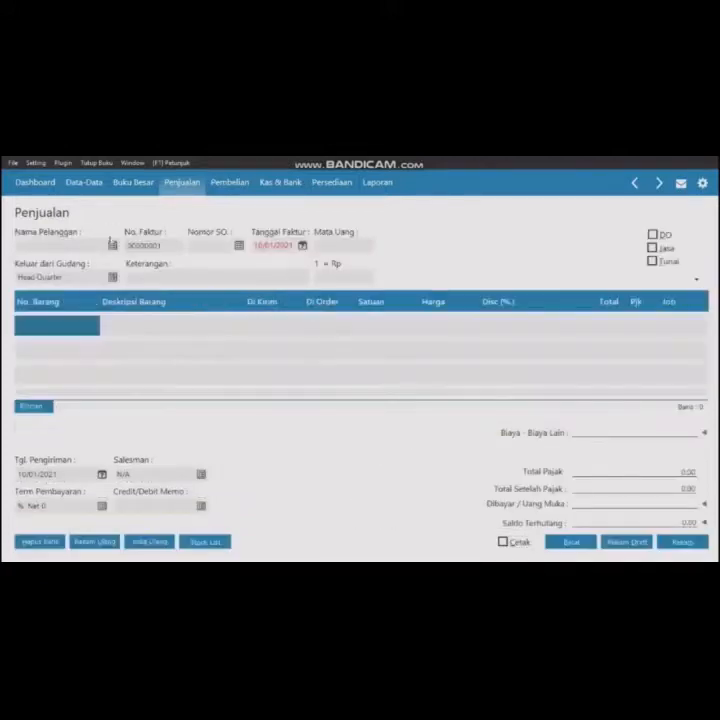
{"action": "left_click", "coordinate": [112, 244]}
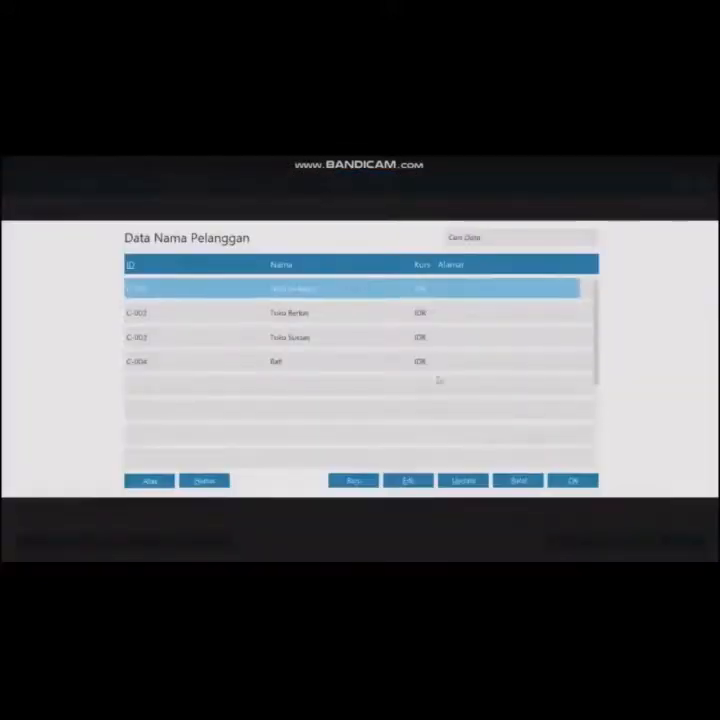
{"action": "left_click", "coordinate": [586, 485]}
{"action": "double_click", "coordinate": [257, 248]}
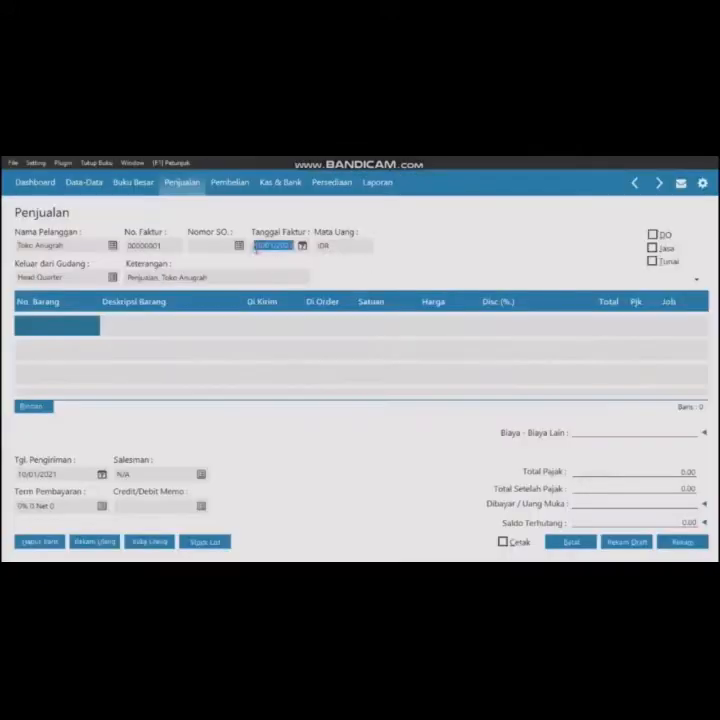
{"action": "type", "text": "0101202"}
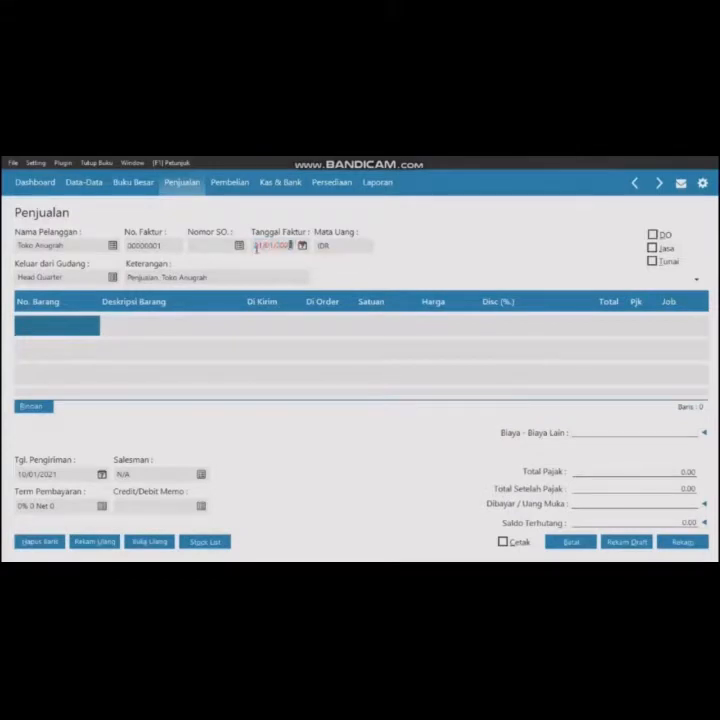
{"action": "left_click", "coordinate": [652, 261]}
- Add a Samsung Galaxy J1 line with quantity 2 at a price of 2,000,000
{"action": "double_click", "coordinate": [50, 333]}
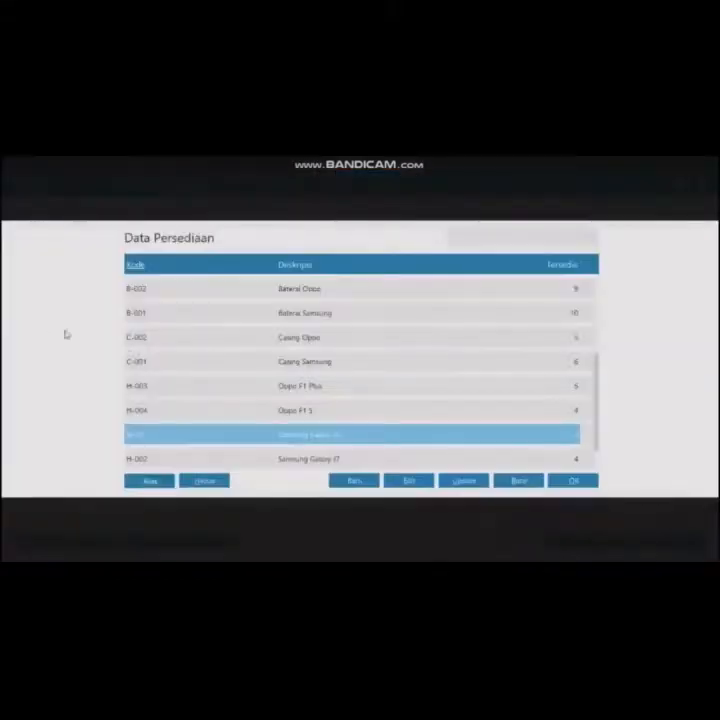
{"action": "left_click", "coordinate": [570, 481]}
{"action": "left_click", "coordinate": [266, 327]}
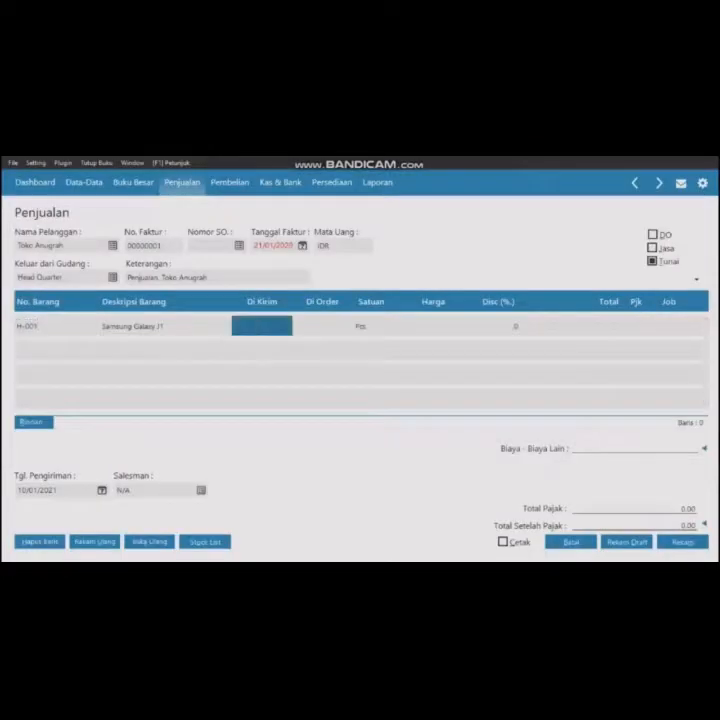
{"action": "type", "text": "2"}
{"action": "left_click", "coordinate": [426, 326]}
{"action": "type", "text": "2000"}
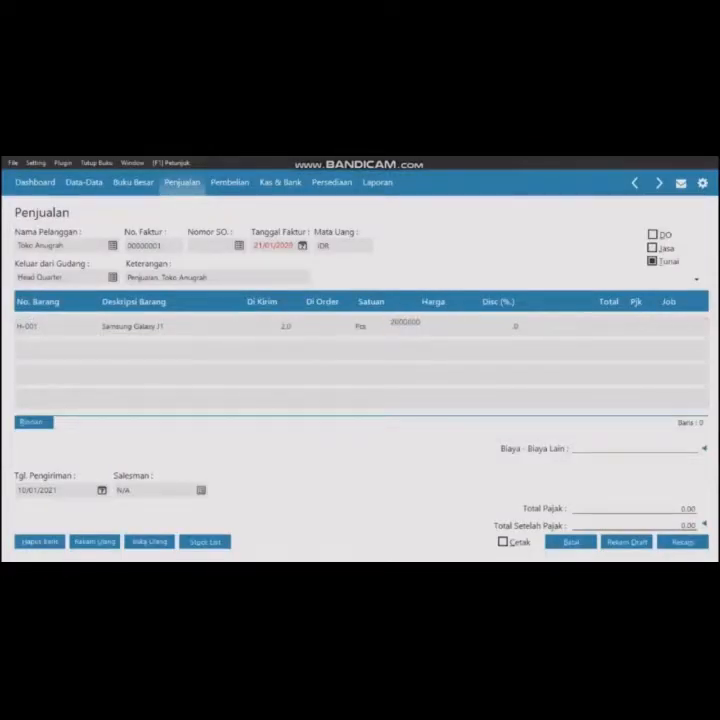
{"action": "left_click", "coordinate": [607, 327]}
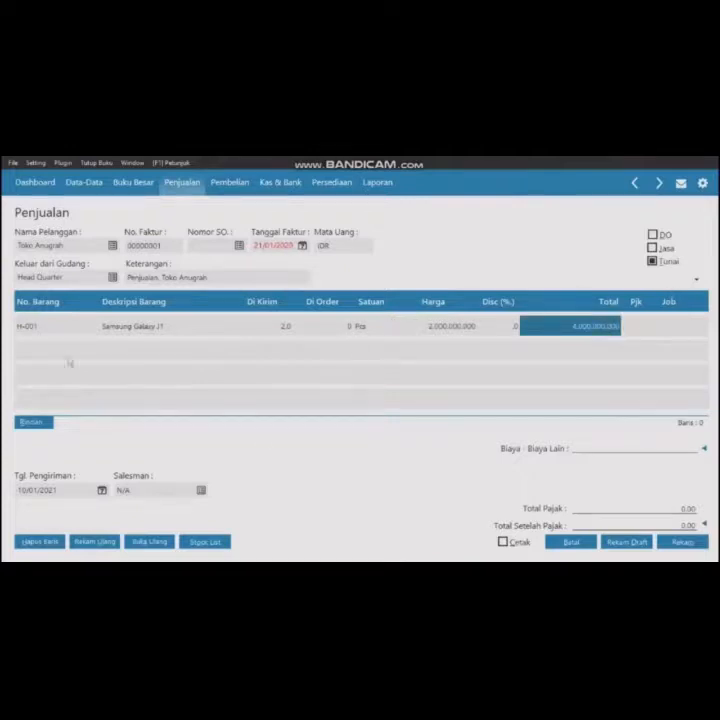
- Record the sales invoice and close the blank invoice form
{"action": "left_click", "coordinate": [688, 543]}
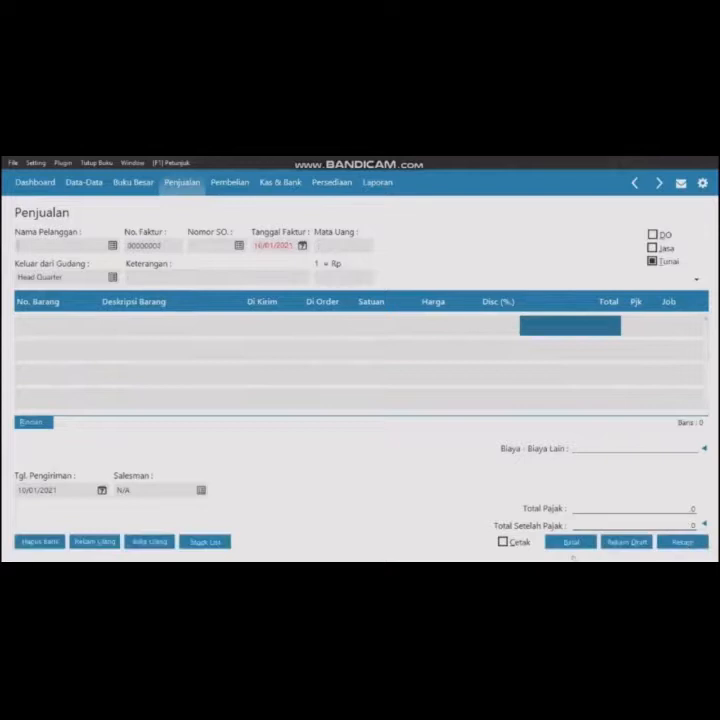
{"action": "left_click", "coordinate": [572, 542]}
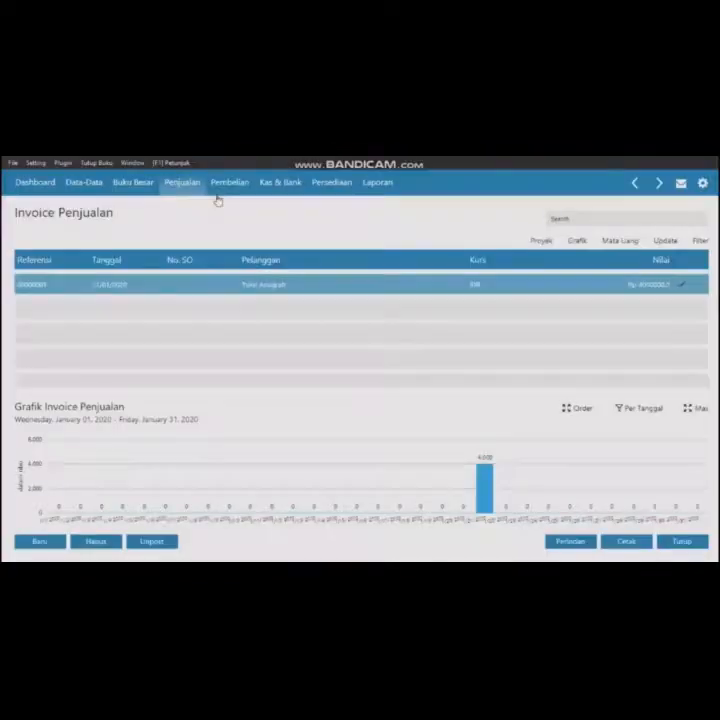
- Start a new accounts payable payment to supplier Toko Semangat
{"action": "left_click", "coordinate": [226, 184]}
{"action": "left_click", "coordinate": [563, 372]}
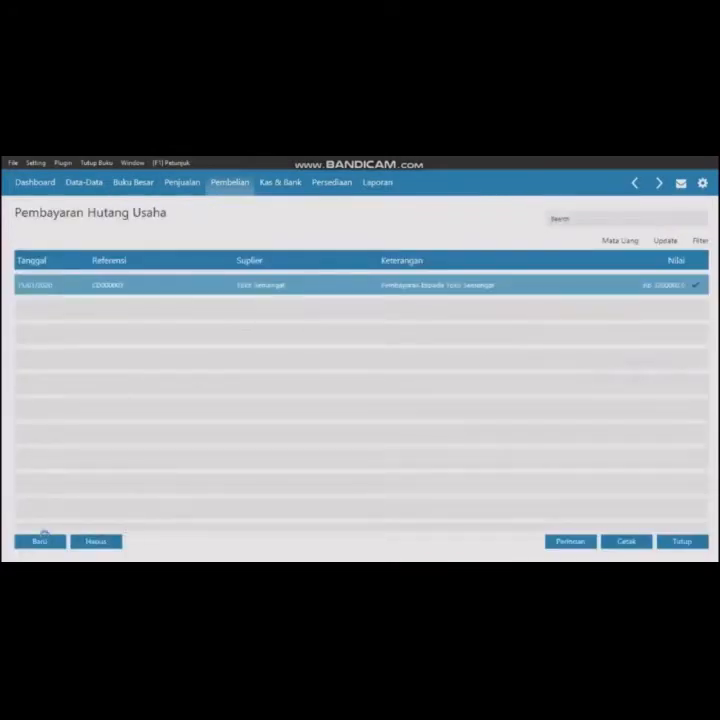
{"action": "left_click", "coordinate": [40, 540]}
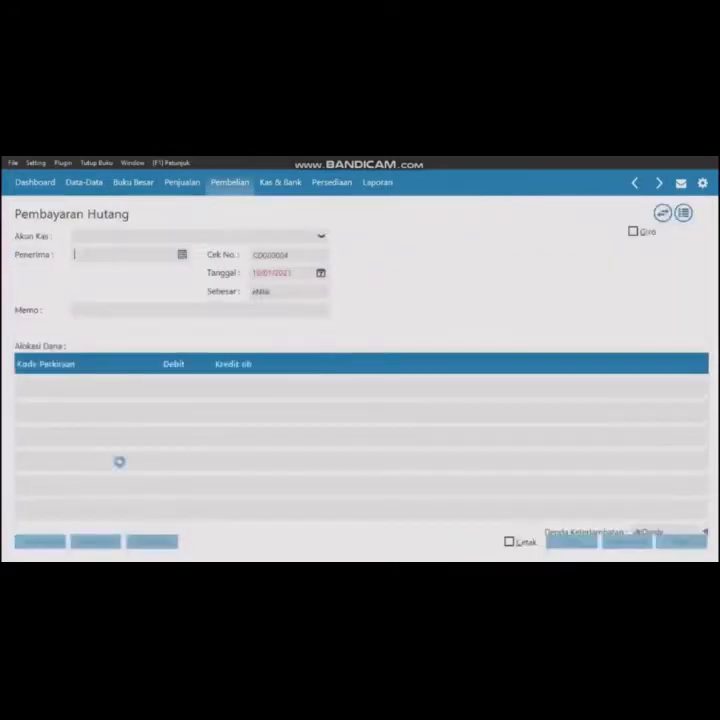
{"action": "left_click", "coordinate": [182, 254]}
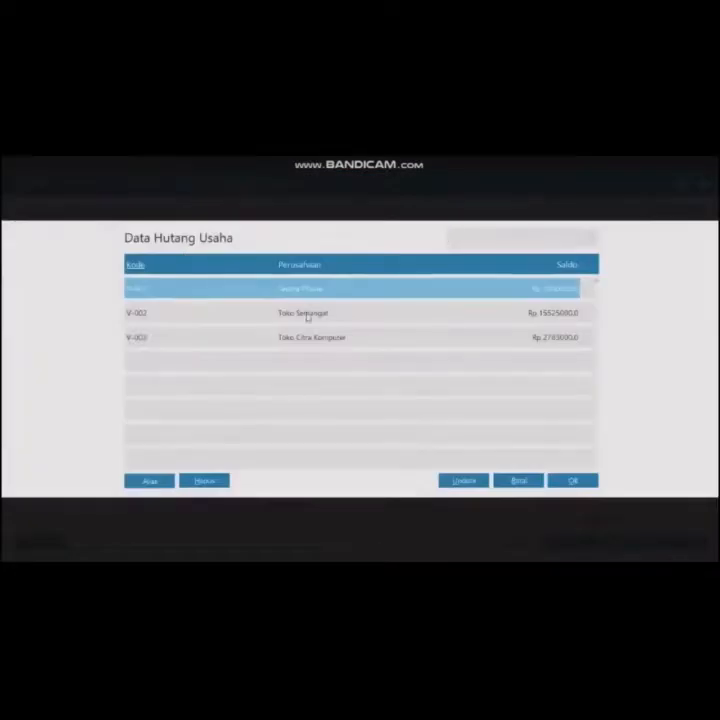
{"action": "left_click", "coordinate": [305, 314]}
{"action": "left_click", "coordinate": [583, 482]}
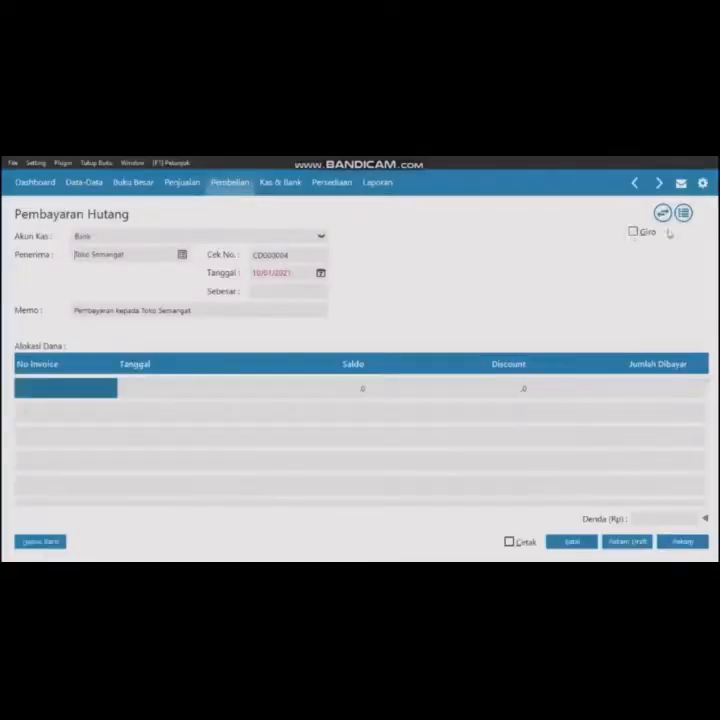
- Mark the supplier payment as a giro and set its date to 21/01/2020
{"action": "left_click", "coordinate": [632, 233]}
{"action": "left_click", "coordinate": [268, 273]}
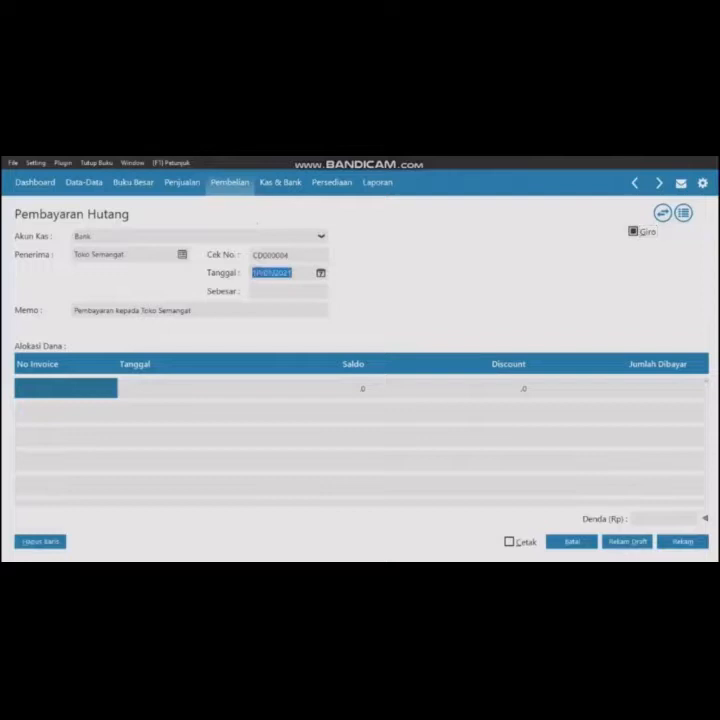
{"action": "type", "text": "21012020"}
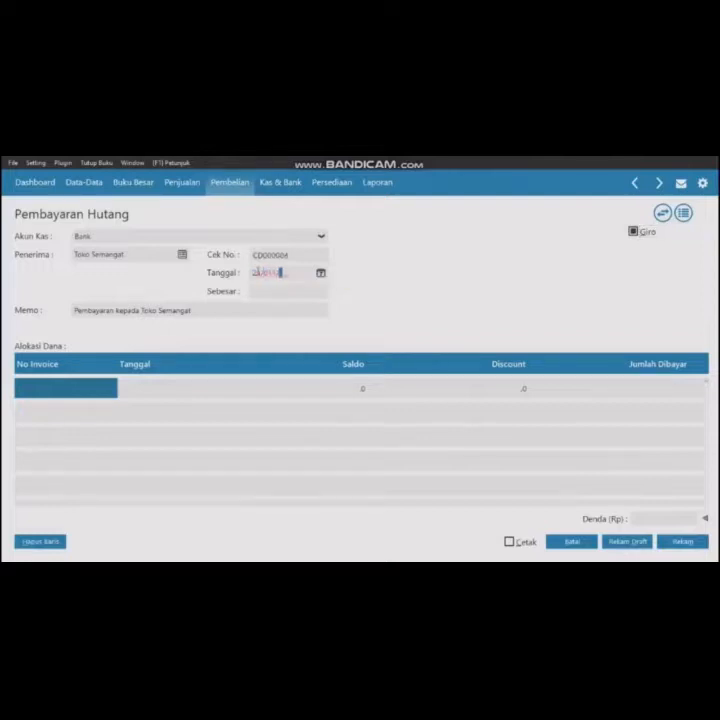
- Allocate a payment of 3,100,000 to invoice 00000002 from Toko Semangat
{"action": "left_click", "coordinate": [87, 390]}
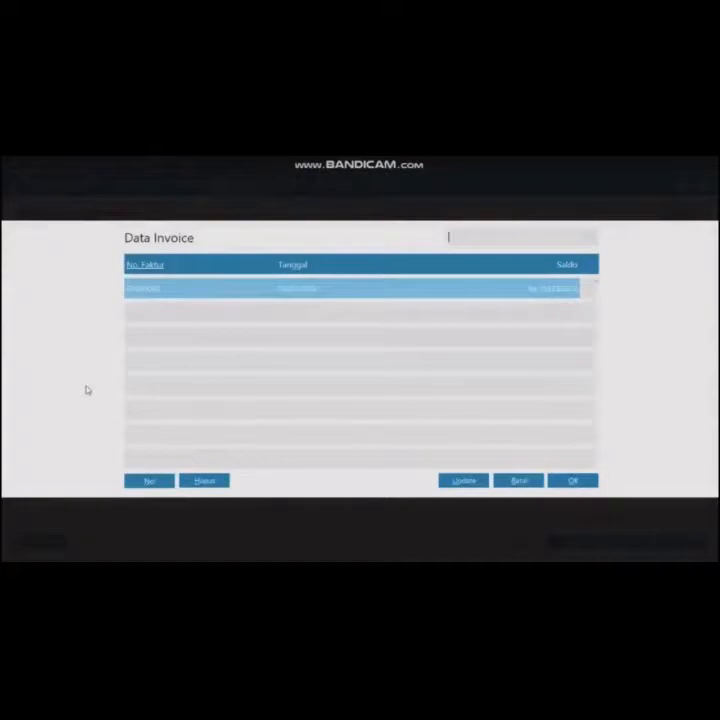
{"action": "left_click", "coordinate": [572, 480]}
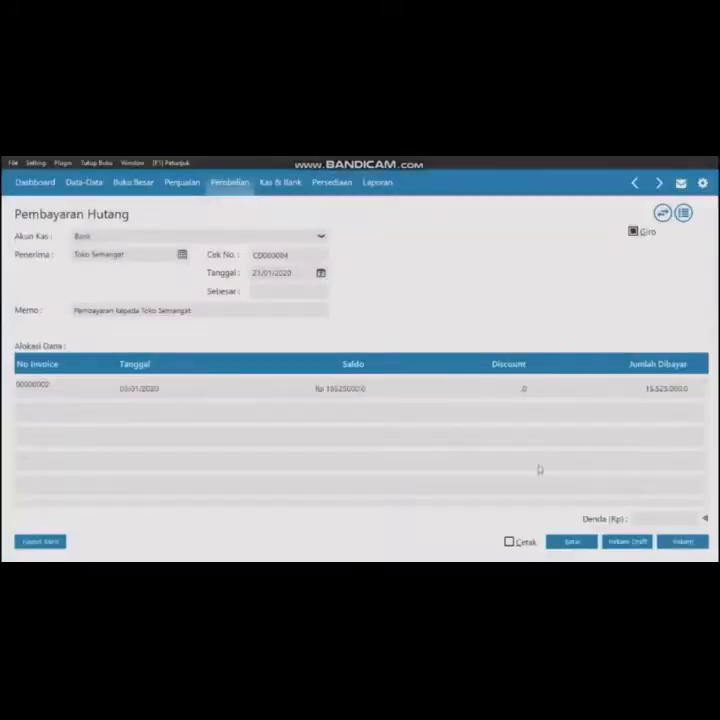
{"action": "left_click", "coordinate": [664, 391]}
{"action": "left_click", "coordinate": [532, 387]}
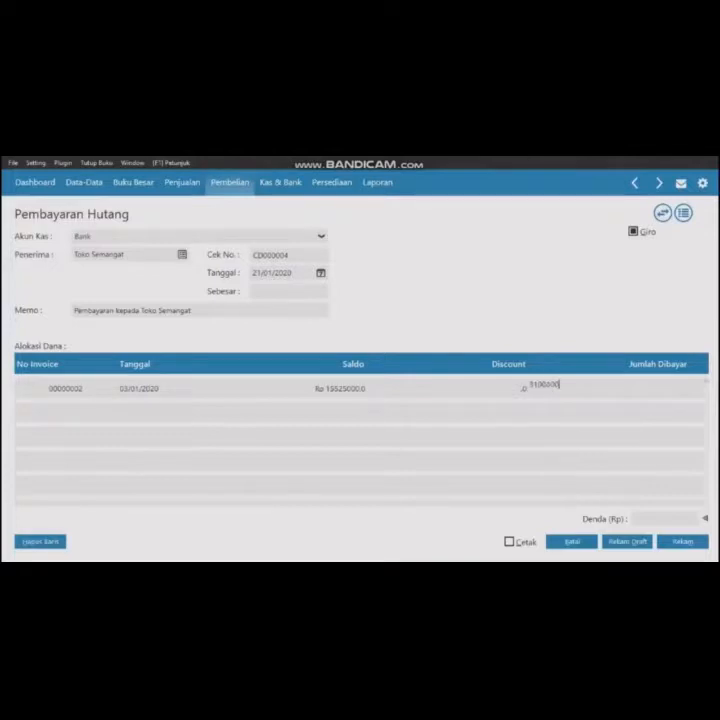
{"action": "key", "text": "Return"}
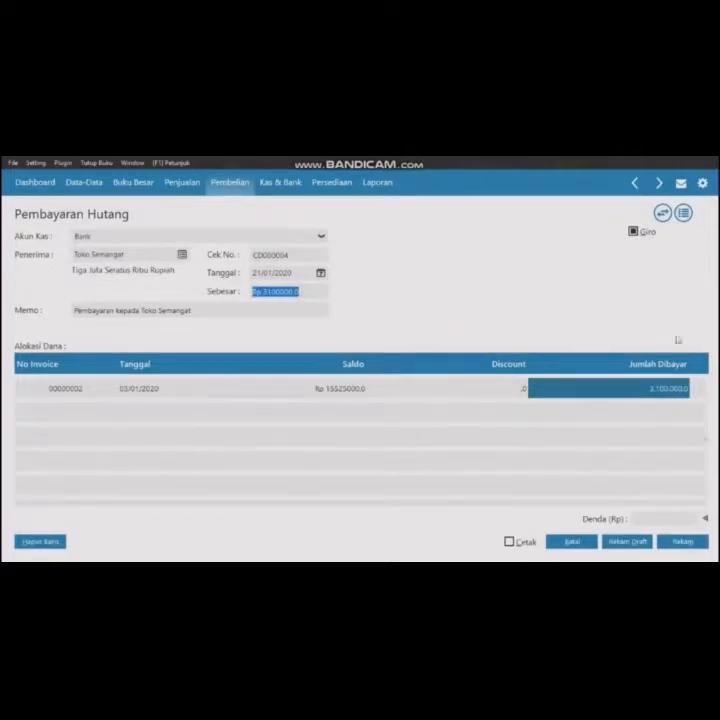
- Record the payment, setting the giro due date to 26/01/2020
{"action": "left_click", "coordinate": [675, 545]}
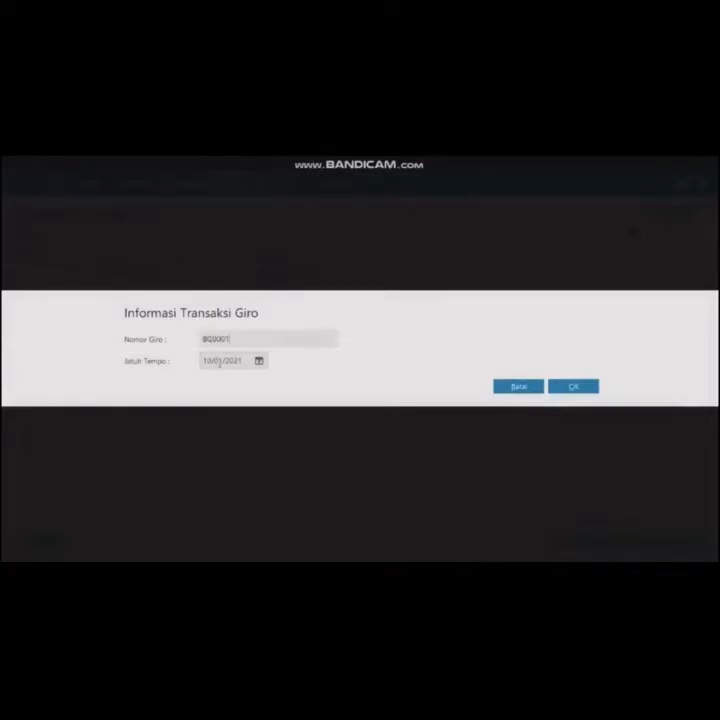
{"action": "triple_click", "coordinate": [220, 362]}
{"action": "type", "text": "26"}
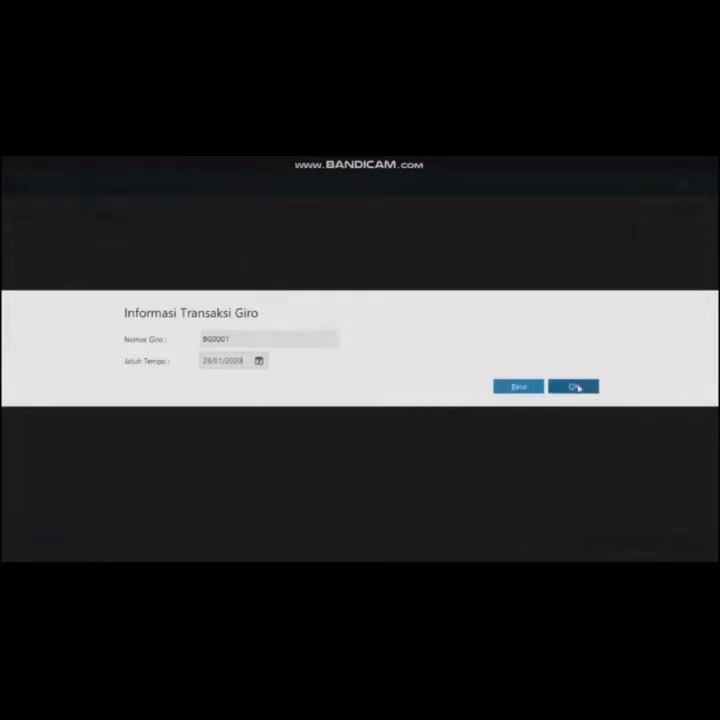
{"action": "left_click", "coordinate": [575, 387]}
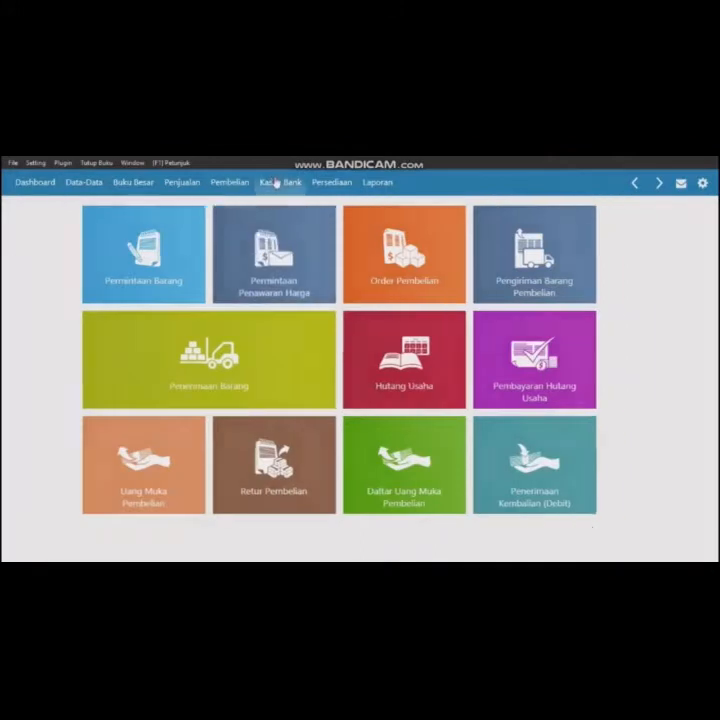
- Clear the incoming giro from Toko Anugrah, record its receivable payment, and close the blank form
{"action": "left_click", "coordinate": [277, 183]}
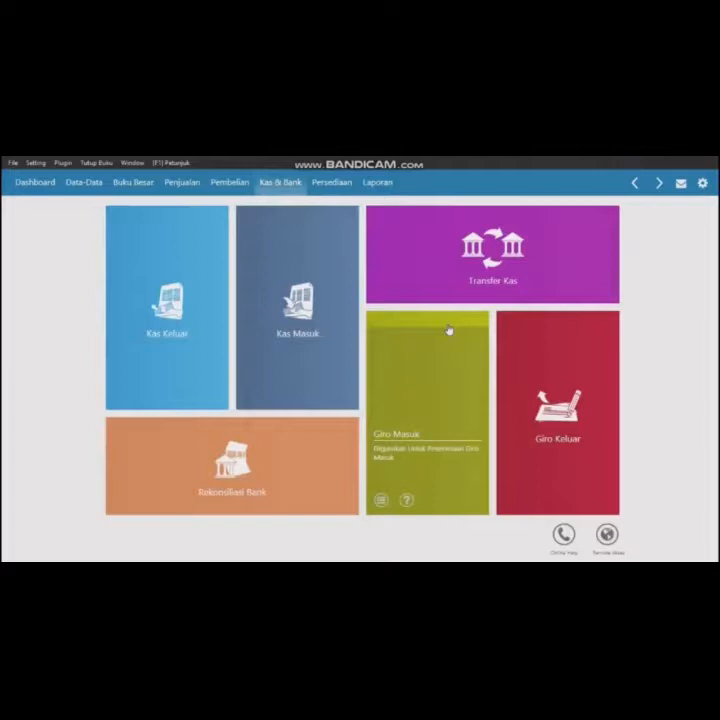
{"action": "left_click", "coordinate": [447, 324]}
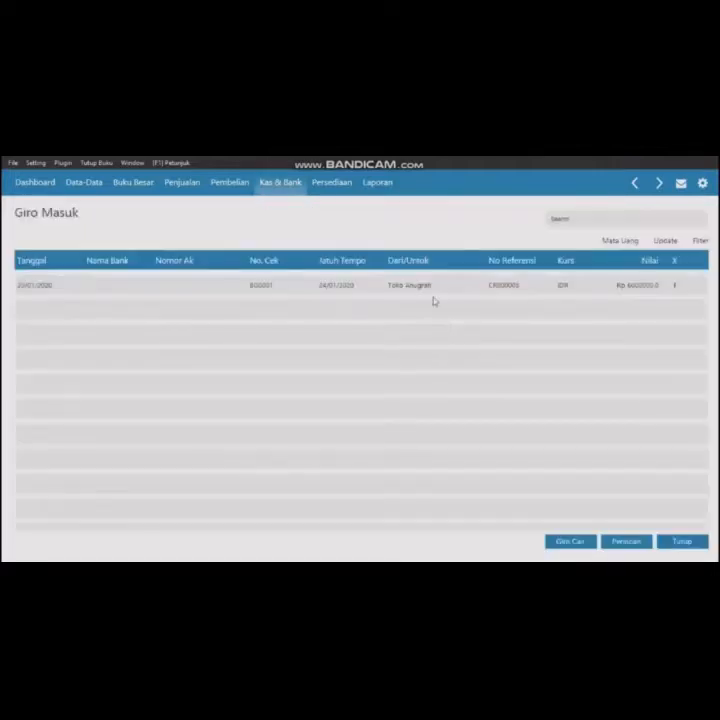
{"action": "left_click", "coordinate": [426, 284]}
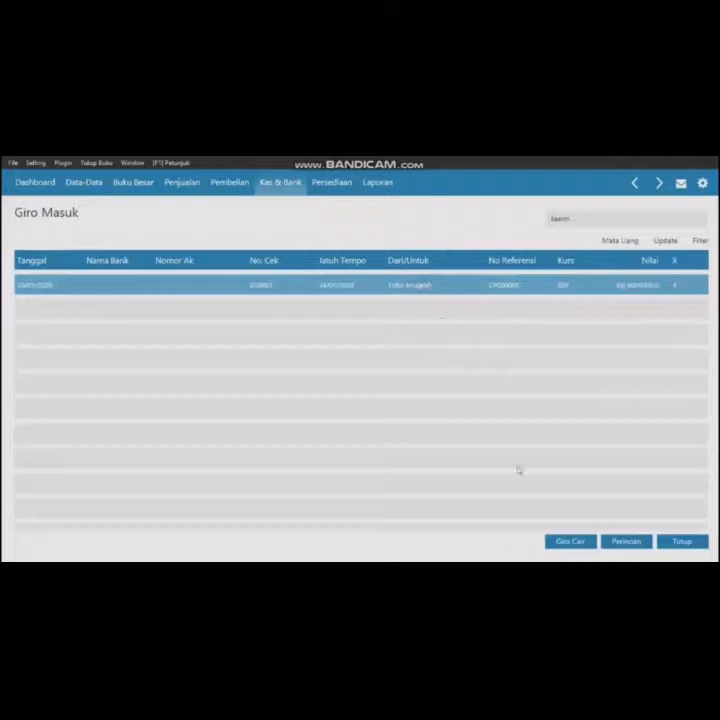
{"action": "left_click", "coordinate": [562, 541]}
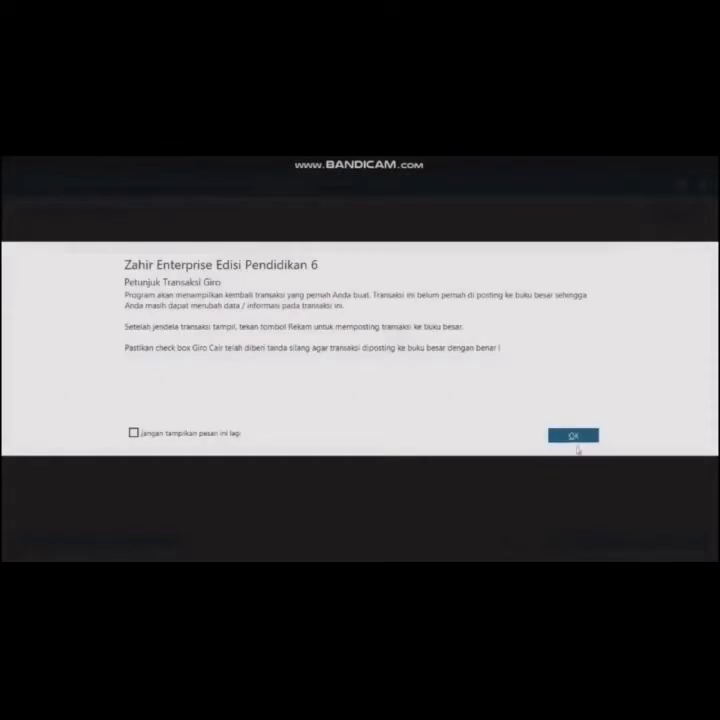
{"action": "left_click", "coordinate": [575, 438]}
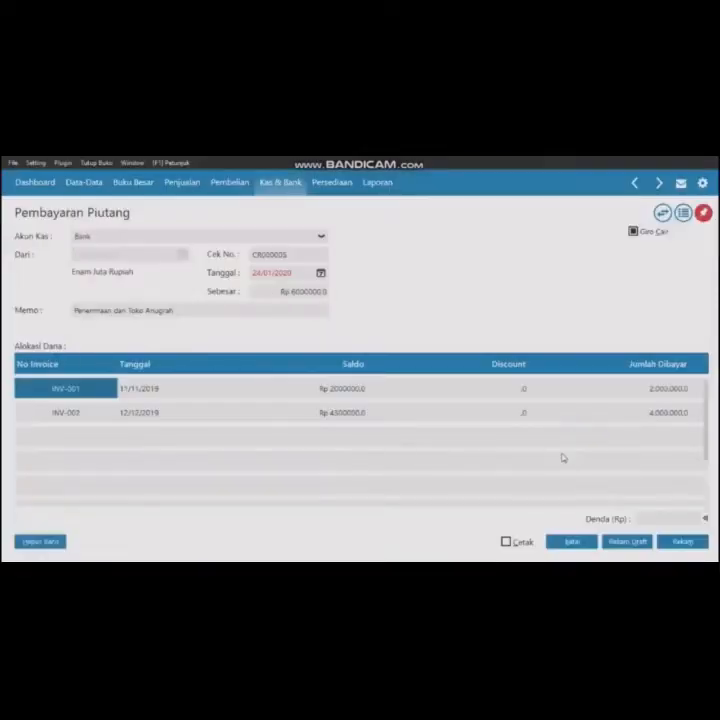
{"action": "left_click", "coordinate": [680, 541]}
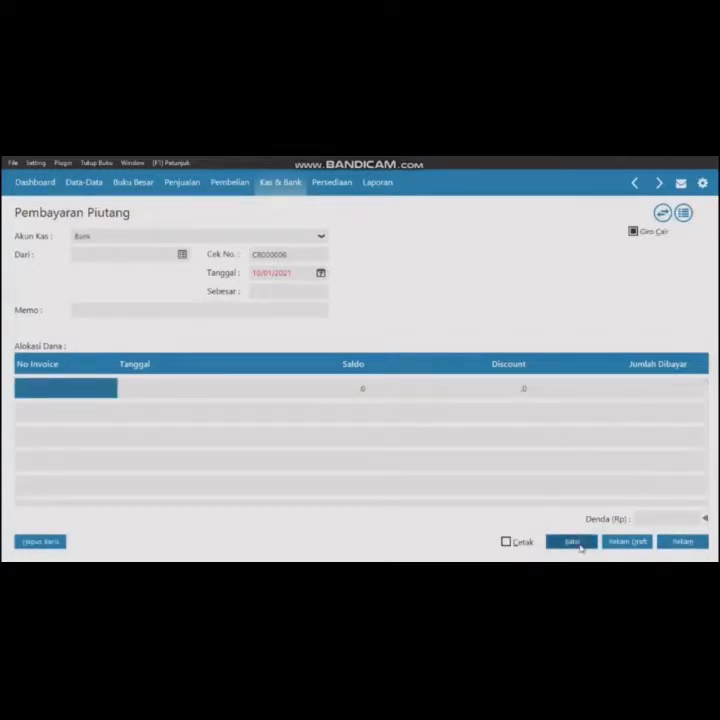
{"action": "left_click", "coordinate": [578, 545]}
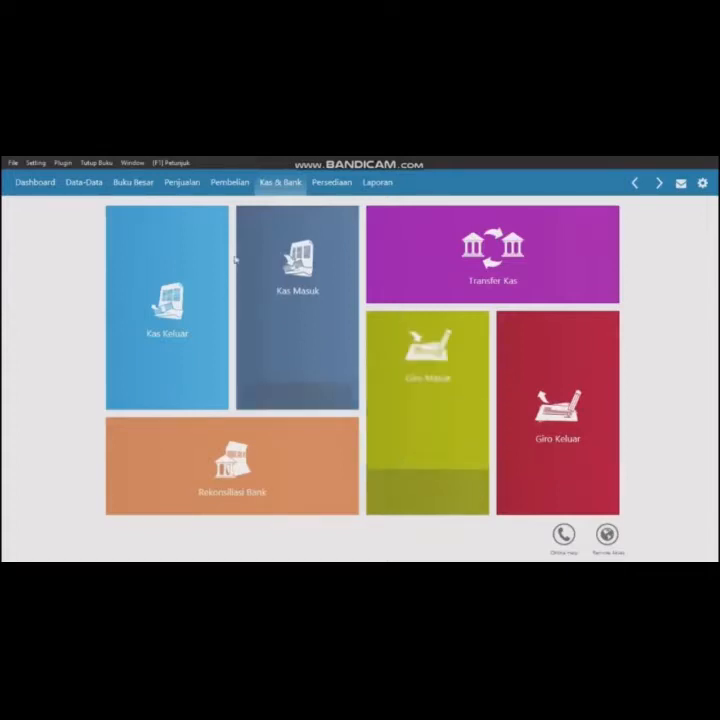
- Start a new cash disbursement, adding Iwan as a new Employee contact and choosing him as recipient
{"action": "left_click", "coordinate": [172, 287]}
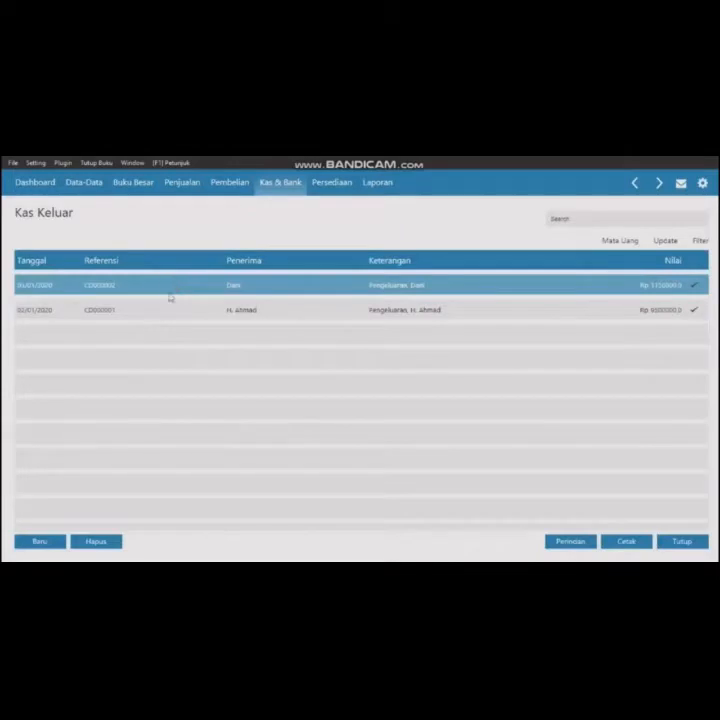
{"action": "left_click", "coordinate": [40, 541]}
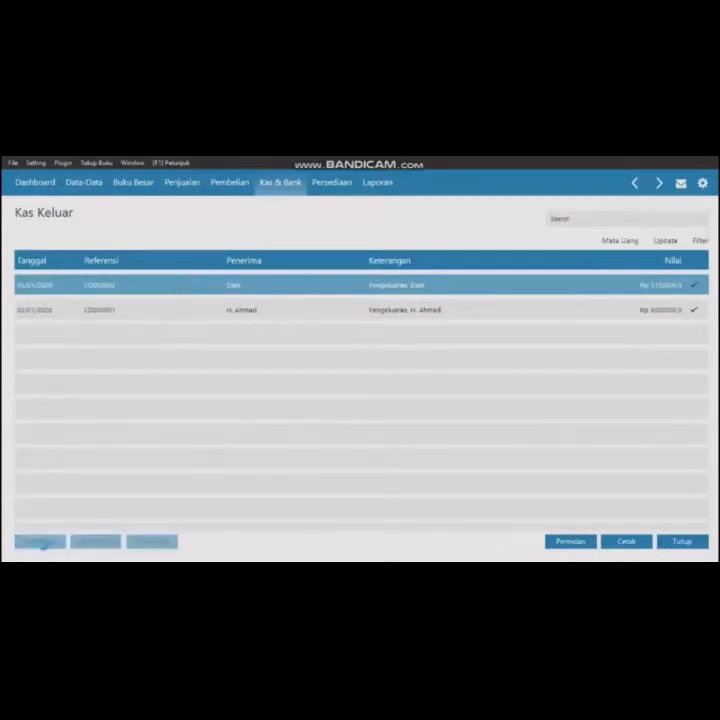
{"action": "left_click", "coordinate": [197, 235]}
{"action": "left_click", "coordinate": [184, 263]}
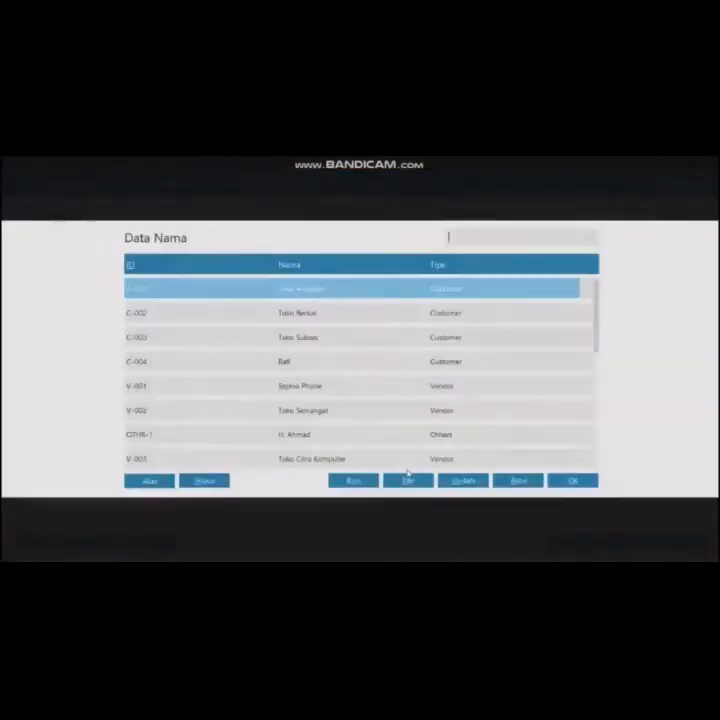
{"action": "left_click", "coordinate": [355, 483]}
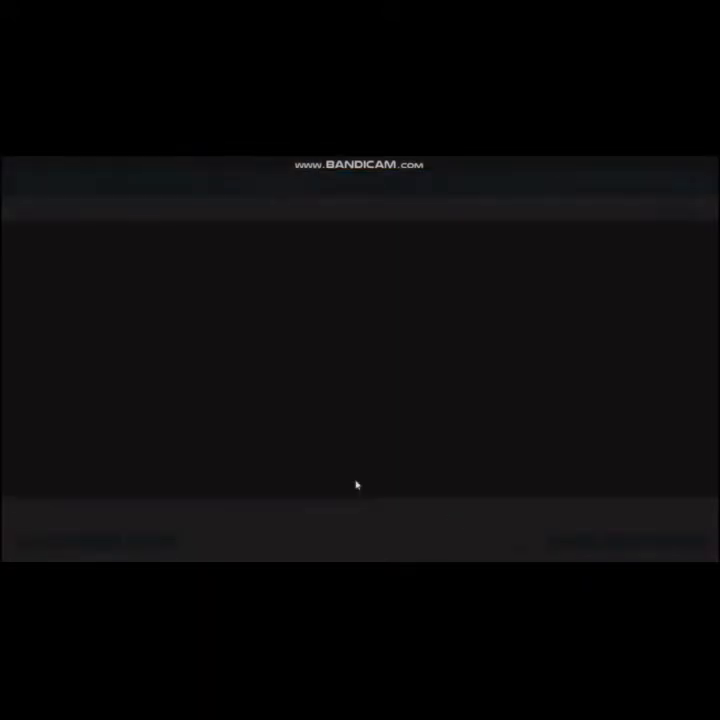
{"action": "left_click", "coordinate": [262, 270]}
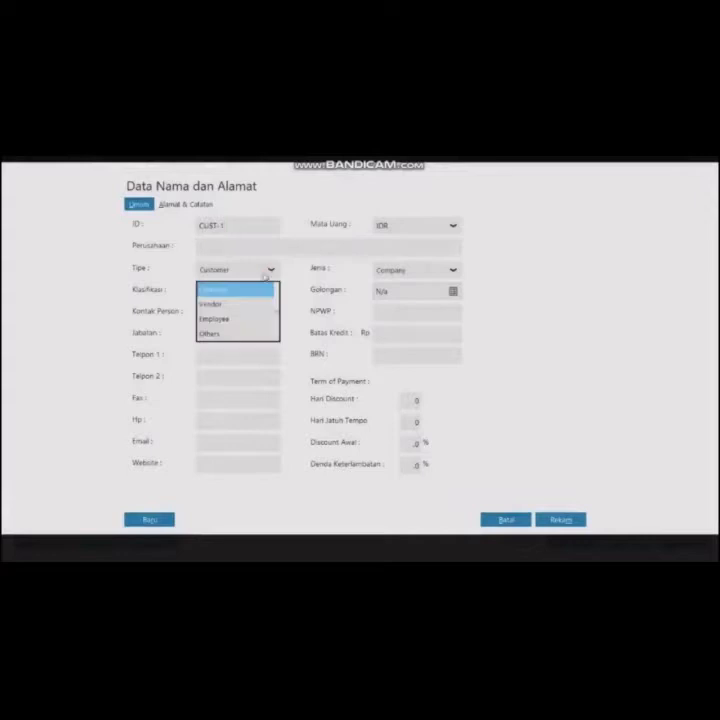
{"action": "left_click", "coordinate": [255, 318]}
{"action": "left_click", "coordinate": [240, 246]}
{"action": "type", "text": "Iwan"}
{"action": "left_click", "coordinate": [559, 520]}
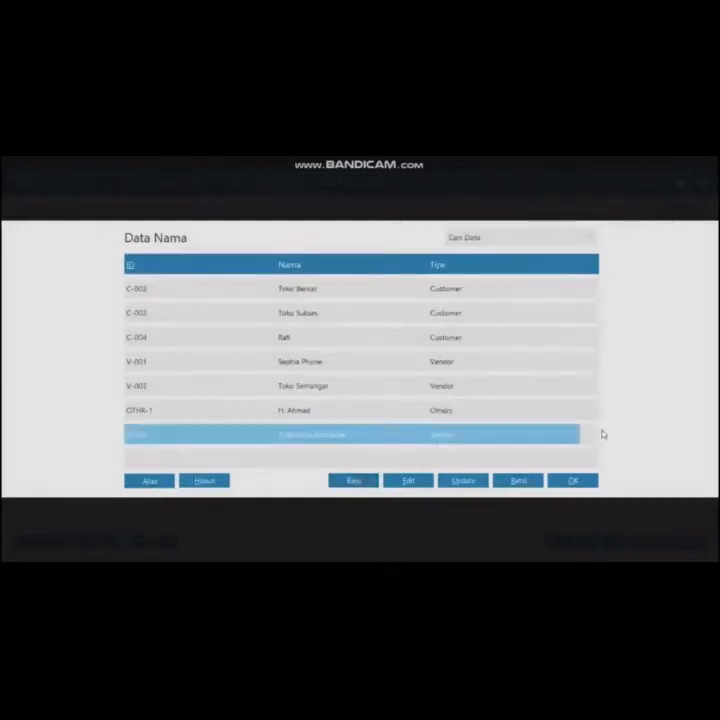
{"action": "left_click", "coordinate": [573, 480]}
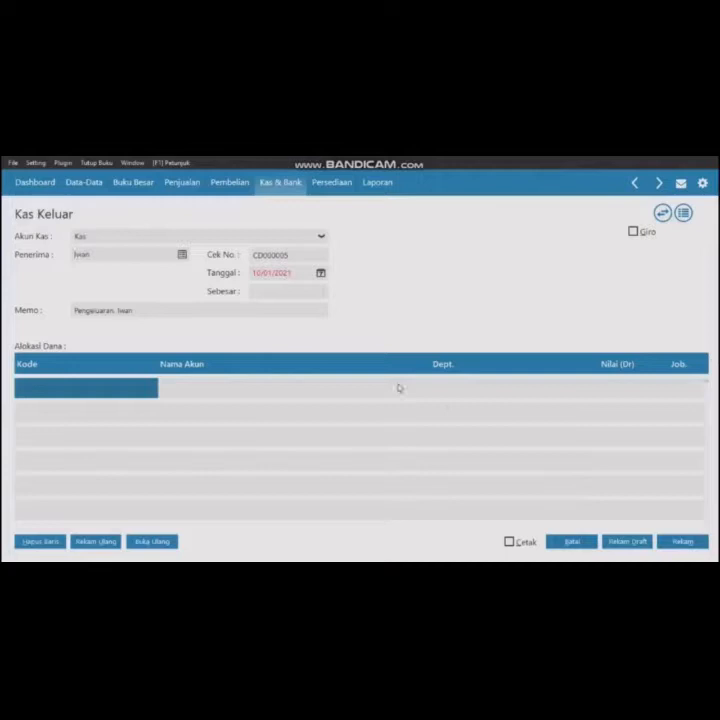
- Allocate the disbursement line to the Gaji Direksi dan Karyawan account
{"action": "double_click", "coordinate": [137, 396]}
{"action": "scroll", "coordinate": [310, 377], "scroll_direction": "down", "scroll_amount": 9}
{"action": "scroll", "coordinate": [310, 377], "scroll_direction": "down", "scroll_amount": 20}
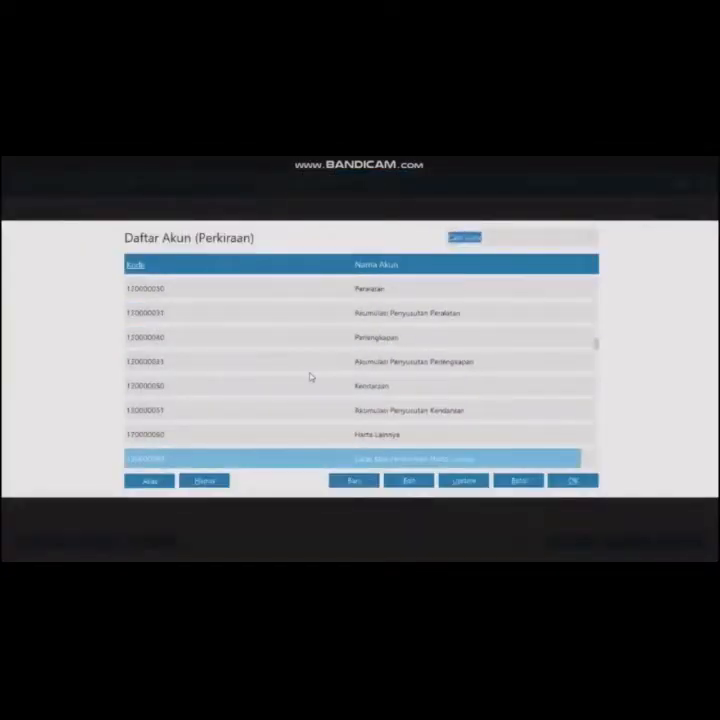
{"action": "scroll", "coordinate": [310, 377], "scroll_direction": "down", "scroll_amount": 20}
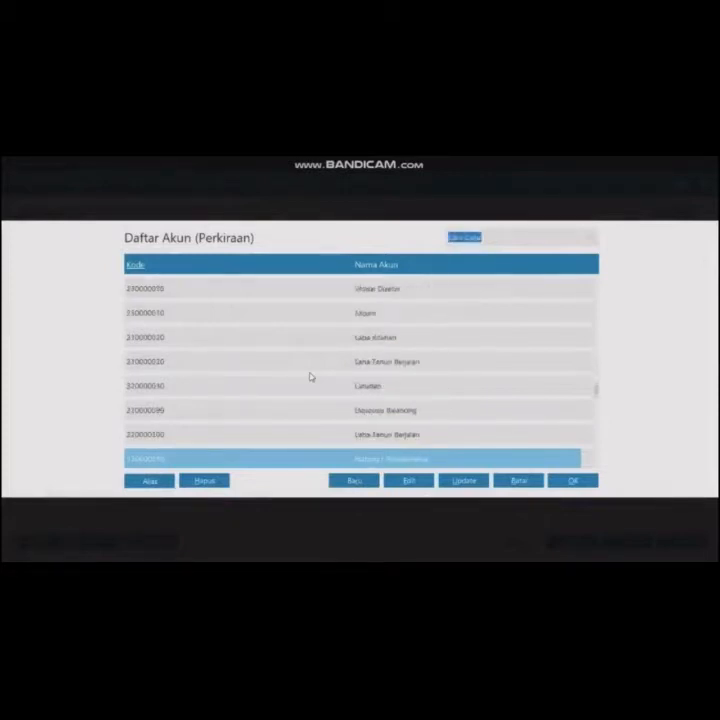
{"action": "scroll", "coordinate": [310, 377], "scroll_direction": "down", "scroll_amount": 20}
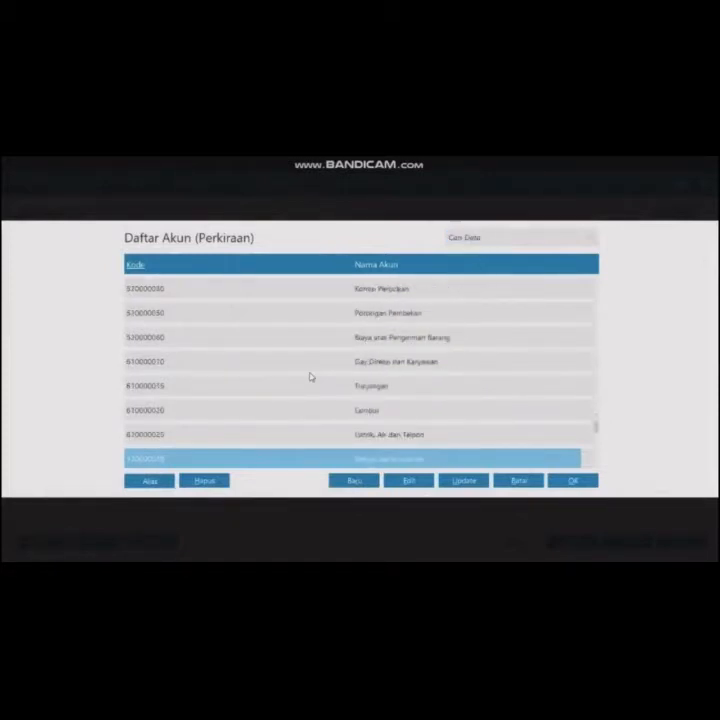
{"action": "scroll", "coordinate": [310, 377], "scroll_direction": "down", "scroll_amount": 5}
{"action": "scroll", "coordinate": [310, 377], "scroll_direction": "up", "scroll_amount": 17}
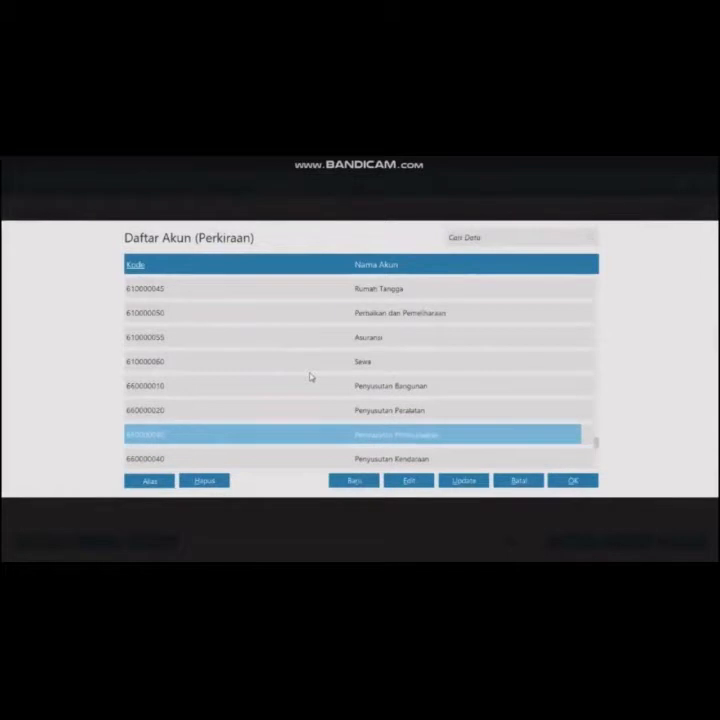
{"action": "scroll", "coordinate": [310, 377], "scroll_direction": "down", "scroll_amount": 1}
{"action": "scroll", "coordinate": [310, 377], "scroll_direction": "down", "scroll_amount": 2}
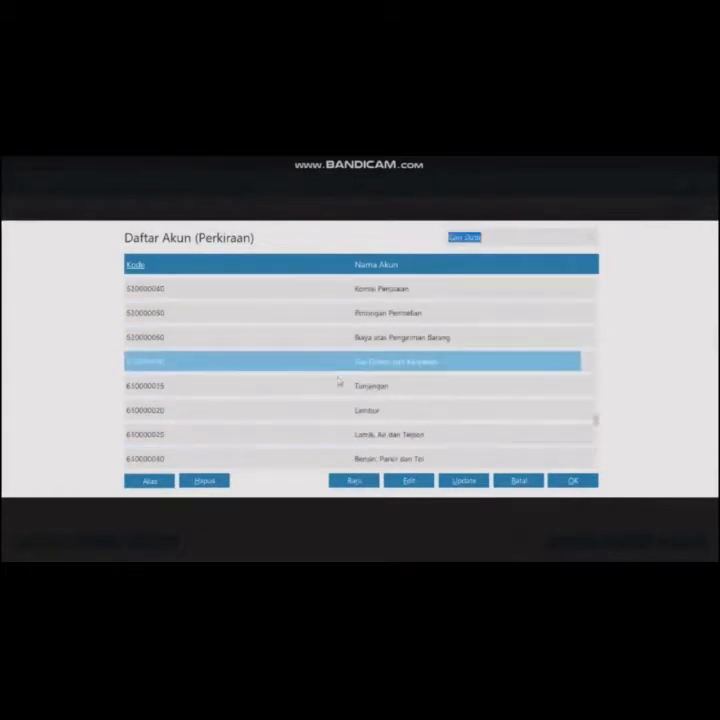
{"action": "left_click", "coordinate": [565, 480]}
- Enter 700,000 as the salary line amount
{"action": "left_click", "coordinate": [589, 397]}
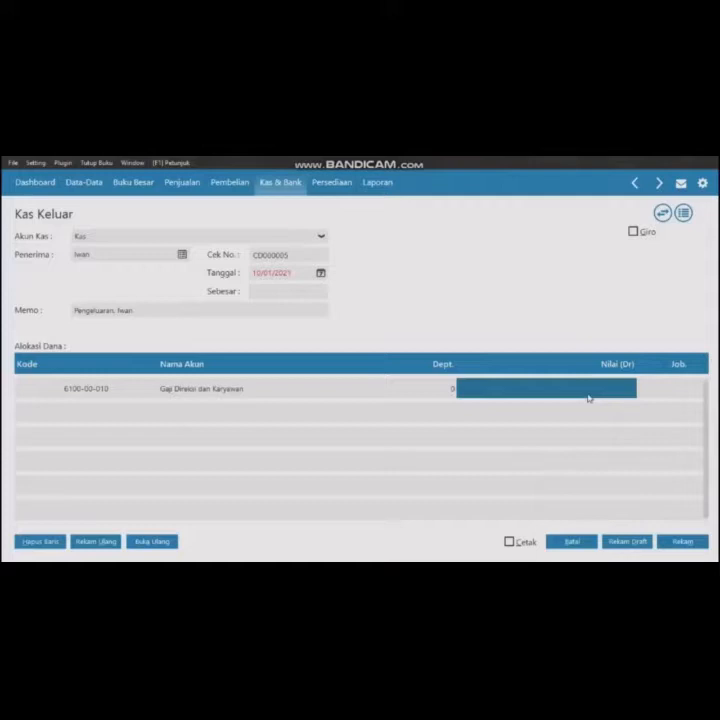
{"action": "type", "text": "7000"}
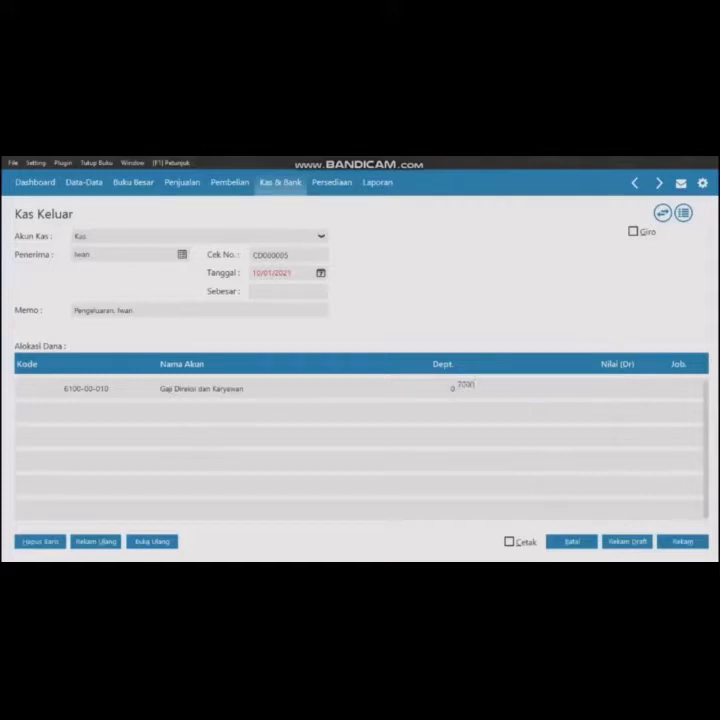
{"action": "type", "text": "00"}
{"action": "left_click", "coordinate": [282, 290]}
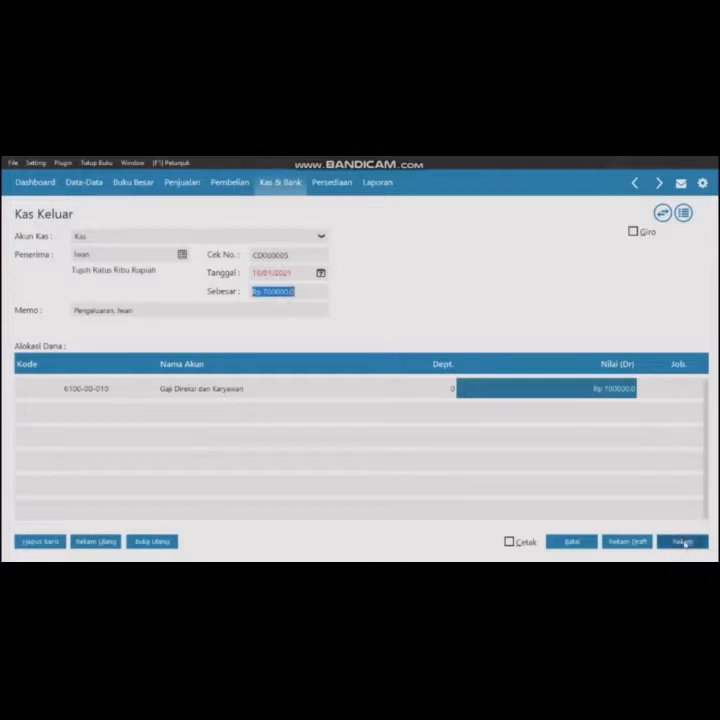
- Set the disbursement date to 25/01/2020 and record it
{"action": "left_click", "coordinate": [258, 273]}
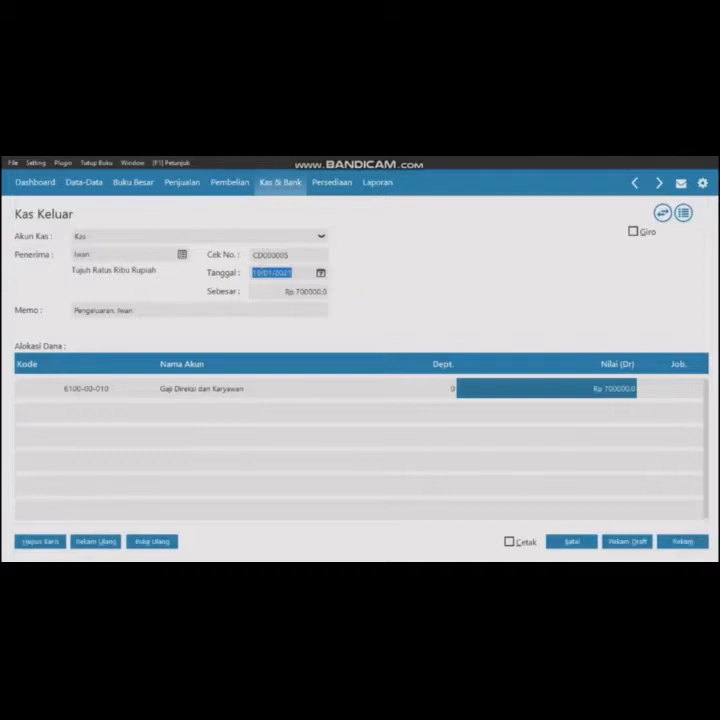
{"action": "type", "text": "2501202"}
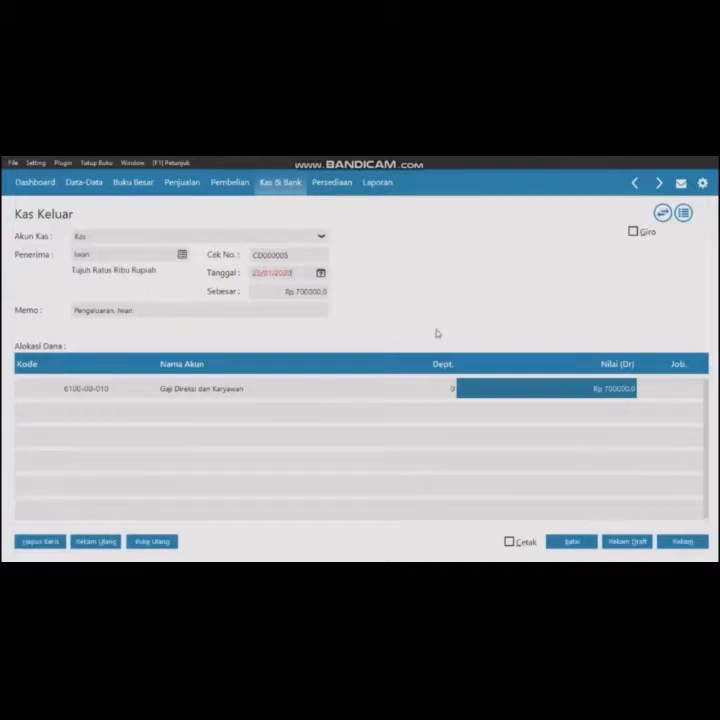
{"action": "left_click", "coordinate": [683, 542]}
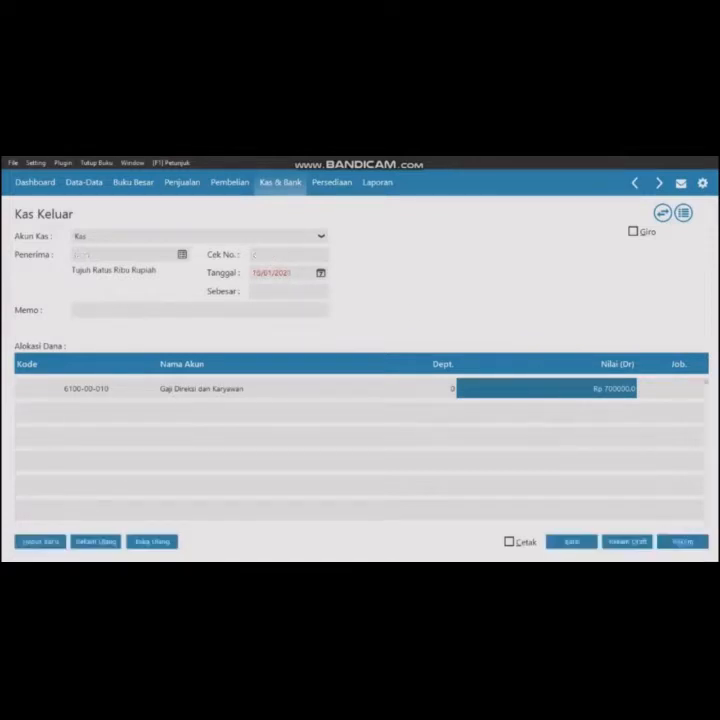
- Start a new cash disbursement, adding Badu as a new Employee contact and choosing him as recipient
{"action": "left_click", "coordinate": [182, 256]}
{"action": "left_click", "coordinate": [367, 481]}
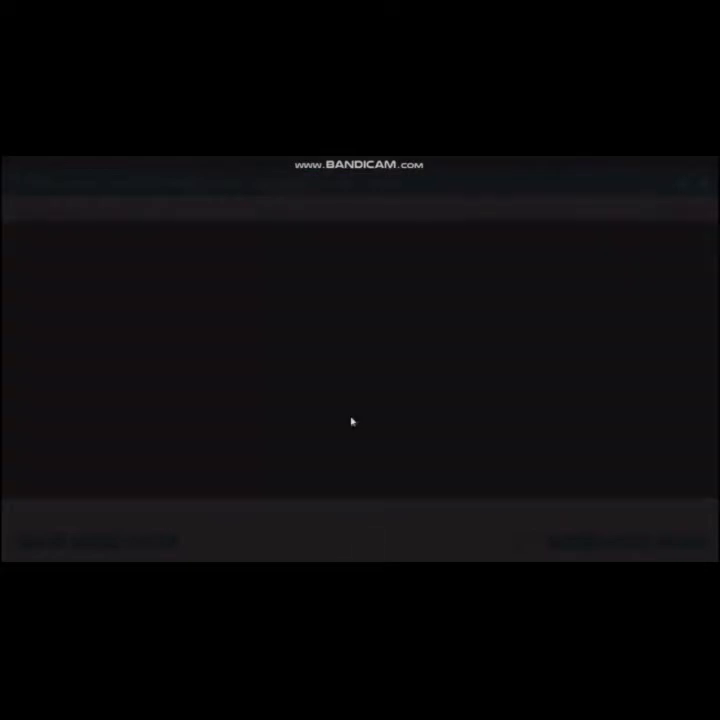
{"action": "left_click", "coordinate": [268, 272]}
{"action": "left_click", "coordinate": [245, 319]}
{"action": "left_click", "coordinate": [252, 250]}
{"action": "type", "text": "Budi"}
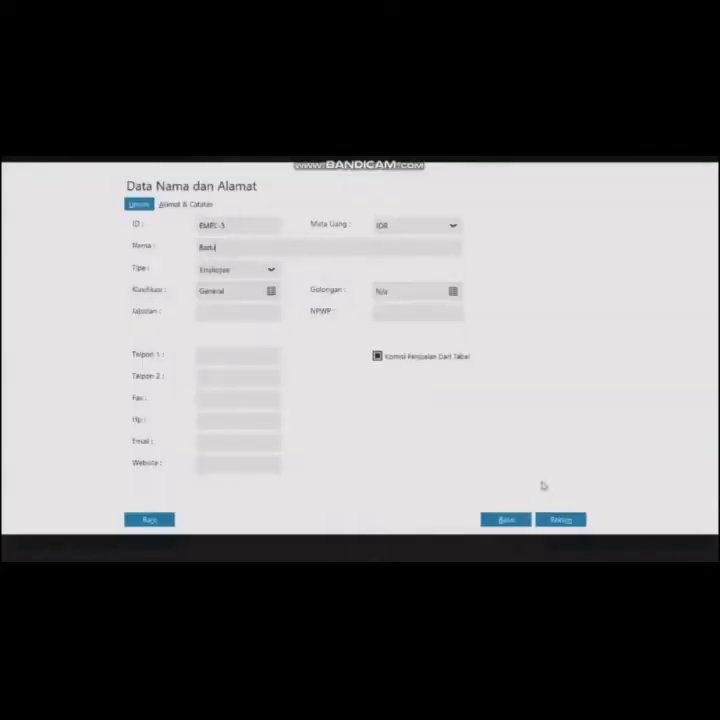
{"action": "left_click", "coordinate": [559, 519]}
{"action": "left_click", "coordinate": [423, 436]}
{"action": "scroll", "coordinate": [423, 436], "scroll_direction": "down", "scroll_amount": 4}
{"action": "left_click", "coordinate": [587, 482]}
- Set the disbursement date to 25/01/2020 and allocate the line to the Gaji Direksi dan Karyawan account
{"action": "double_click", "coordinate": [262, 272]}
{"action": "type", "text": "20012020"}
{"action": "double_click", "coordinate": [111, 394]}
{"action": "left_click", "coordinate": [376, 435]}
{"action": "scroll", "coordinate": [376, 435], "scroll_direction": "down", "scroll_amount": 10}
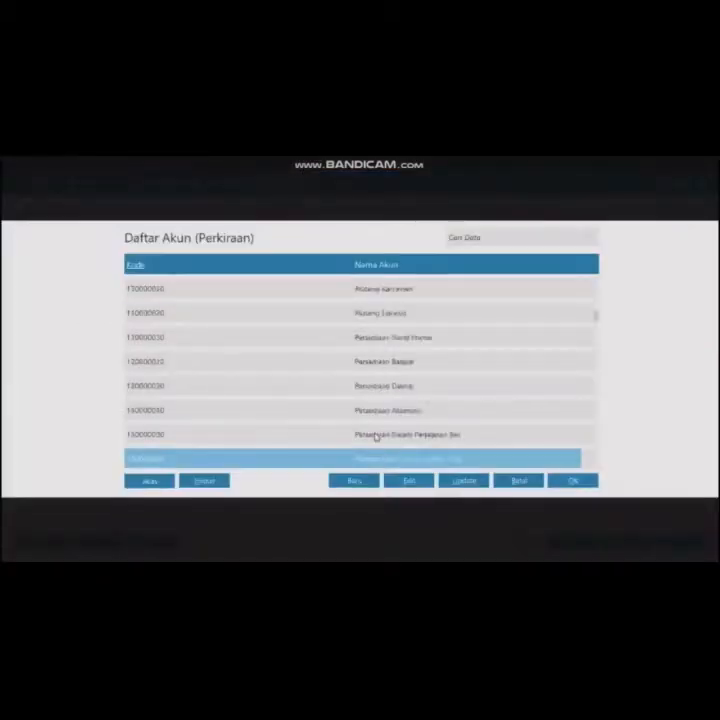
{"action": "scroll", "coordinate": [374, 435], "scroll_direction": "down", "scroll_amount": 6}
{"action": "left_click", "coordinate": [575, 481]}
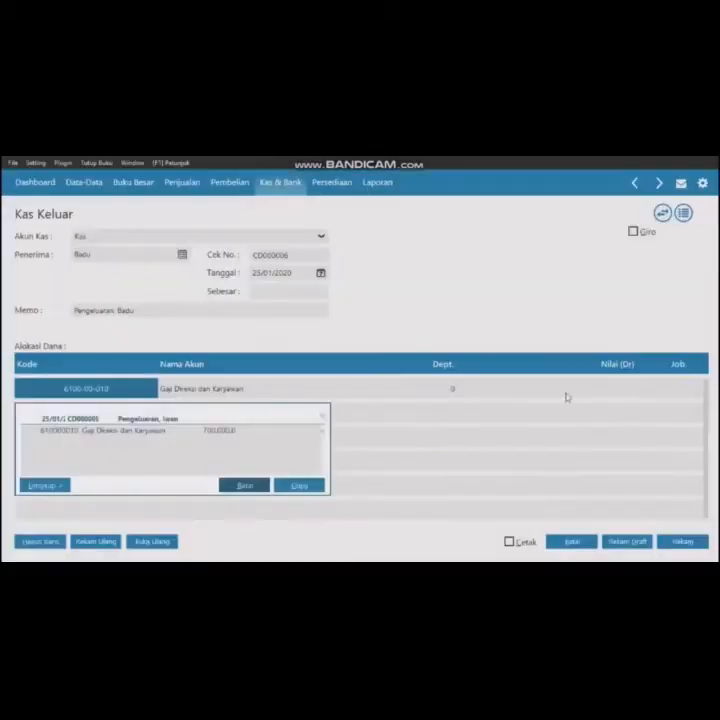
- Enter 950,000 as the salary line amount and record the disbursement
{"action": "type", "text": "5000000"}
{"action": "key", "text": "Return"}
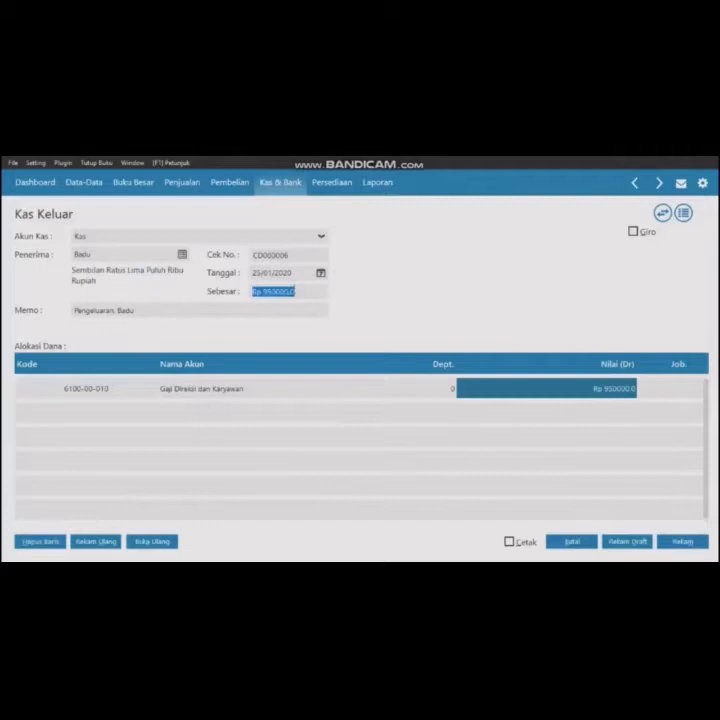
{"action": "left_click", "coordinate": [676, 541]}
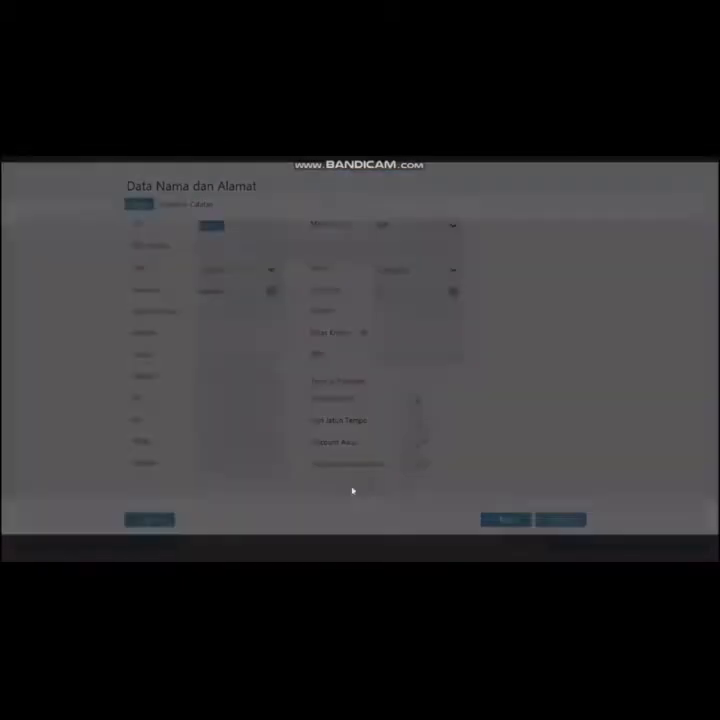
- Add Tari as a new Employee contact and choose her as recipient of the next disbursement
{"action": "left_click", "coordinate": [258, 271]}
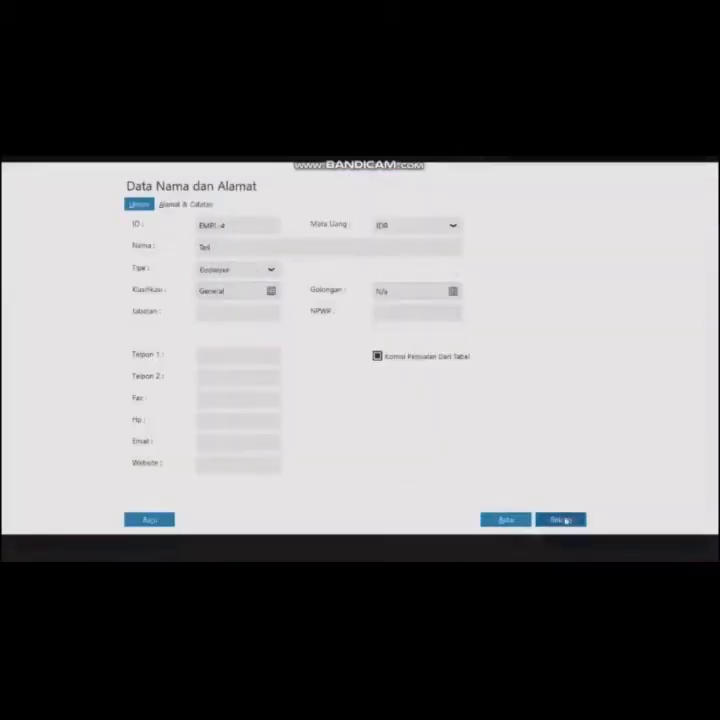
{"action": "left_click", "coordinate": [561, 519]}
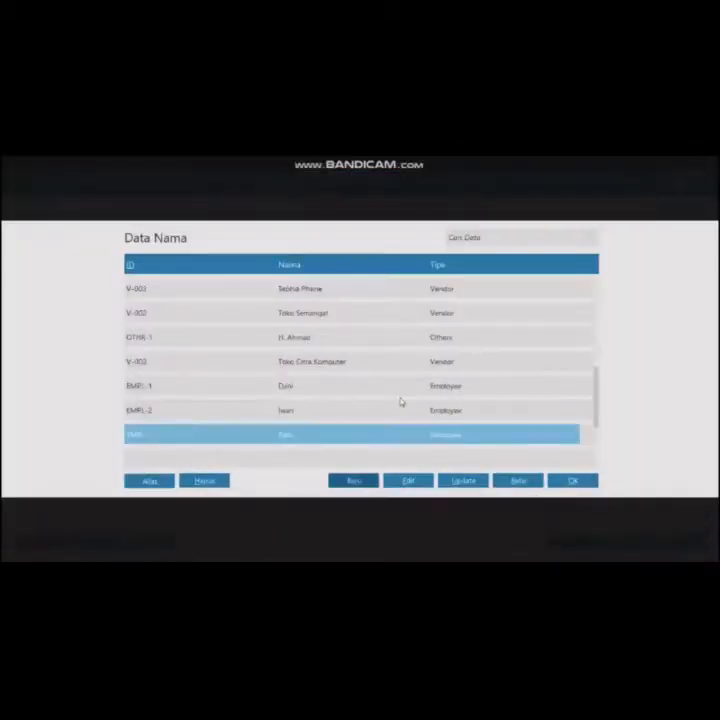
{"action": "left_click", "coordinate": [573, 480]}
- Set the date to 25/01/2020 and allocate the line to the Gaji Direksi dan Karyawan account
{"action": "left_click_drag", "start_coordinate": [252, 277], "coordinate": [356, 277]}
{"action": "type", "text": "25"}
{"action": "double_click", "coordinate": [88, 387]}
{"action": "scroll", "coordinate": [252, 391], "scroll_direction": "down", "scroll_amount": 8}
{"action": "scroll", "coordinate": [252, 391], "scroll_direction": "down", "scroll_amount": 10}
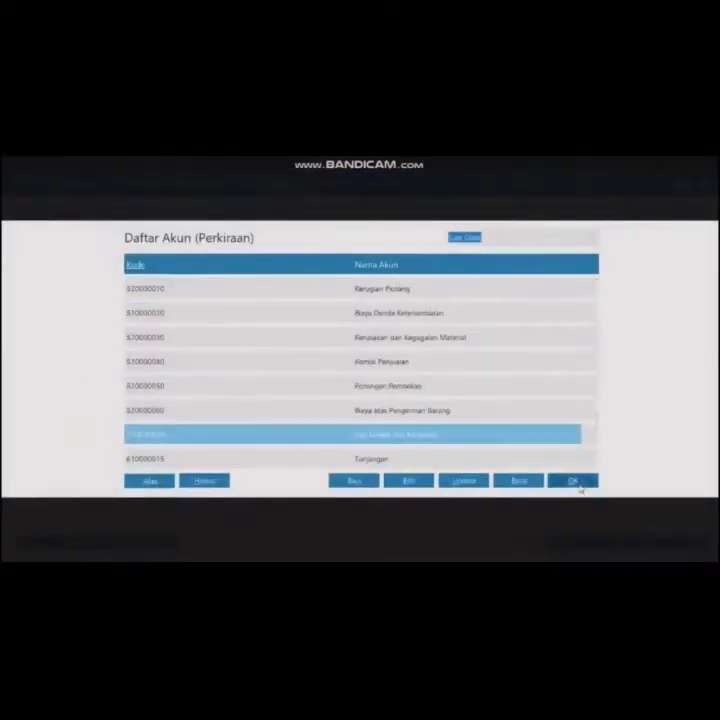
{"action": "left_click", "coordinate": [573, 481]}
- Enter 400,000 as the salary amount and record Tari's disbursement
{"action": "type", "text": "400000"}
{"action": "left_click", "coordinate": [288, 291]}
{"action": "left_click", "coordinate": [683, 541]}
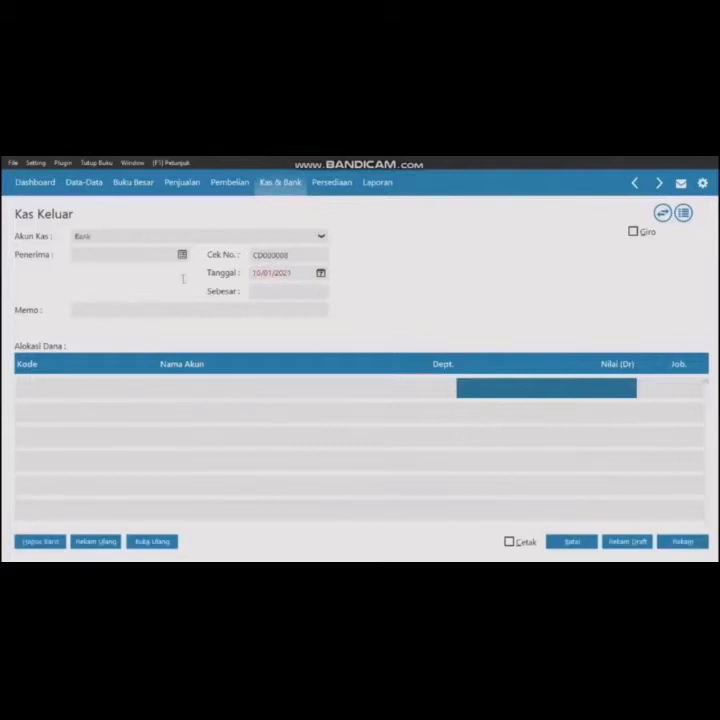
- Start a new disbursement, adding Agus as a new Employee contact and choosing him as recipient
{"action": "left_click", "coordinate": [182, 256]}
{"action": "left_click", "coordinate": [148, 479]}
{"action": "left_click", "coordinate": [238, 269]}
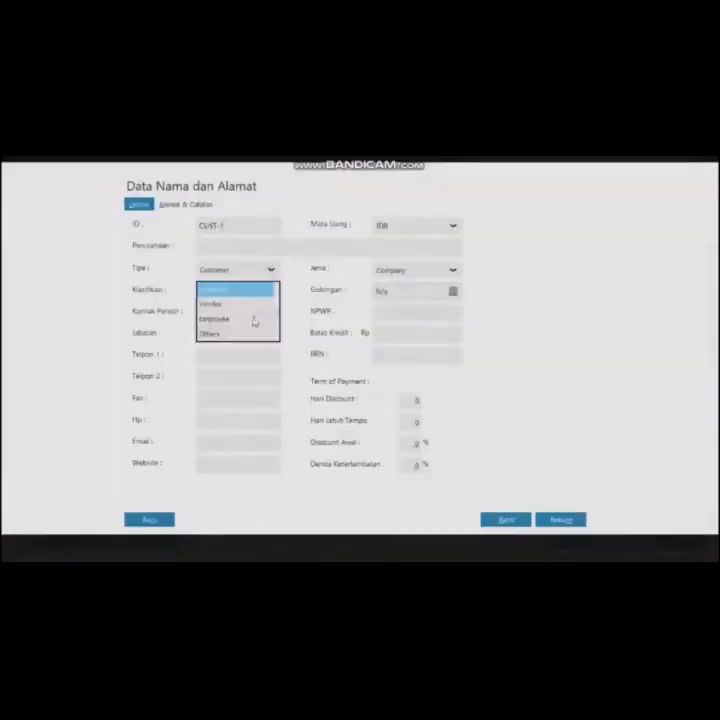
{"action": "left_click", "coordinate": [254, 320]}
{"action": "type", "text": "Agus"}
{"action": "left_click", "coordinate": [560, 521]}
{"action": "left_click", "coordinate": [376, 416]}
{"action": "scroll", "coordinate": [376, 416], "scroll_direction": "down", "scroll_amount": 5}
{"action": "left_click", "coordinate": [418, 431]}
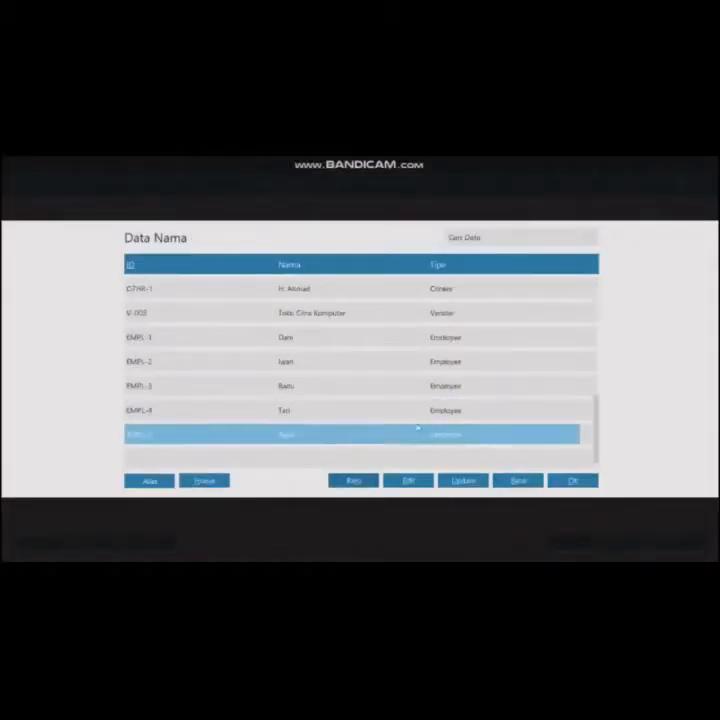
{"action": "left_click", "coordinate": [573, 481]}
- Set the date to 25/01/2020 and allocate the line to the Gaji Direksi dan Karyawan account
{"action": "left_click", "coordinate": [260, 272]}
{"action": "type", "text": "25012020"}
{"action": "double_click", "coordinate": [62, 387]}
{"action": "scroll", "coordinate": [296, 386], "scroll_direction": "down", "scroll_amount": 10}
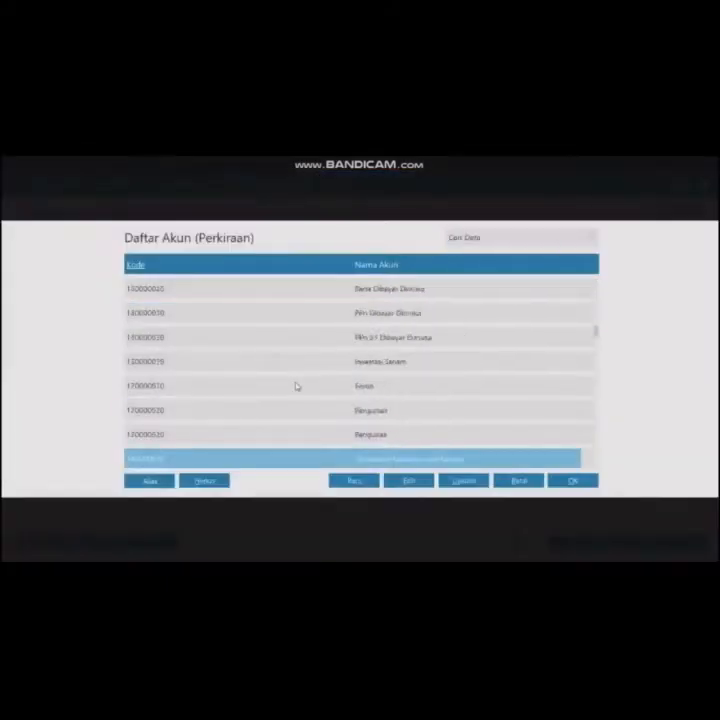
{"action": "scroll", "coordinate": [296, 386], "scroll_direction": "down", "scroll_amount": 15}
{"action": "left_click", "coordinate": [302, 410]}
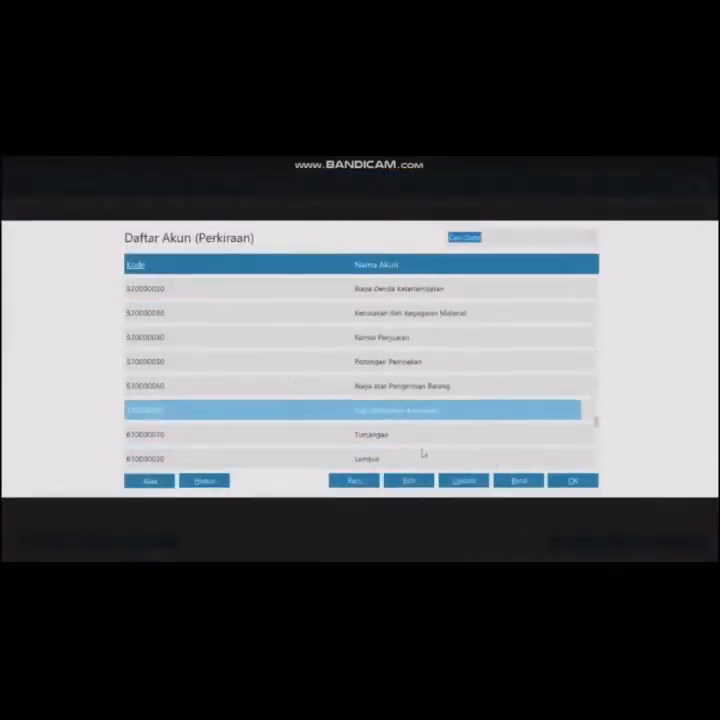
{"action": "left_click", "coordinate": [573, 481]}
- Enter 125,000 as the salary amount, record Agus's disbursement and close the cash disbursement screens
{"action": "left_click", "coordinate": [627, 390]}
{"action": "type", "text": "125000"}
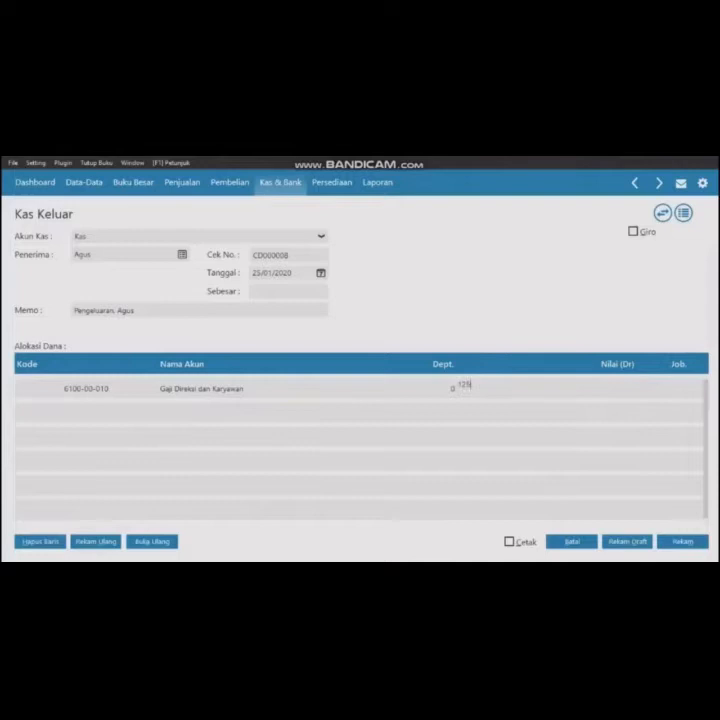
{"action": "left_click", "coordinate": [307, 291]}
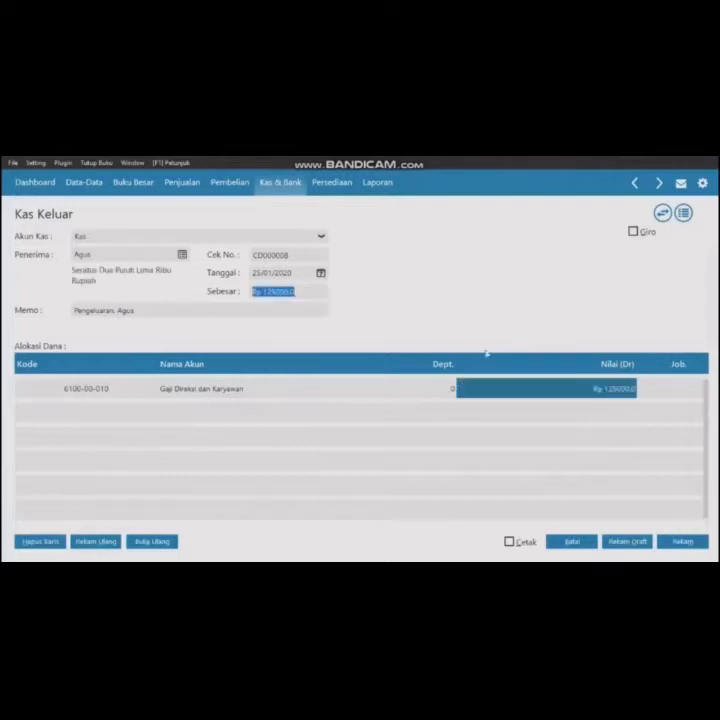
{"action": "left_click", "coordinate": [683, 543]}
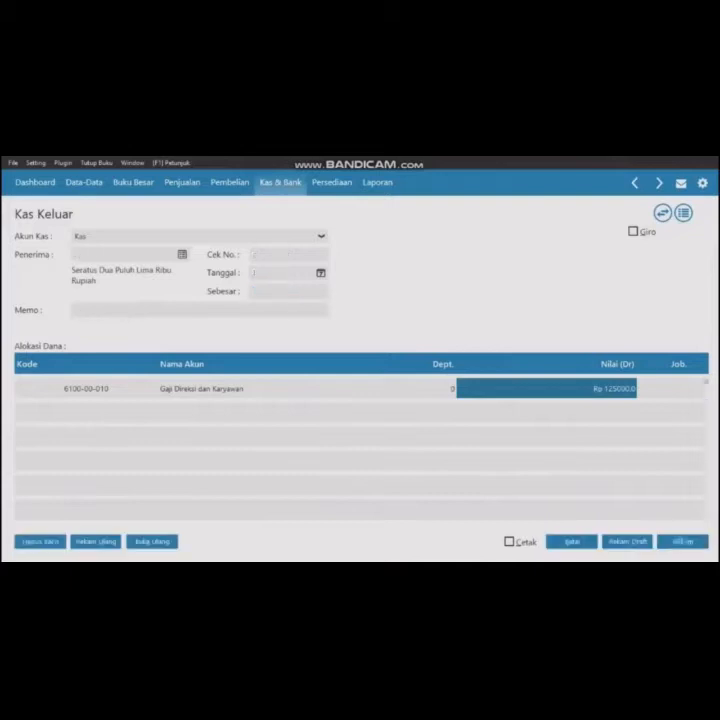
{"action": "left_click", "coordinate": [570, 542]}
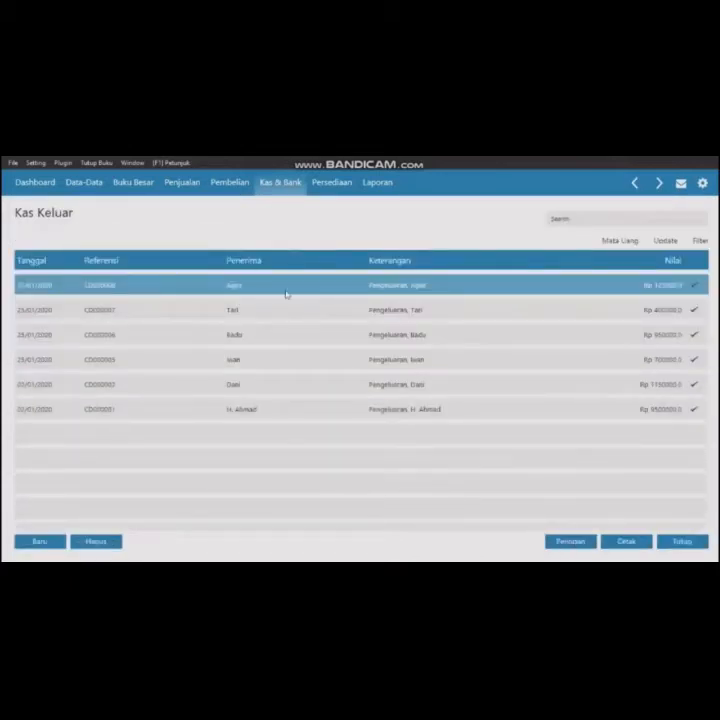
{"action": "left_click", "coordinate": [683, 541]}
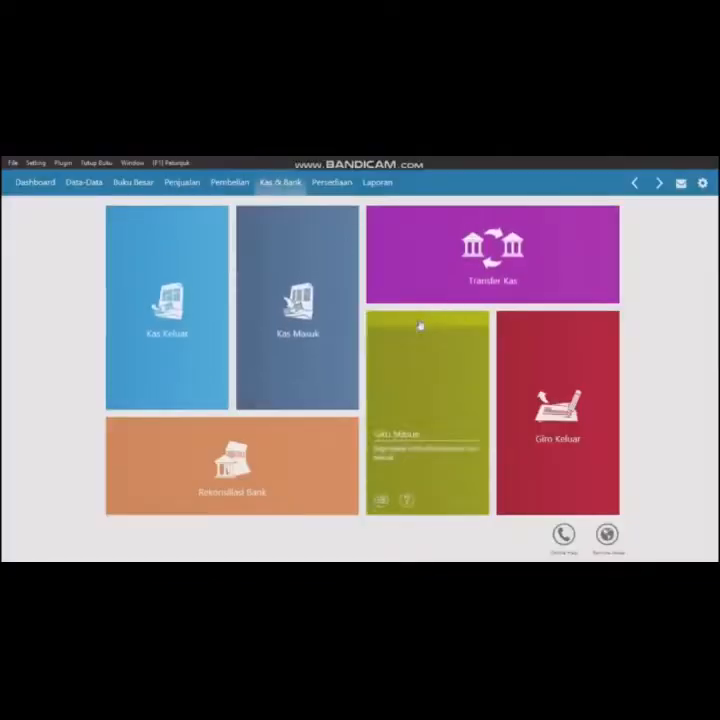
- Clear the outgoing giro to Toko Semangat and record the payment, using the giro due date as transaction date
{"action": "mouse_move", "coordinate": [522, 490]}
{"action": "left_click", "coordinate": [558, 437]}
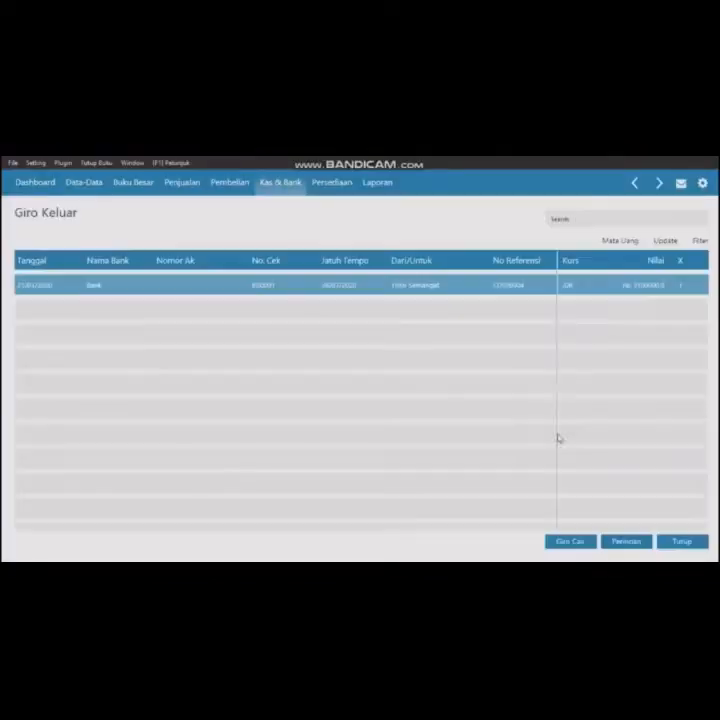
{"action": "left_click", "coordinate": [521, 294]}
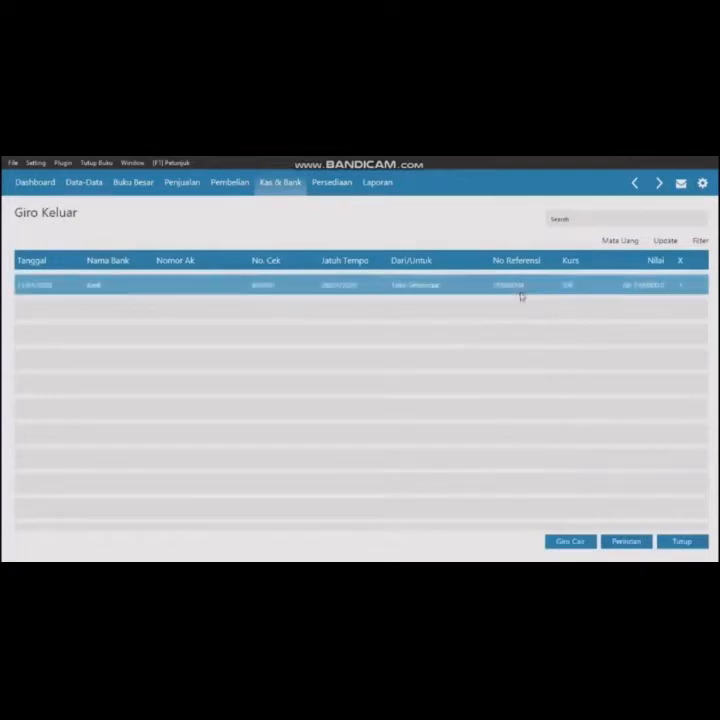
{"action": "left_click", "coordinate": [565, 543]}
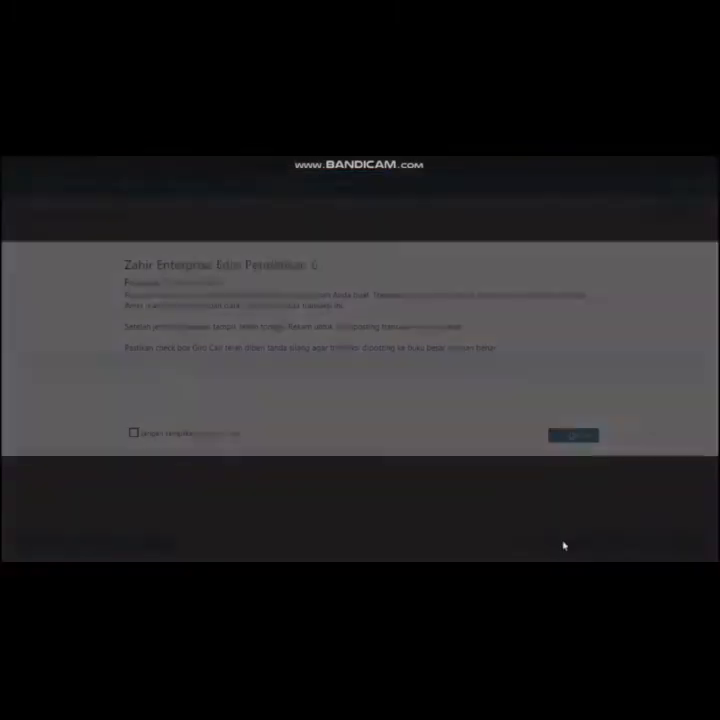
{"action": "left_click", "coordinate": [592, 436]}
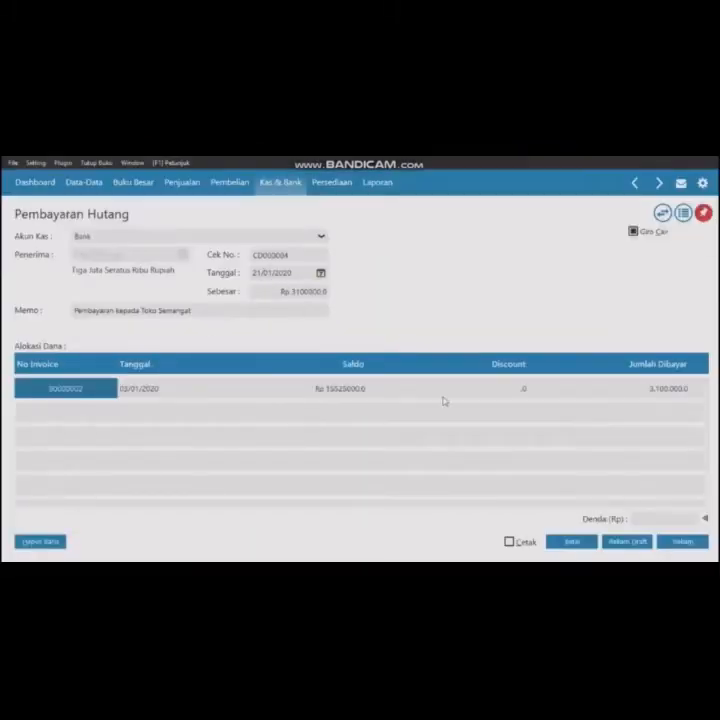
{"action": "left_click", "coordinate": [683, 541]}
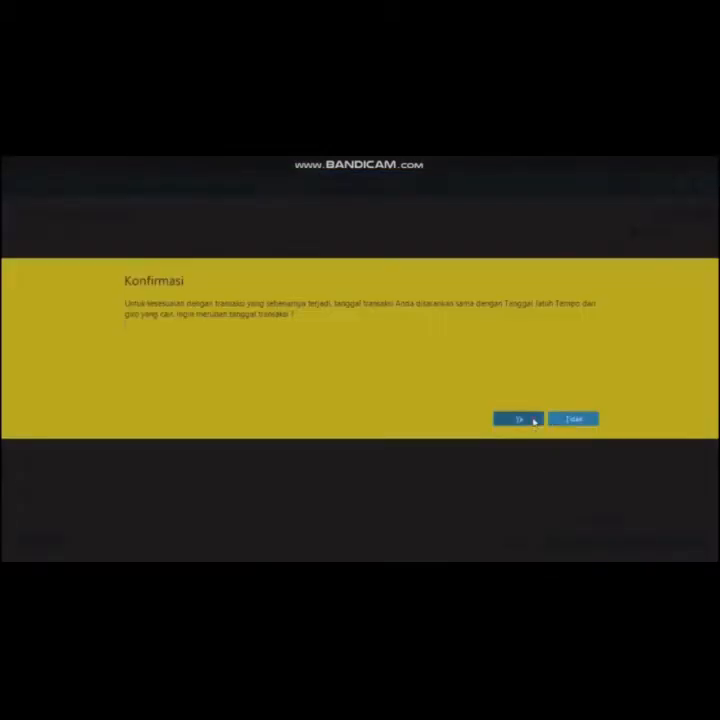
{"action": "left_click", "coordinate": [533, 420]}
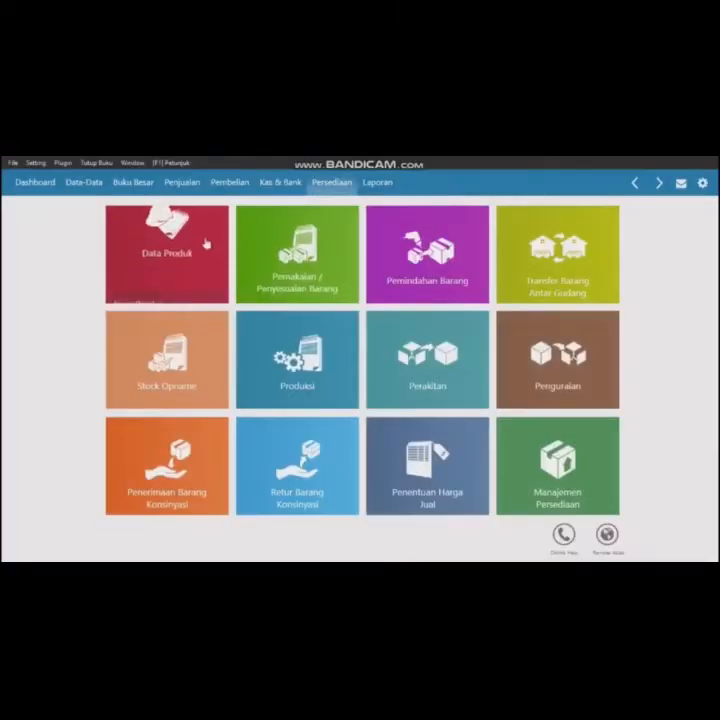
- Start a new inventory usage/adjustment entry dated 29/01/2020
{"action": "mouse_move", "coordinate": [292, 250]}
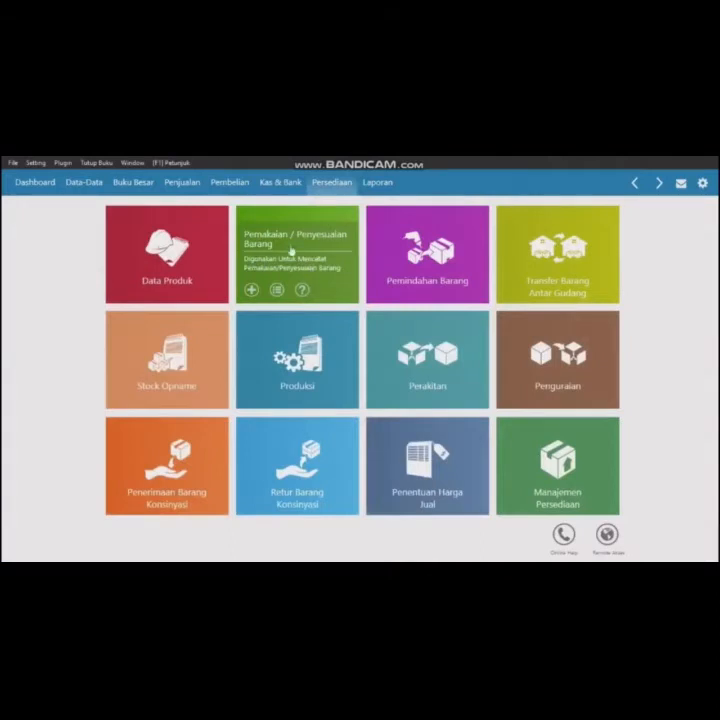
{"action": "left_click", "coordinate": [296, 244]}
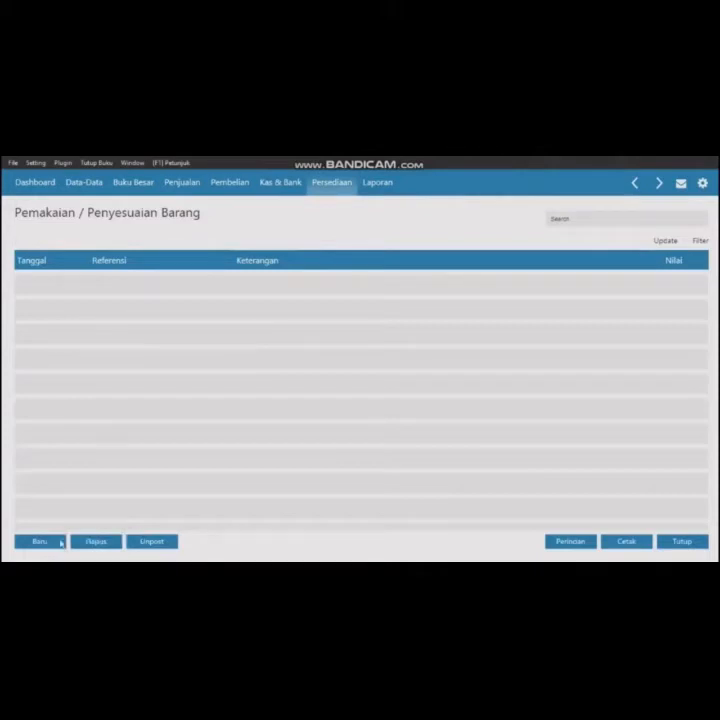
{"action": "left_click", "coordinate": [59, 541]}
{"action": "double_click", "coordinate": [88, 254]}
{"action": "type", "text": "3"}
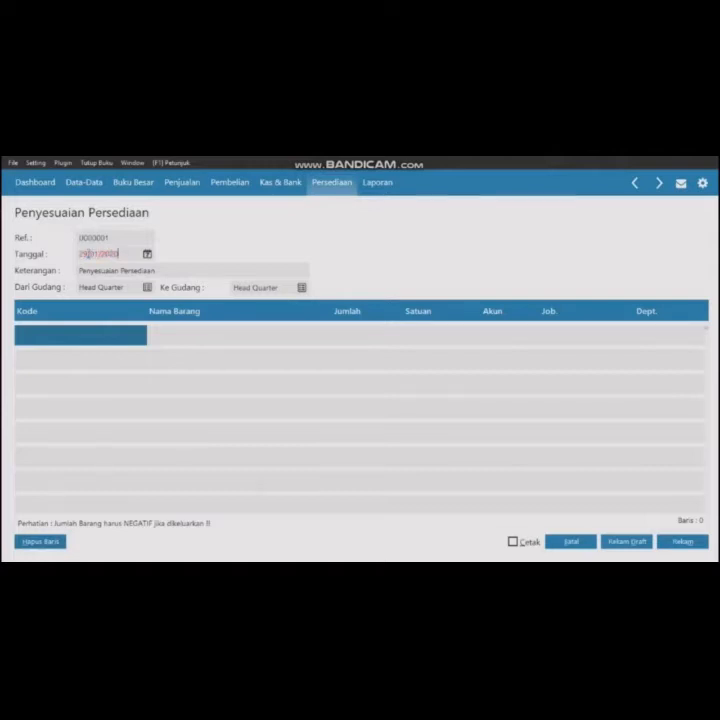
- Add the Casing Samsung item to the adjustment with a quantity of -1
{"action": "double_click", "coordinate": [104, 336]}
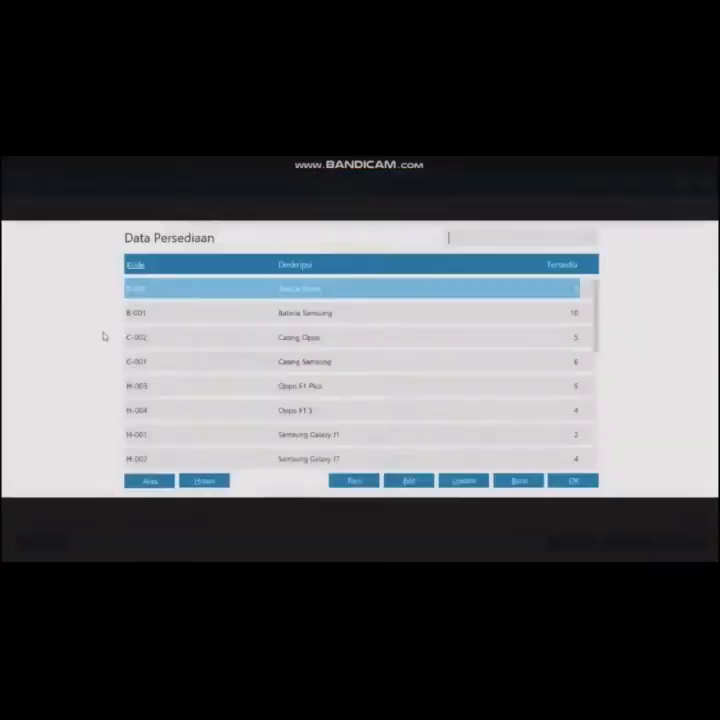
{"action": "left_click", "coordinate": [345, 361]}
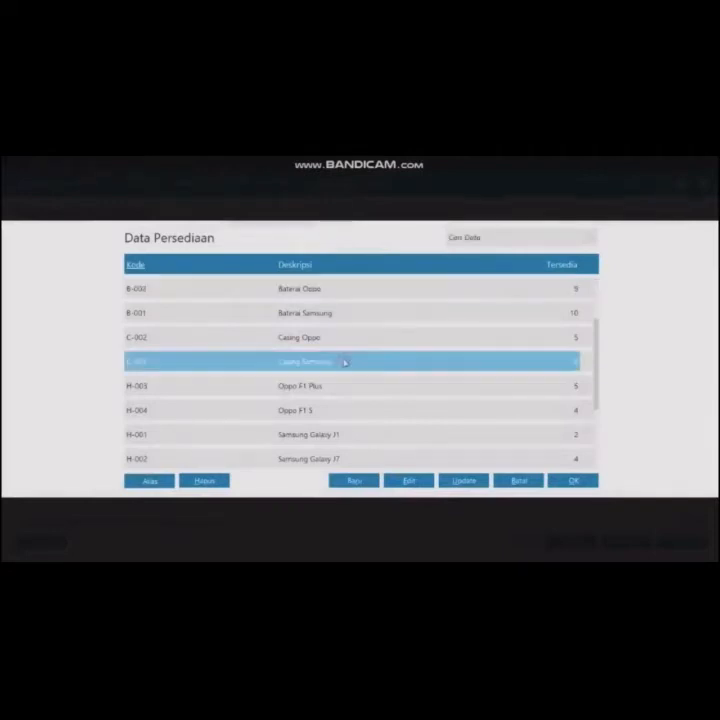
{"action": "left_click", "coordinate": [572, 481]}
{"action": "left_click", "coordinate": [352, 341]}
{"action": "type", "text": "-1"}
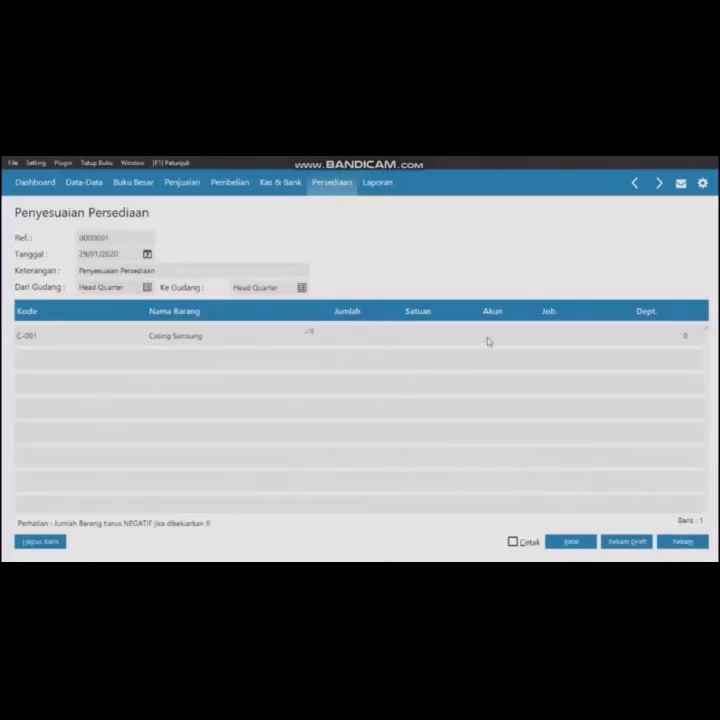
- Assign the Kerusakan dan Kegagalan Material account to the damaged casing line
{"action": "left_click", "coordinate": [488, 341]}
{"action": "left_click", "coordinate": [488, 341]}
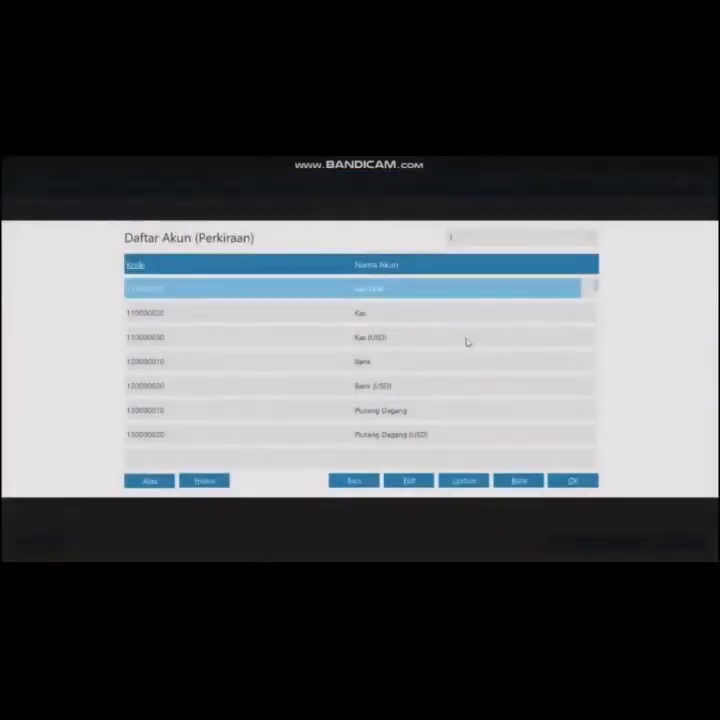
{"action": "key", "text": "Down"}
{"action": "key", "text": "Down"}
{"action": "key", "text": "Down"}
{"action": "key", "text": "Down"}
{"action": "key", "text": "Down"}
{"action": "key", "text": "Down"}
{"action": "key", "text": "Down"}
{"action": "key", "text": "Down"}
{"action": "key", "text": "Down"}
{"action": "key", "text": "Down"}
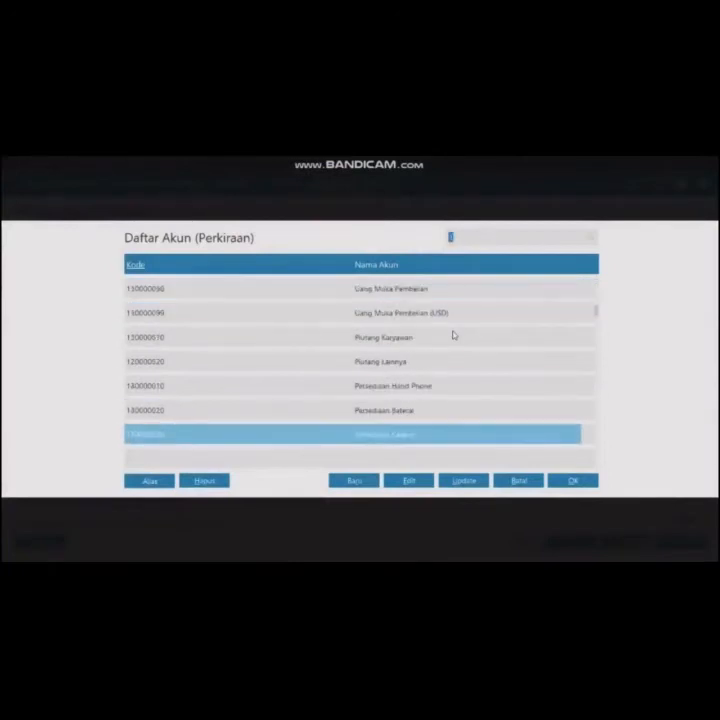
{"action": "key", "text": "Down"}
{"action": "key", "text": "Down"}
{"action": "key", "text": "Down"}
{"action": "key", "text": "Down"}
{"action": "key", "text": "Down"}
{"action": "key", "text": "Down"}
{"action": "key", "text": "Down"}
{"action": "key", "text": "Down"}
{"action": "key", "text": "Down"}
{"action": "key", "text": "Down"}
{"action": "key", "text": "Down"}
{"action": "key", "text": "Down"}
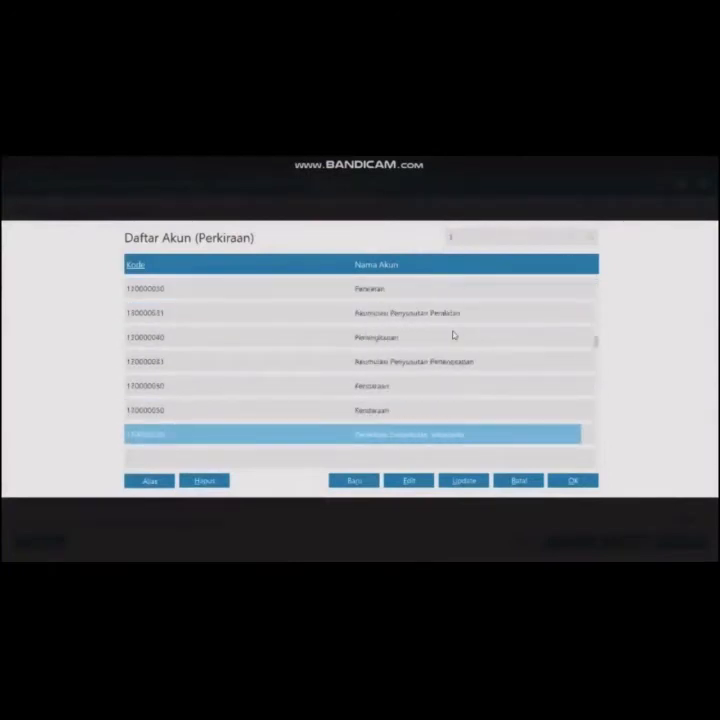
{"action": "key", "text": "Down"}
{"action": "key", "text": "Down"}
{"action": "key", "text": "Down"}
{"action": "key", "text": "Down"}
{"action": "key", "text": "Down"}
{"action": "key", "text": "Down"}
{"action": "key", "text": "Down"}
{"action": "key", "text": "Down"}
{"action": "key", "text": "Down"}
{"action": "key", "text": "Down"}
{"action": "key", "text": "Down"}
{"action": "key", "text": "Down"}
{"action": "key", "text": "Down"}
{"action": "key", "text": "Down"}
{"action": "key", "text": "Down"}
{"action": "key", "text": "Down"}
{"action": "key", "text": "Down"}
{"action": "key", "text": "Down"}
{"action": "key", "text": "Down"}
{"action": "key", "text": "Down"}
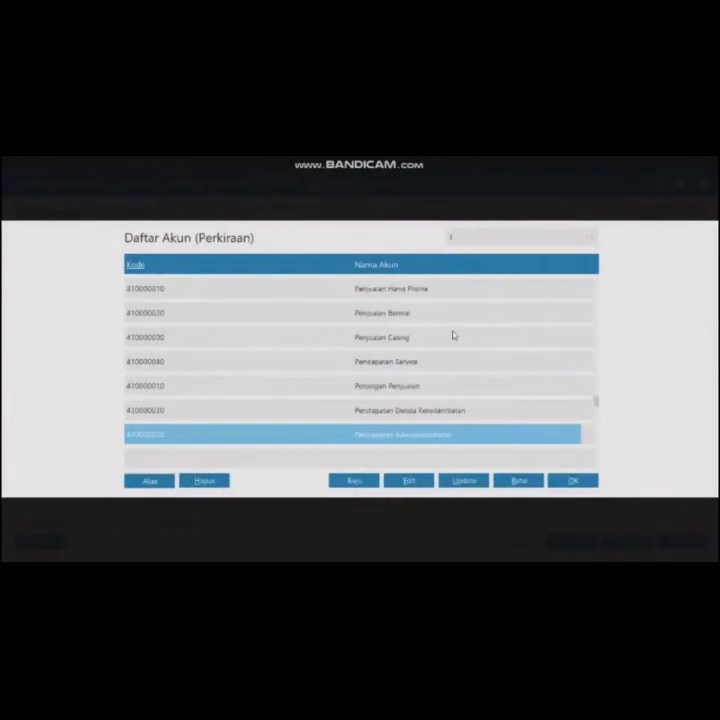
{"action": "key", "text": "Up"}
{"action": "key", "text": "Up"}
{"action": "key", "text": "Up"}
{"action": "key", "text": "Up"}
{"action": "key", "text": "Up"}
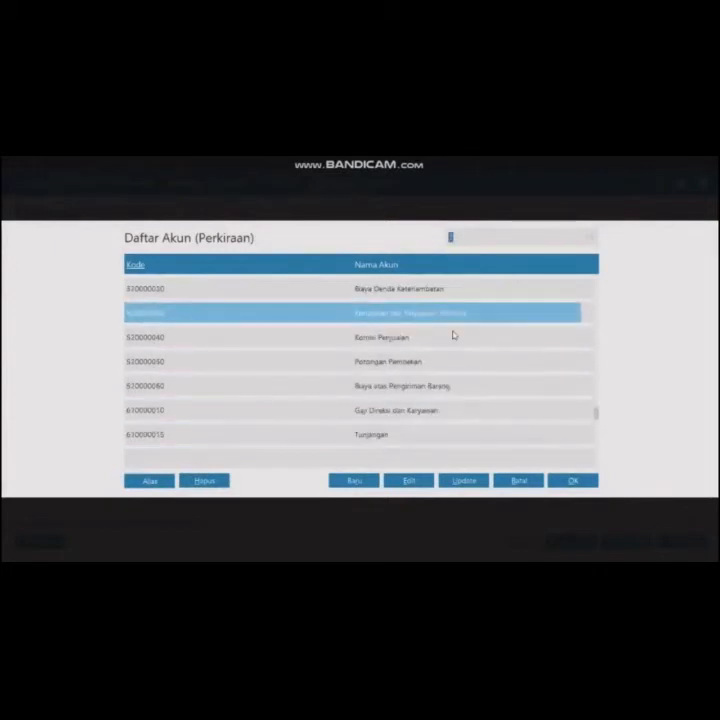
{"action": "left_click", "coordinate": [589, 482]}
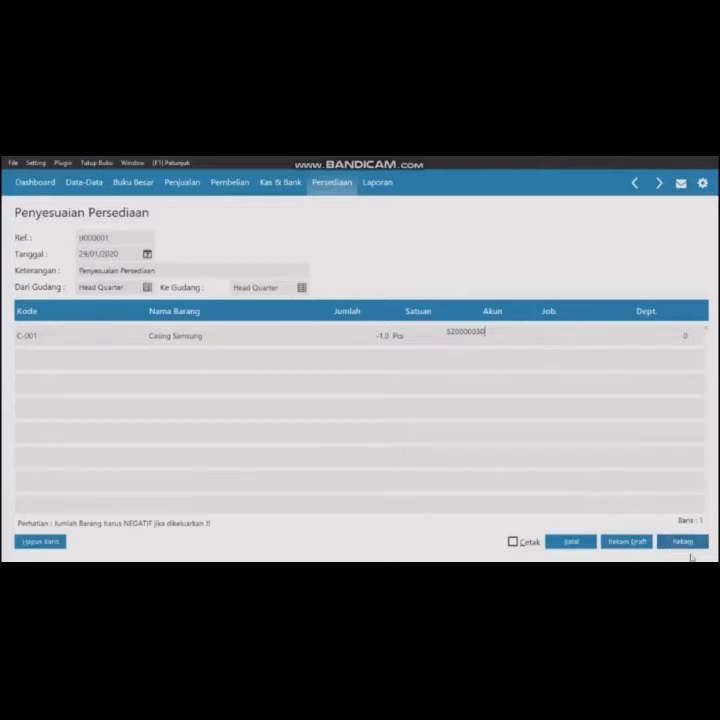
- Save the inventory adjustment and close the new blank adjustment form
{"action": "left_click", "coordinate": [683, 543]}
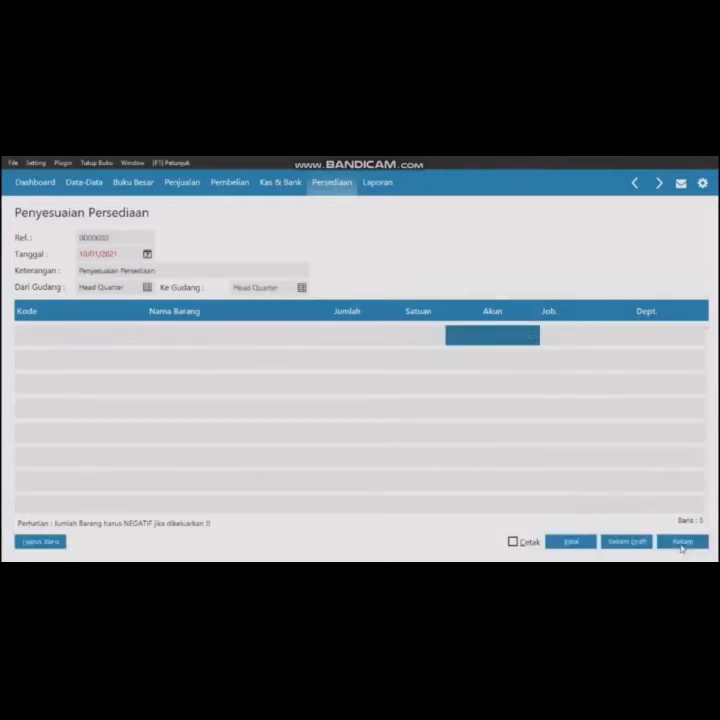
{"action": "left_click", "coordinate": [571, 541]}
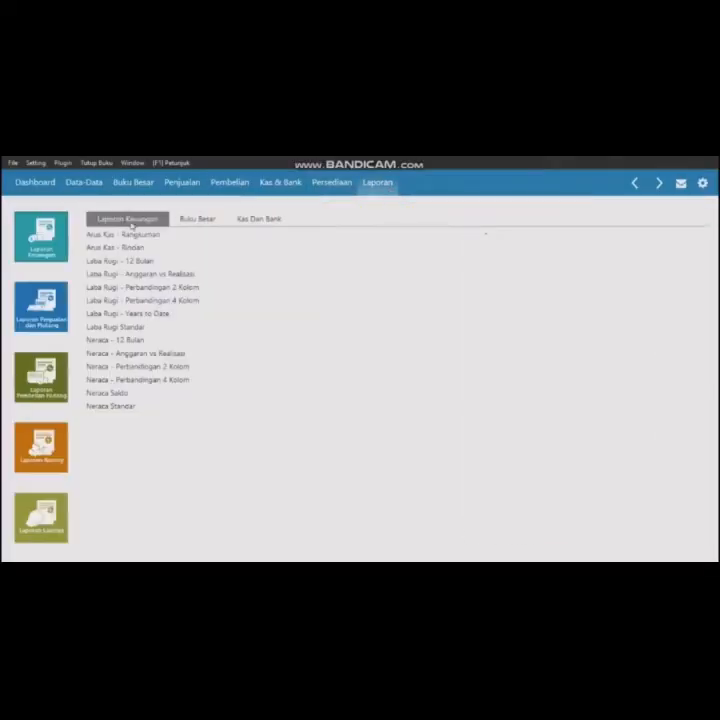
- Open the standard profit and loss report for the period January to December 2020
{"action": "left_click", "coordinate": [135, 328]}
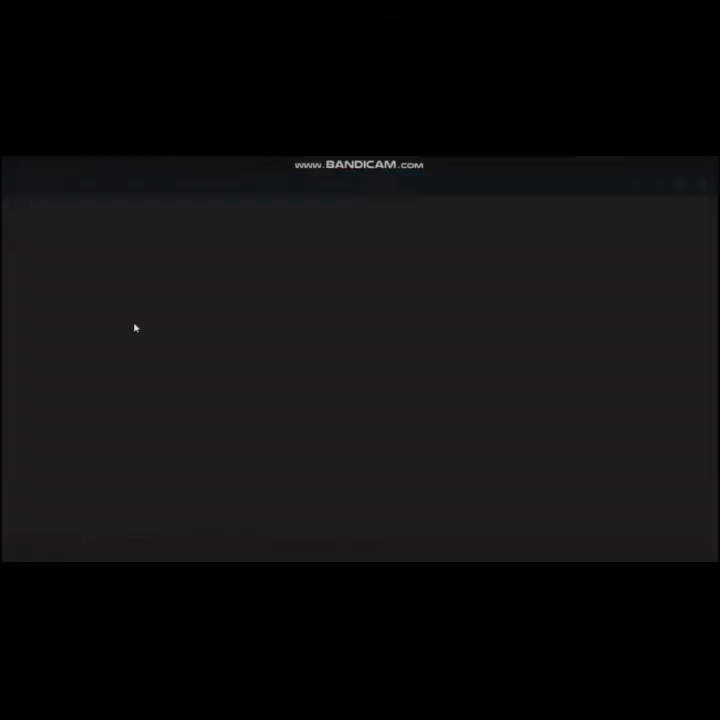
{"action": "left_click", "coordinate": [272, 309]}
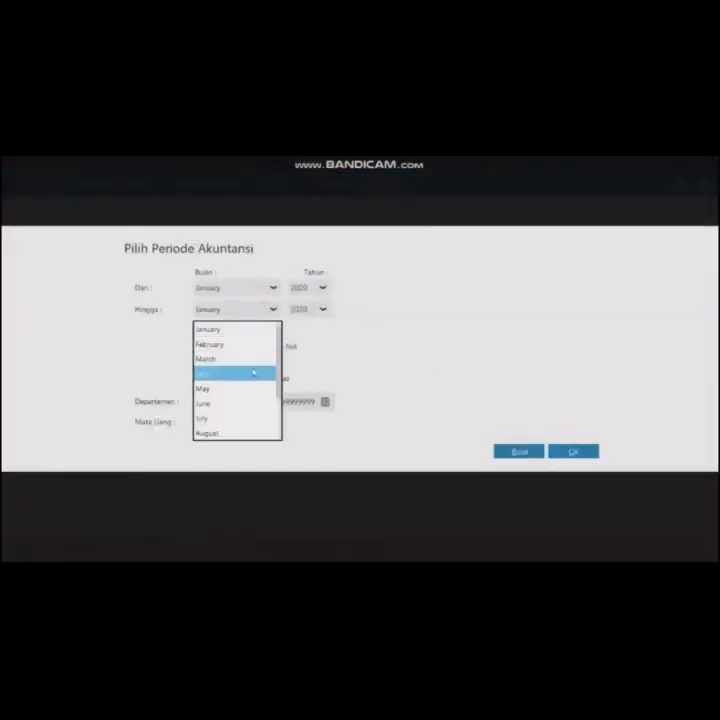
{"action": "scroll", "coordinate": [245, 375], "scroll_direction": "down", "scroll_amount": 2}
{"action": "left_click", "coordinate": [242, 434]}
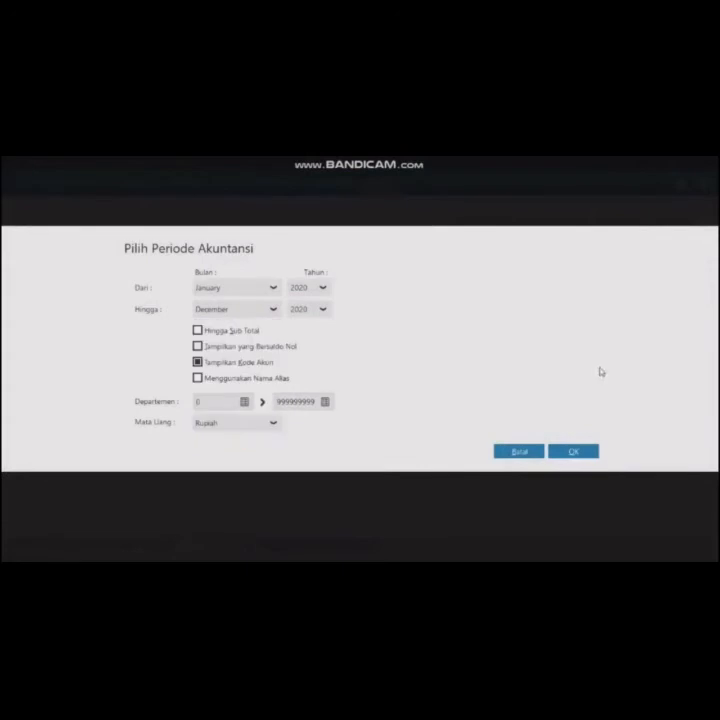
{"action": "left_click", "coordinate": [578, 451]}
{"action": "scroll", "coordinate": [604, 383], "scroll_direction": "down", "scroll_amount": 6}
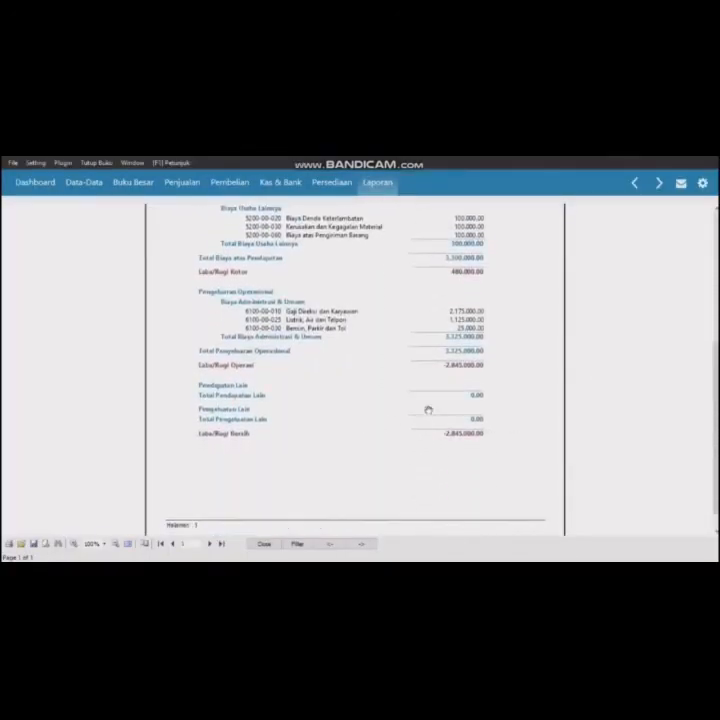
- Open the standard balance sheet report and scroll through it
{"action": "left_click", "coordinate": [380, 186]}
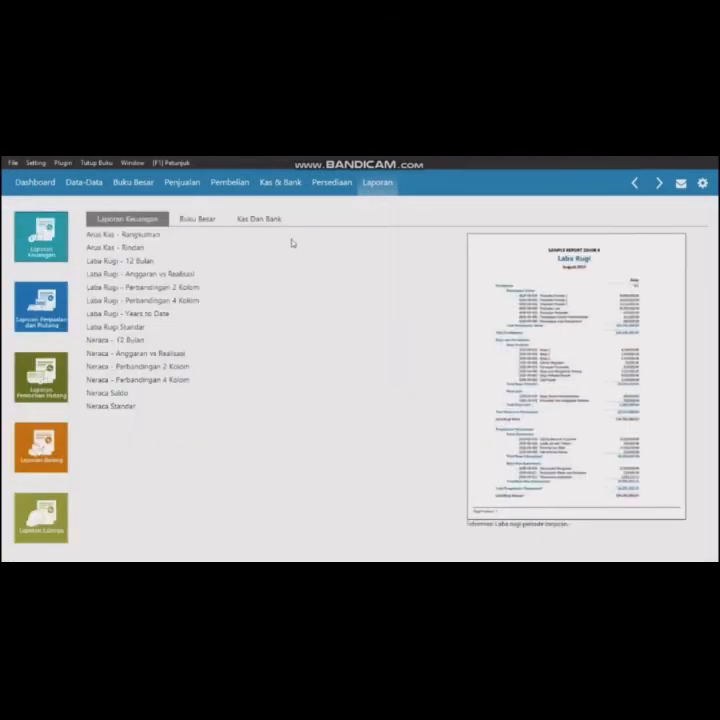
{"action": "left_click", "coordinate": [120, 410]}
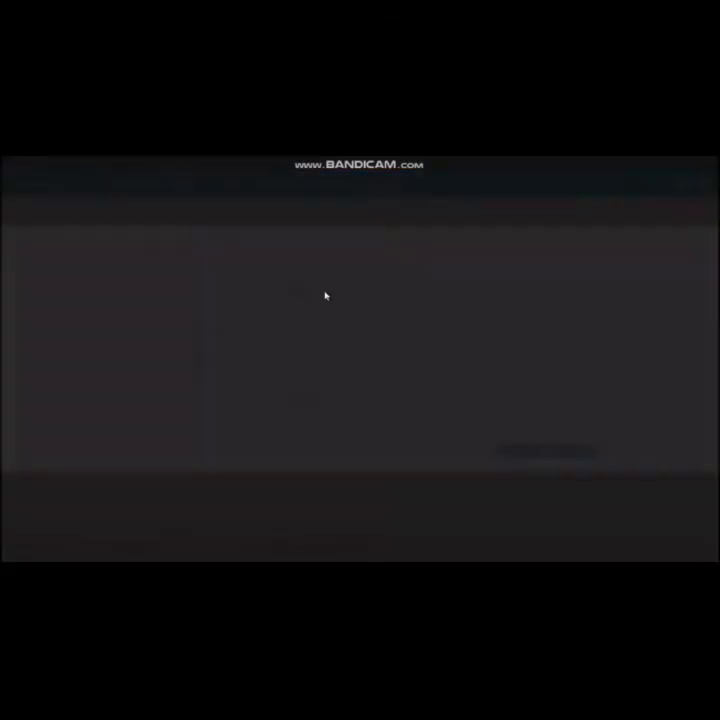
{"action": "left_click", "coordinate": [590, 452]}
{"action": "scroll", "coordinate": [508, 423], "scroll_direction": "down", "scroll_amount": 15}
{"action": "scroll", "coordinate": [508, 423], "scroll_direction": "down", "scroll_amount": 5}
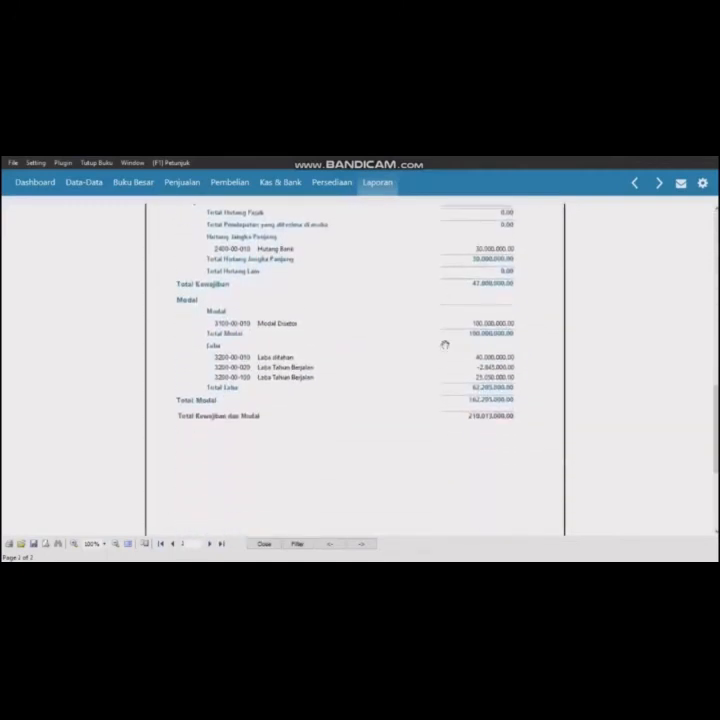
- Open the standard general ledger report filtered from 01/01/2020 to 31/12/2020 and scroll through the accounts
{"action": "left_click", "coordinate": [378, 190]}
{"action": "left_click", "coordinate": [200, 218]}
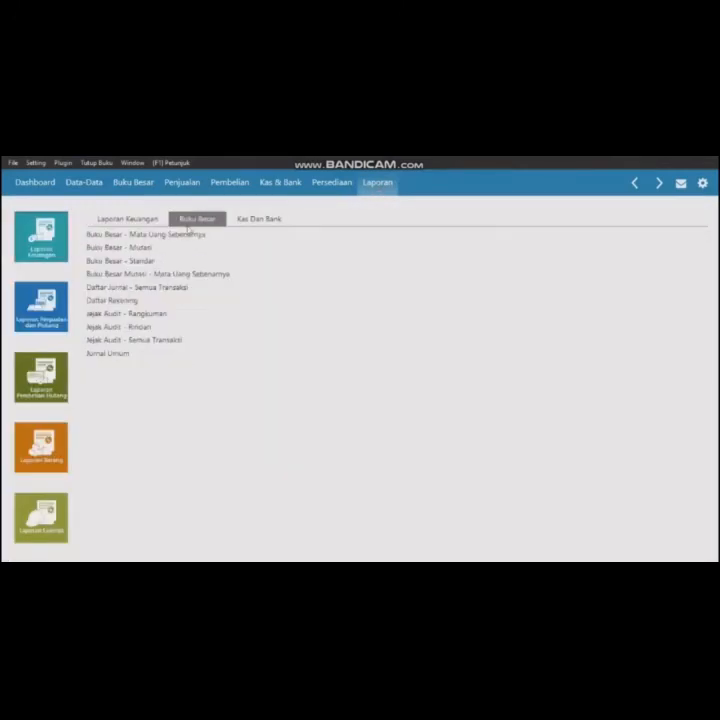
{"action": "left_click", "coordinate": [153, 262]}
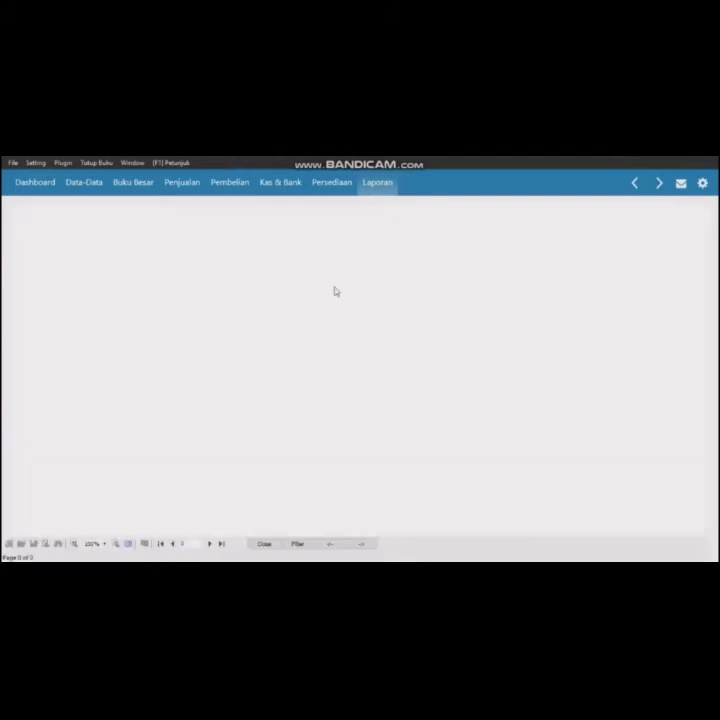
{"action": "left_click", "coordinate": [293, 325]}
{"action": "left_click", "coordinate": [293, 325]}
{"action": "type", "text": "12/2020"}
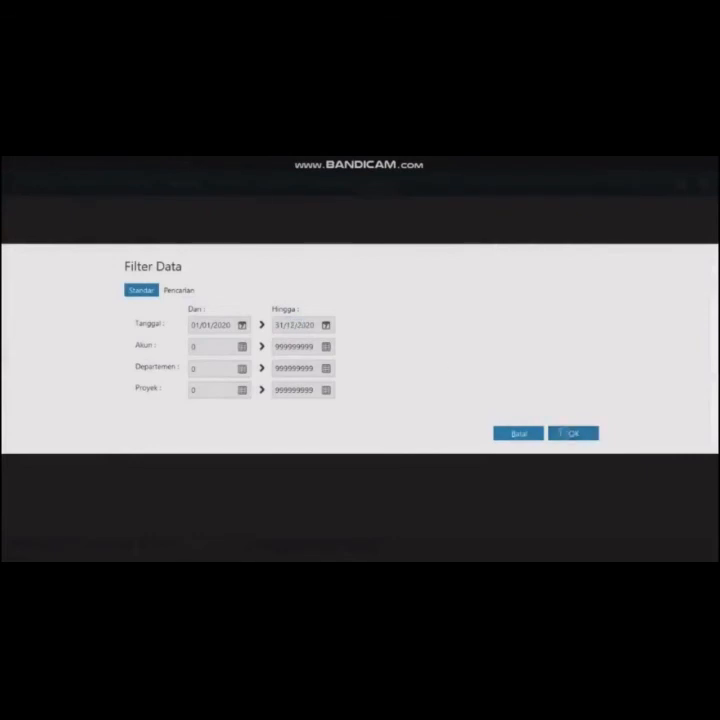
{"action": "left_click", "coordinate": [569, 434]}
{"action": "scroll", "coordinate": [382, 314], "scroll_direction": "down", "scroll_amount": 3}
{"action": "scroll", "coordinate": [382, 314], "scroll_direction": "down", "scroll_amount": 15}
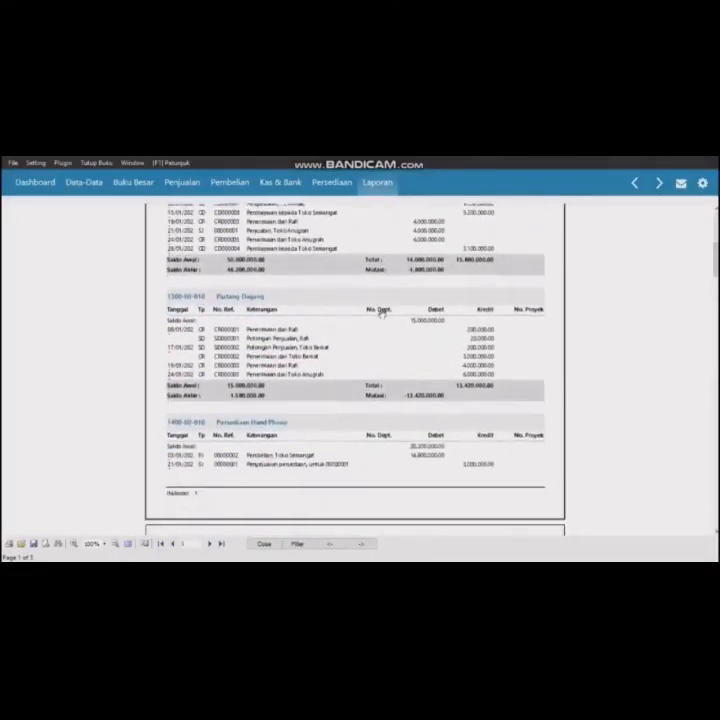
{"action": "scroll", "coordinate": [382, 314], "scroll_direction": "down", "scroll_amount": 5}
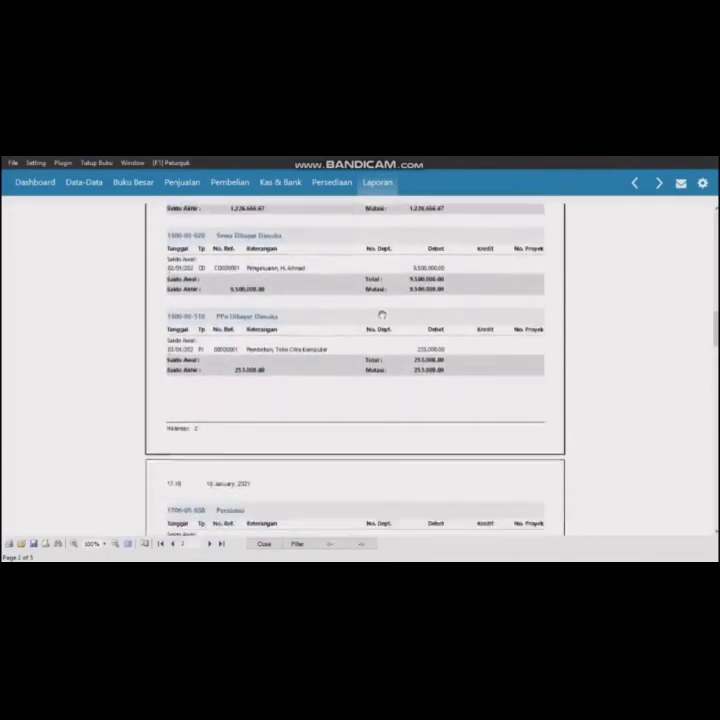